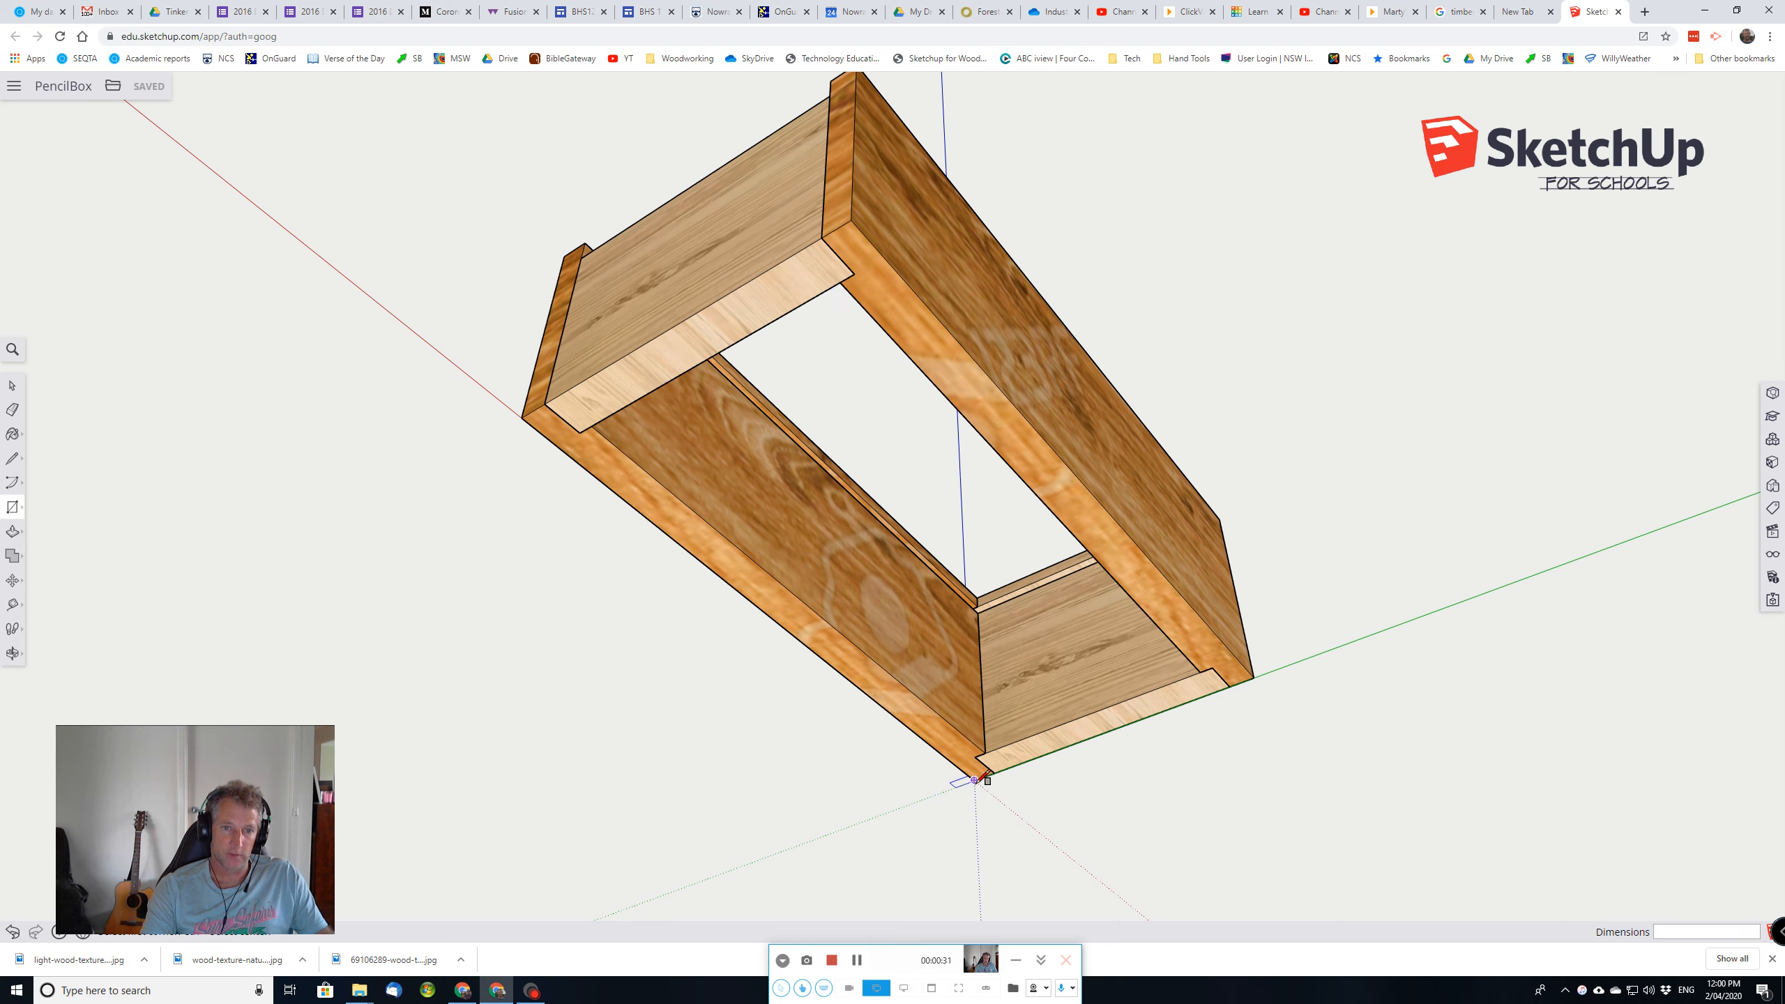
Step: Draw a 205 by 101 mm rectangle across the corners of the box's underside and extrude it 3 mm downward
{"action": "left_click", "coordinate": [975, 779]}
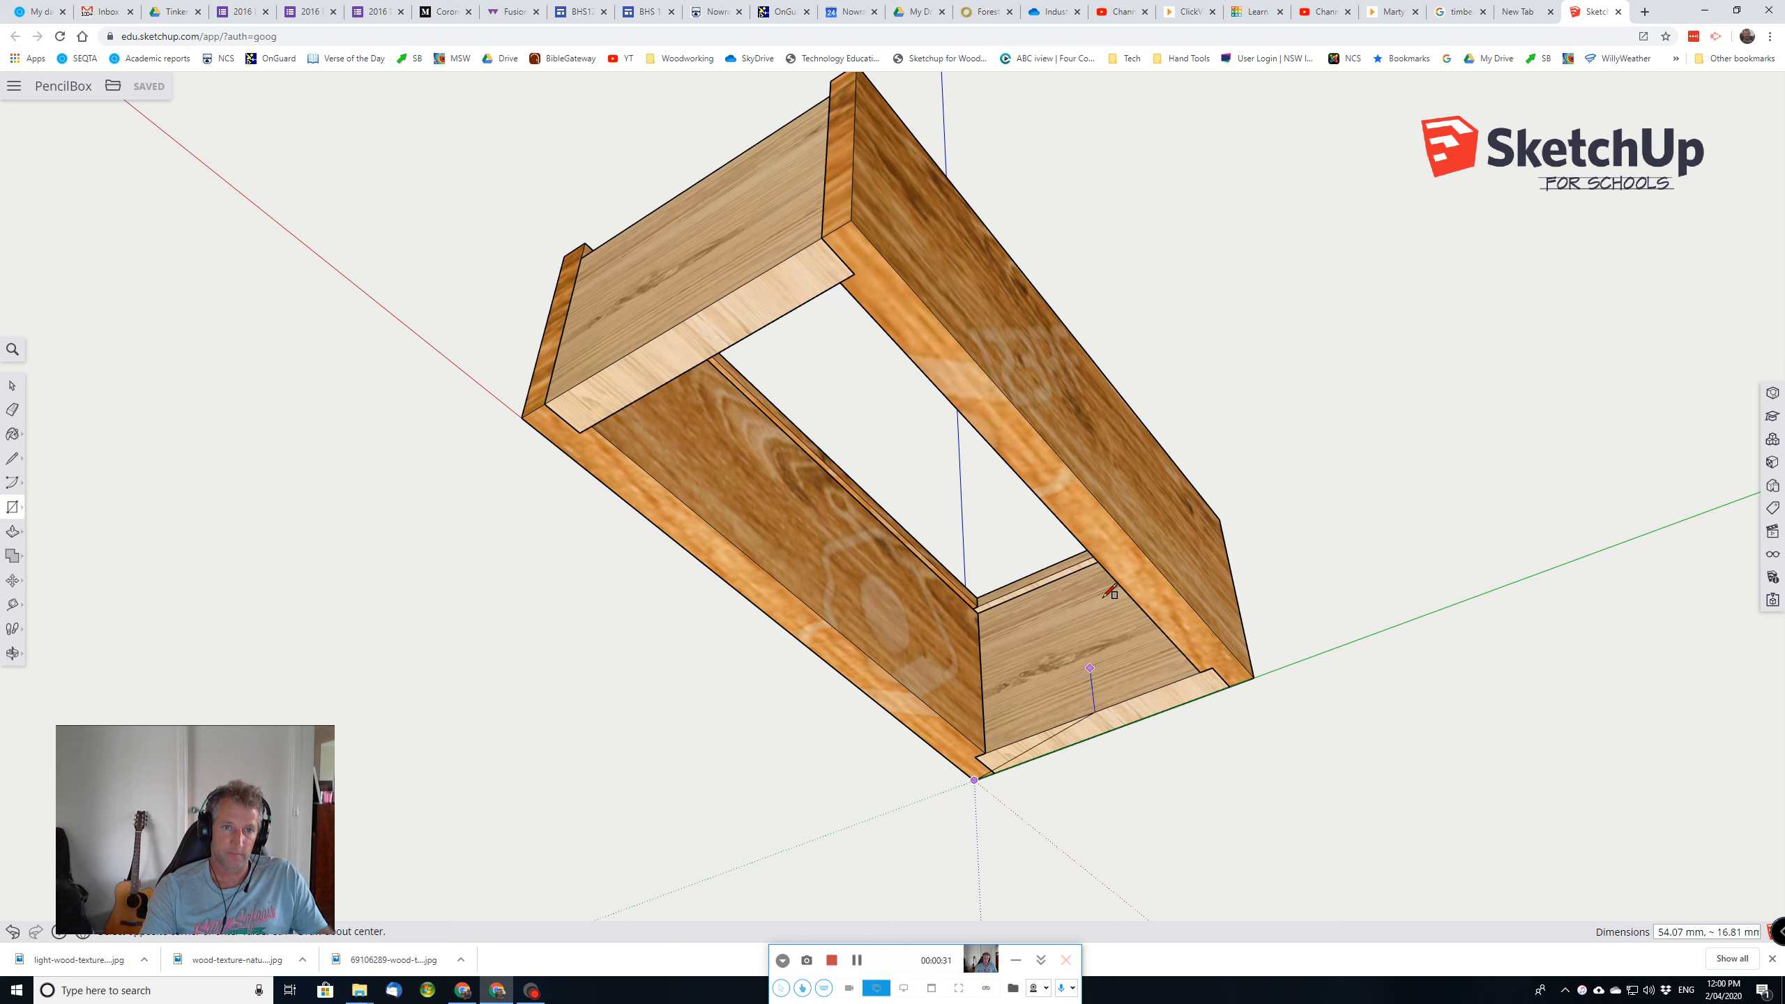
{"action": "left_click", "coordinate": [851, 221]}
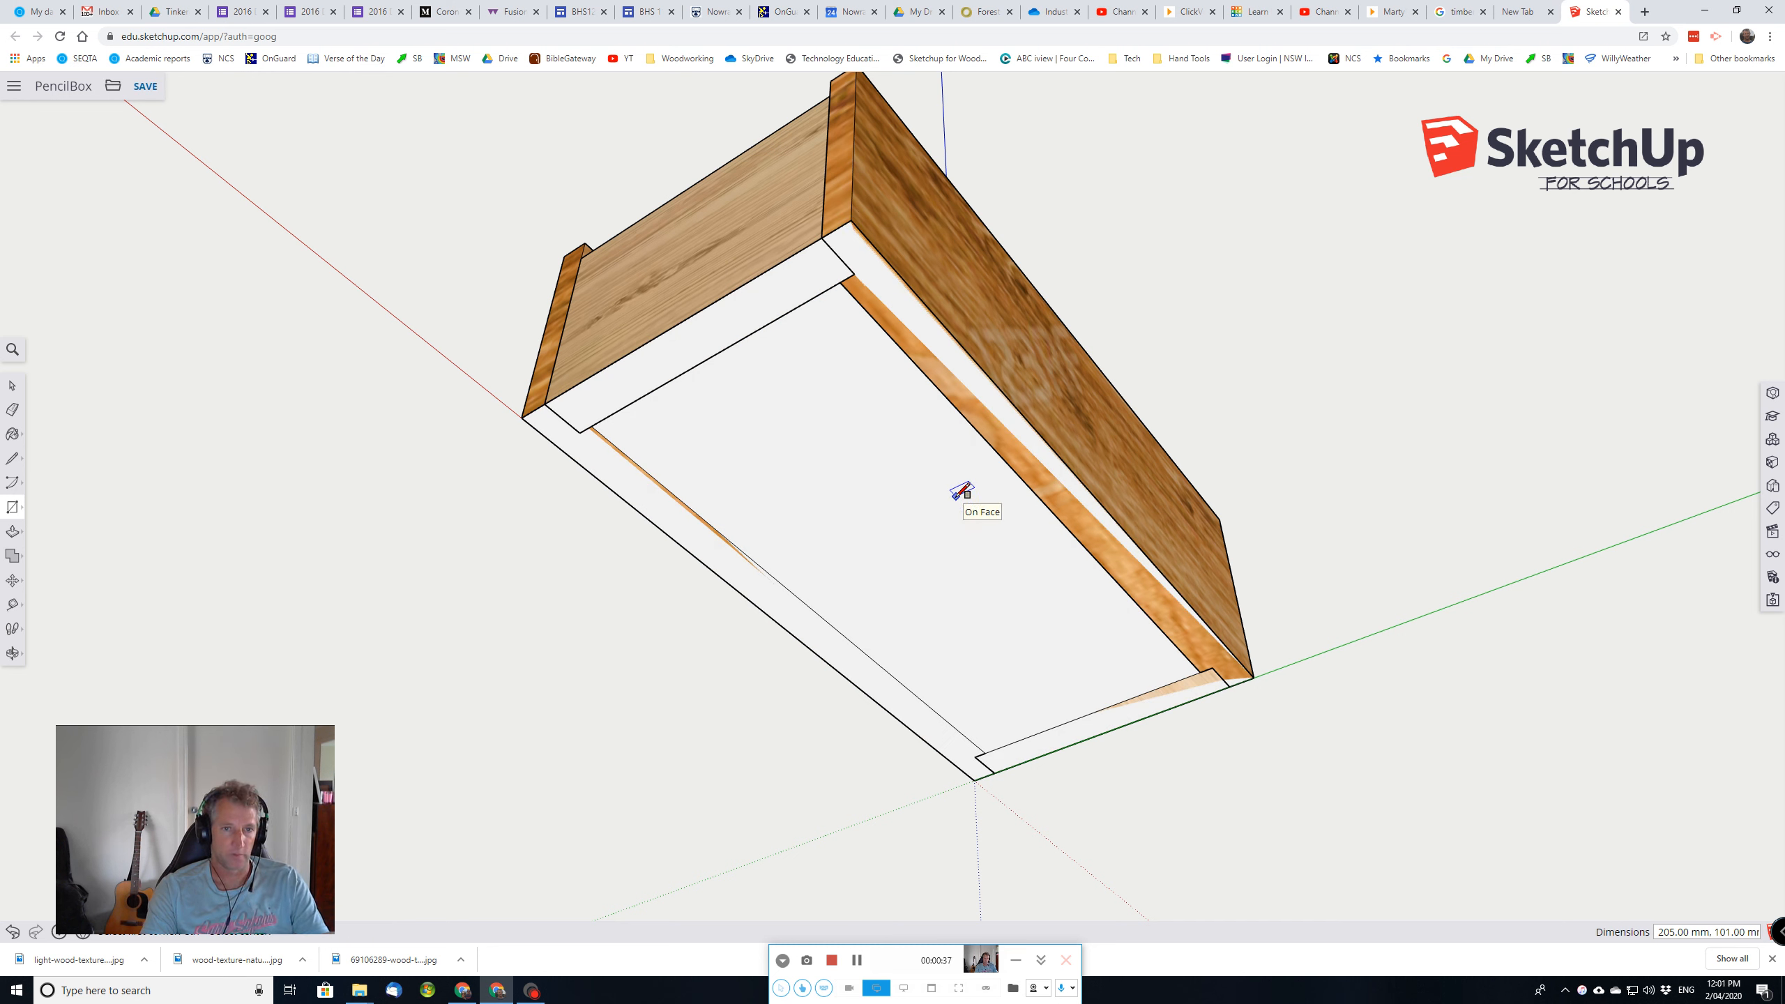
{"action": "key", "text": "p"}
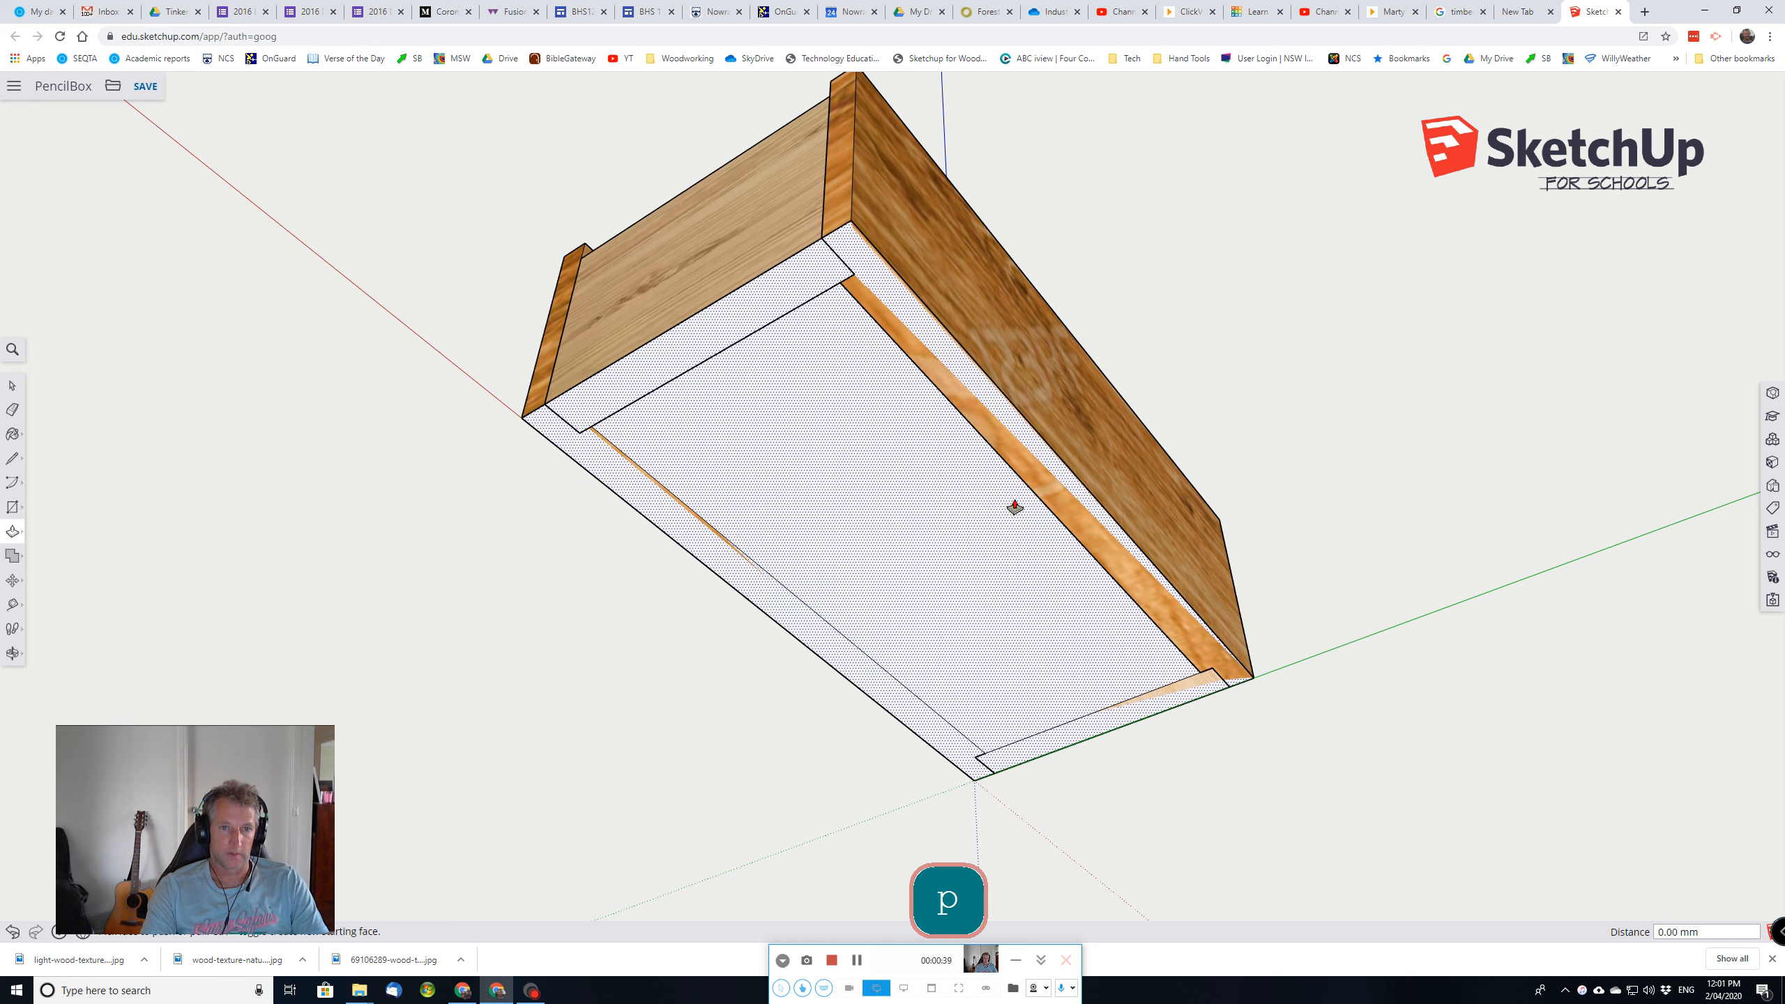
{"action": "left_click_drag", "start_coordinate": [916, 543], "coordinate": [908, 631]}
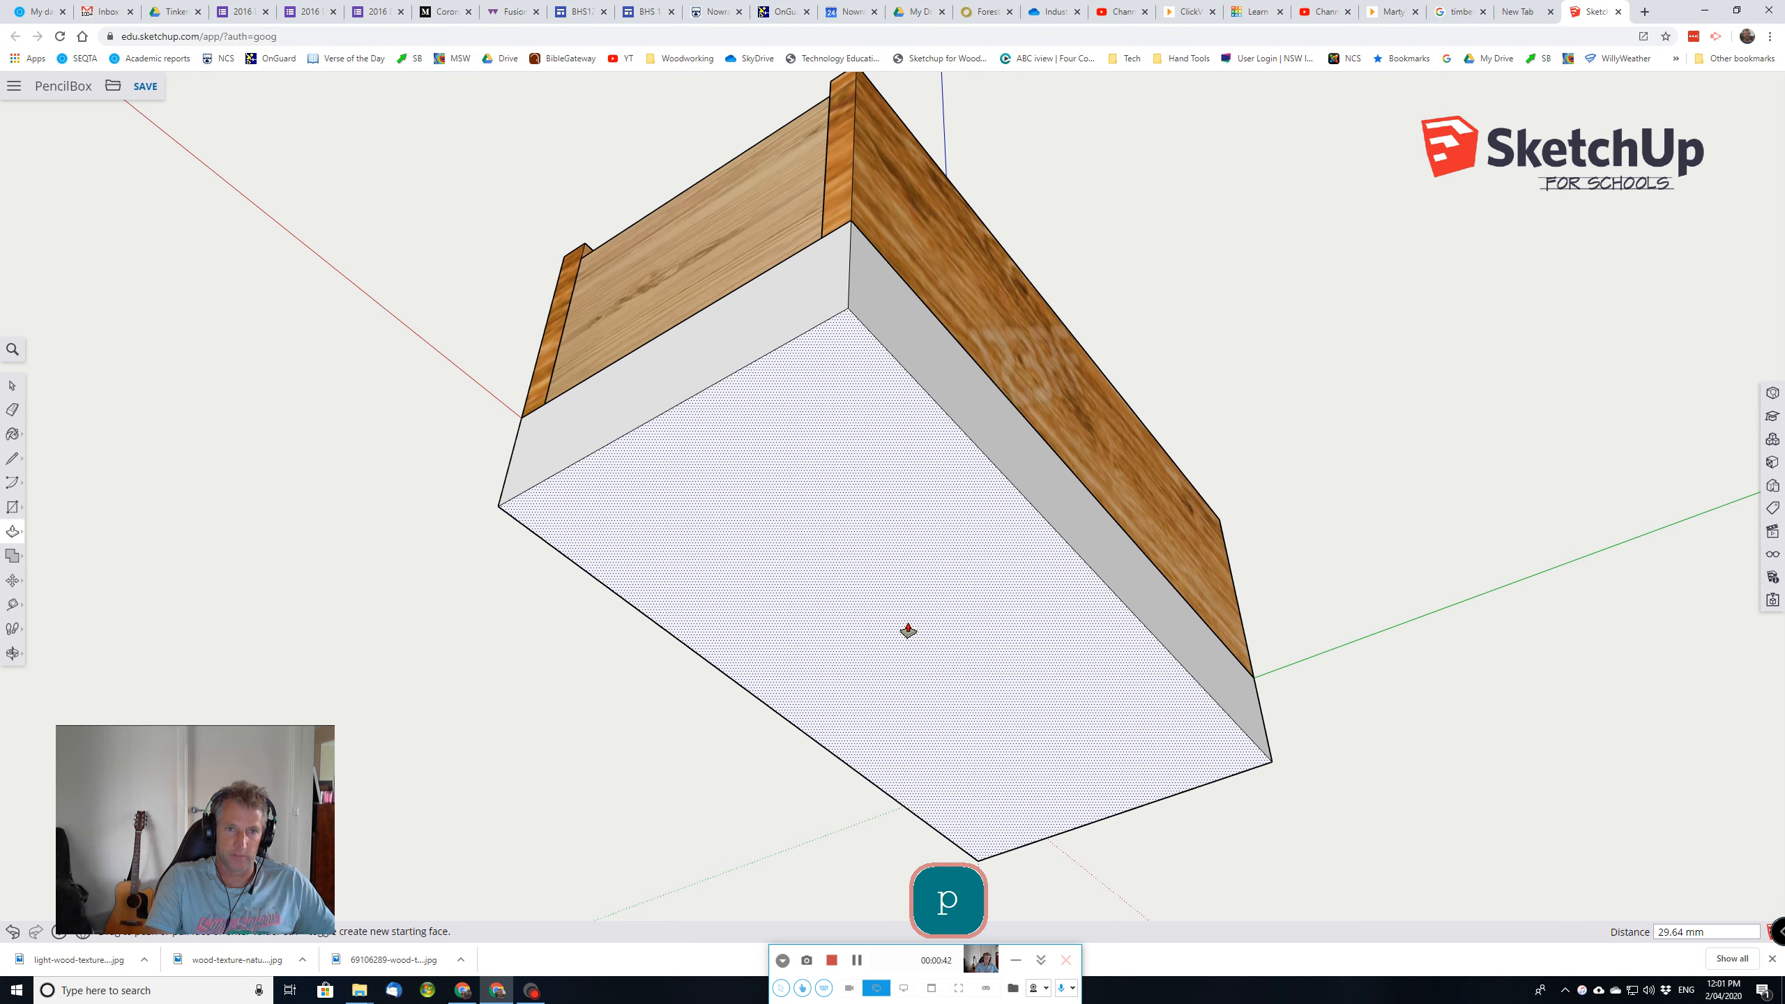
{"action": "type", "text": "3"}
{"action": "key", "text": "Return"}
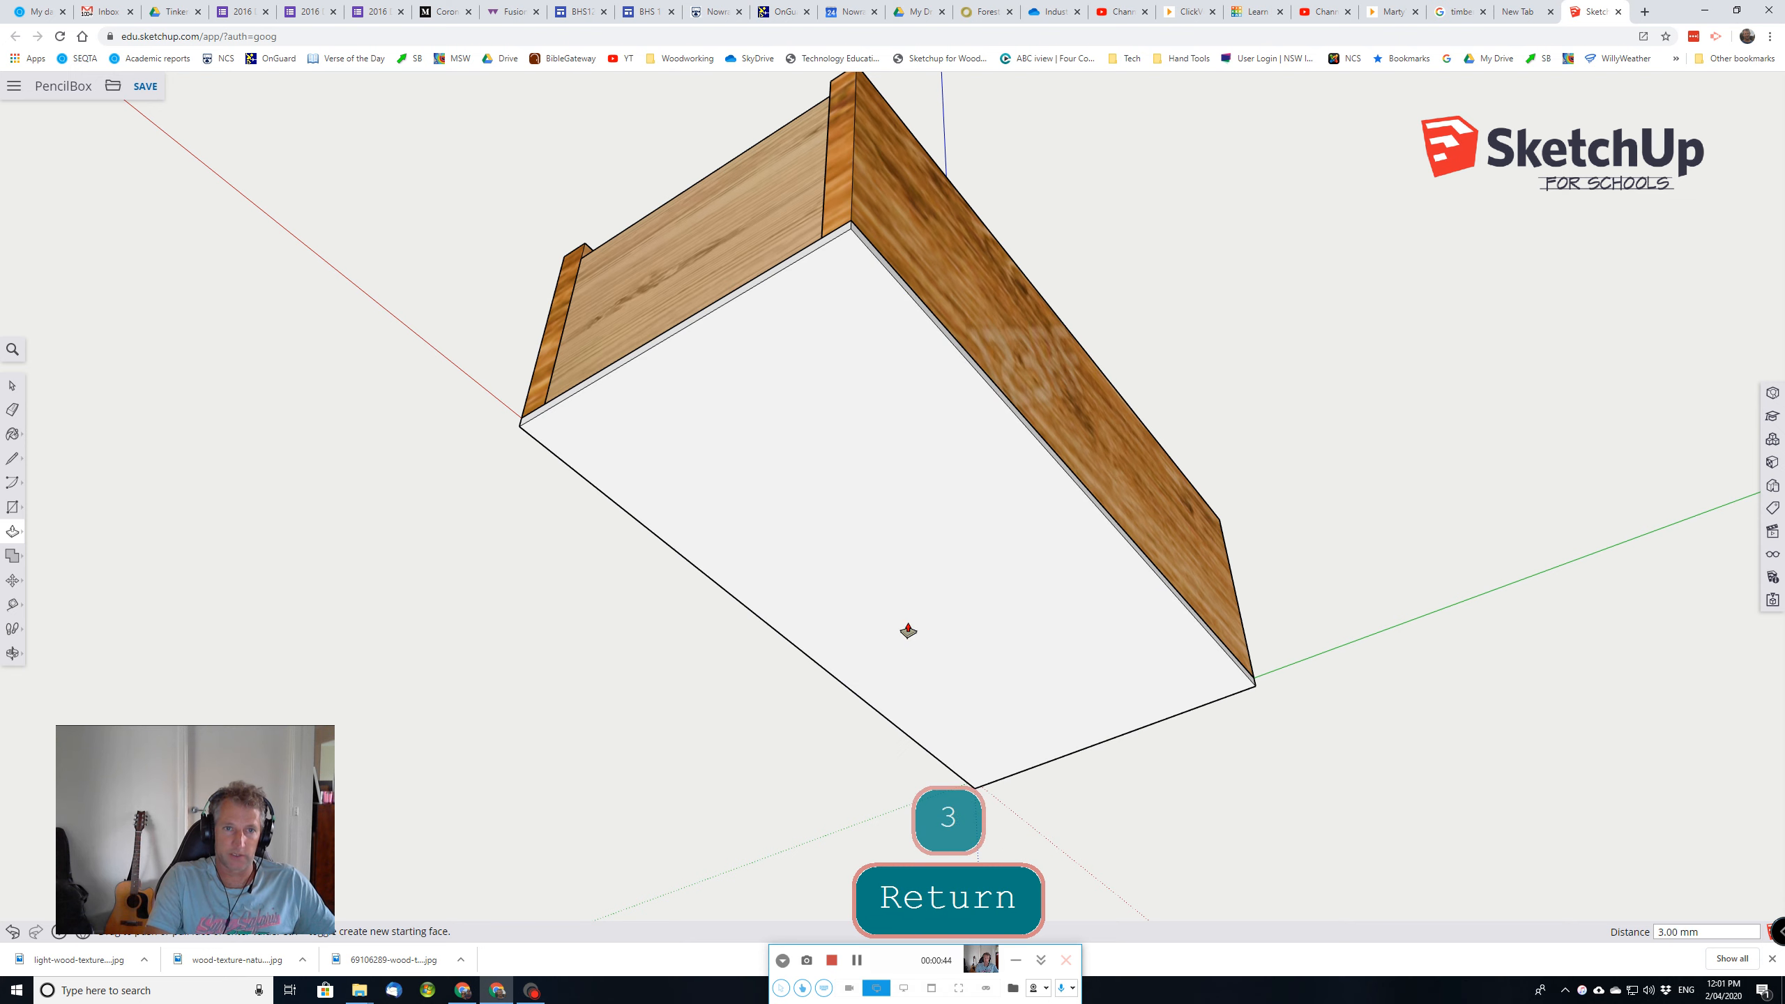
Step: Make the whole bottom panel a component with the definition name base
{"action": "key", "text": "space"}
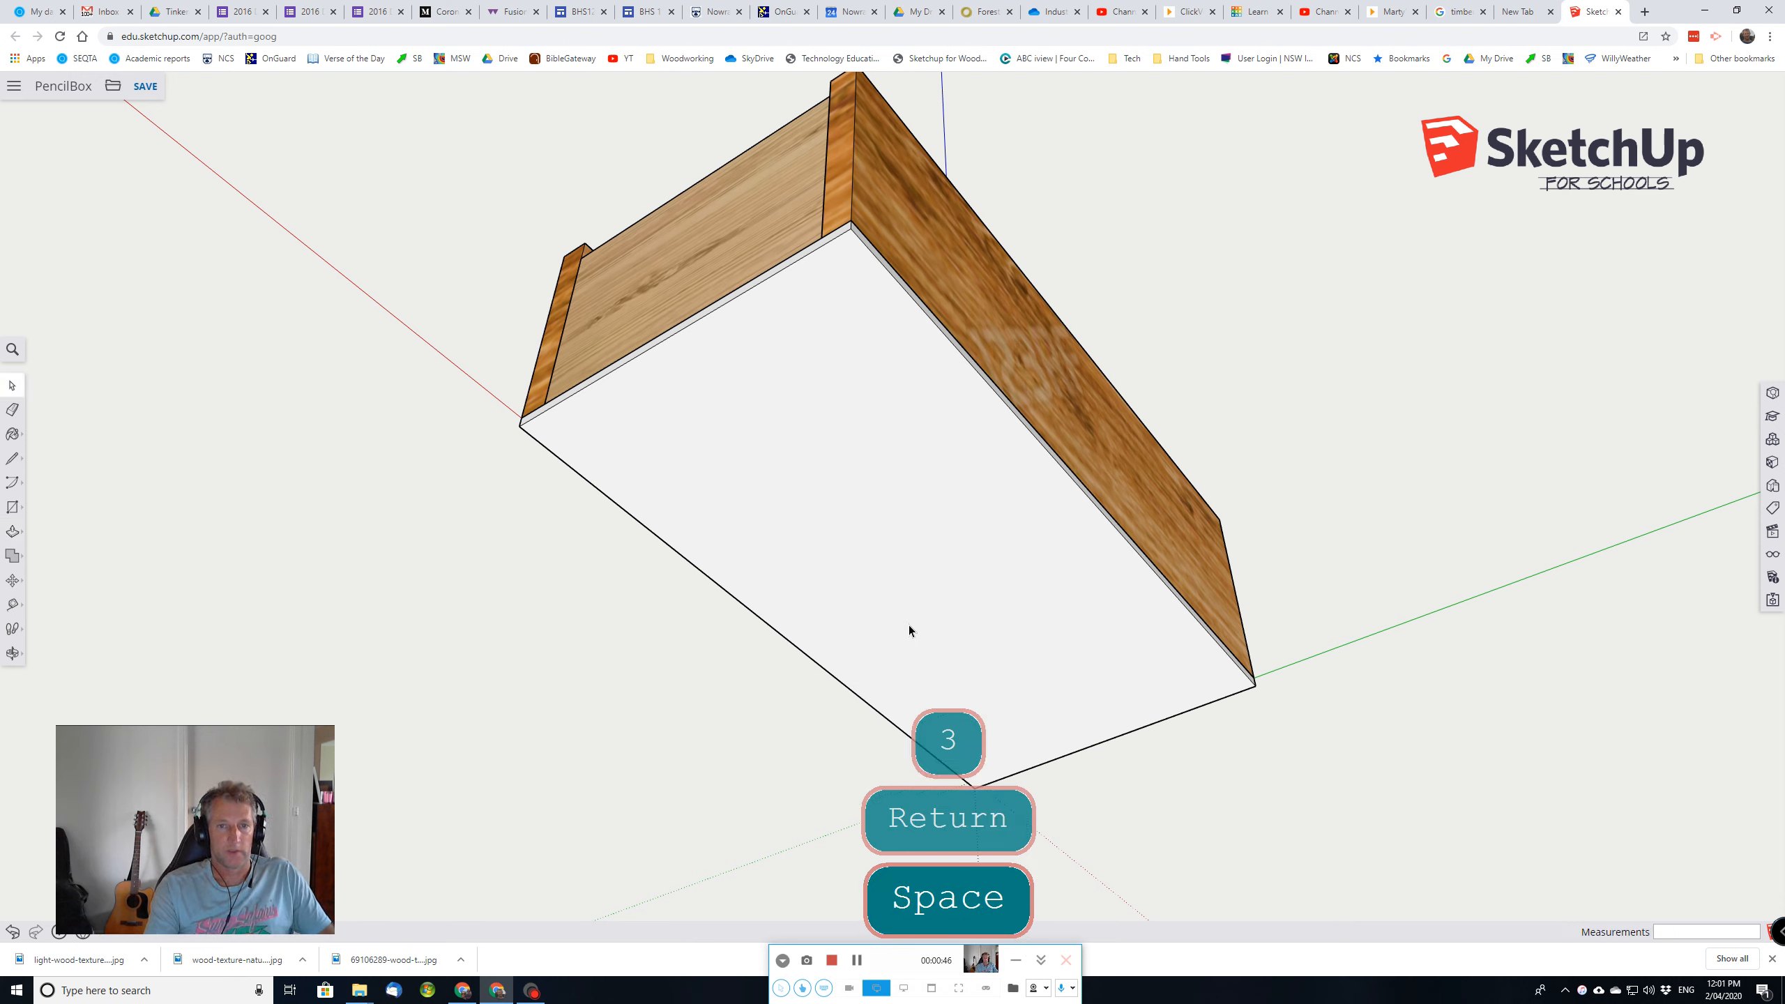
{"action": "left_click", "coordinate": [895, 568]}
{"action": "right_click", "coordinate": [895, 568]}
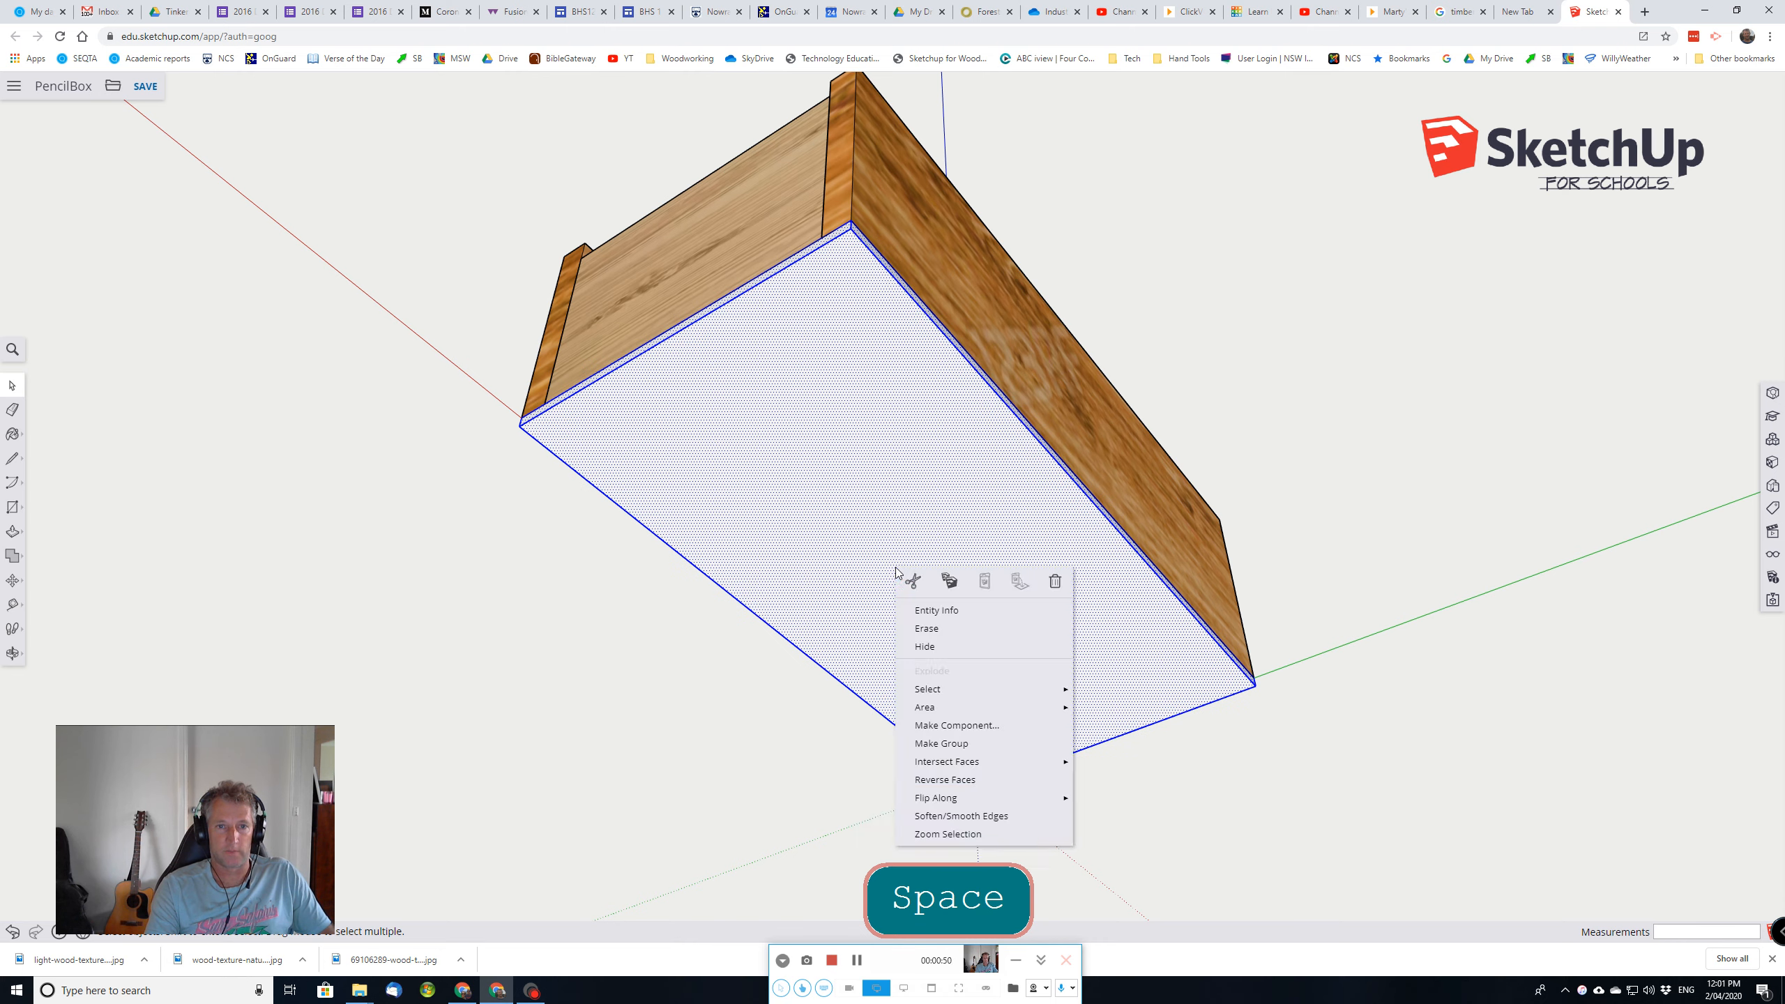
{"action": "left_click", "coordinate": [942, 725]}
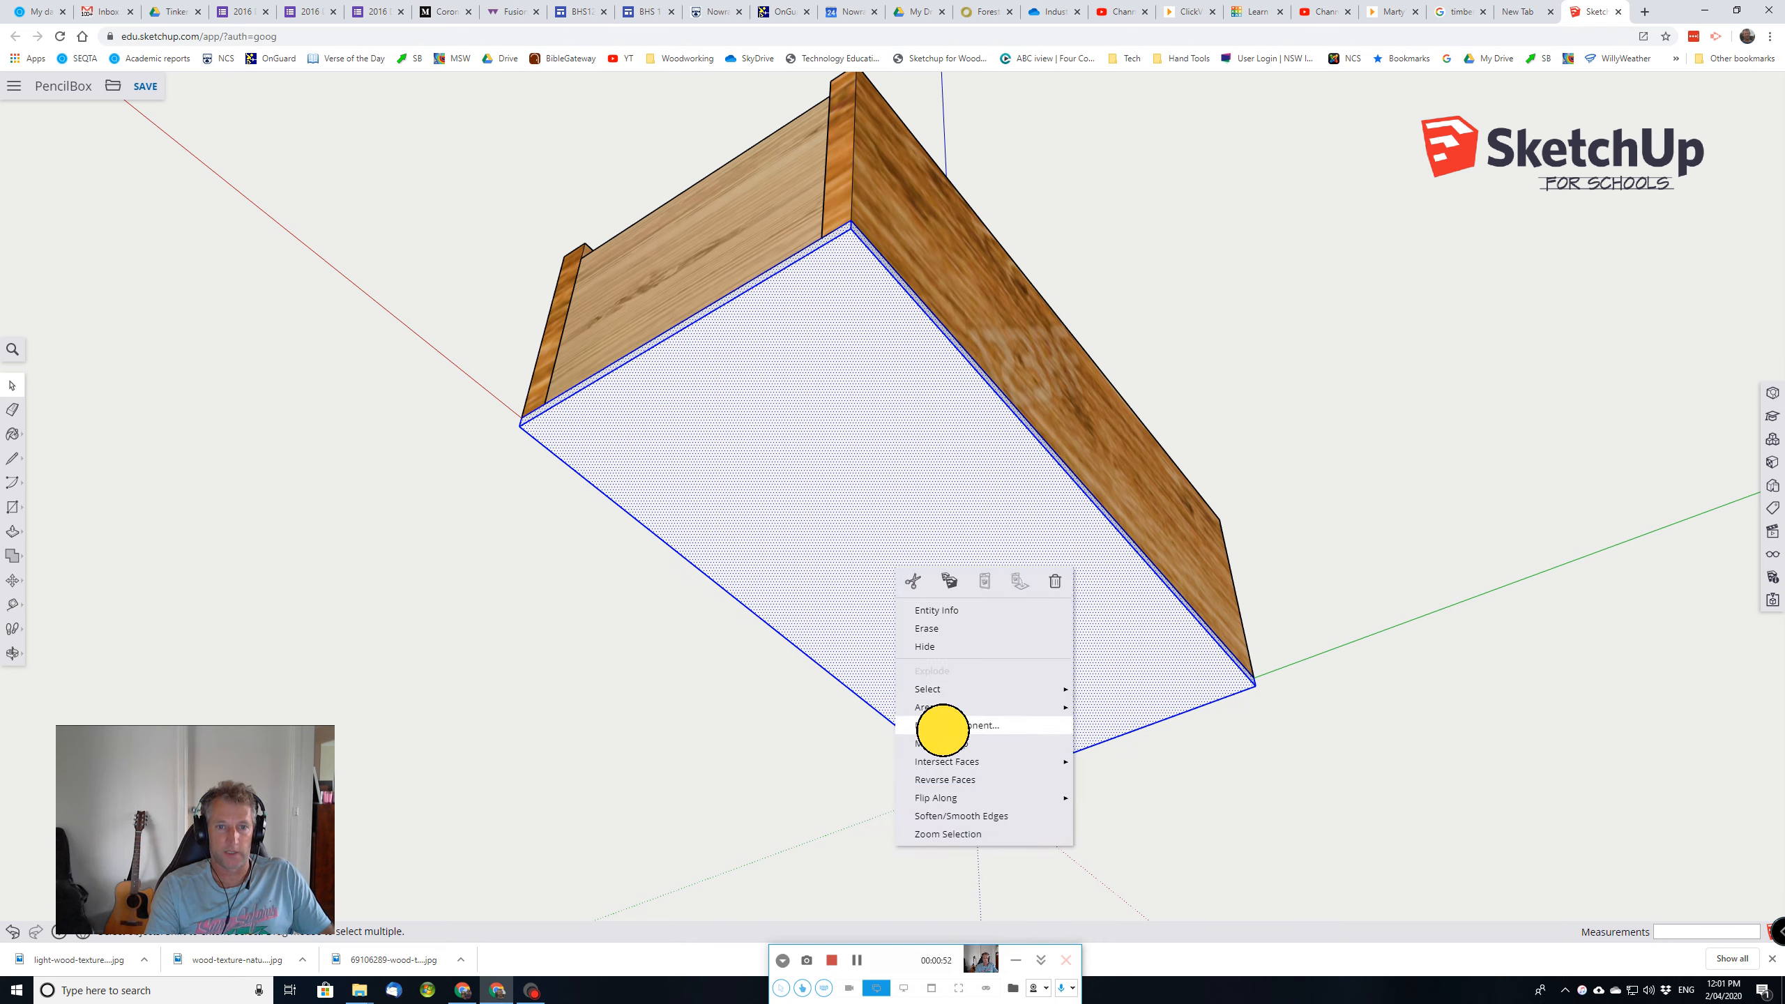
{"action": "type", "text": "base"}
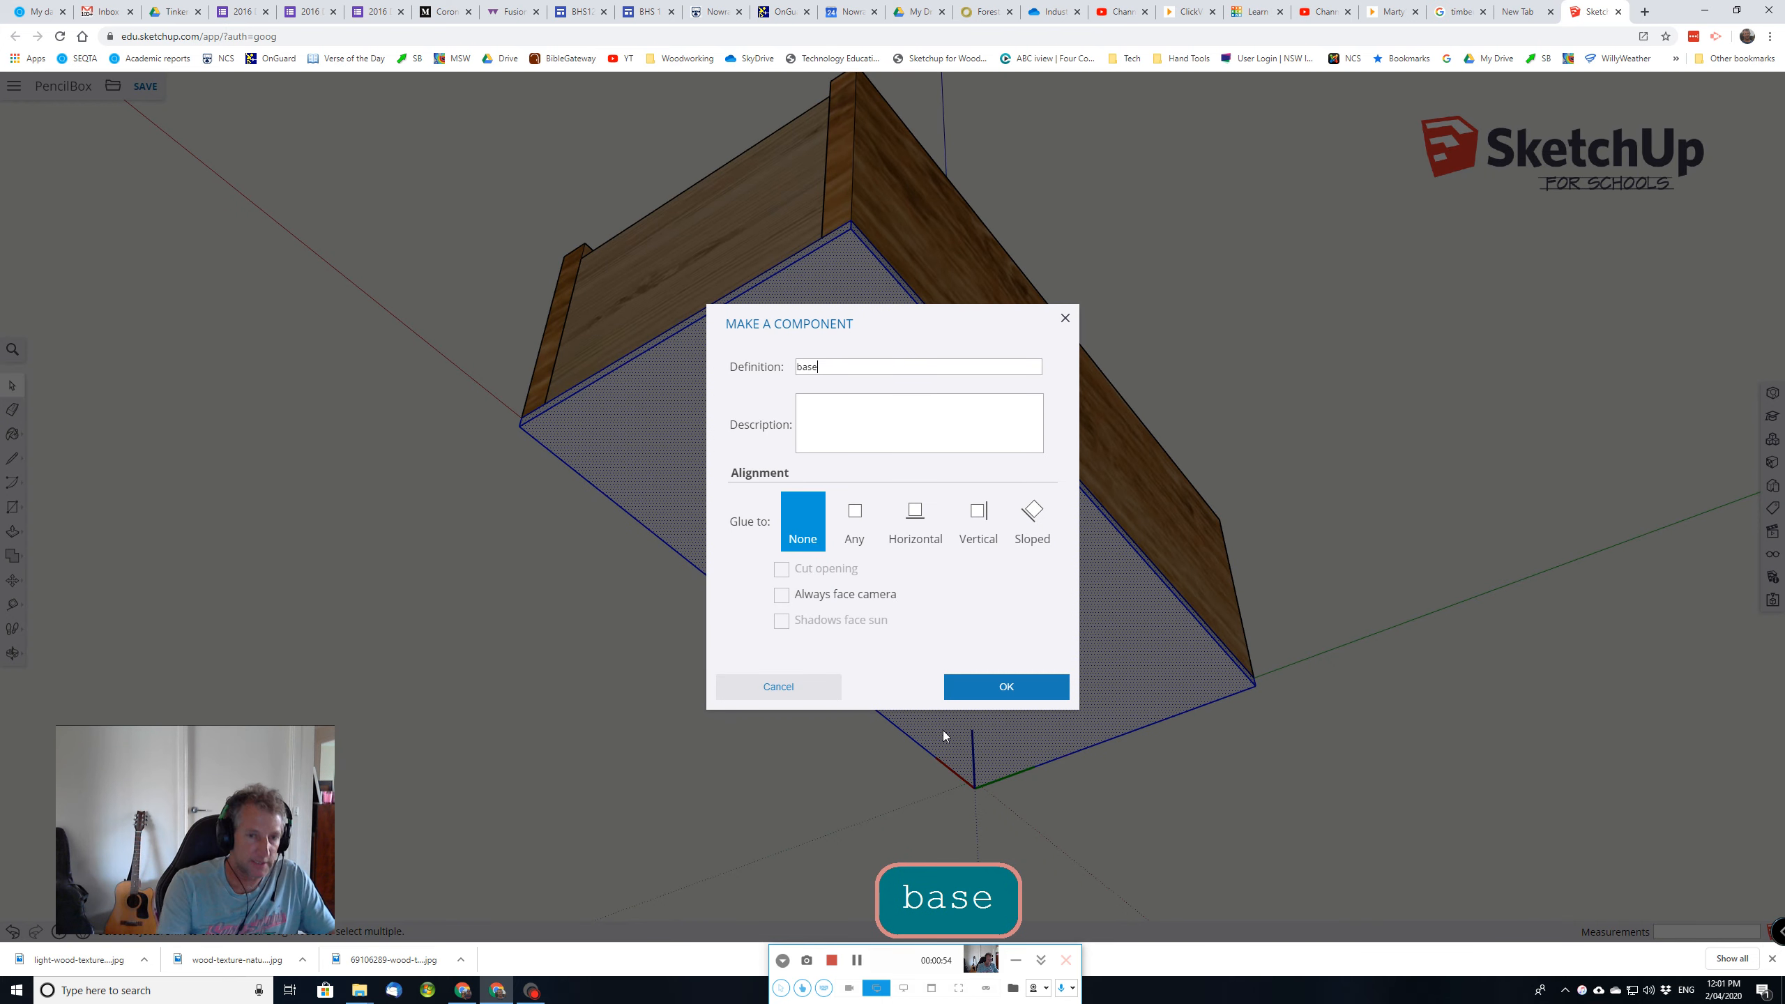
{"action": "left_click", "coordinate": [1008, 689]}
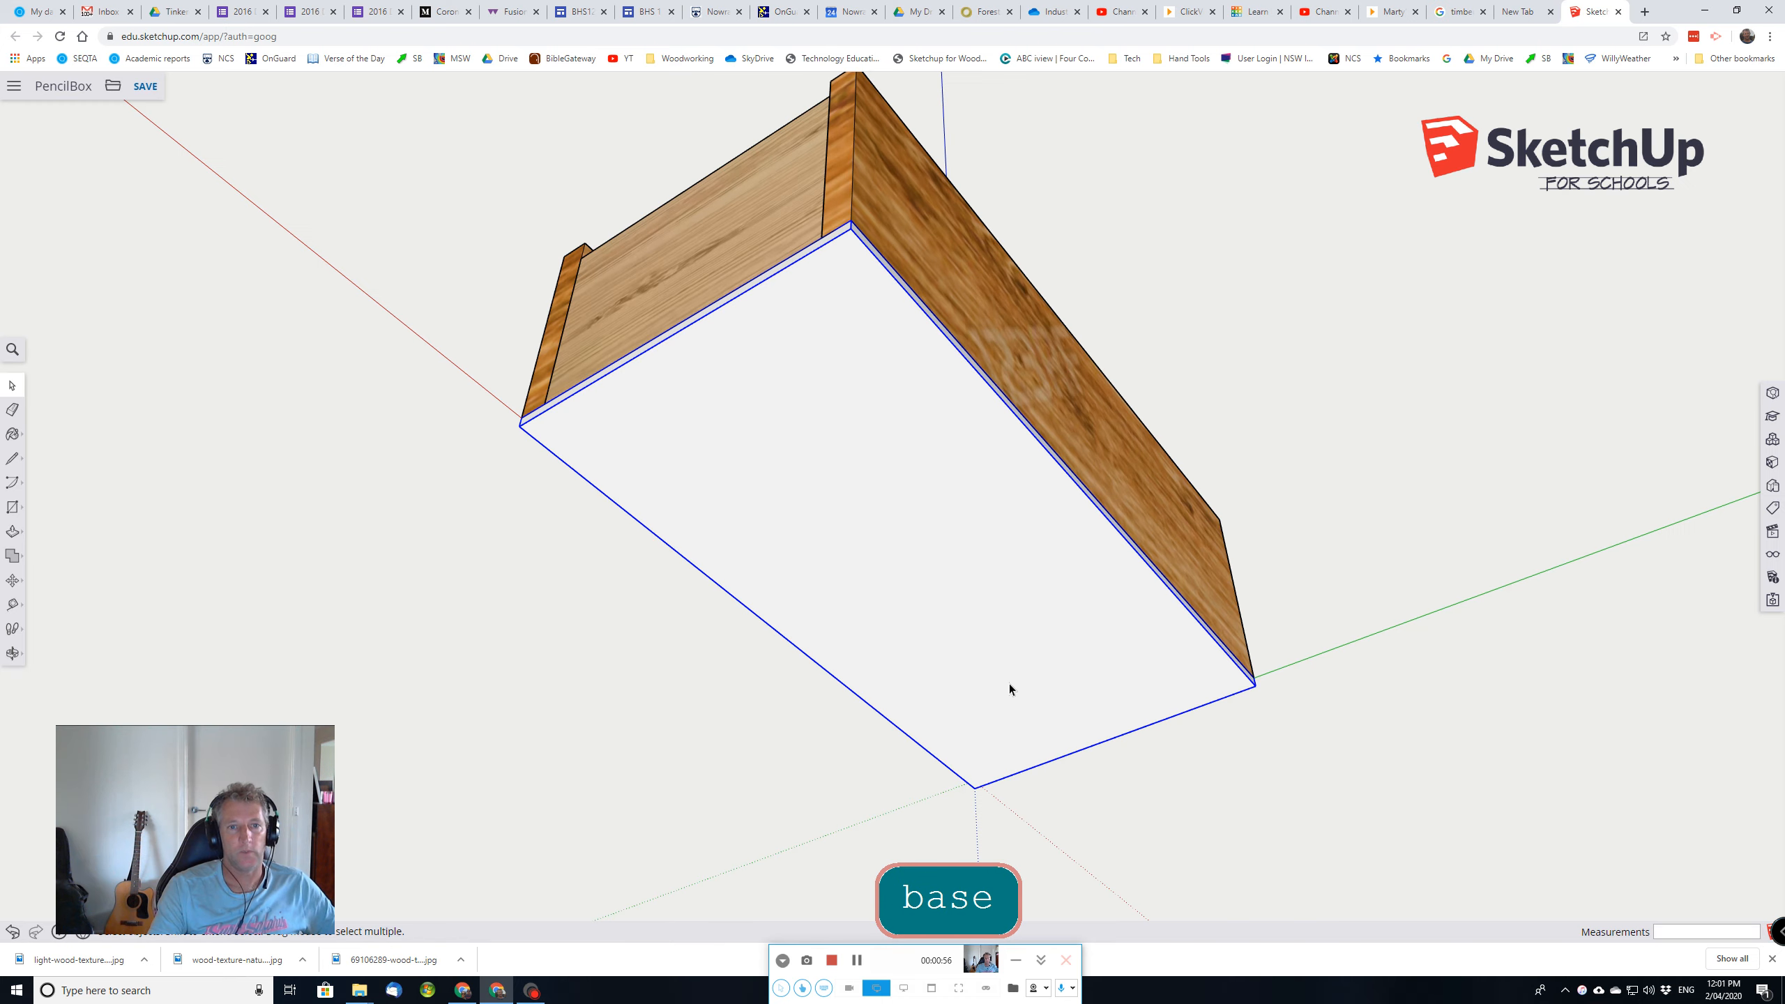
Step: Paint the base component with the in-model TG_skin material
{"action": "left_click", "coordinate": [1774, 465]}
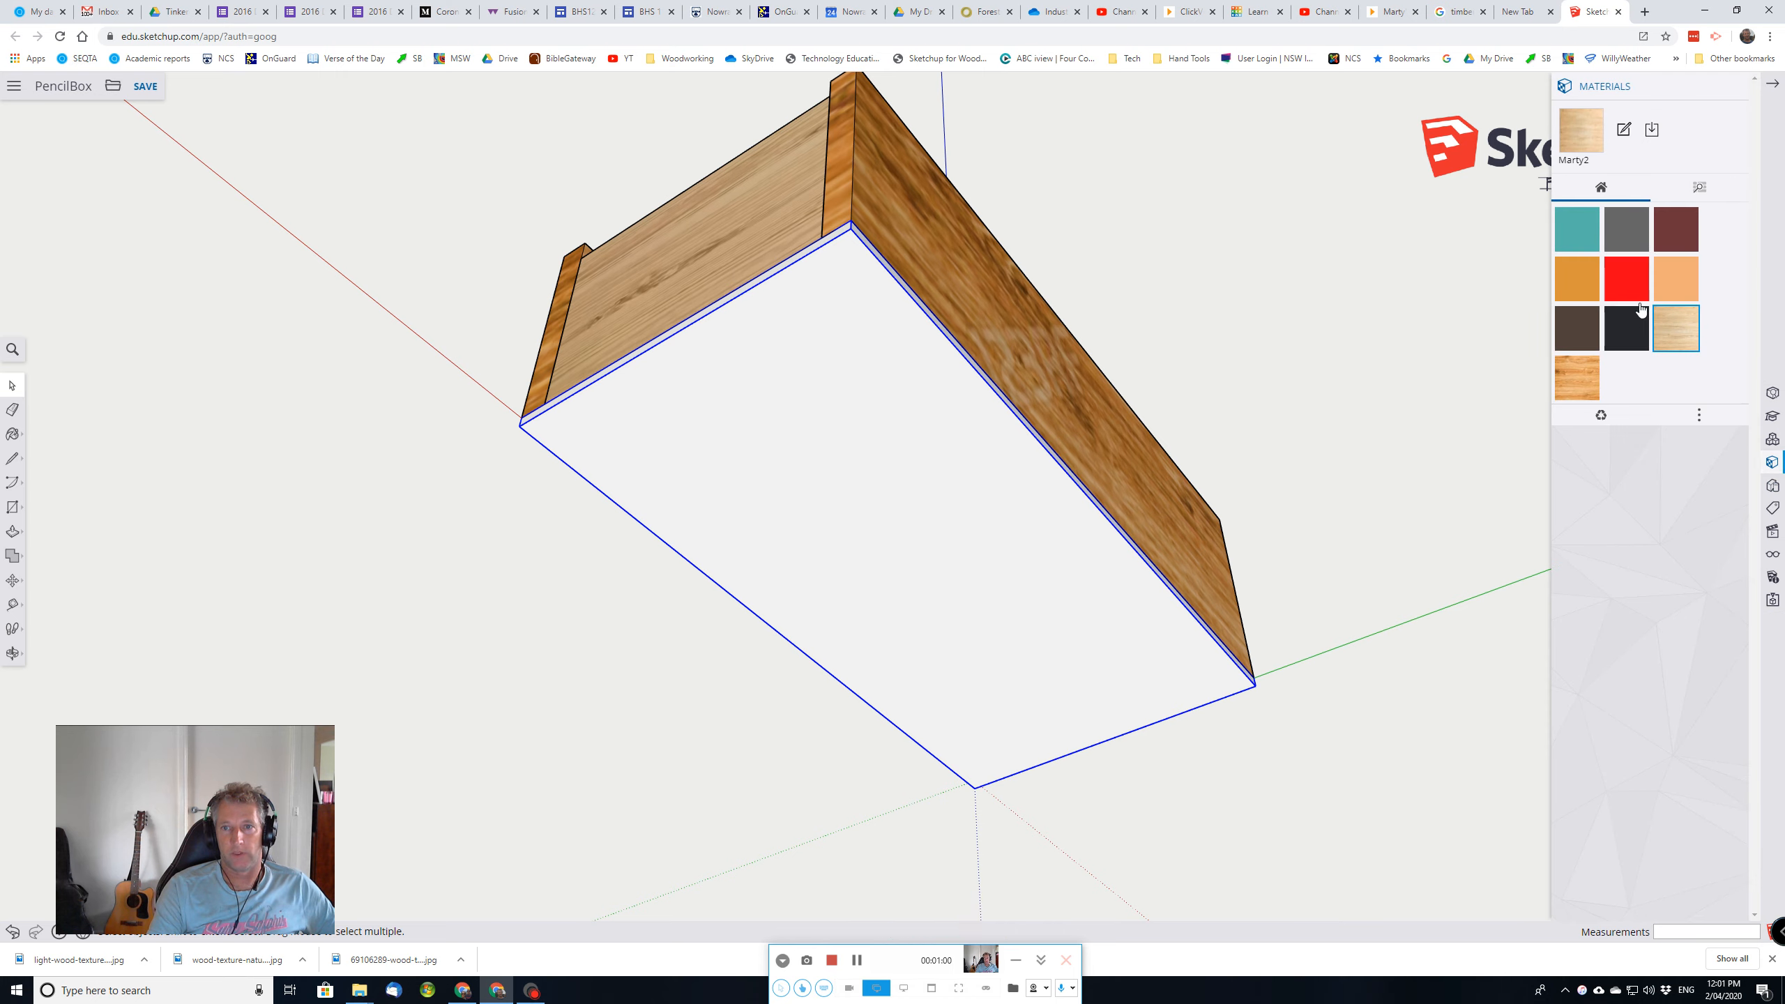
{"action": "left_click", "coordinate": [1676, 279]}
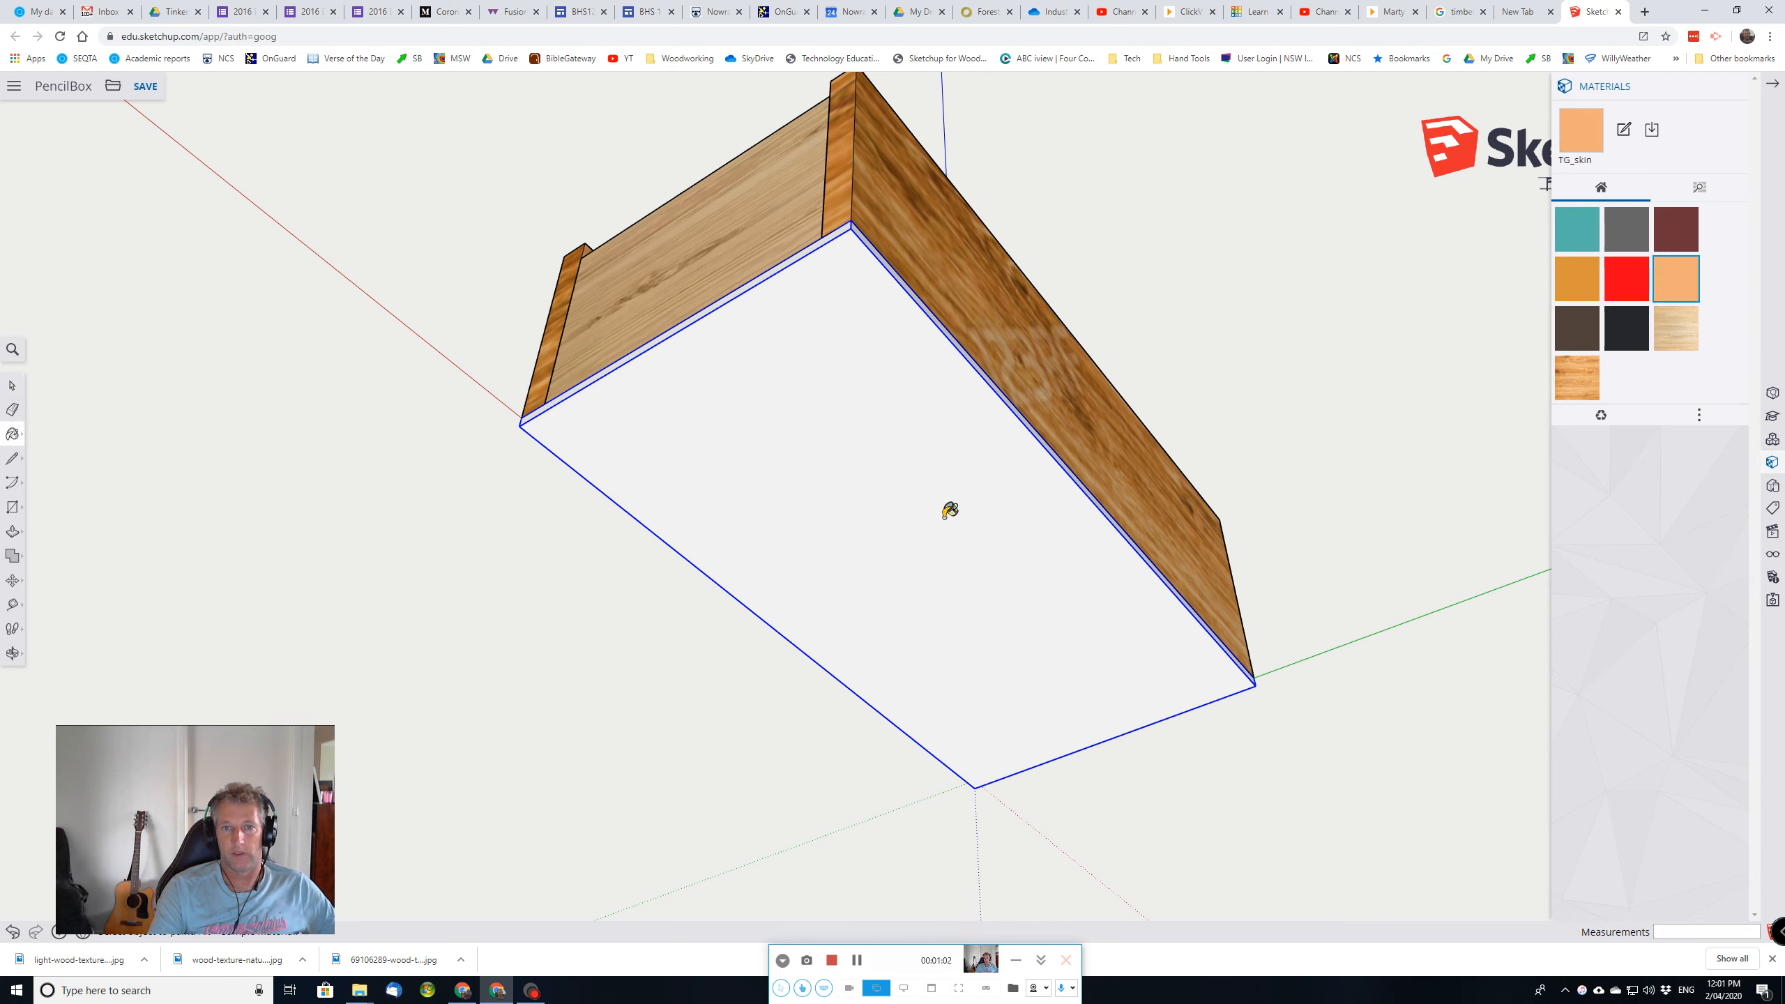
{"action": "left_click", "coordinate": [910, 510]}
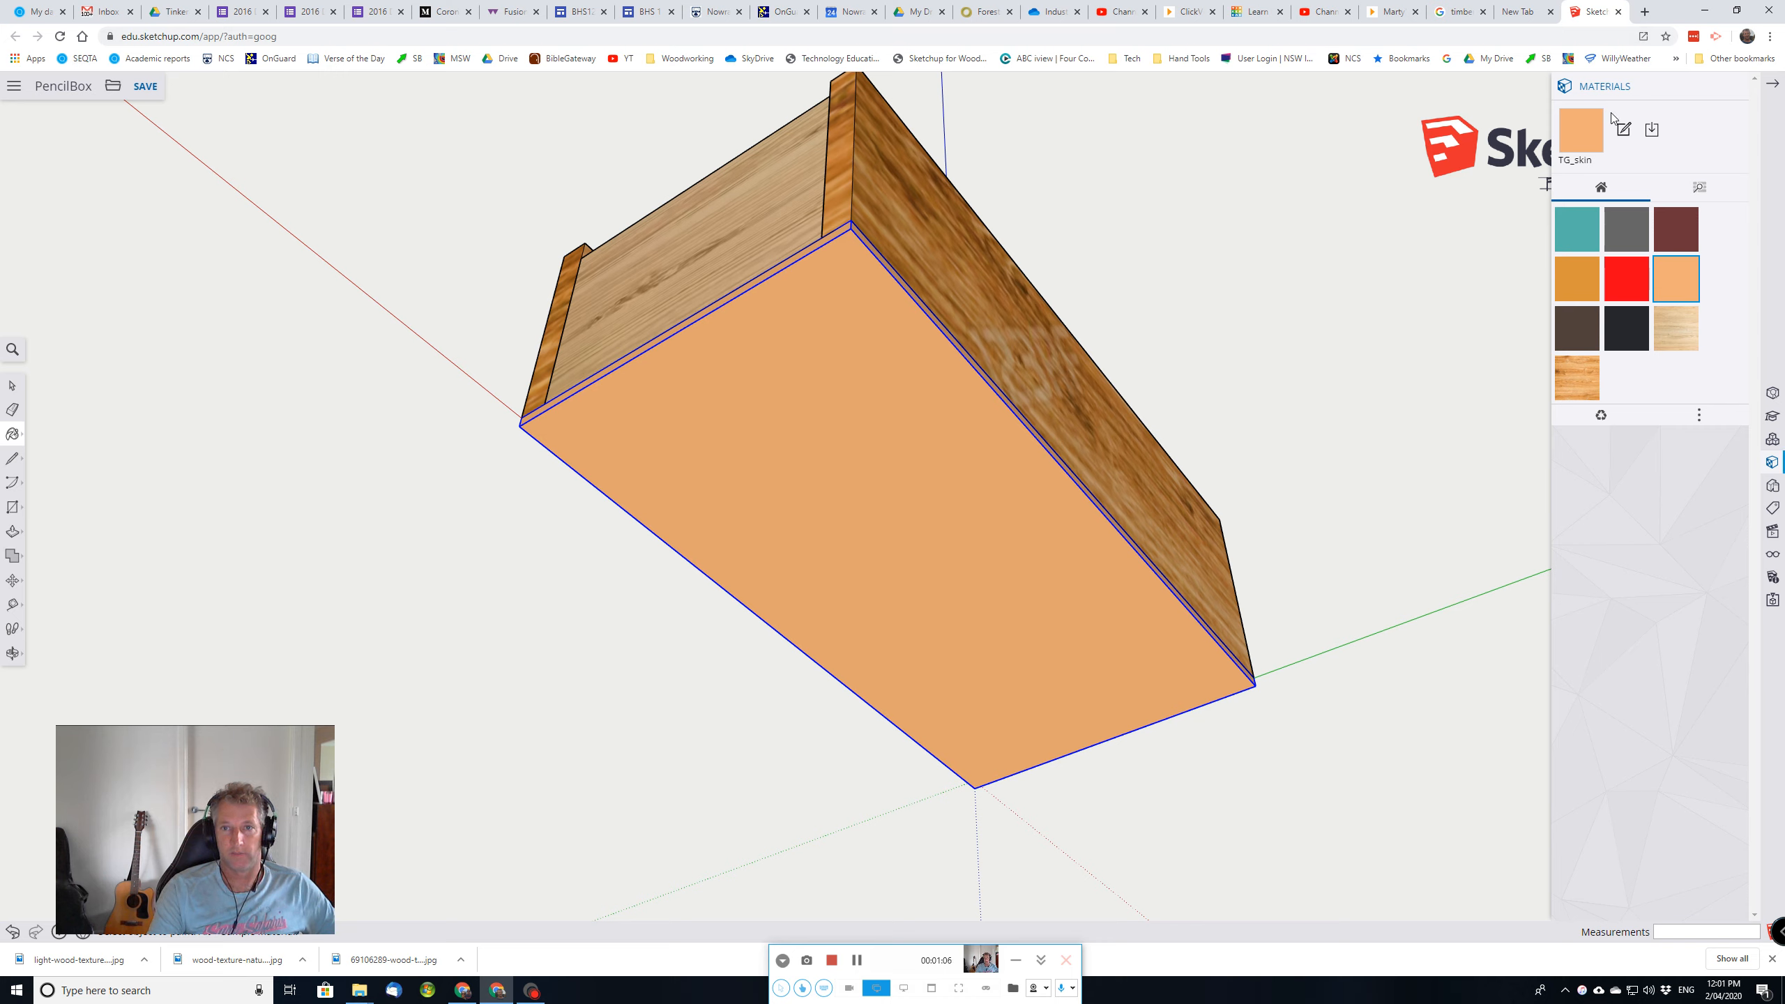
Step: Edit the TG_skin material and rename it to the author's first name followed by 3
{"action": "left_click", "coordinate": [1624, 132]}
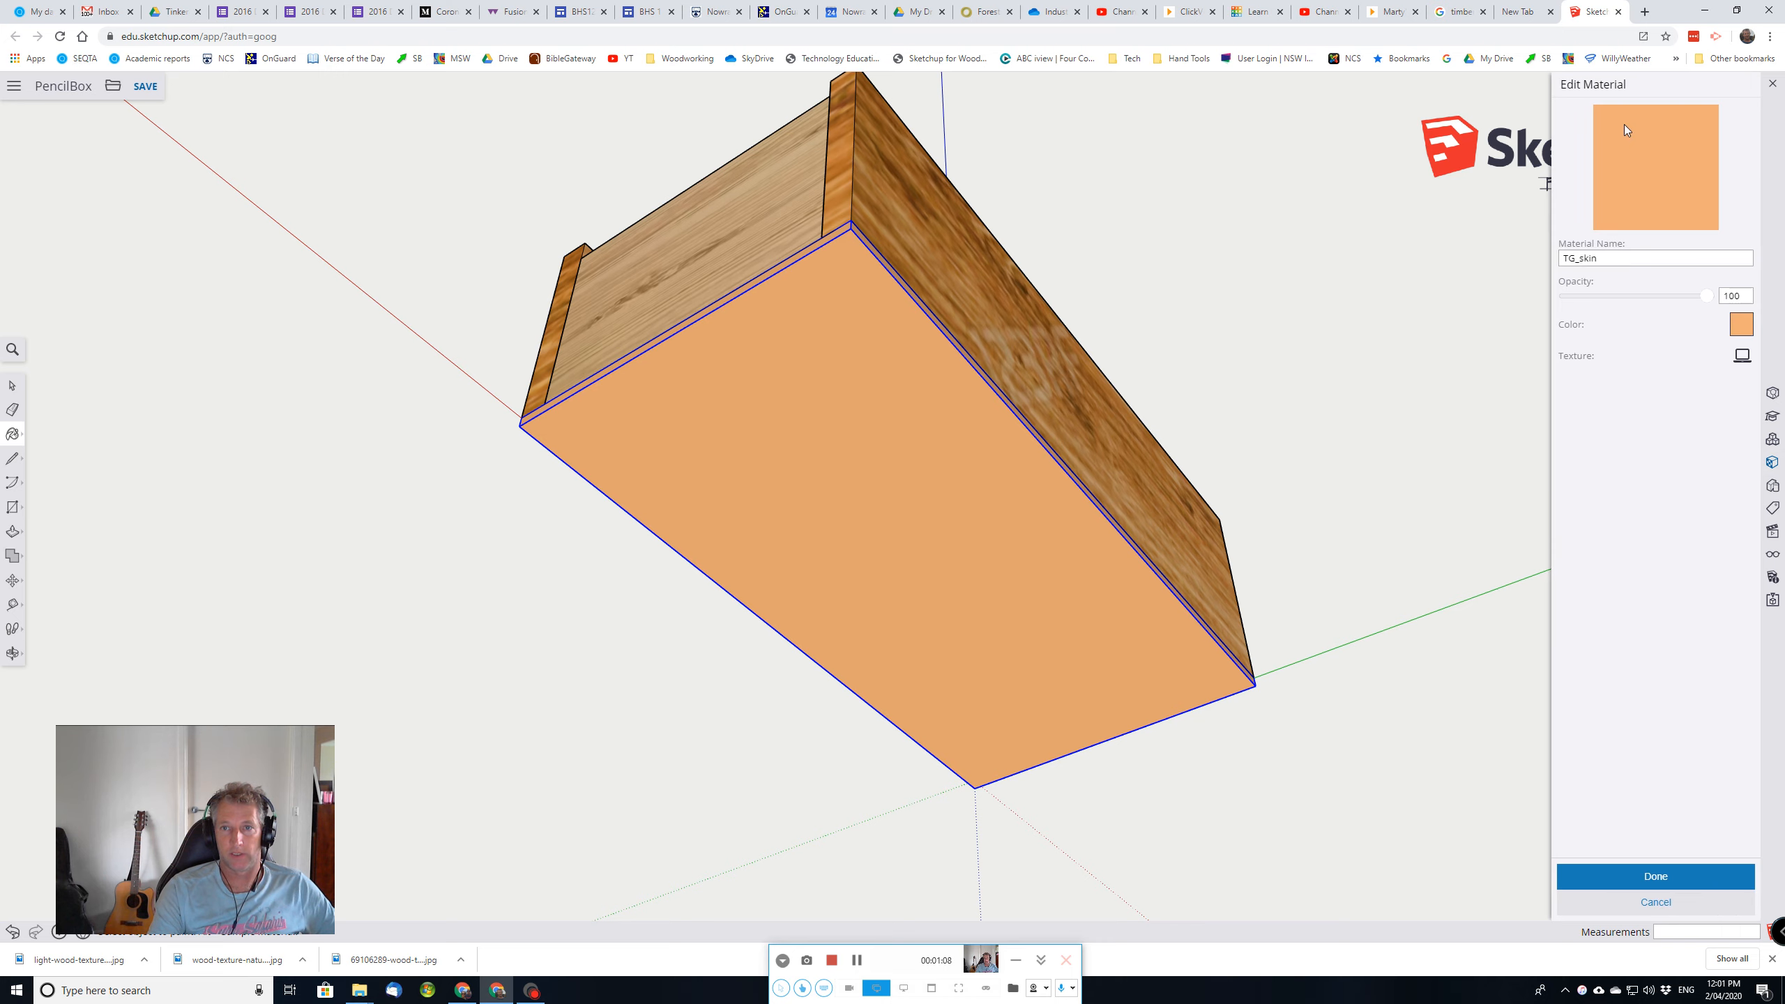
{"action": "double_click", "coordinate": [1612, 259]}
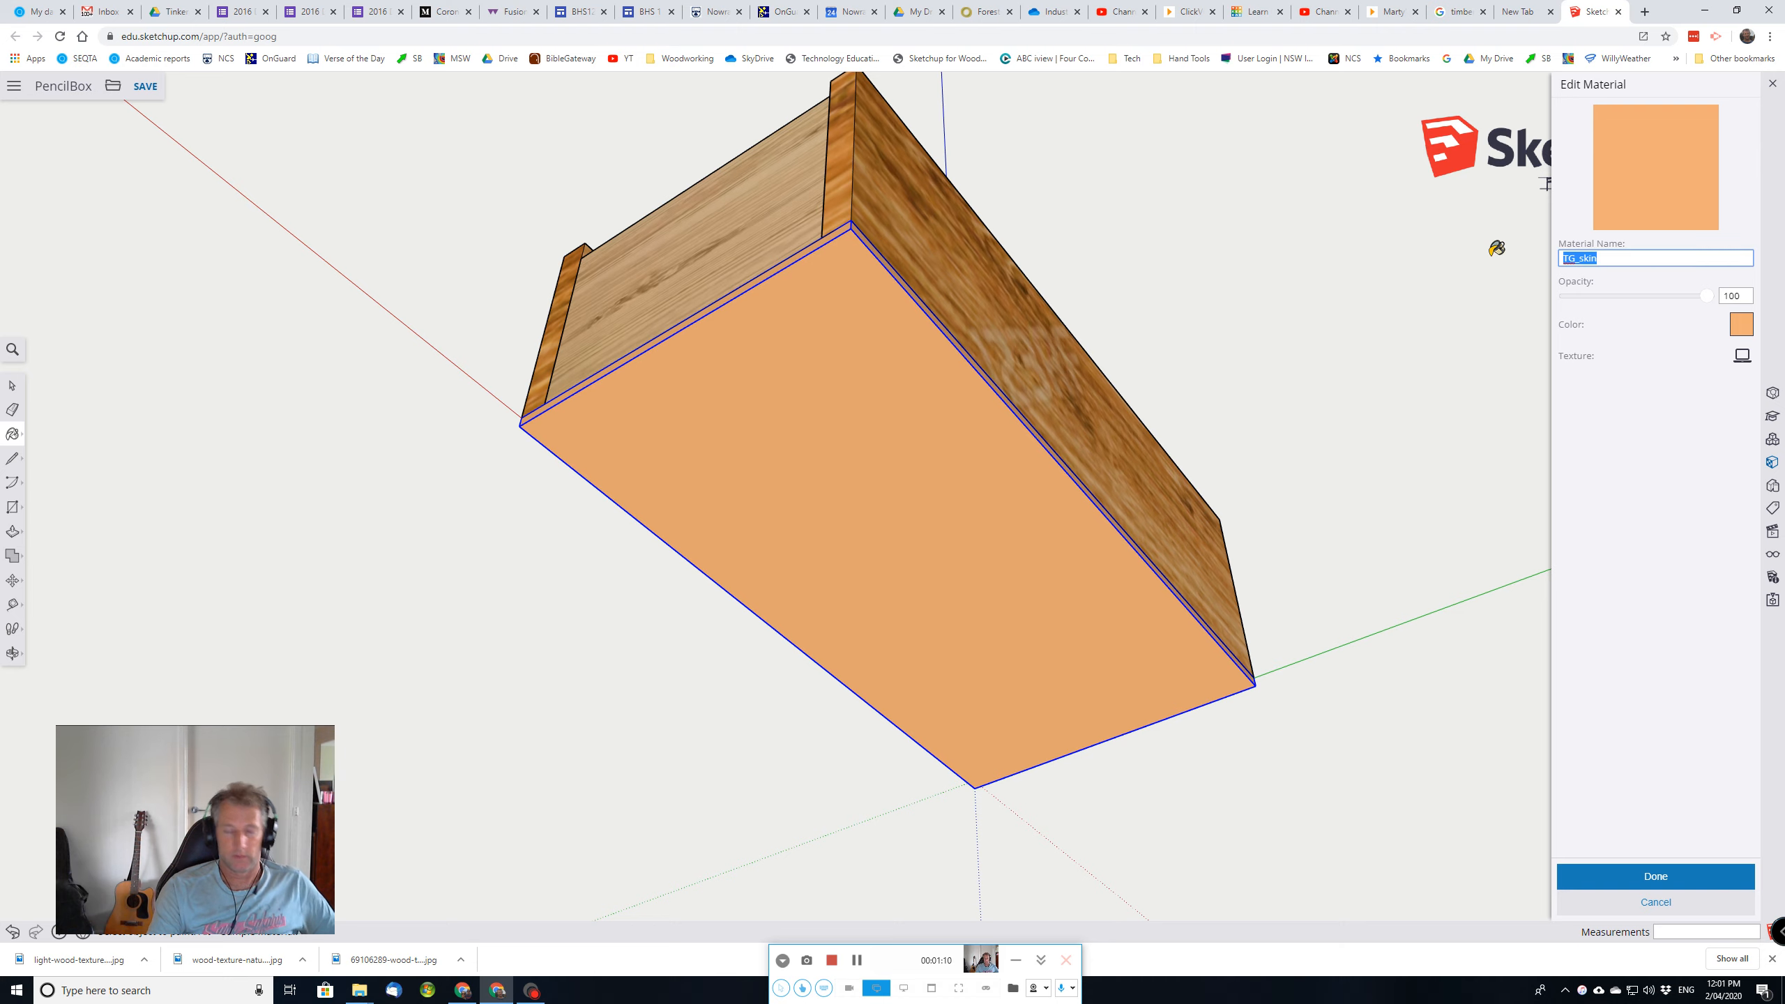
{"action": "type", "text": "Mart"}
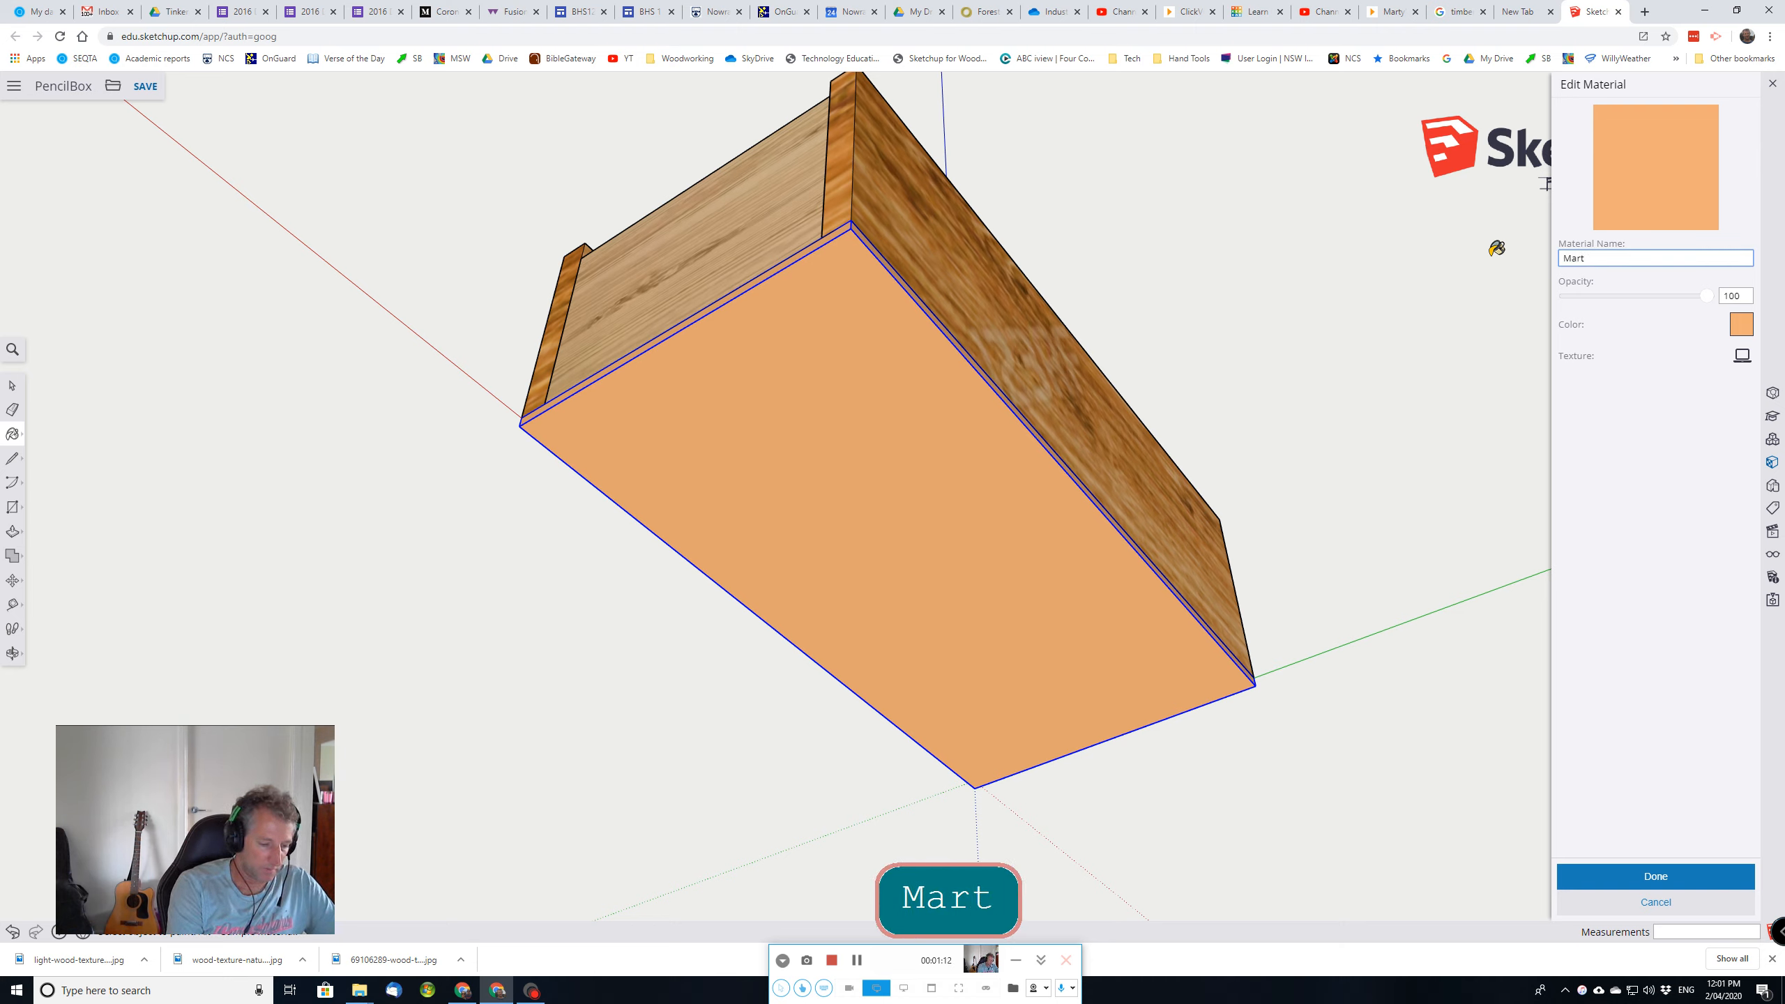
{"action": "type", "text": "y3"}
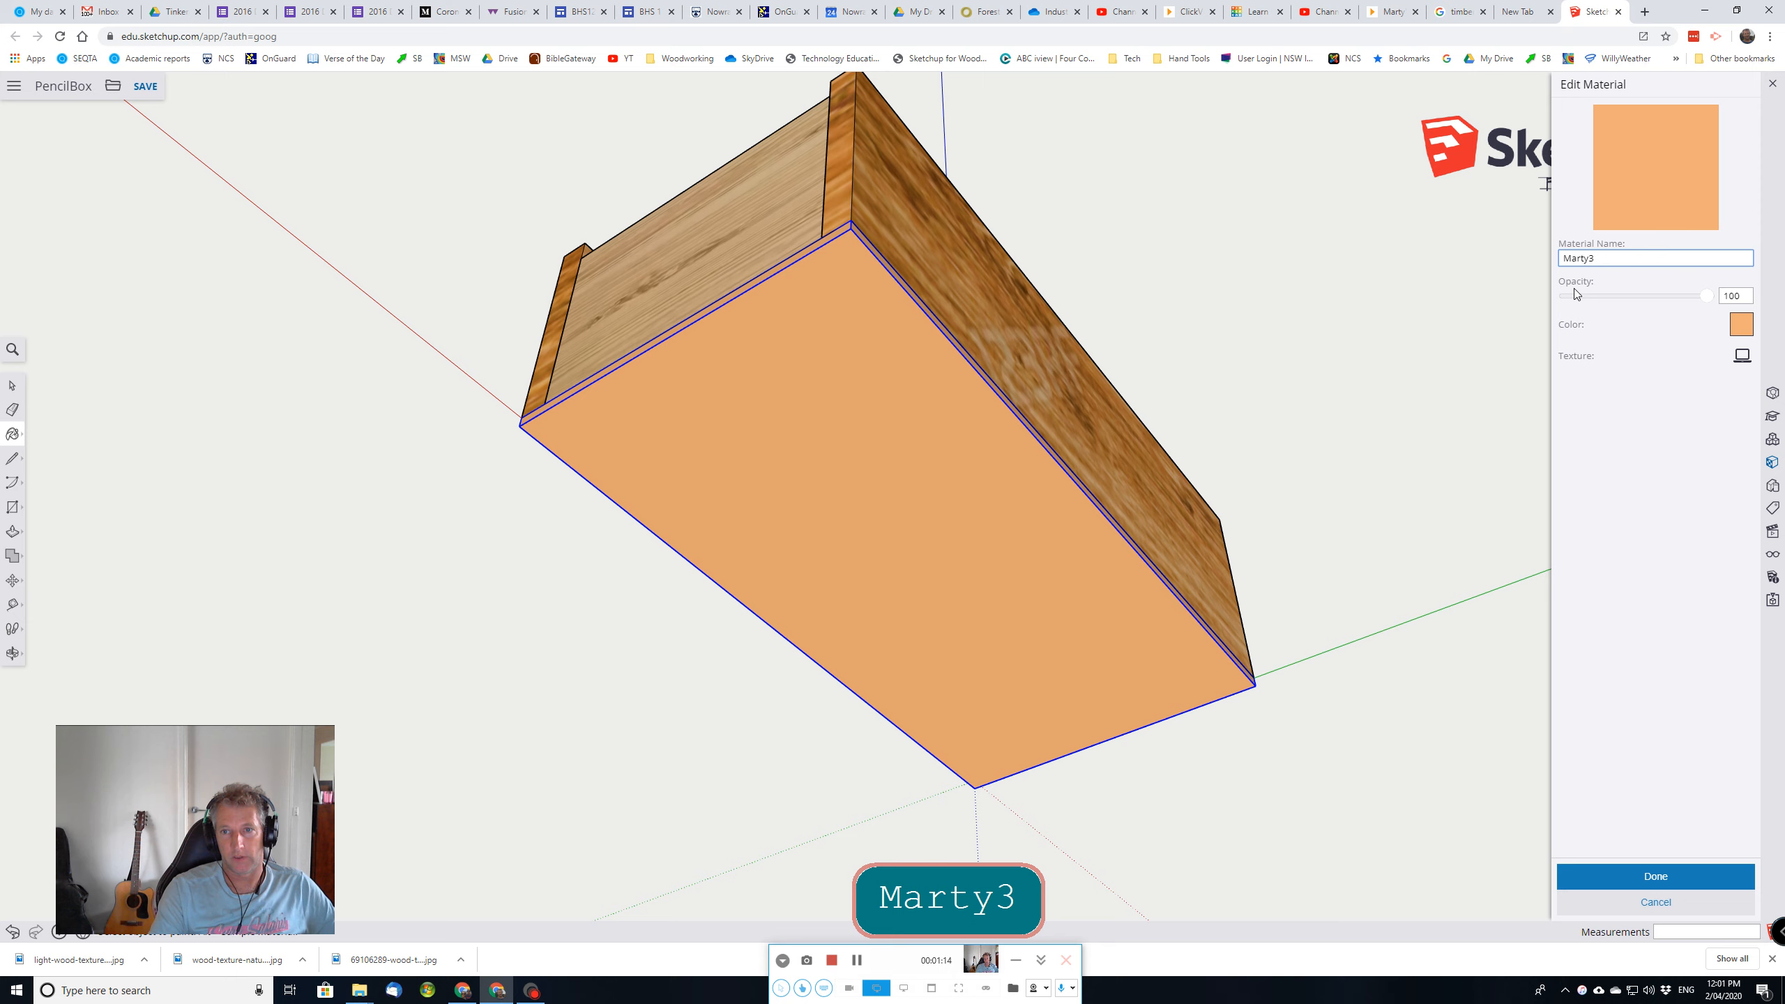
Step: Start choosing a texture image for the material, and save the Depositphotos wood background grunge timber texture from the image search to the desktop
{"action": "left_click", "coordinate": [1745, 363]}
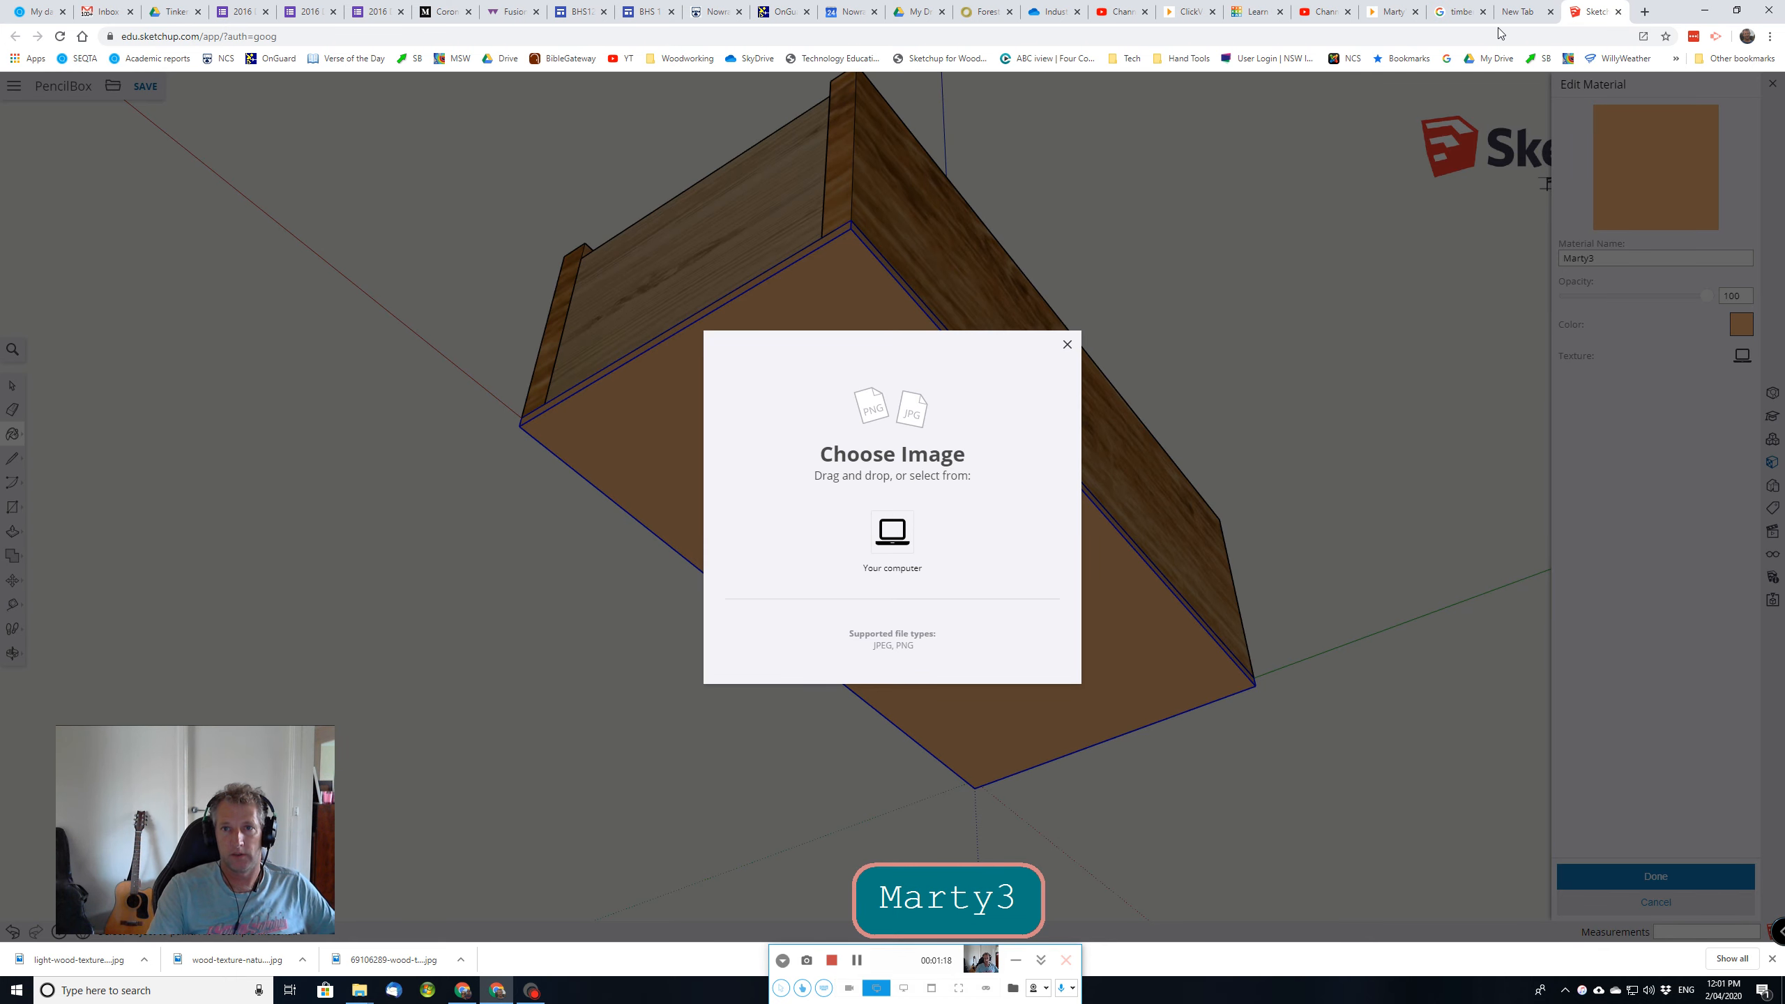
{"action": "left_click", "coordinate": [1460, 13]}
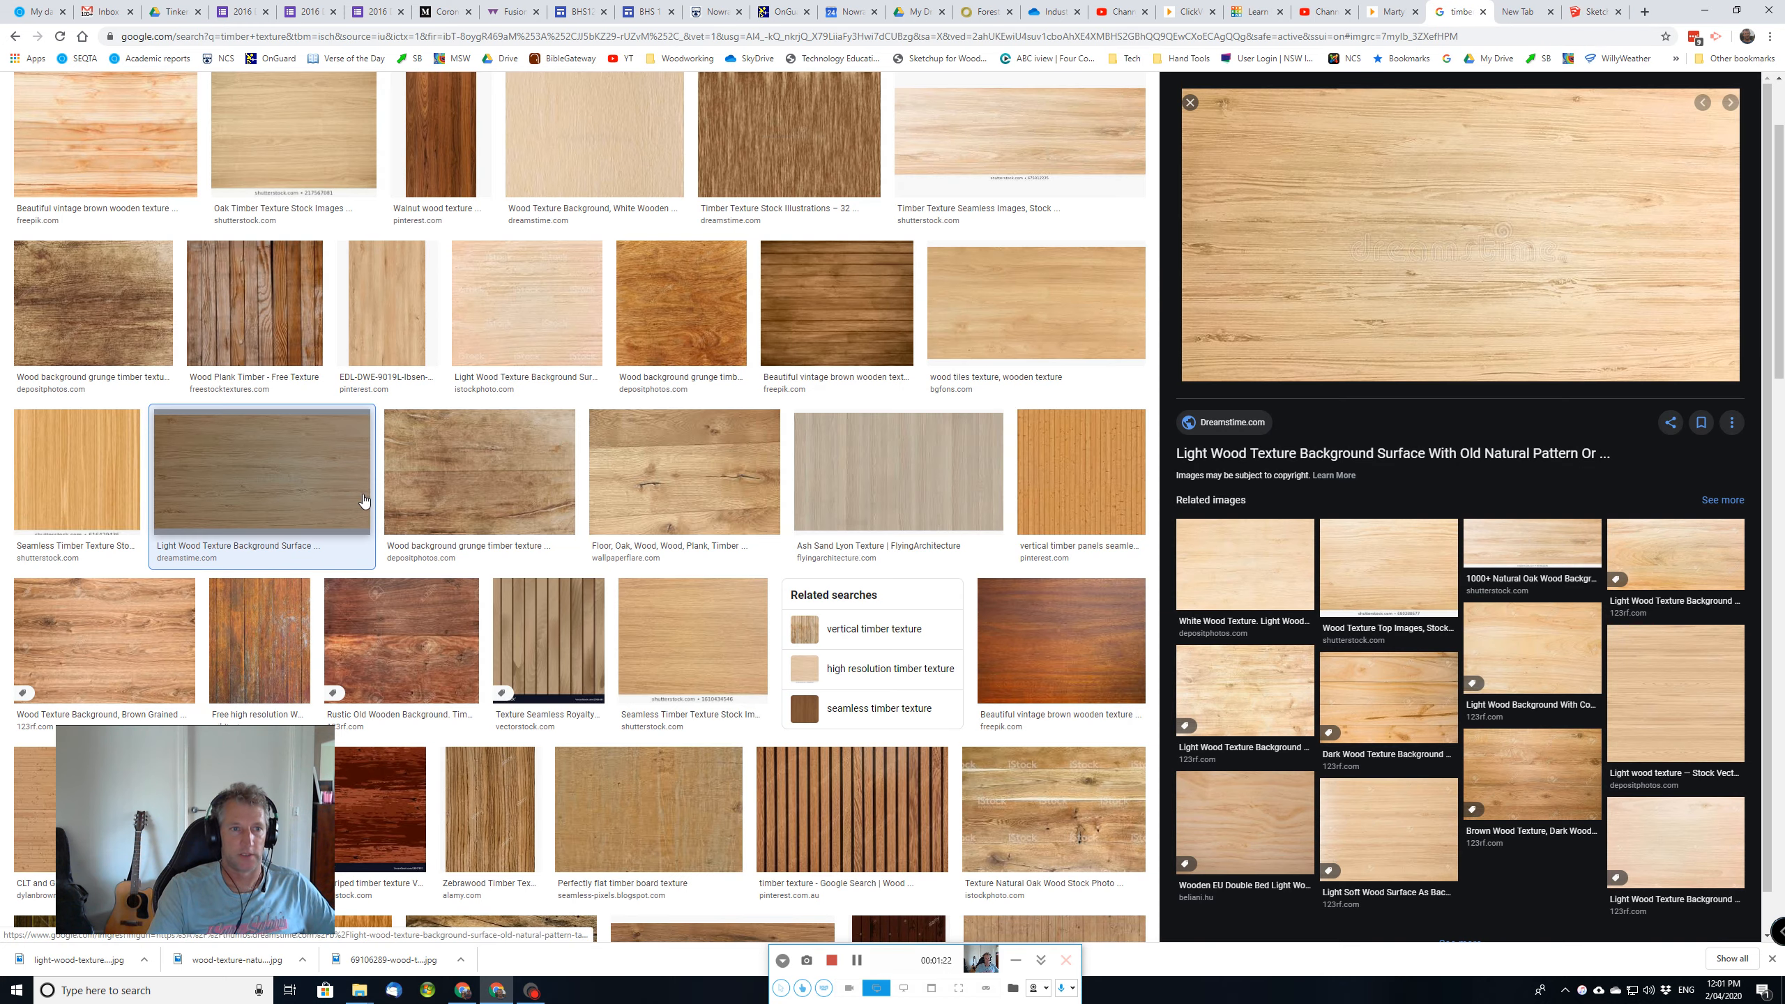
{"action": "left_click", "coordinate": [116, 318]}
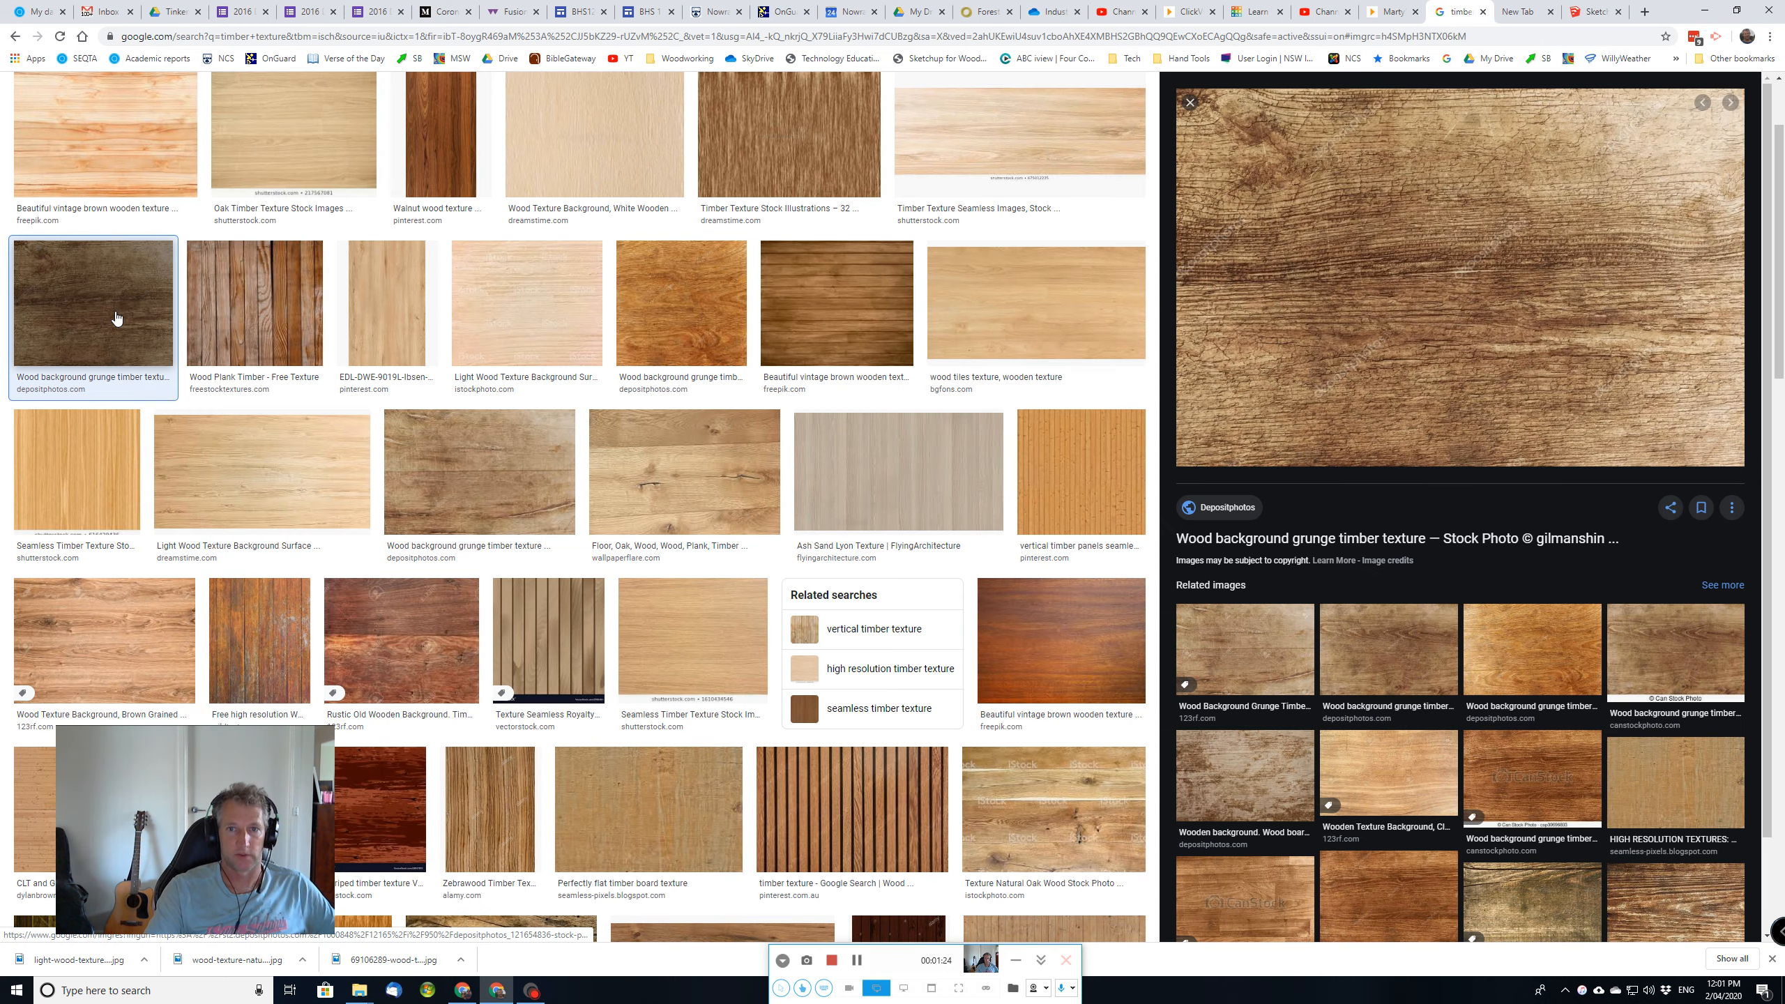
{"action": "right_click", "coordinate": [1495, 321]}
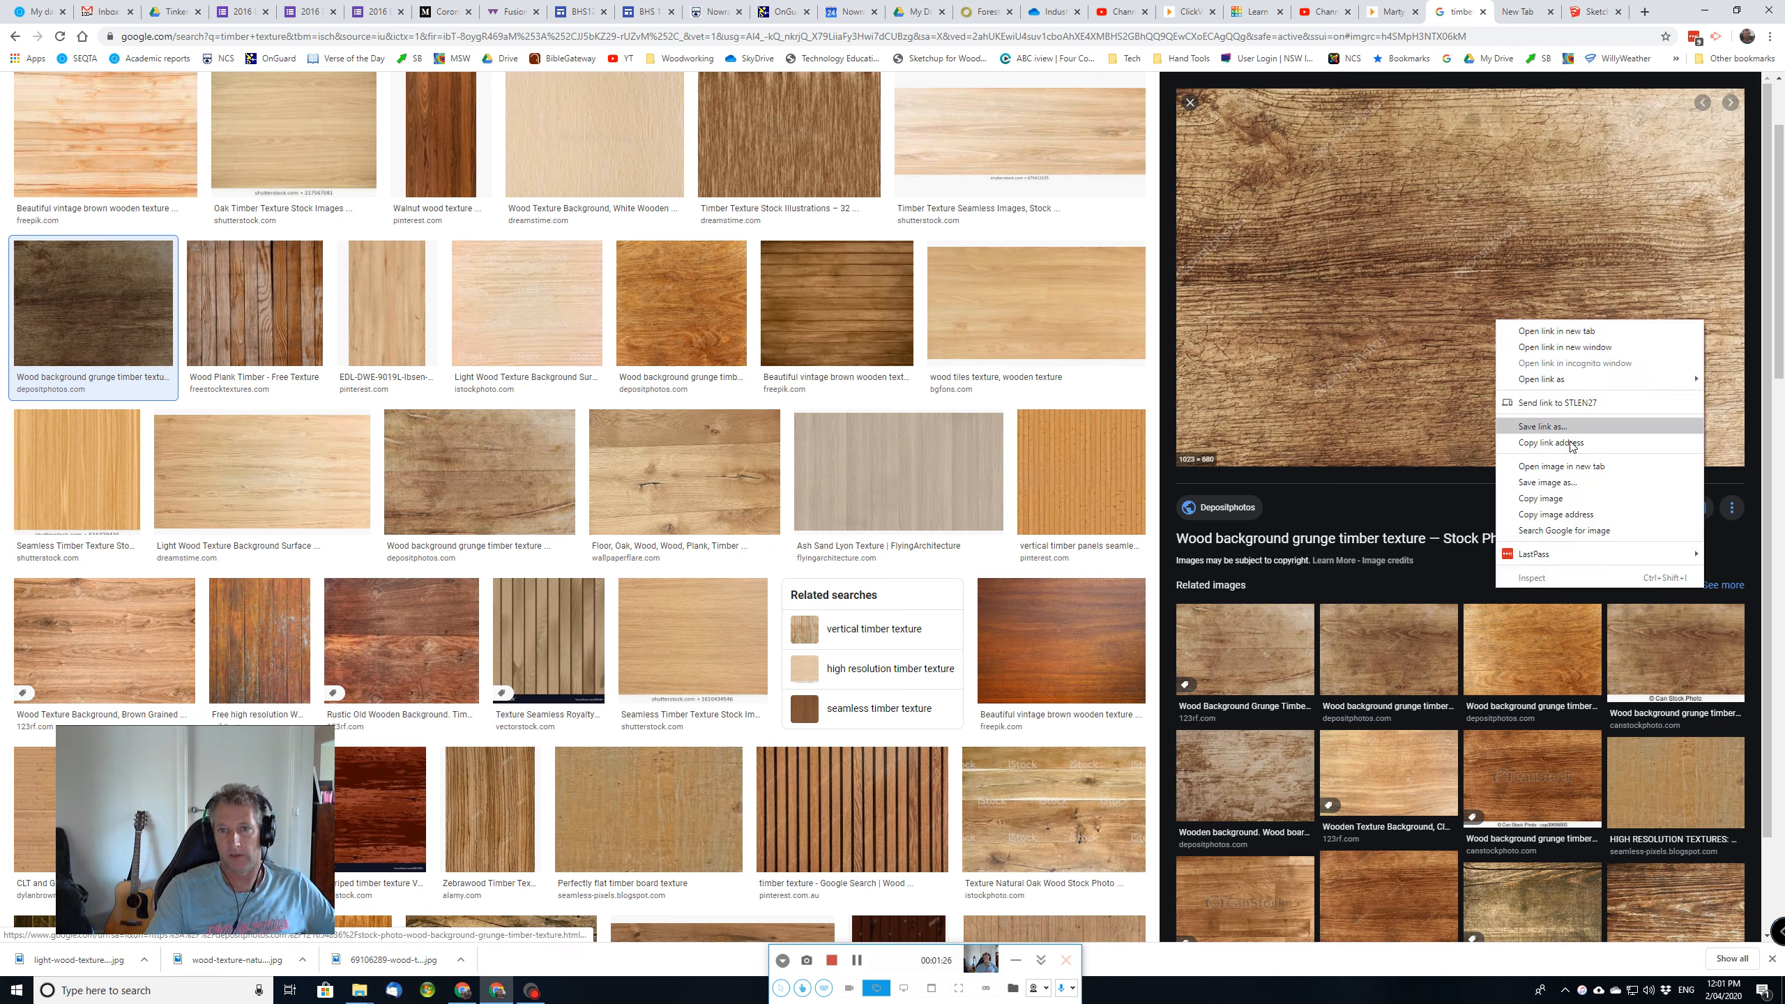
{"action": "left_click", "coordinate": [1576, 486]}
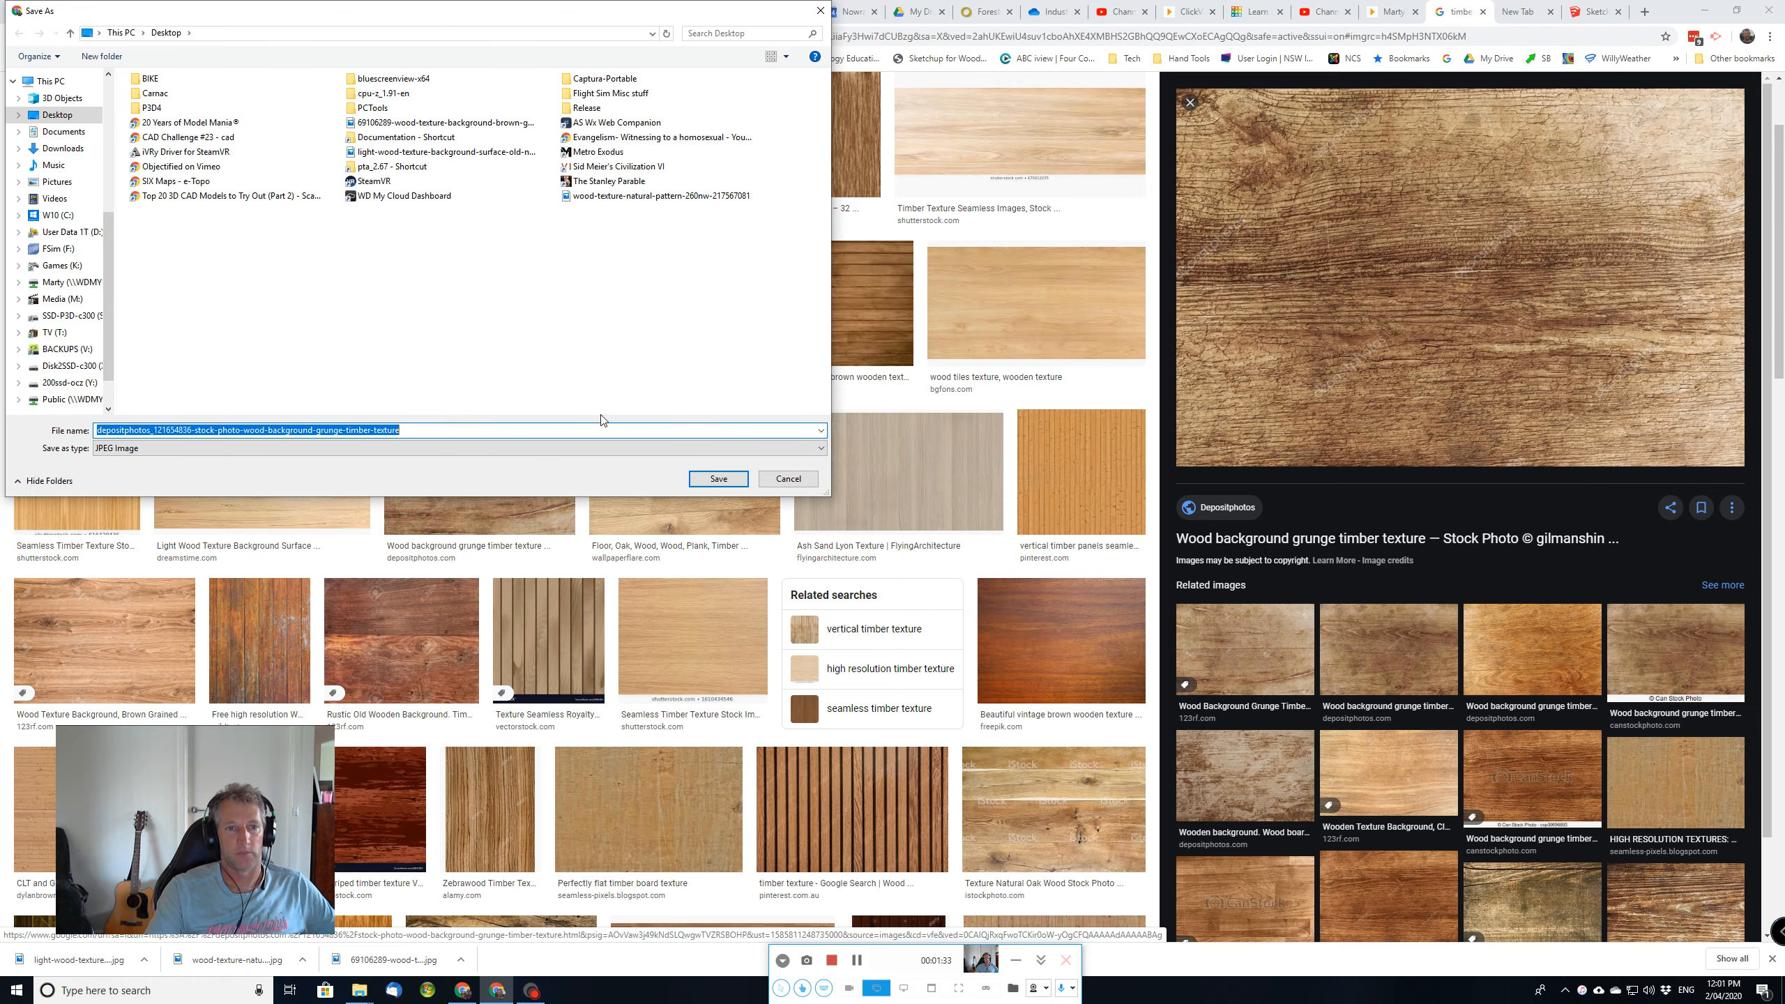
{"action": "left_click", "coordinate": [719, 479]}
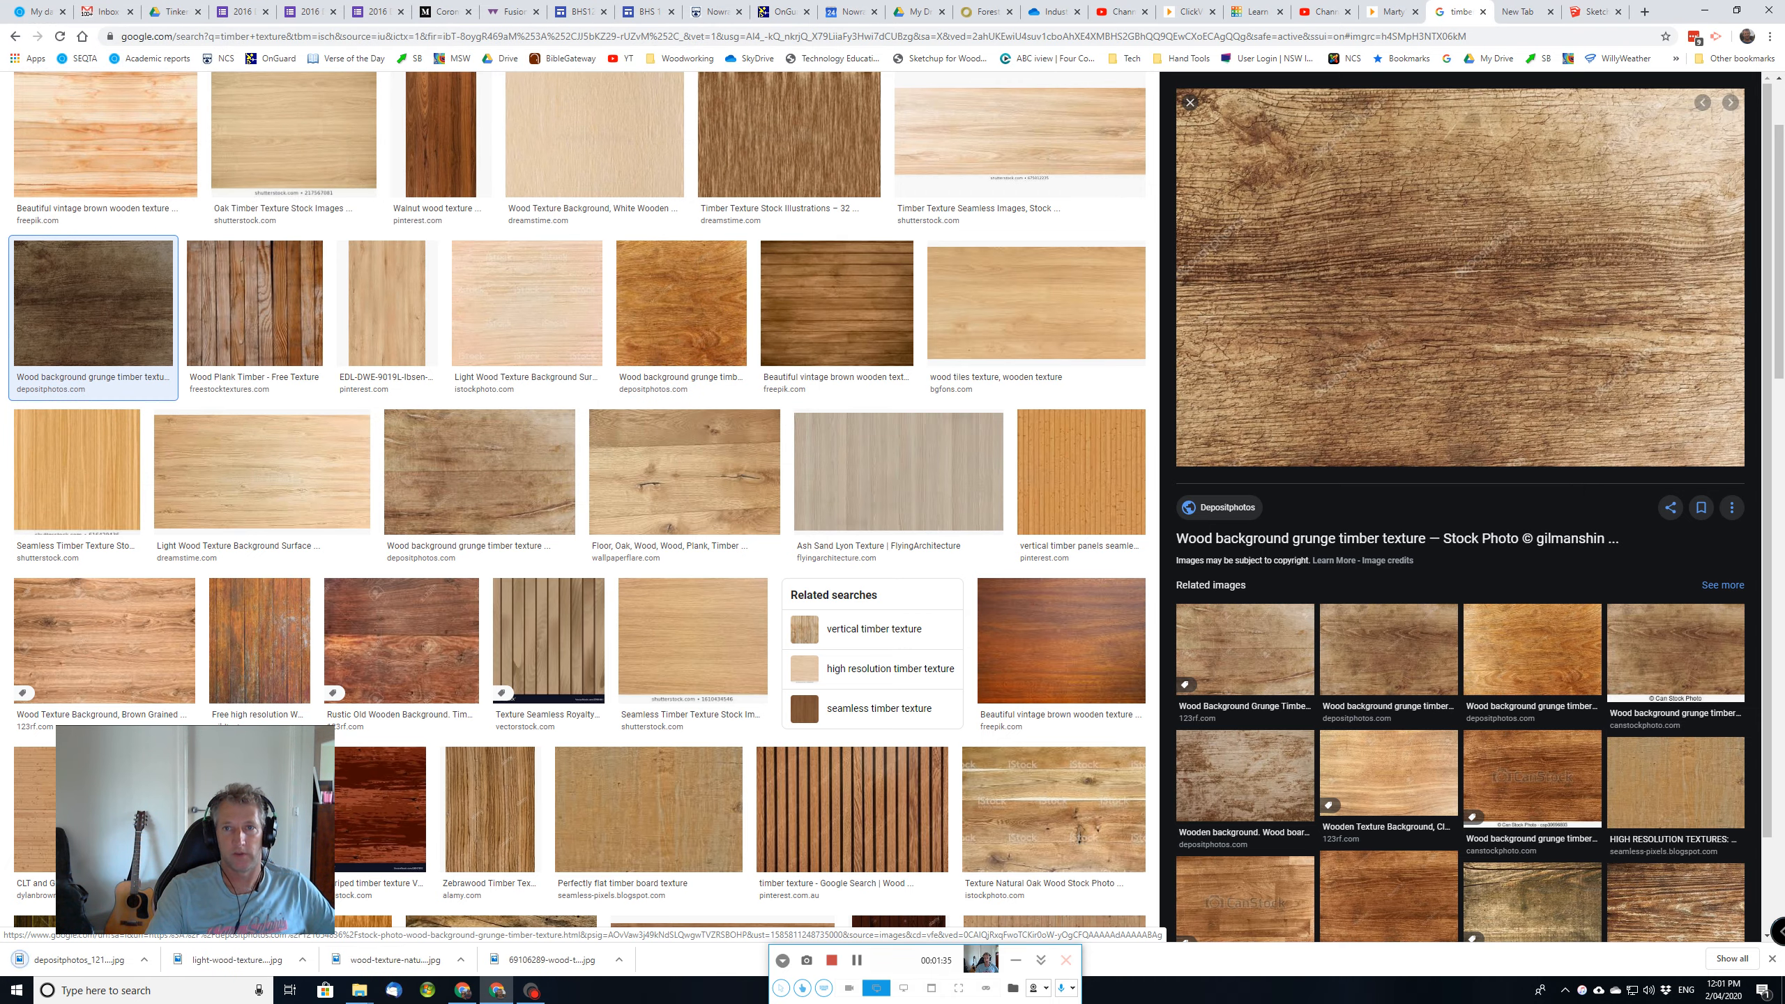
Step: Return to SketchUp and use the downloaded grunge timber JPG from the desktop as the material's texture image
{"action": "left_click", "coordinate": [1578, 13]}
{"action": "left_click", "coordinate": [1736, 11]}
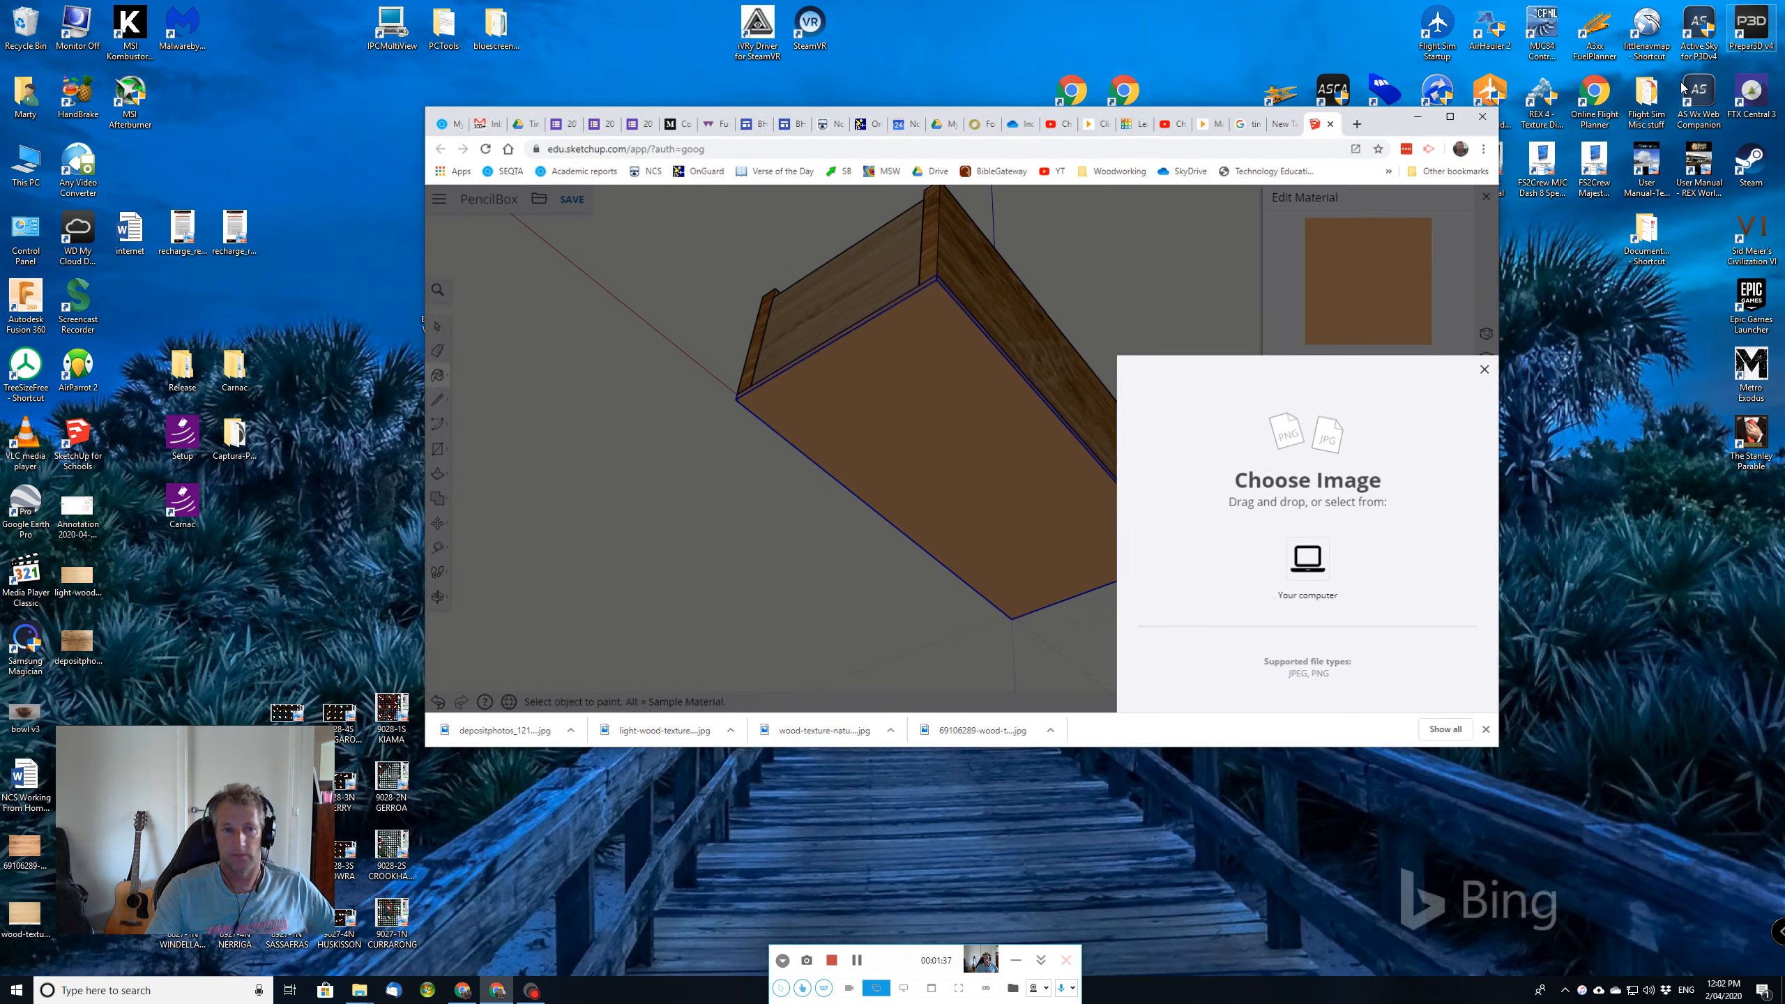
{"action": "left_click_drag", "start_coordinate": [82, 667], "coordinate": [1302, 604]}
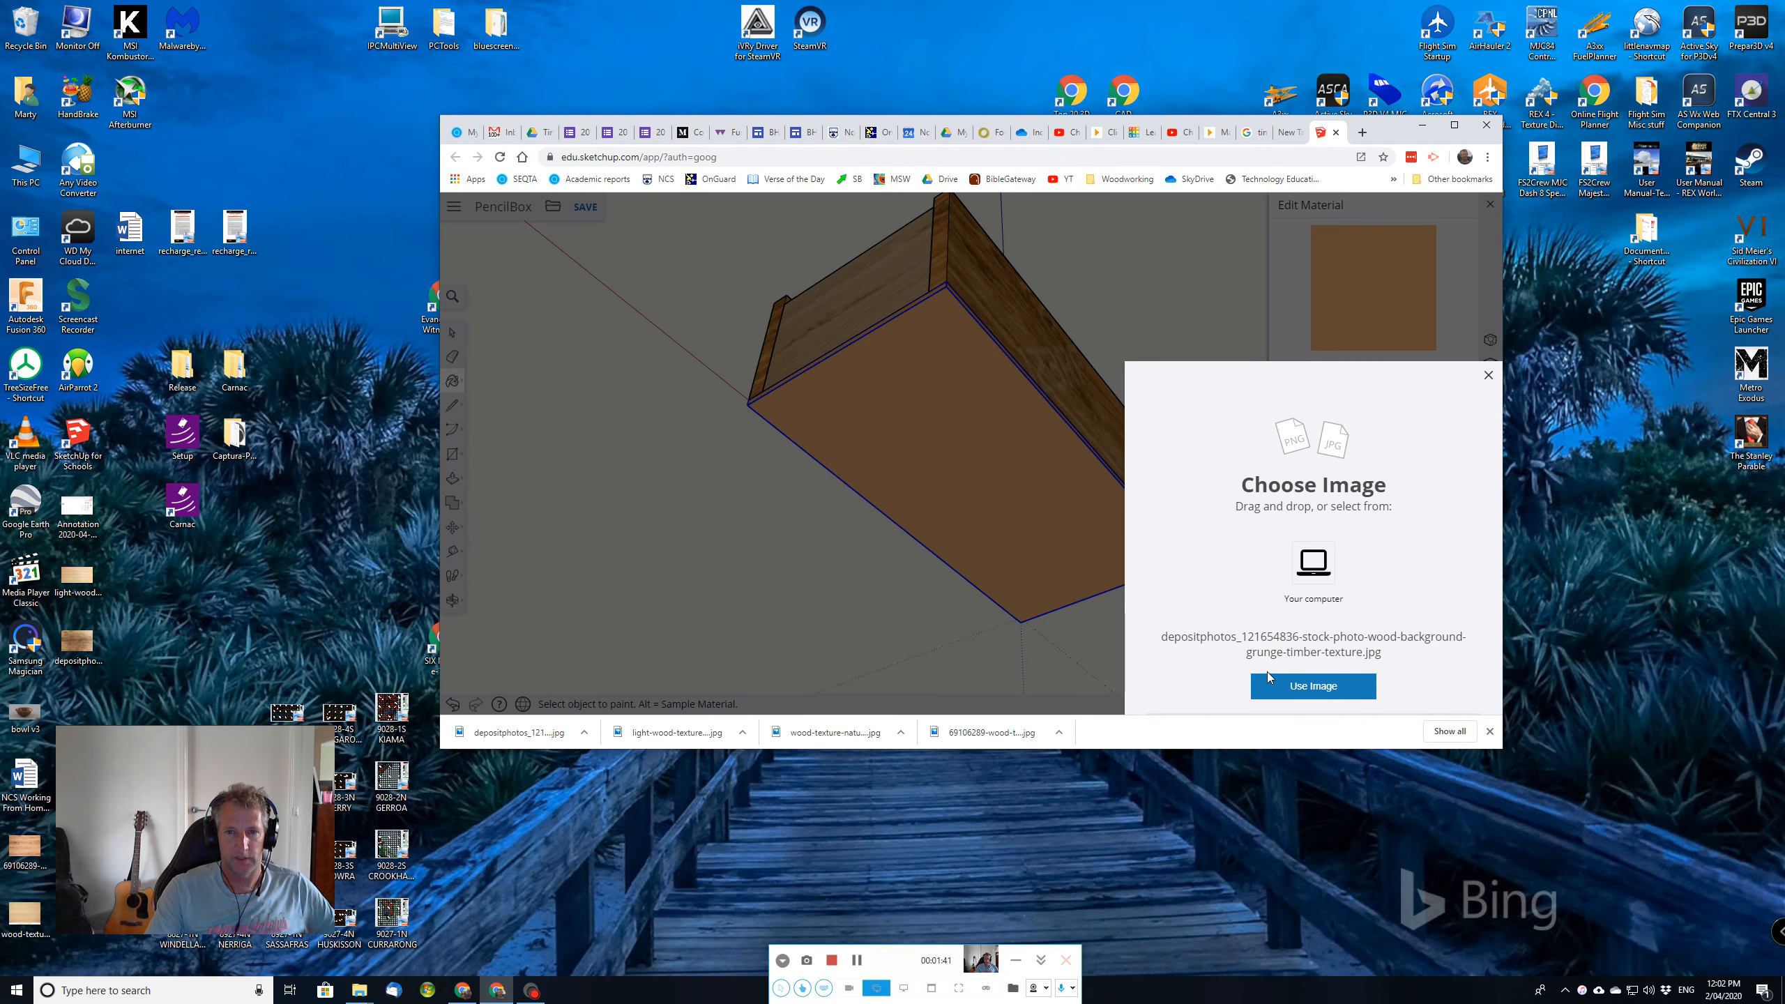
{"action": "left_click", "coordinate": [1303, 680]}
{"action": "left_click", "coordinate": [1454, 125]}
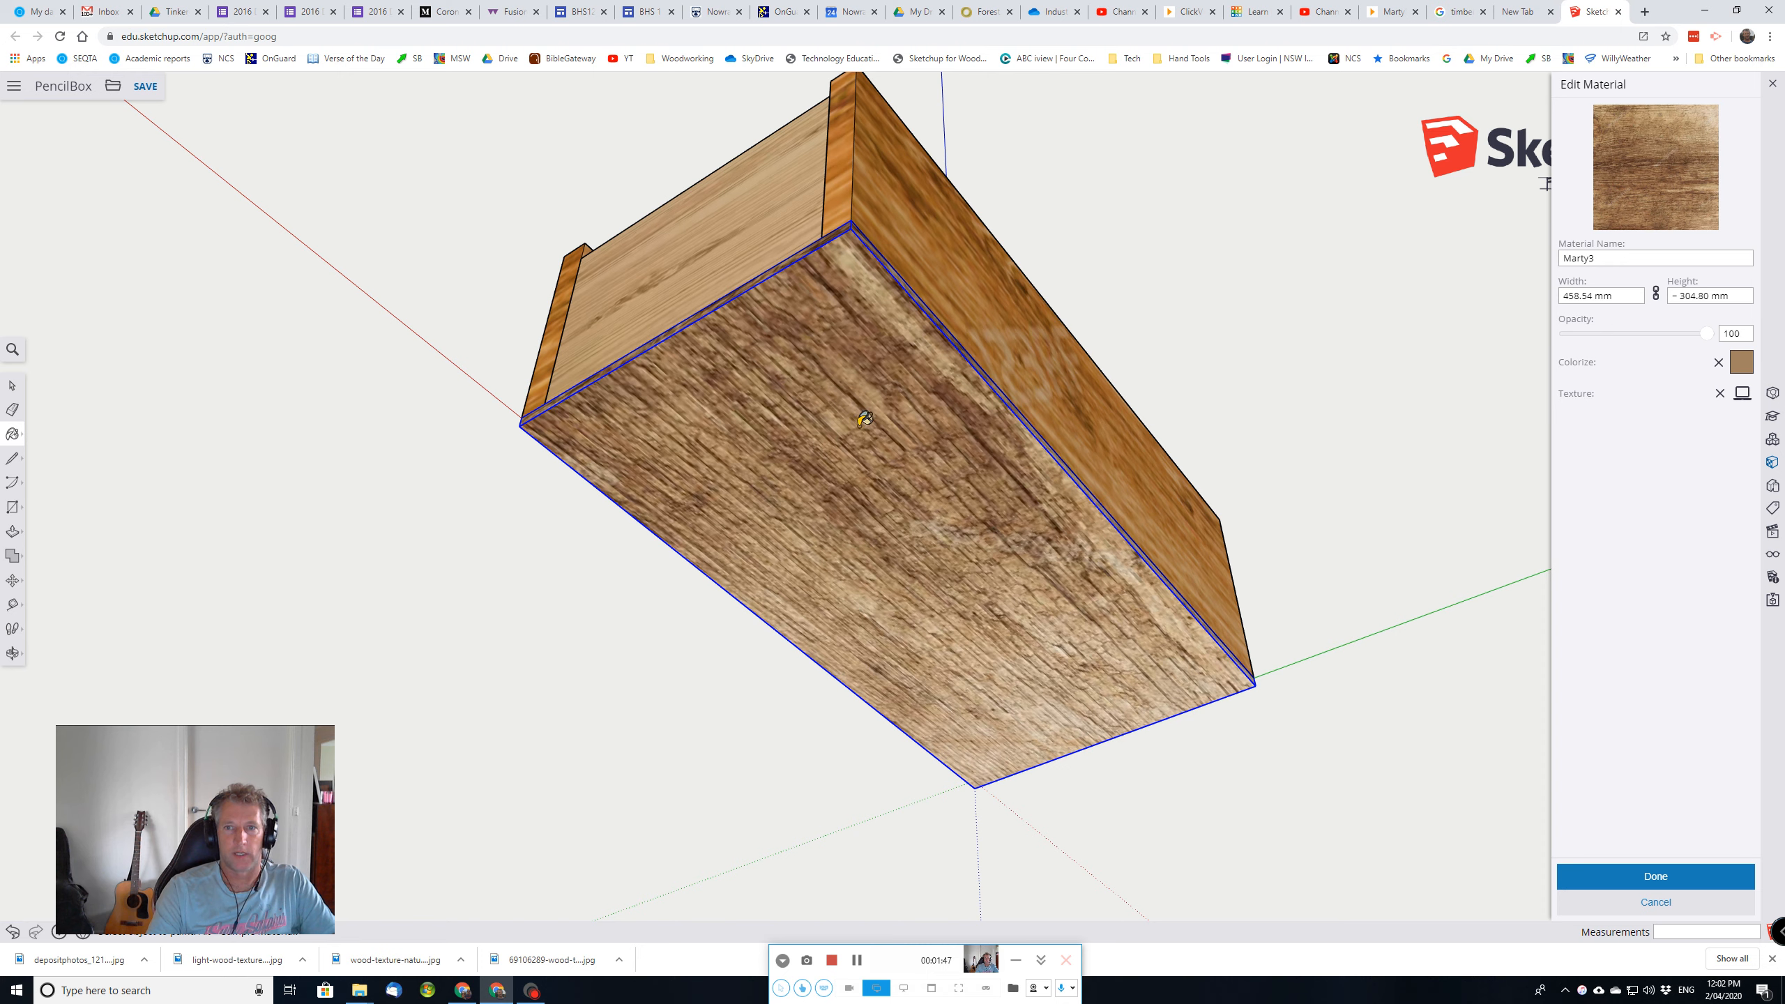
Step: Deselect the base, finish editing its wood material and close the materials list
{"action": "middle_click_drag", "start_coordinate": [1076, 512], "coordinate": [977, 524]}
{"action": "scroll", "coordinate": [978, 524], "scroll_direction": "down", "scroll_amount": 1}
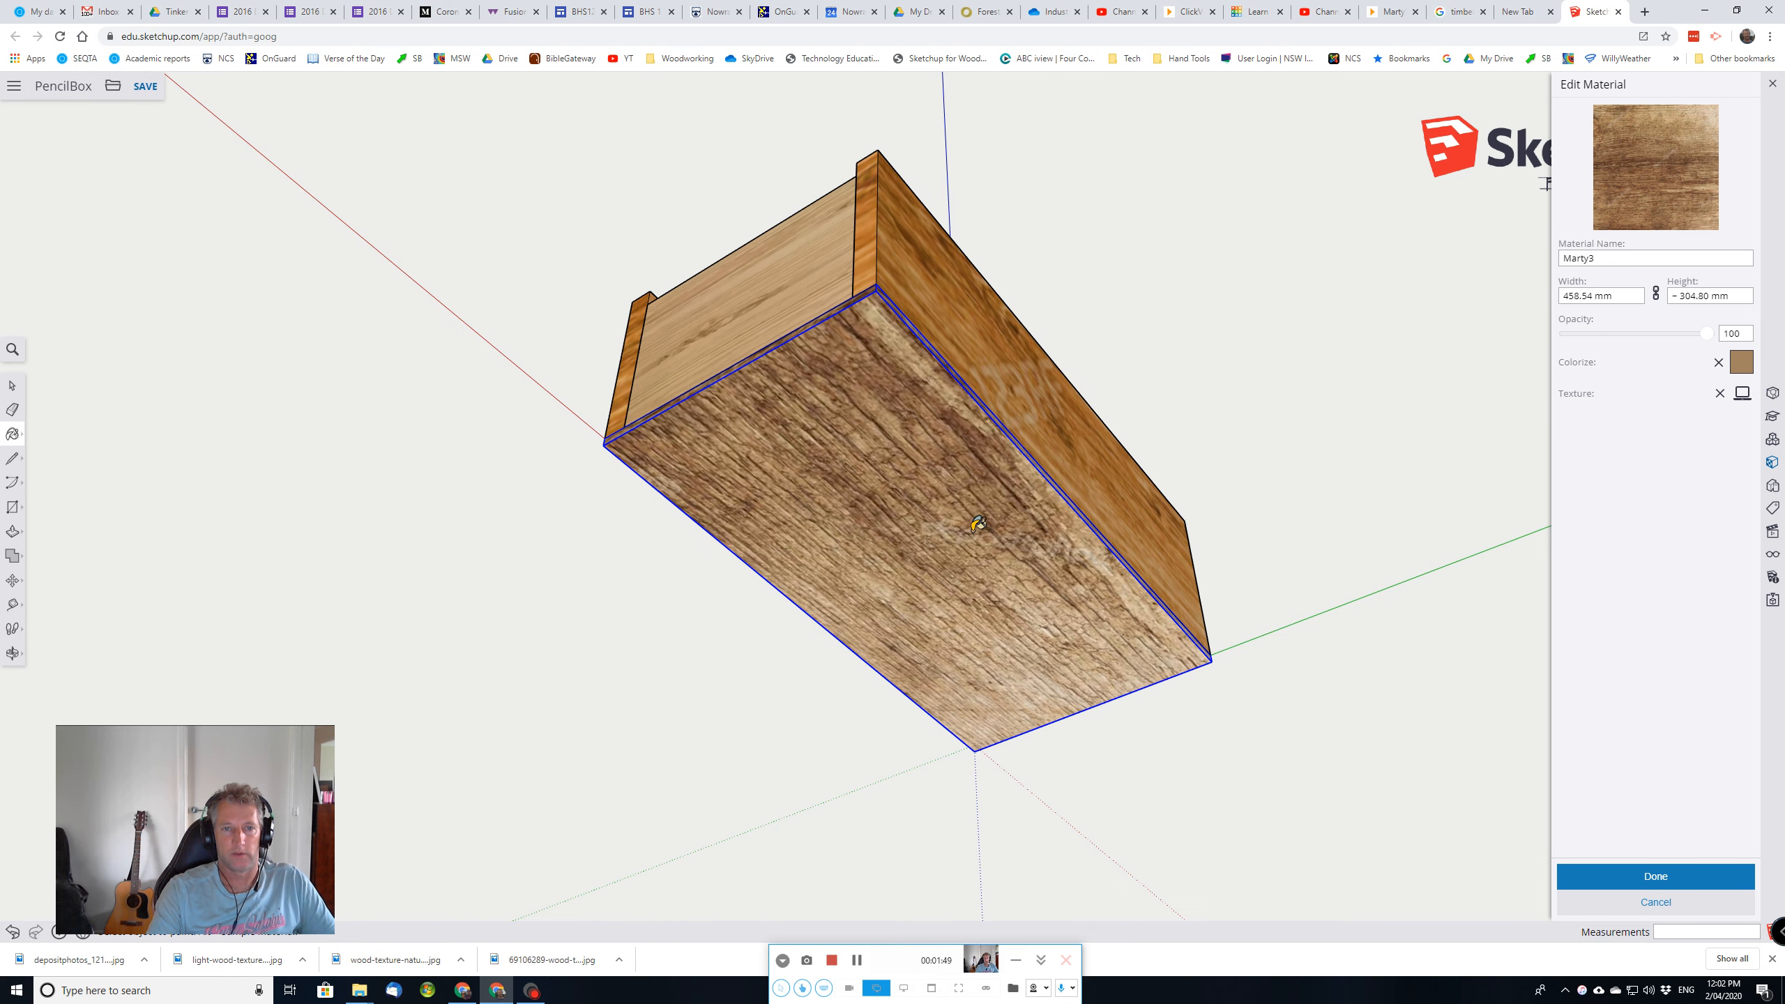
{"action": "key", "text": "space"}
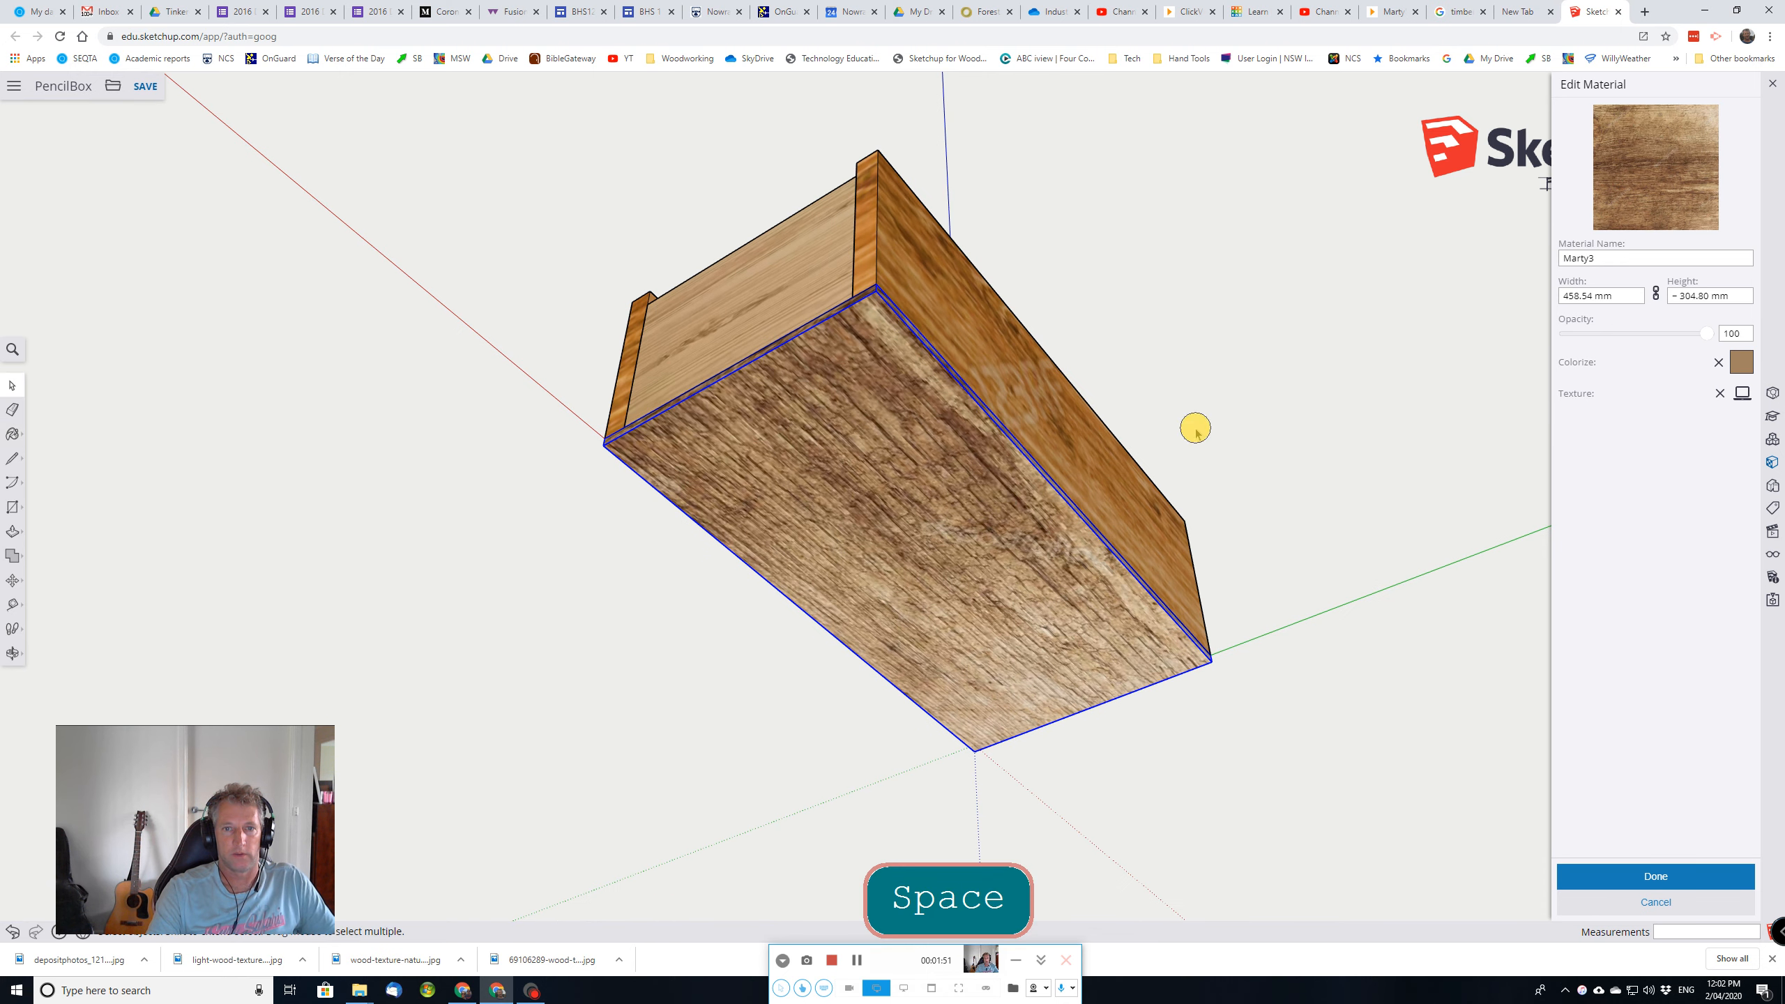
{"action": "left_click", "coordinate": [1195, 428]}
{"action": "middle_click_drag", "start_coordinate": [1194, 430], "coordinate": [1093, 977]}
{"action": "middle_click_drag", "start_coordinate": [862, 602], "coordinate": [738, 478]}
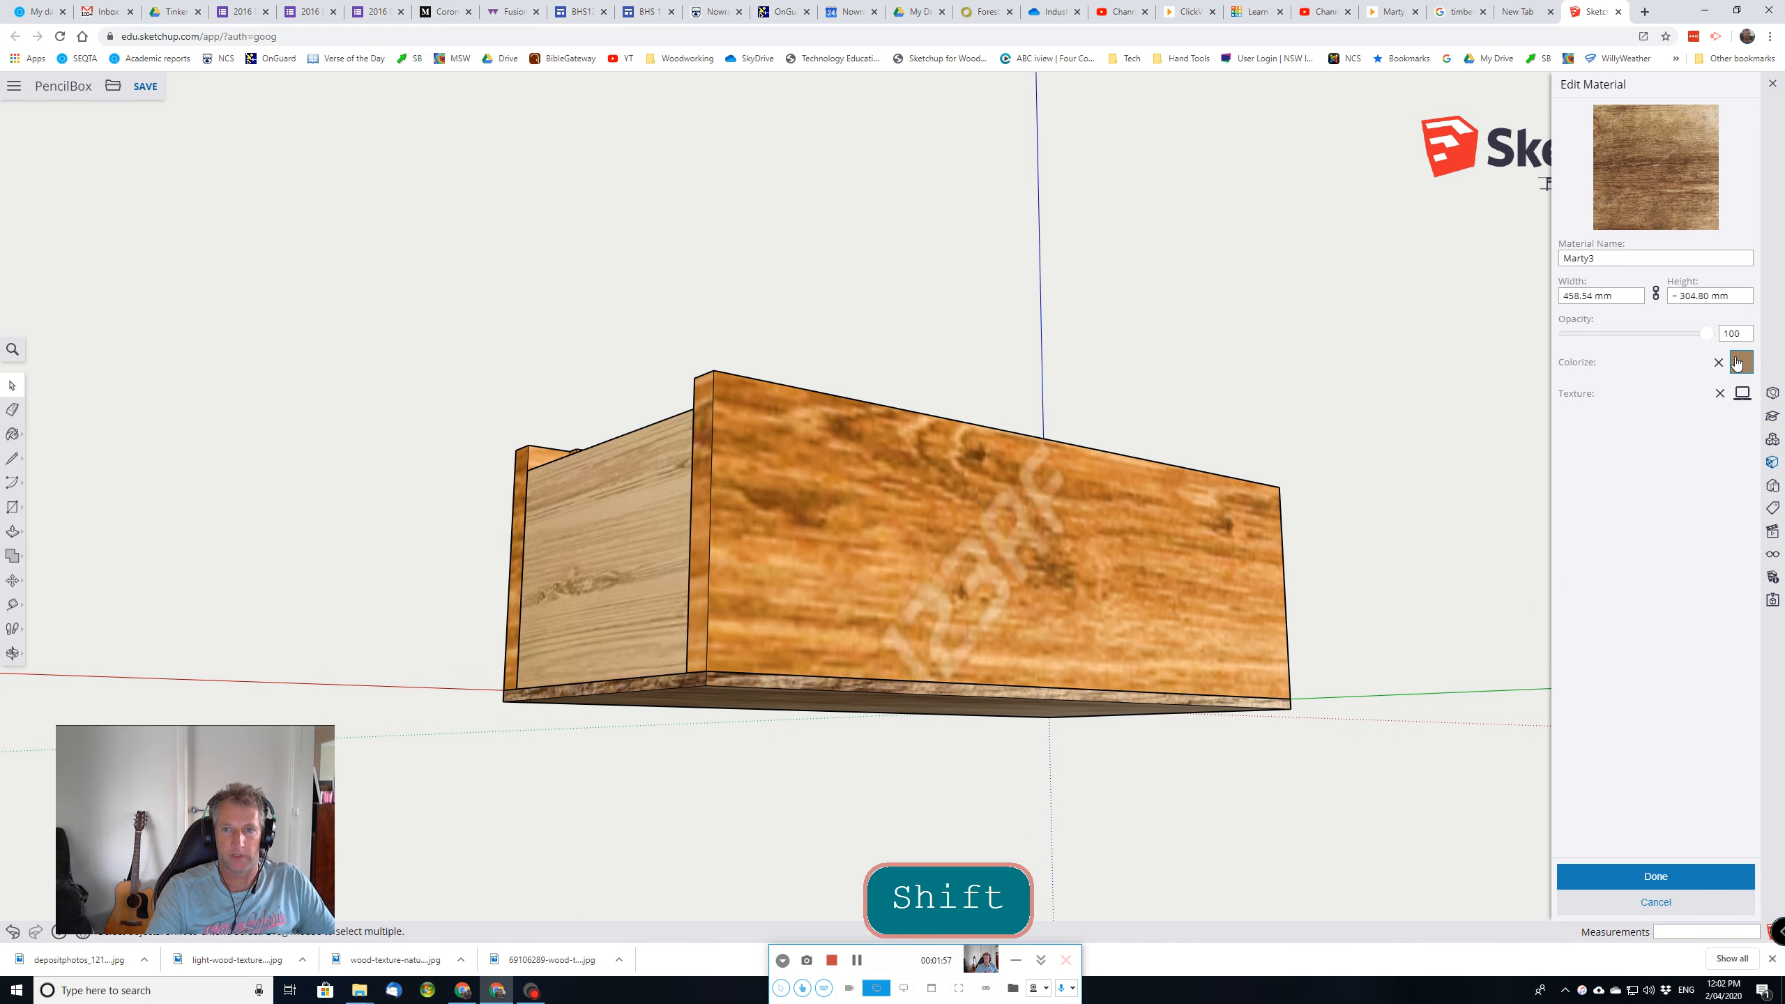
{"action": "left_click", "coordinate": [1743, 366]}
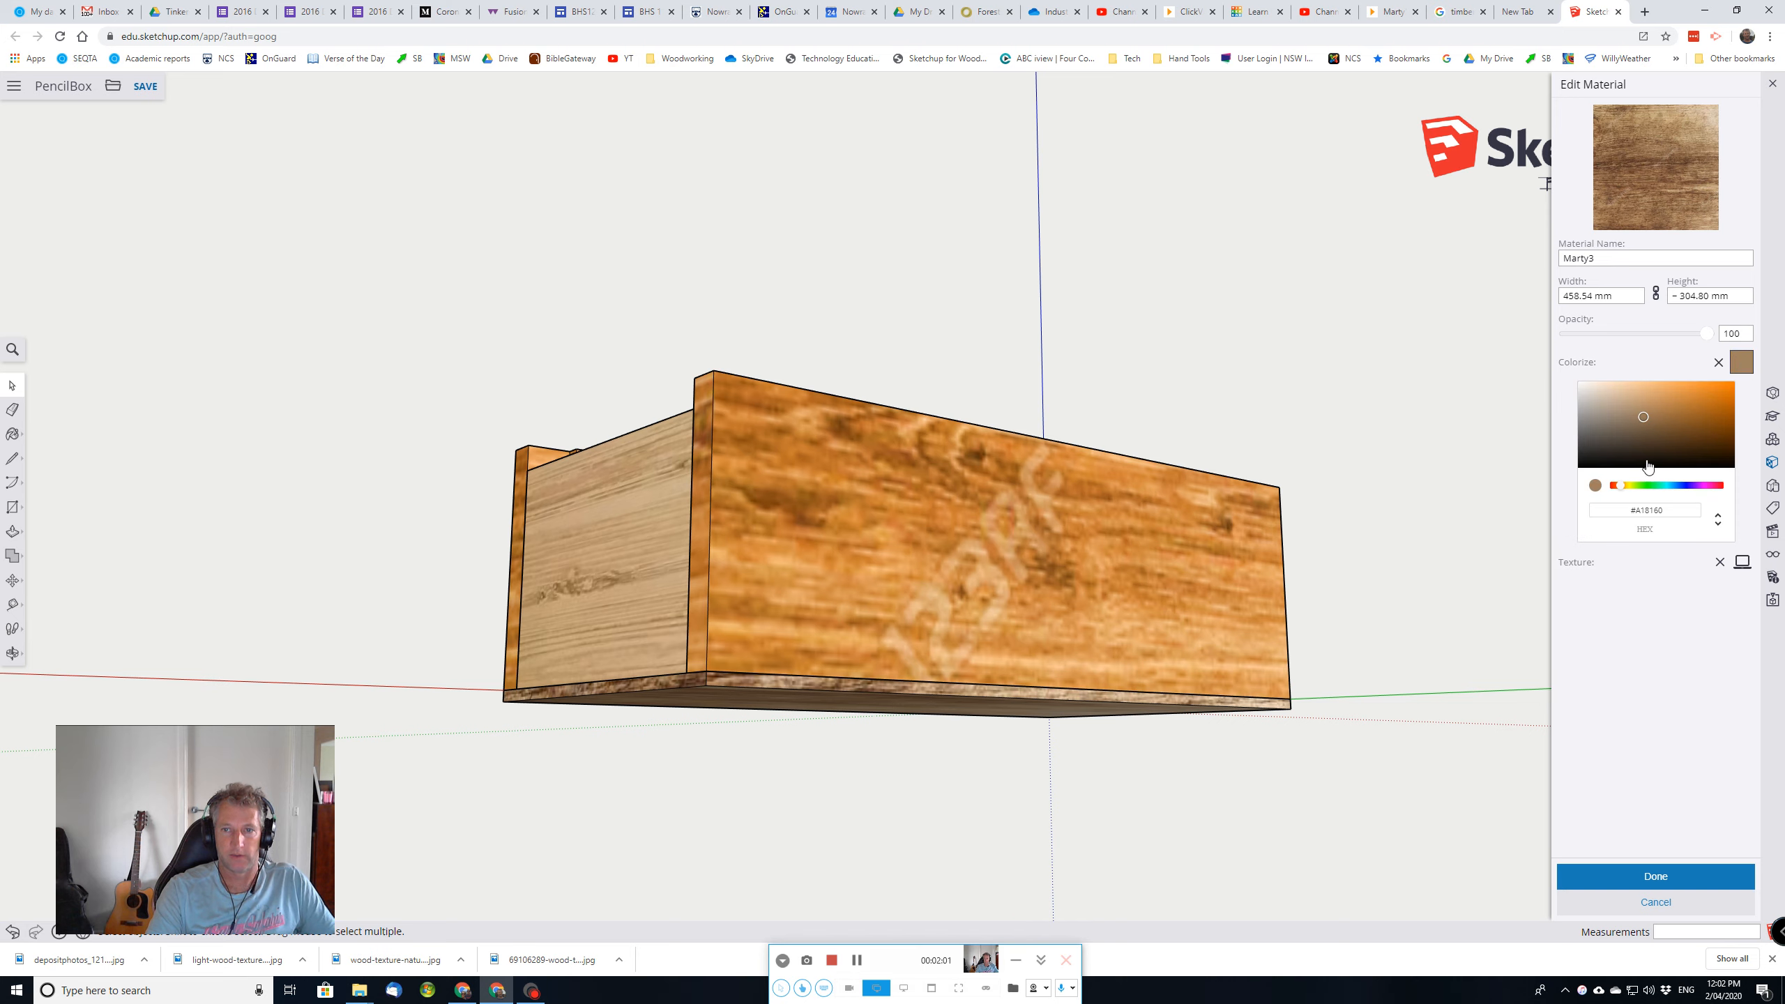
{"action": "left_click", "coordinate": [1654, 879]}
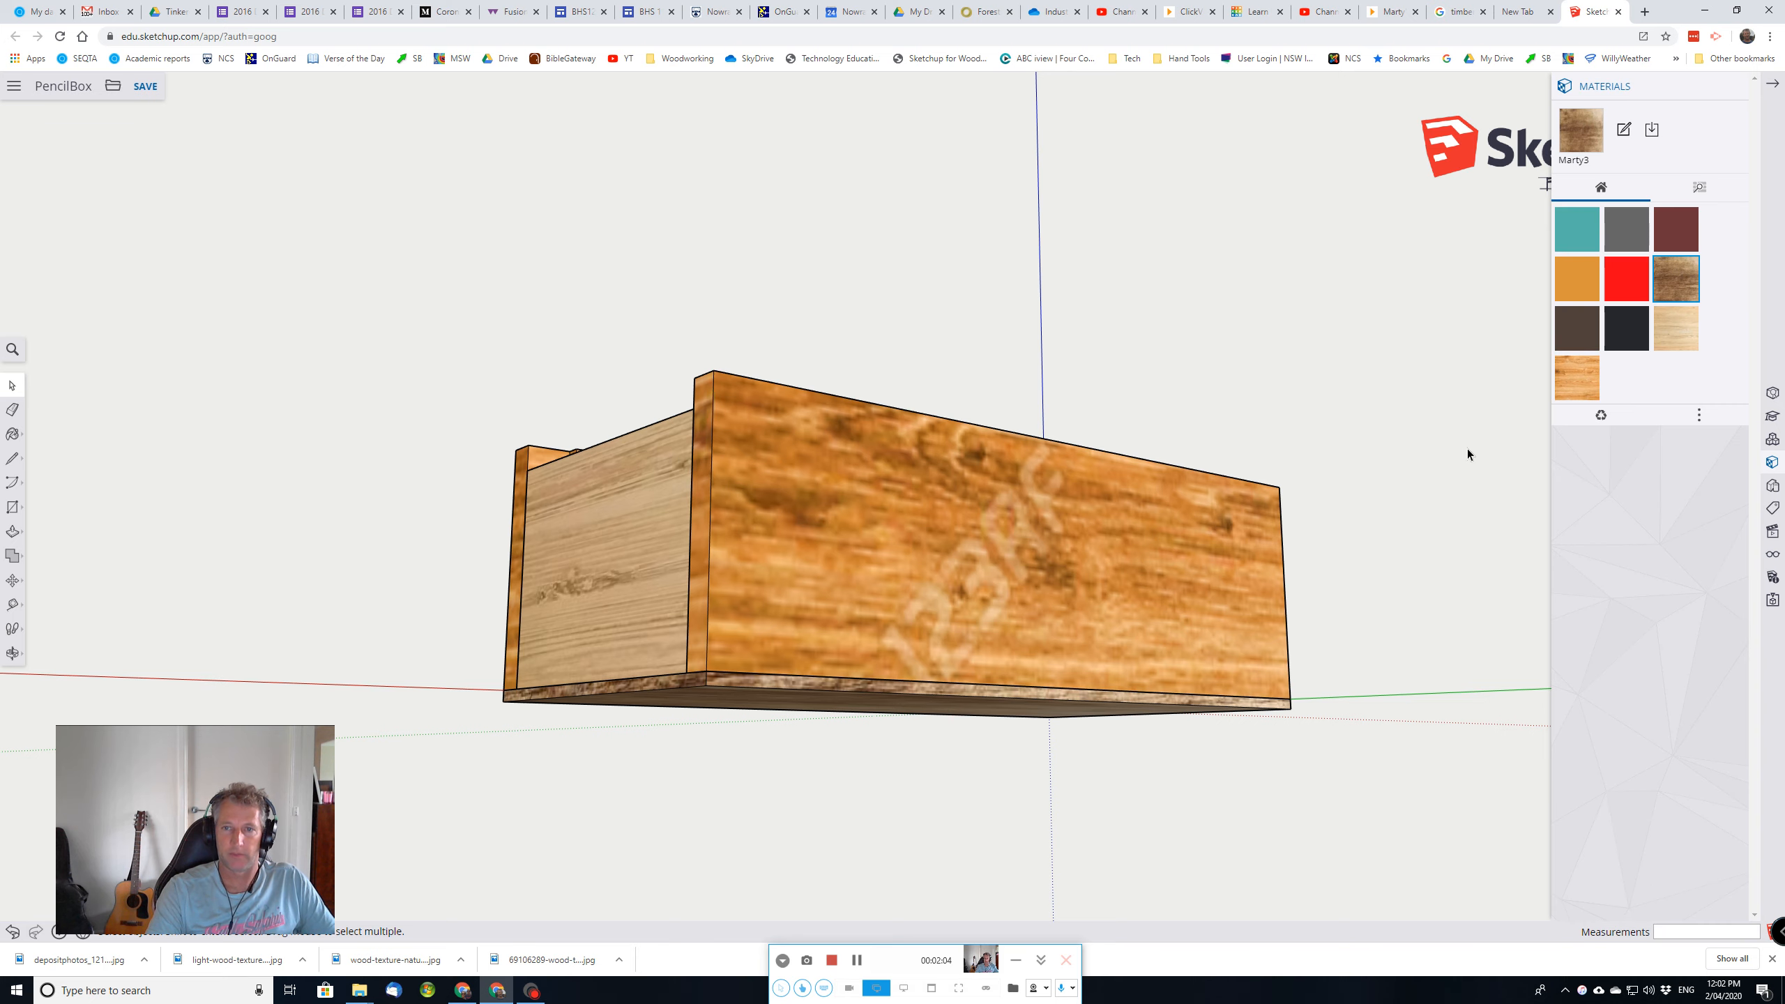
{"action": "left_click", "coordinate": [1738, 89]}
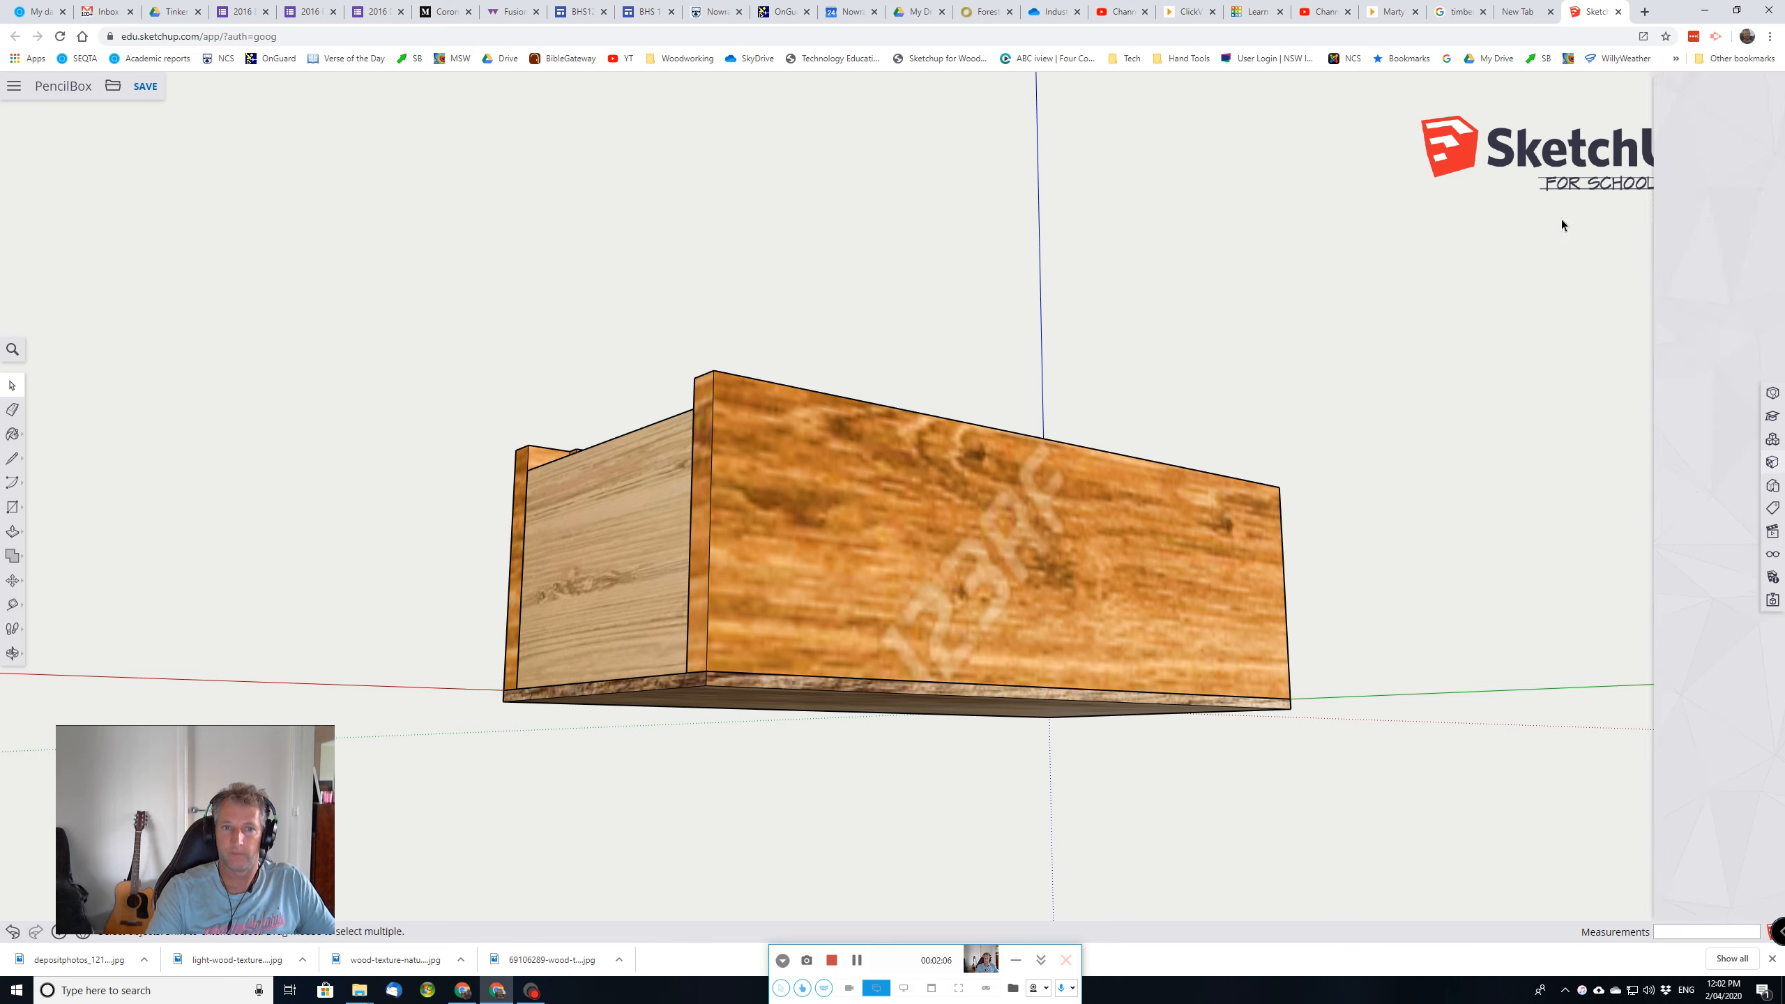
Step: Examine the pencil box from above, including the textured base inside it
{"action": "scroll", "coordinate": [922, 698], "scroll_direction": "down", "scroll_amount": 3}
{"action": "middle_click_drag", "start_coordinate": [925, 685], "coordinate": [1006, 632]}
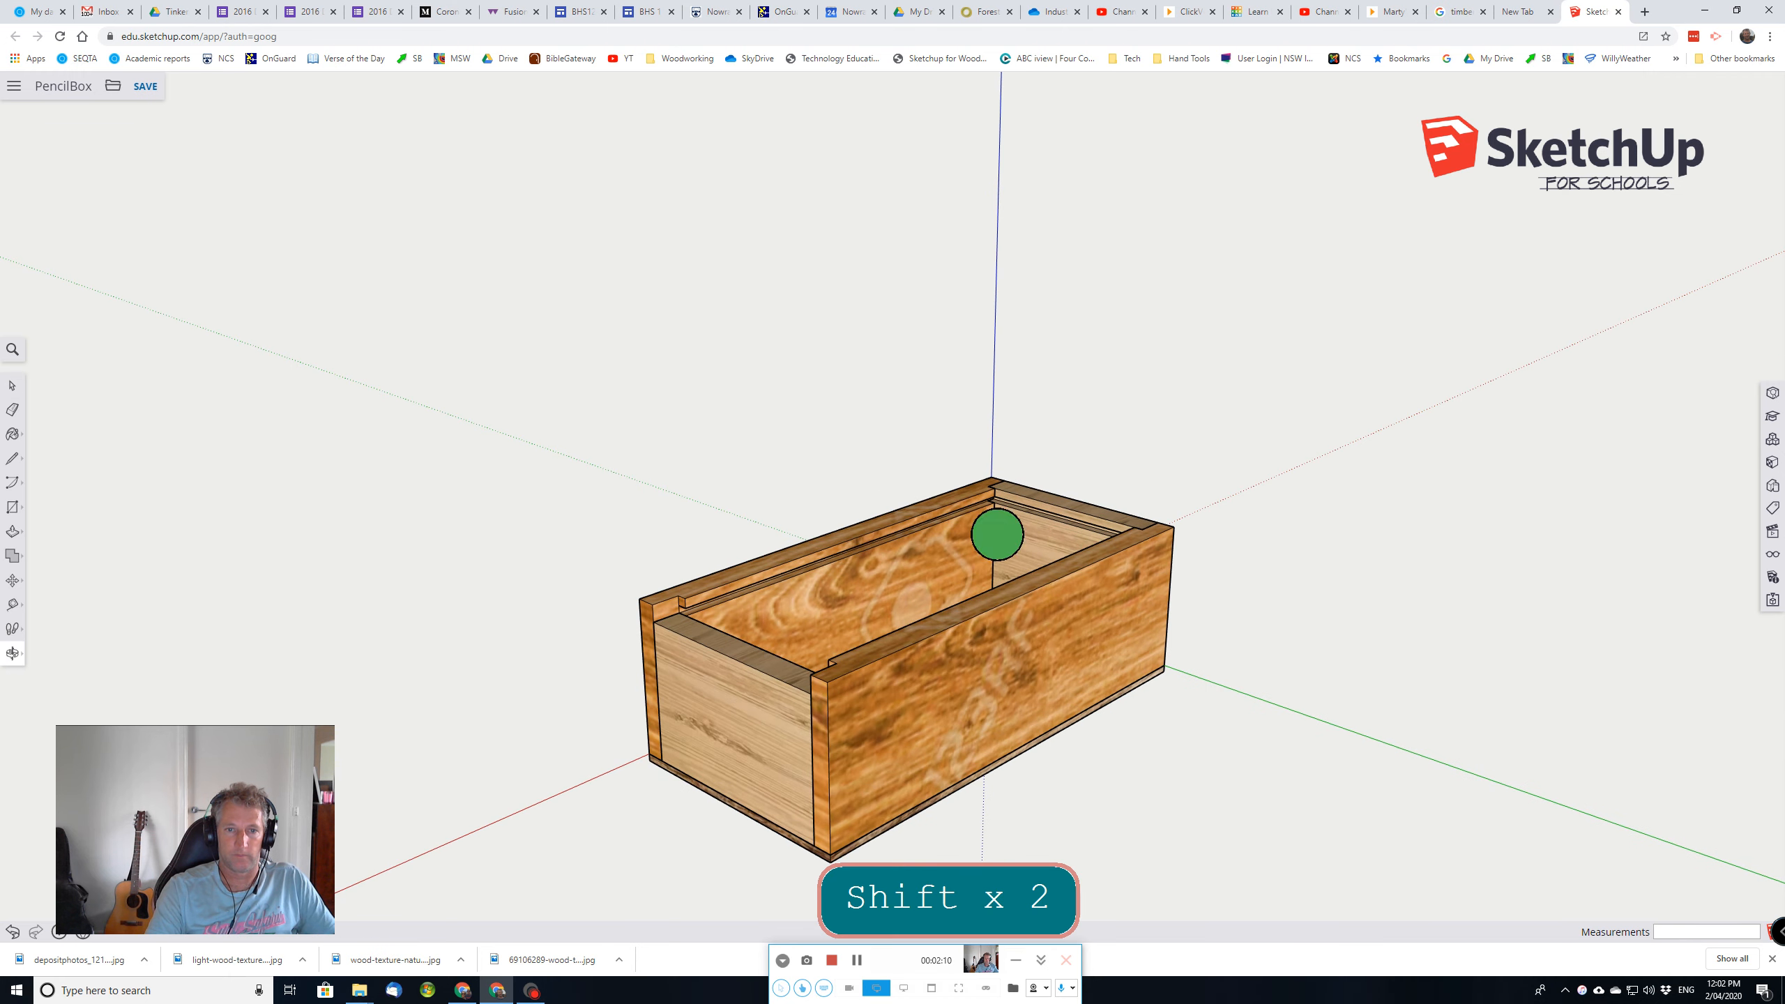
{"action": "middle_click_drag", "start_coordinate": [998, 536], "coordinate": [1026, 574]}
{"action": "scroll", "coordinate": [1026, 574], "scroll_direction": "up", "scroll_amount": 3}
{"action": "scroll", "coordinate": [1026, 574], "scroll_direction": "down", "scroll_amount": 3}
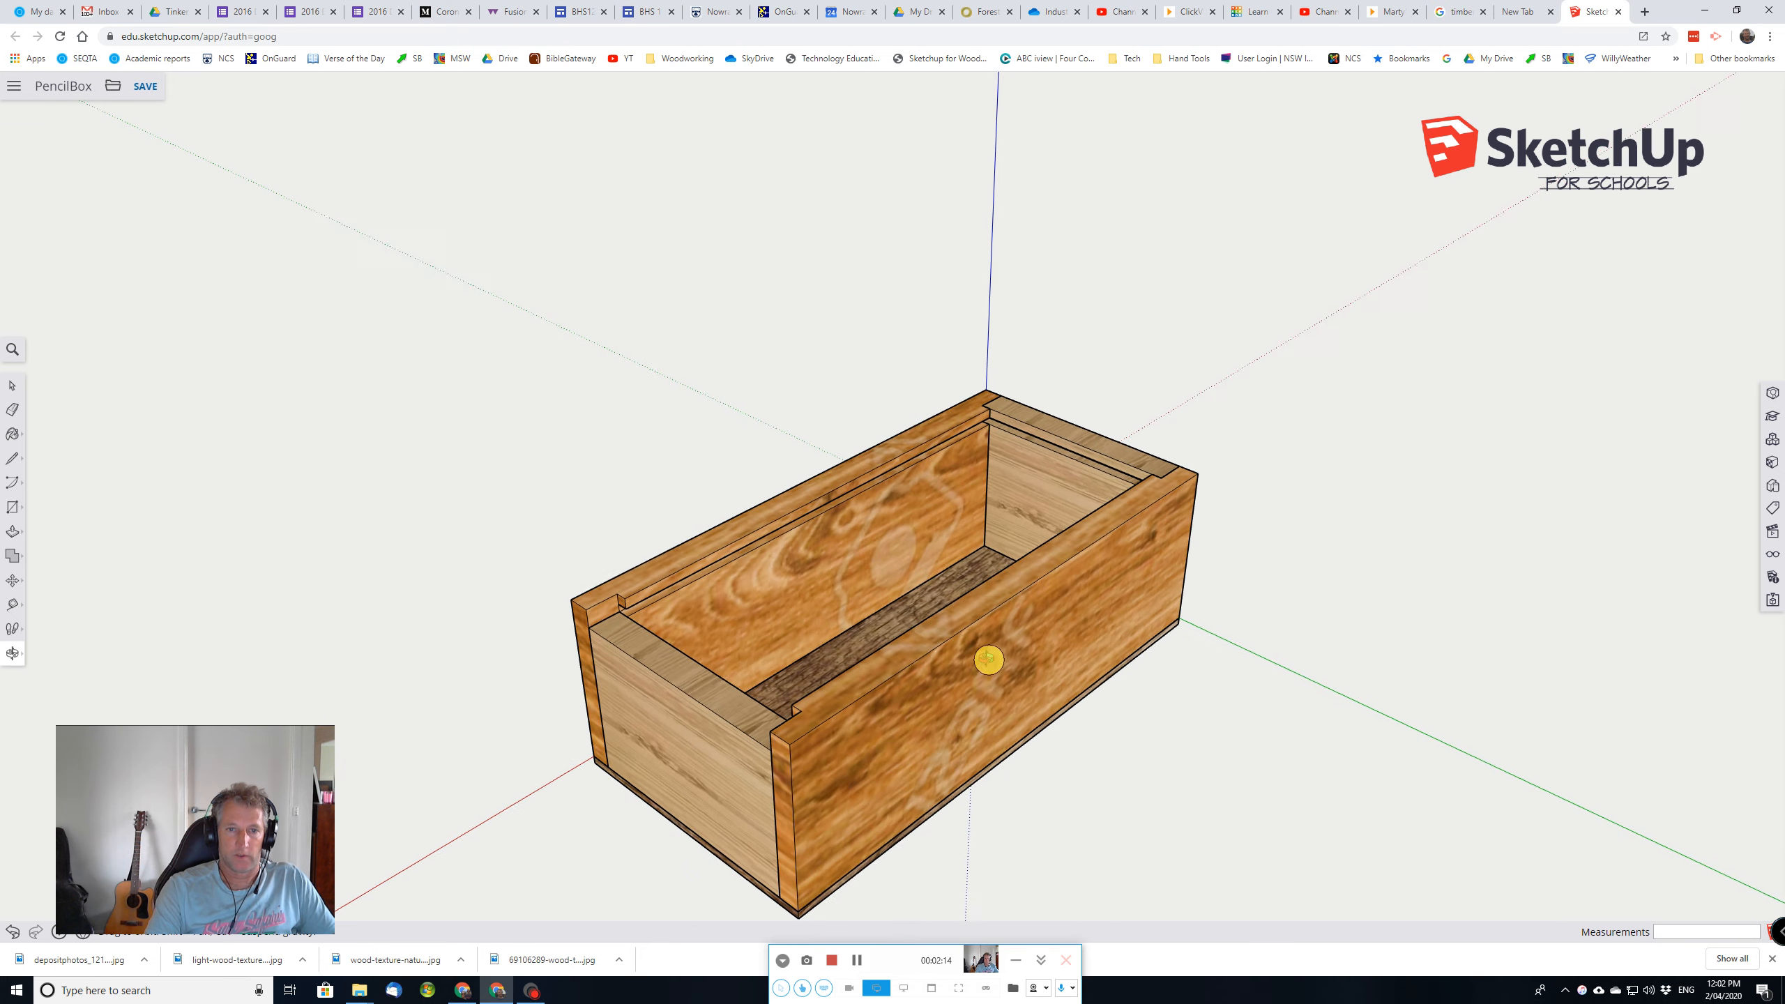
{"action": "middle_click_drag", "start_coordinate": [988, 657], "coordinate": [987, 724]}
{"action": "key", "text": "space"}
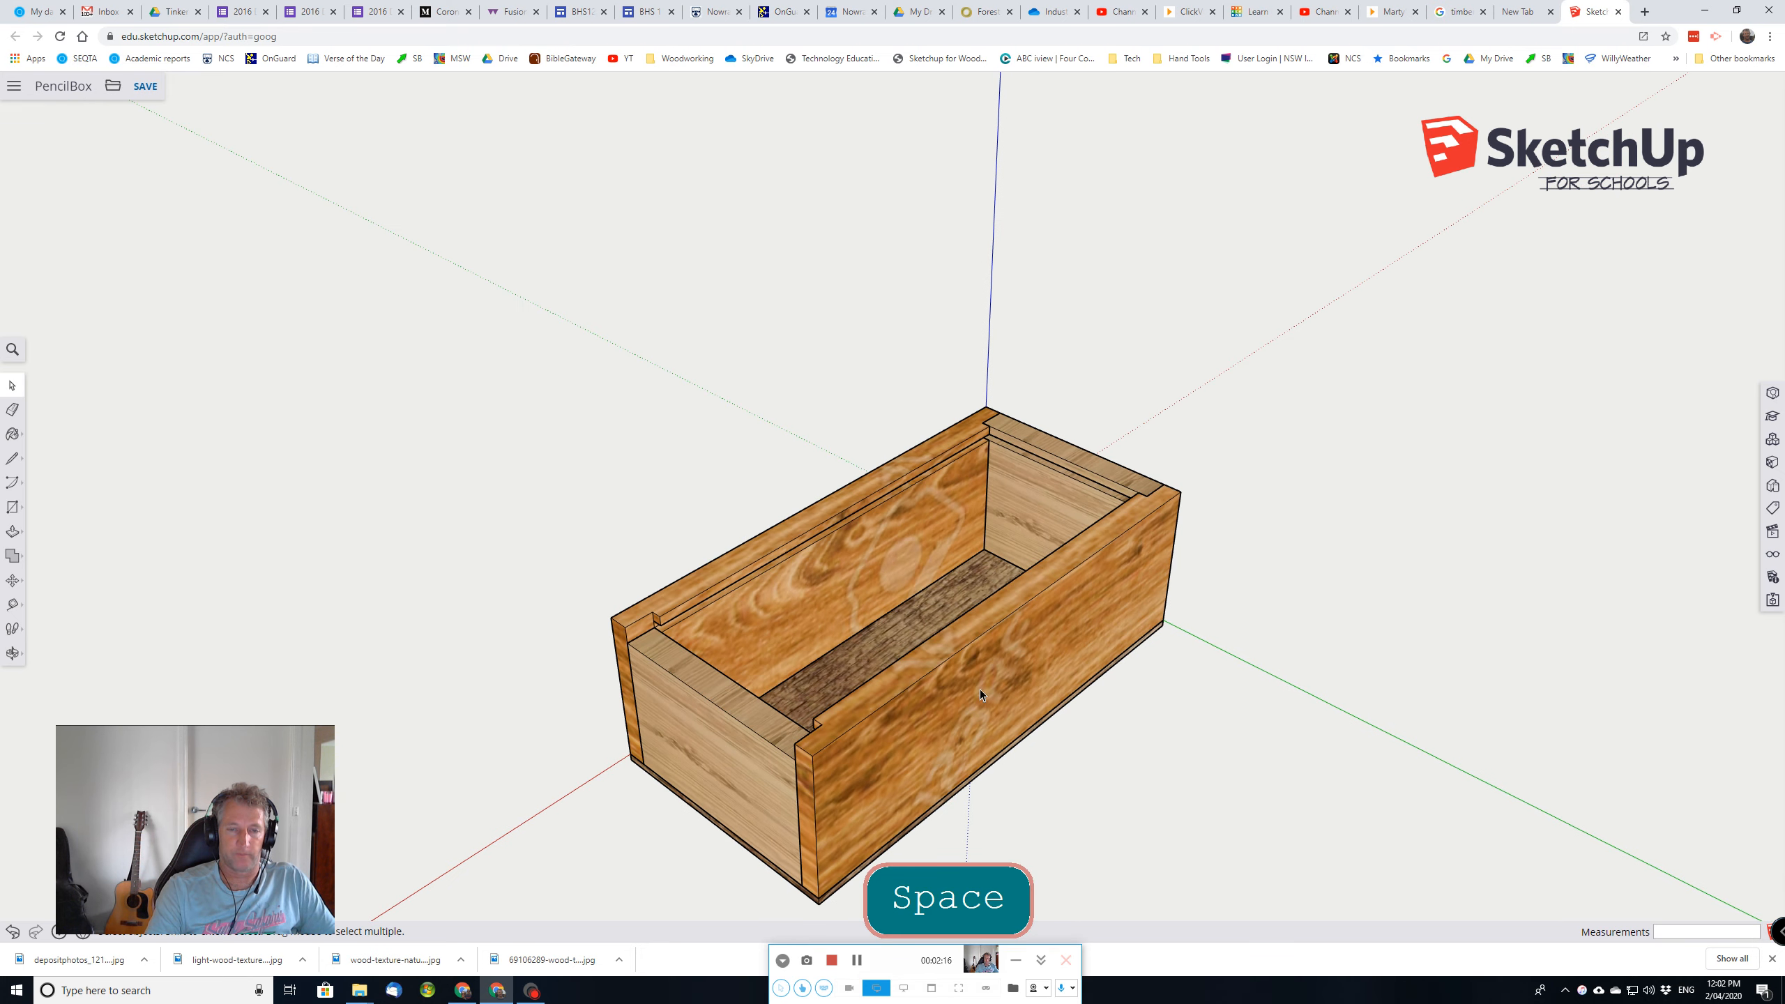
Step: Select all parts of the pencil box, combine them into one group and clear the selection
{"action": "middle_click_drag", "start_coordinate": [964, 799], "coordinate": [948, 678]}
{"action": "scroll", "coordinate": [949, 678], "scroll_direction": "up", "scroll_amount": 1}
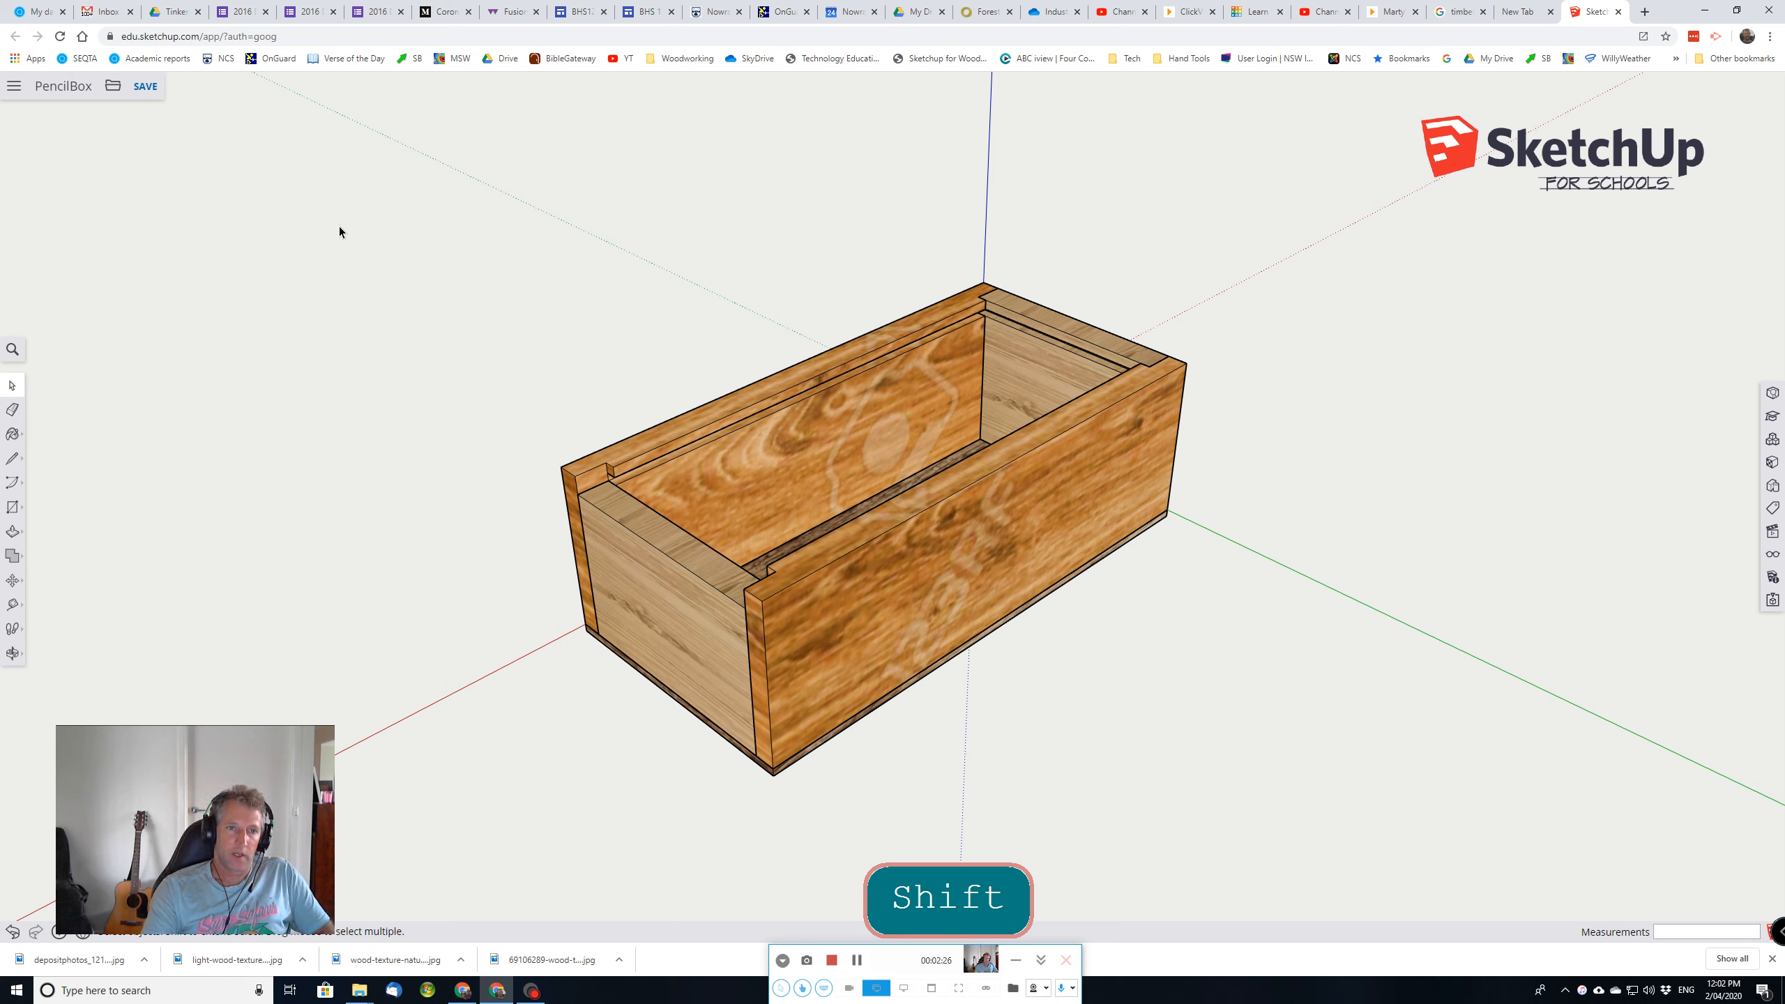
{"action": "left_click_drag", "start_coordinate": [262, 182], "coordinate": [1334, 839]}
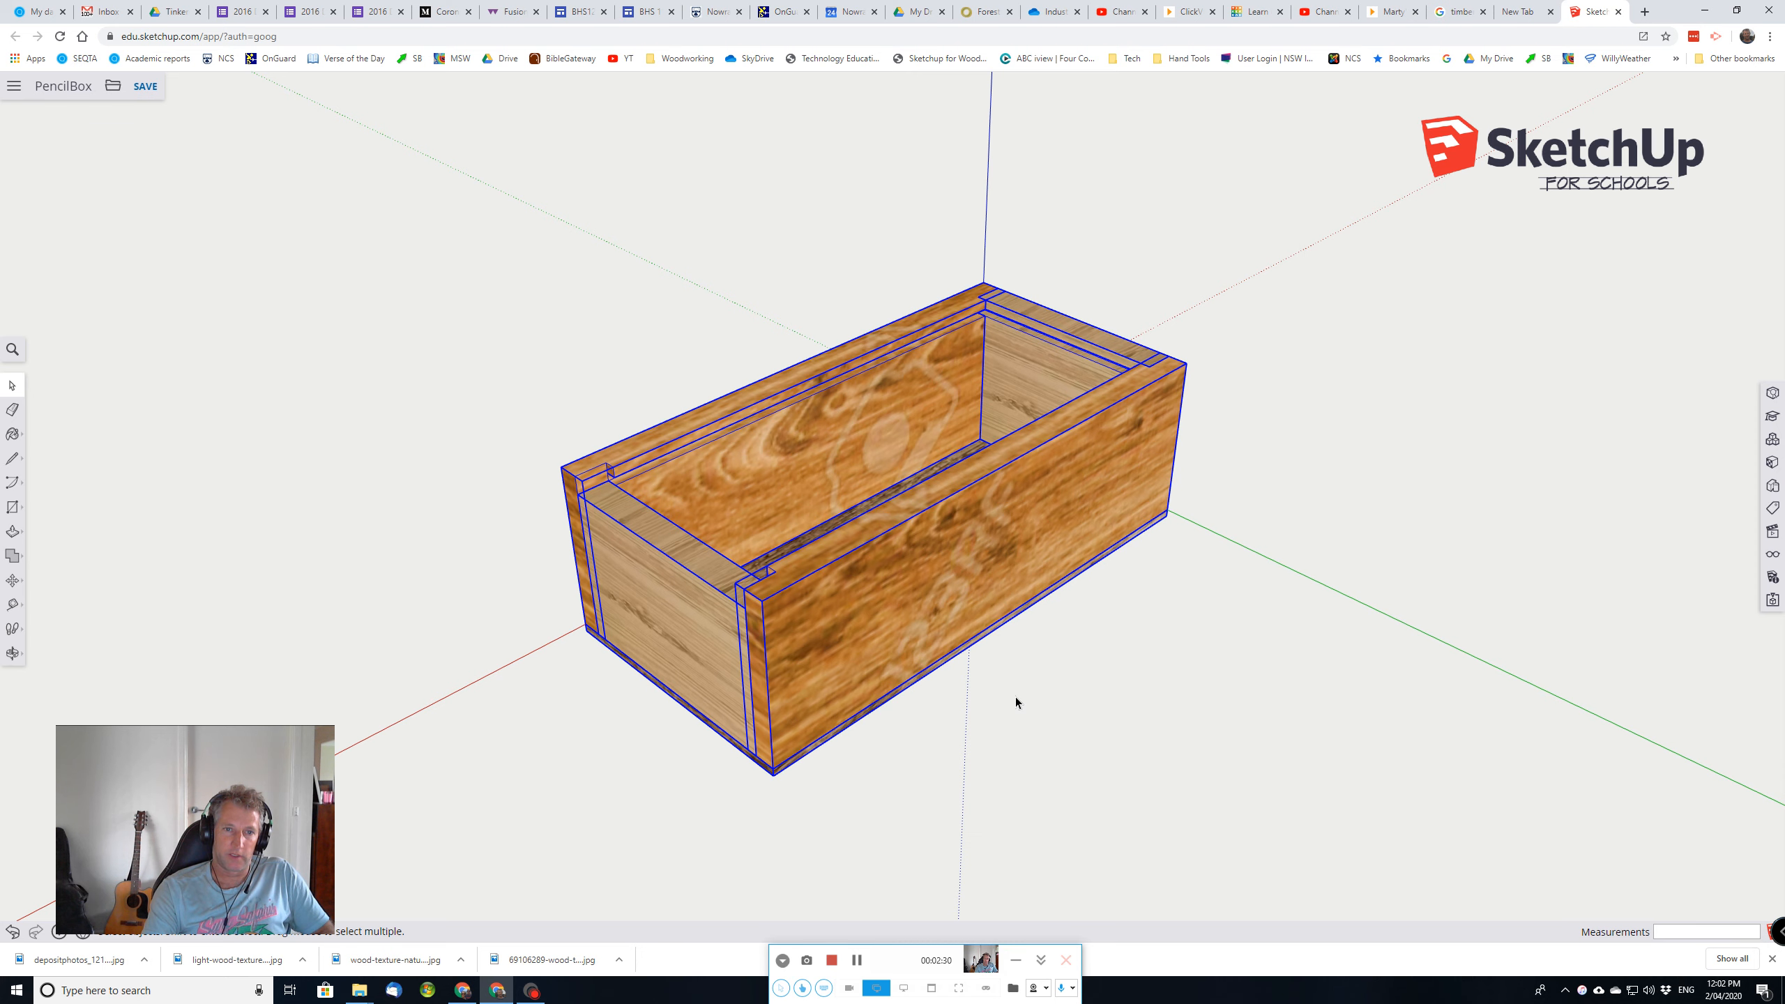
{"action": "right_click", "coordinate": [934, 599]}
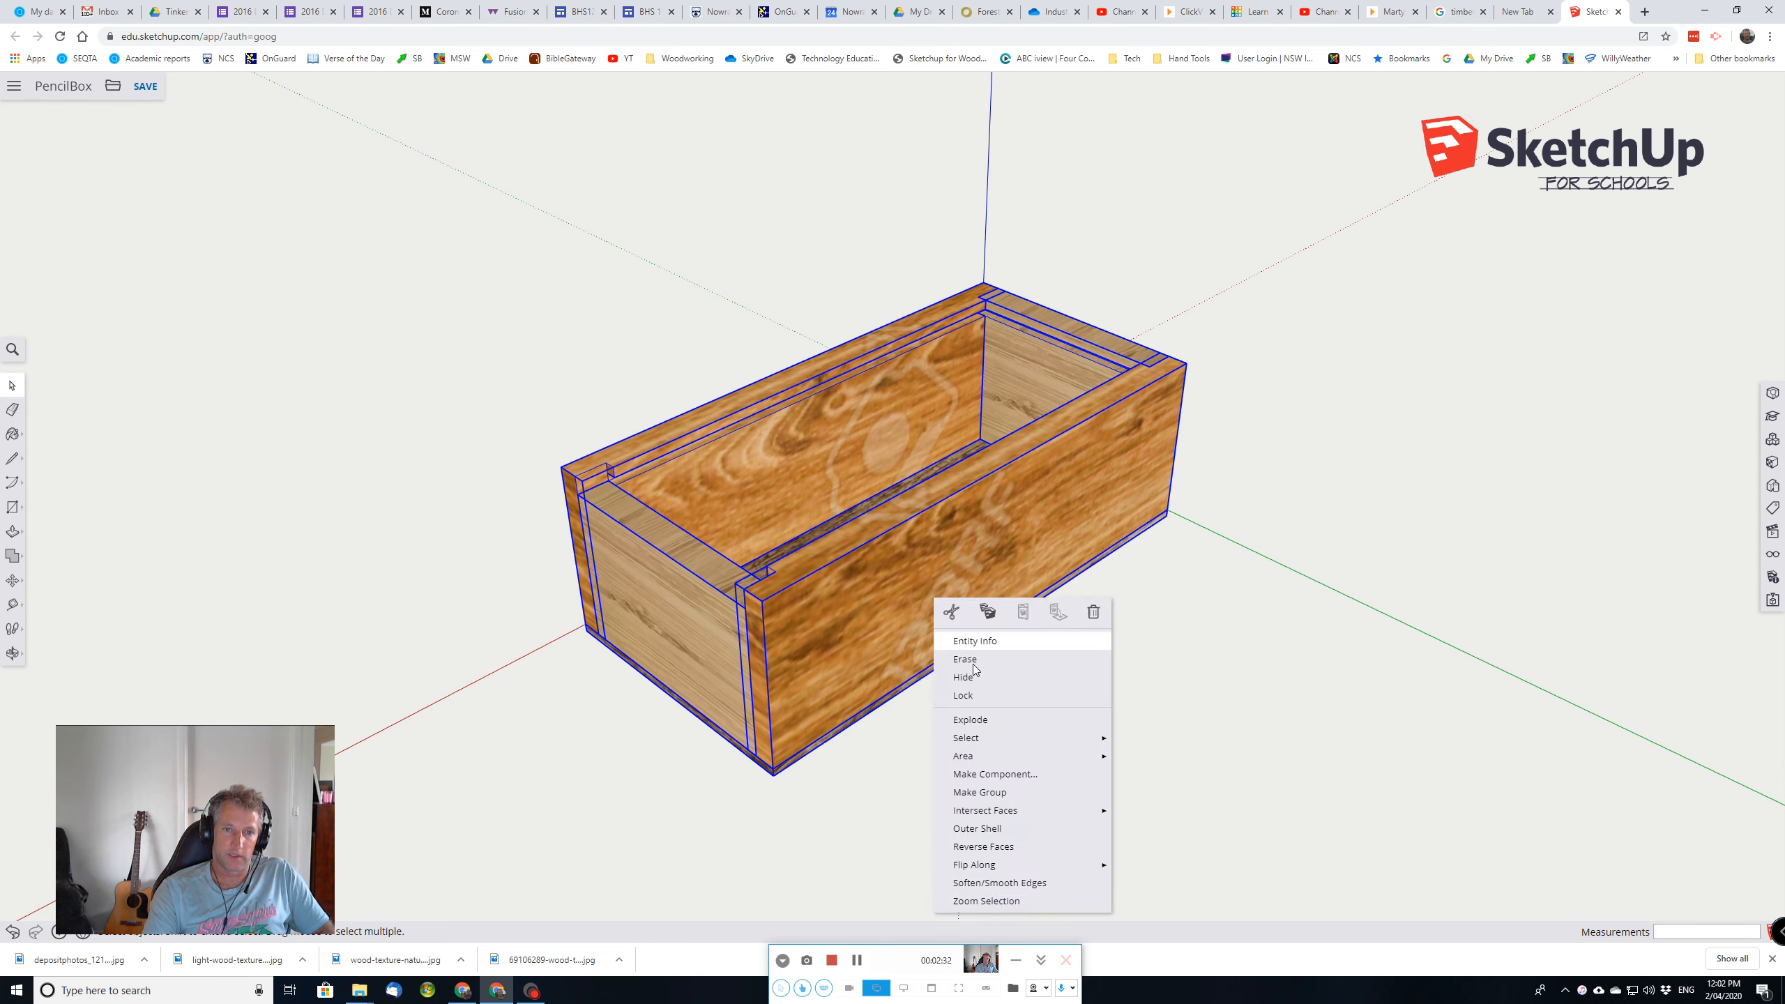
{"action": "left_click", "coordinate": [994, 792]}
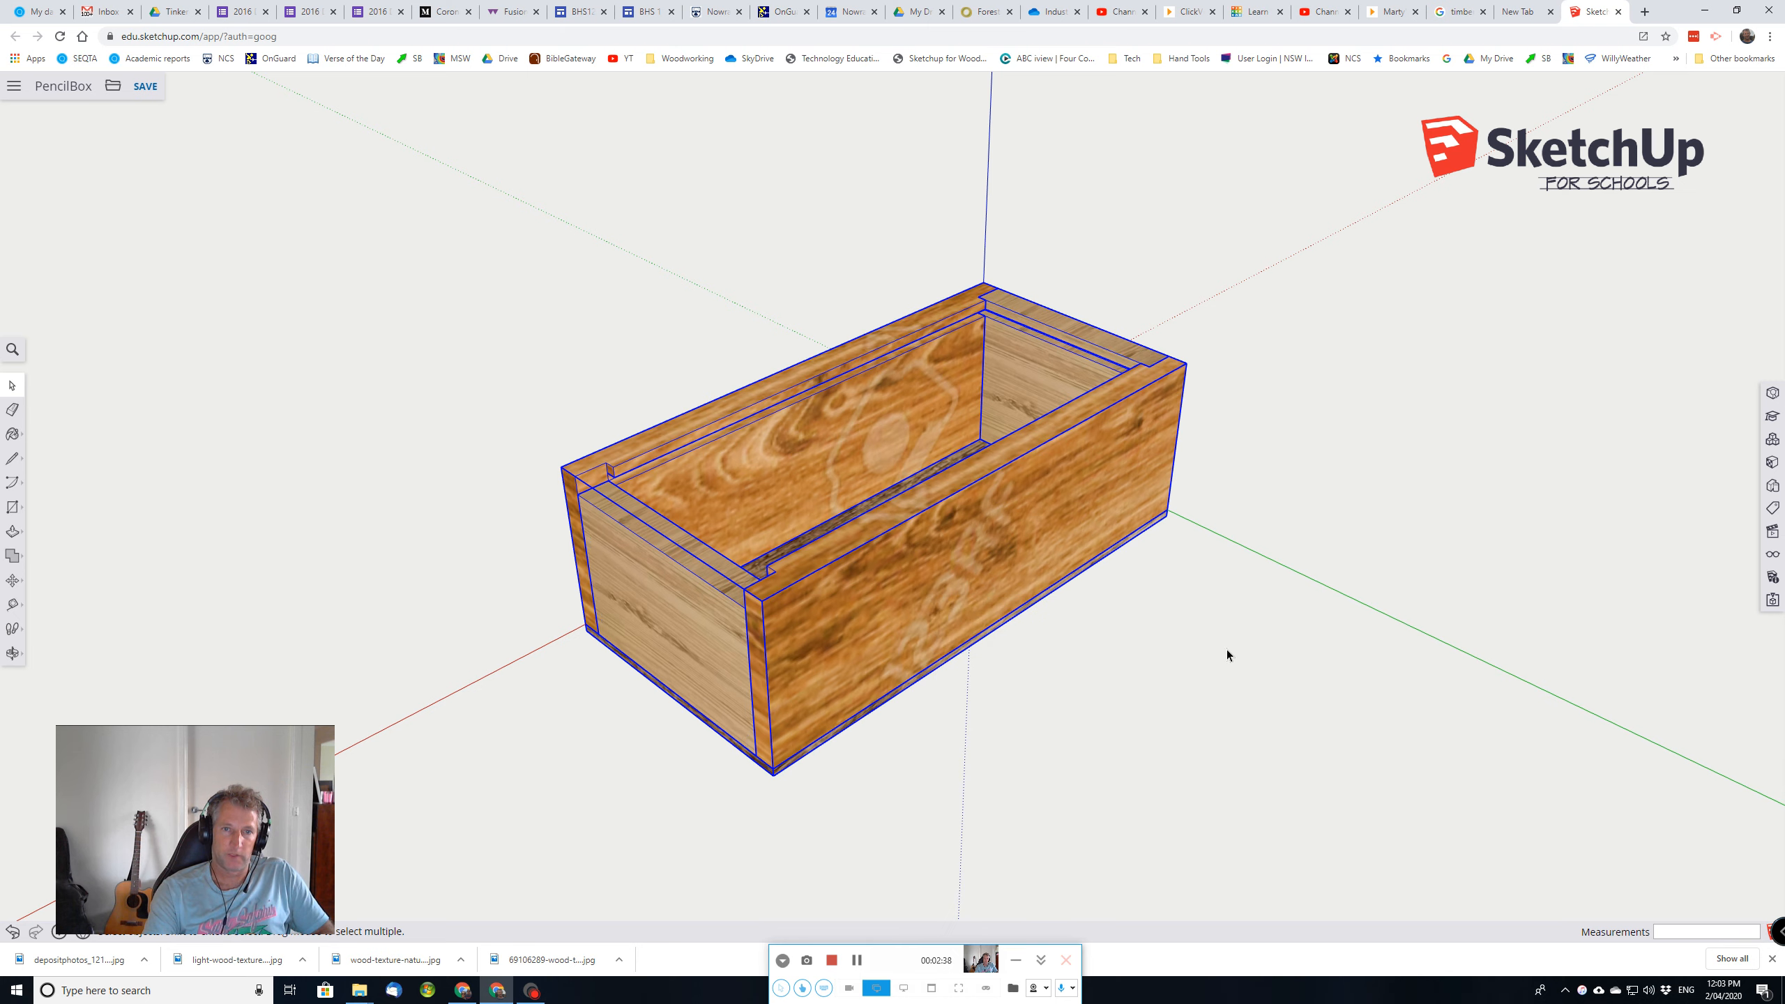
{"action": "left_click", "coordinate": [1247, 624]}
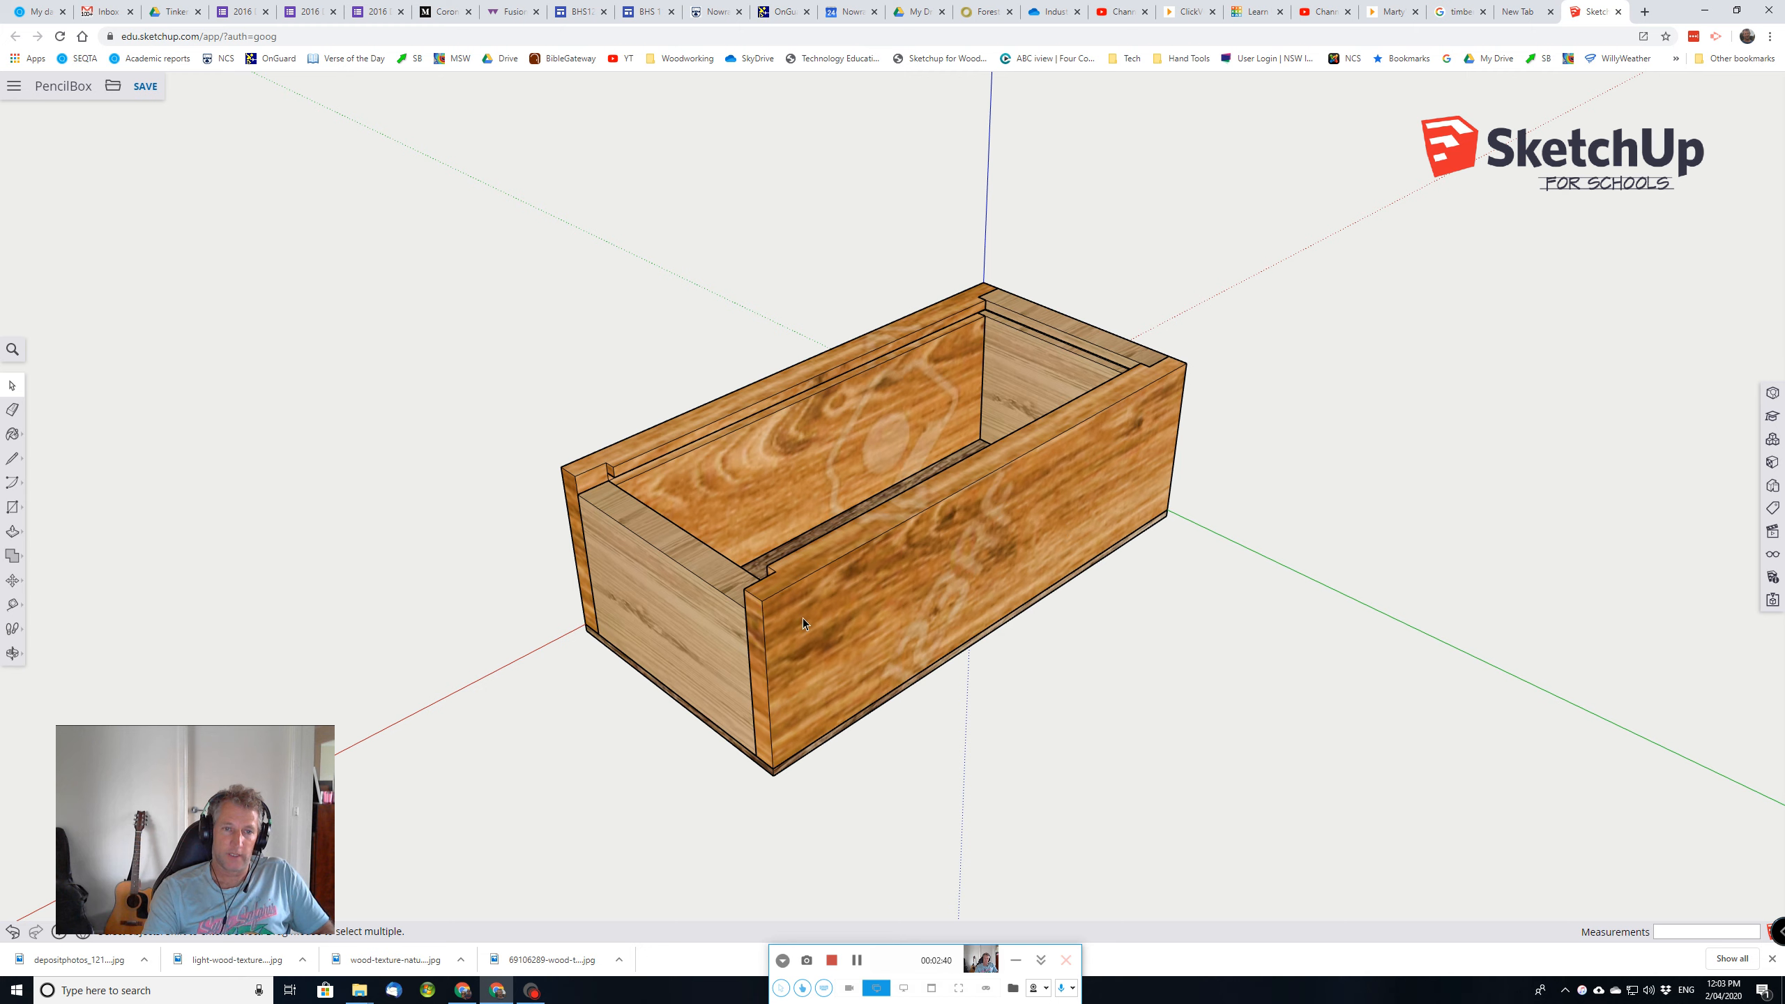
Step: Check the box group's structure by opening the group and its long front side for editing, and leave both
{"action": "left_click", "coordinate": [854, 633]}
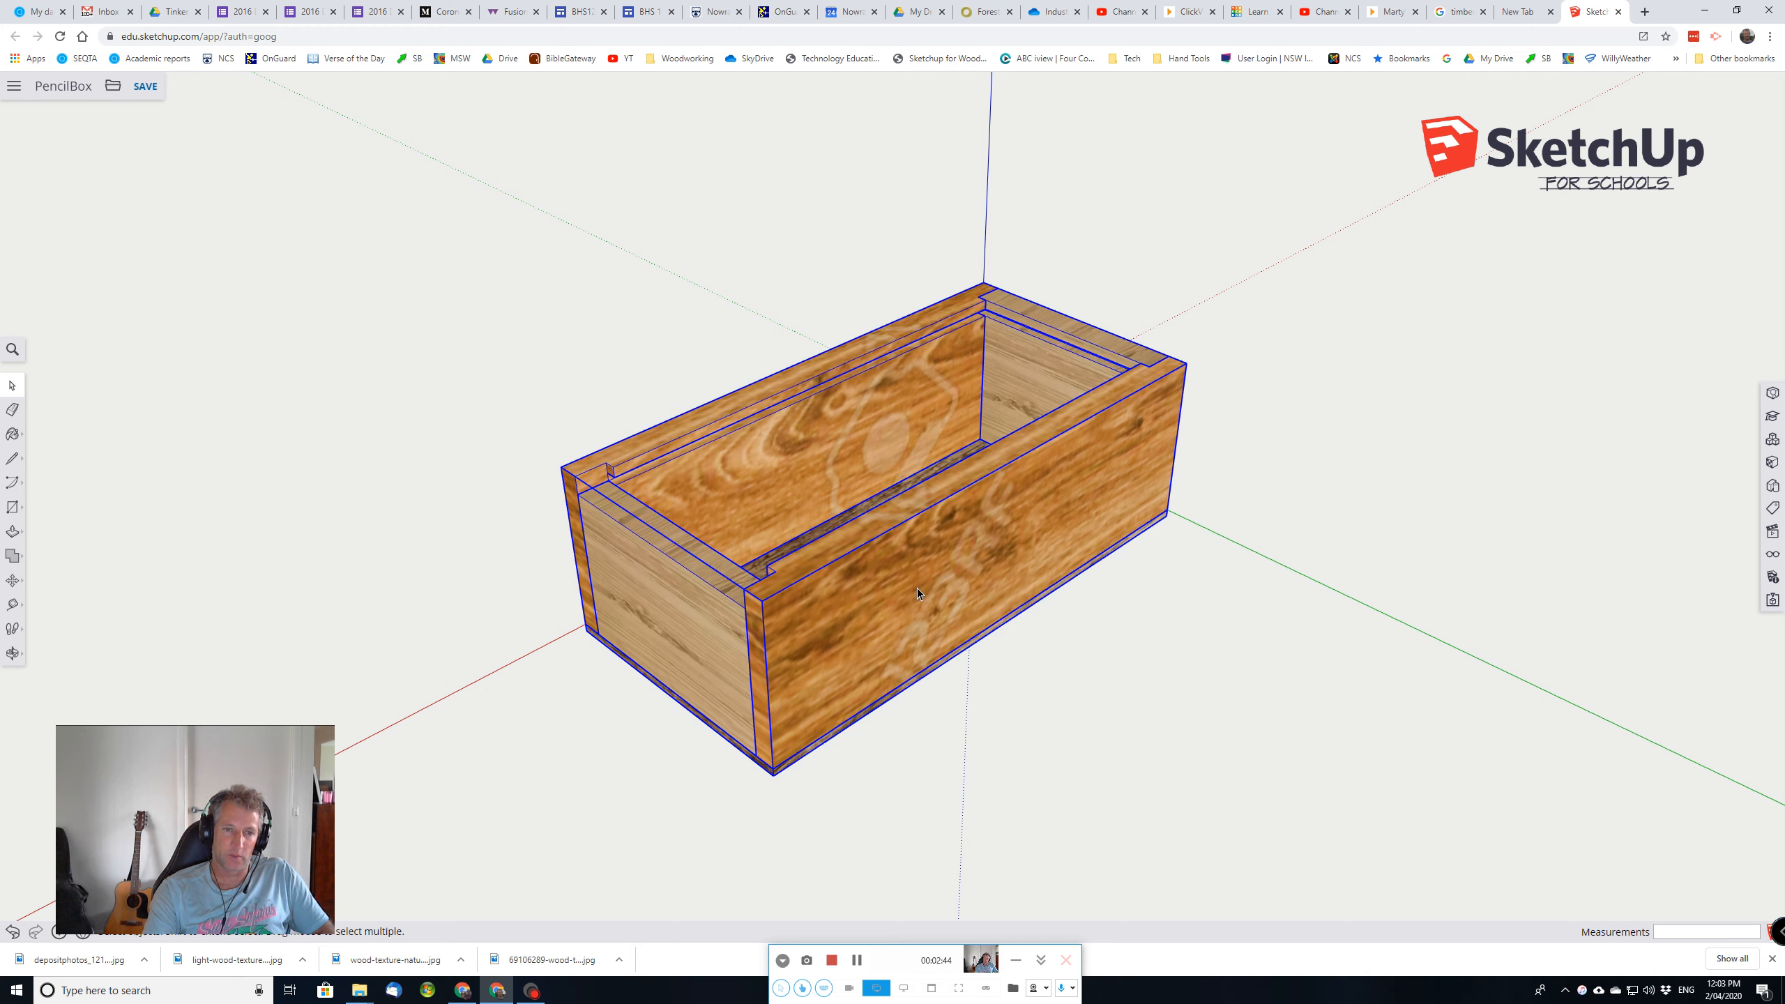
{"action": "double_click", "coordinate": [954, 570]}
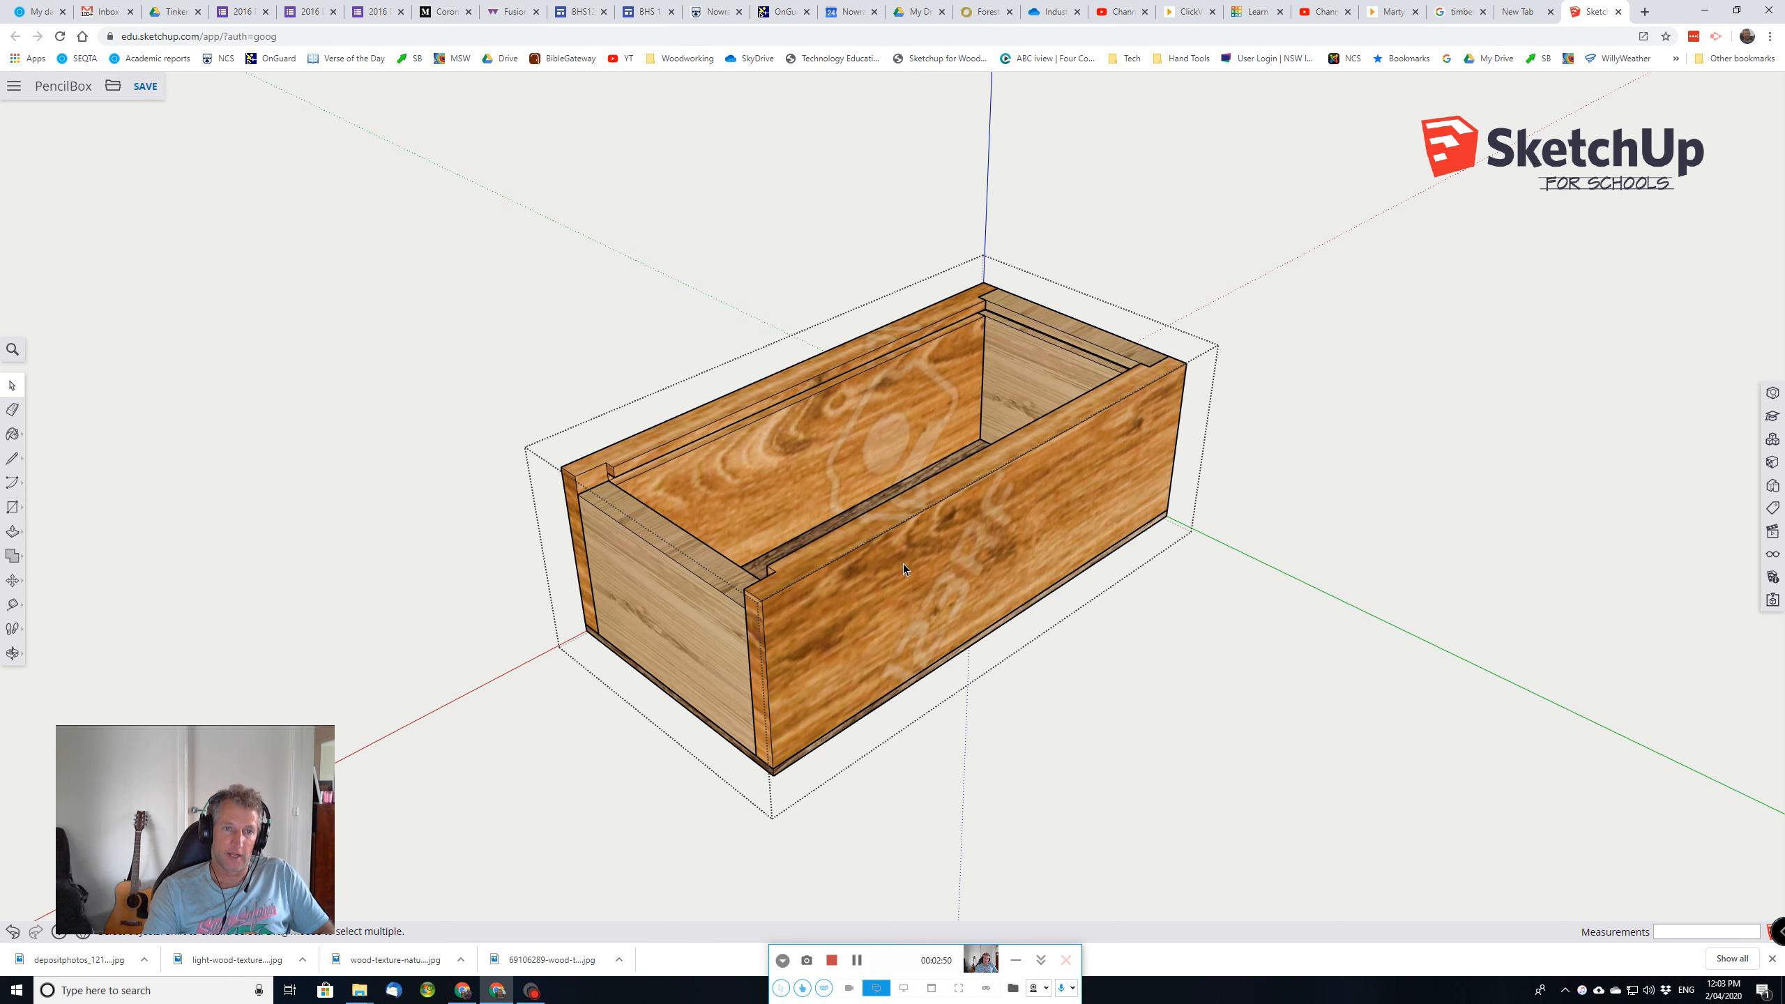
{"action": "double_click", "coordinate": [890, 603]}
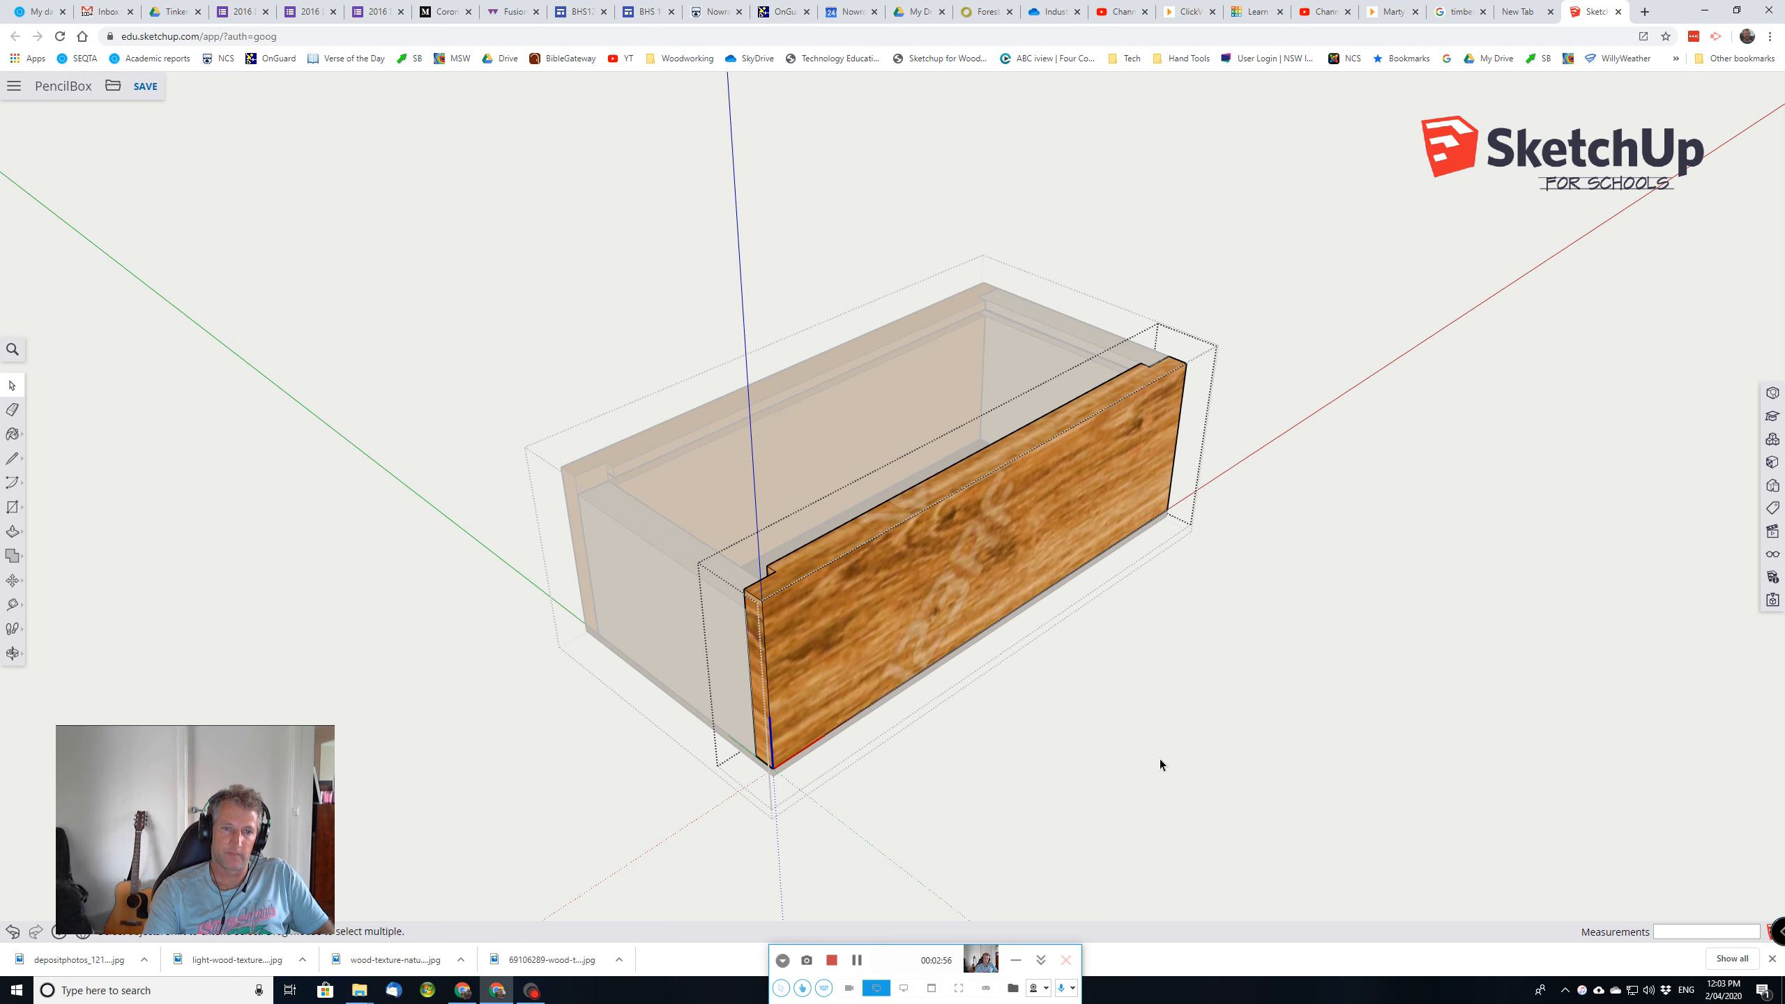
{"action": "left_click", "coordinate": [1283, 686]}
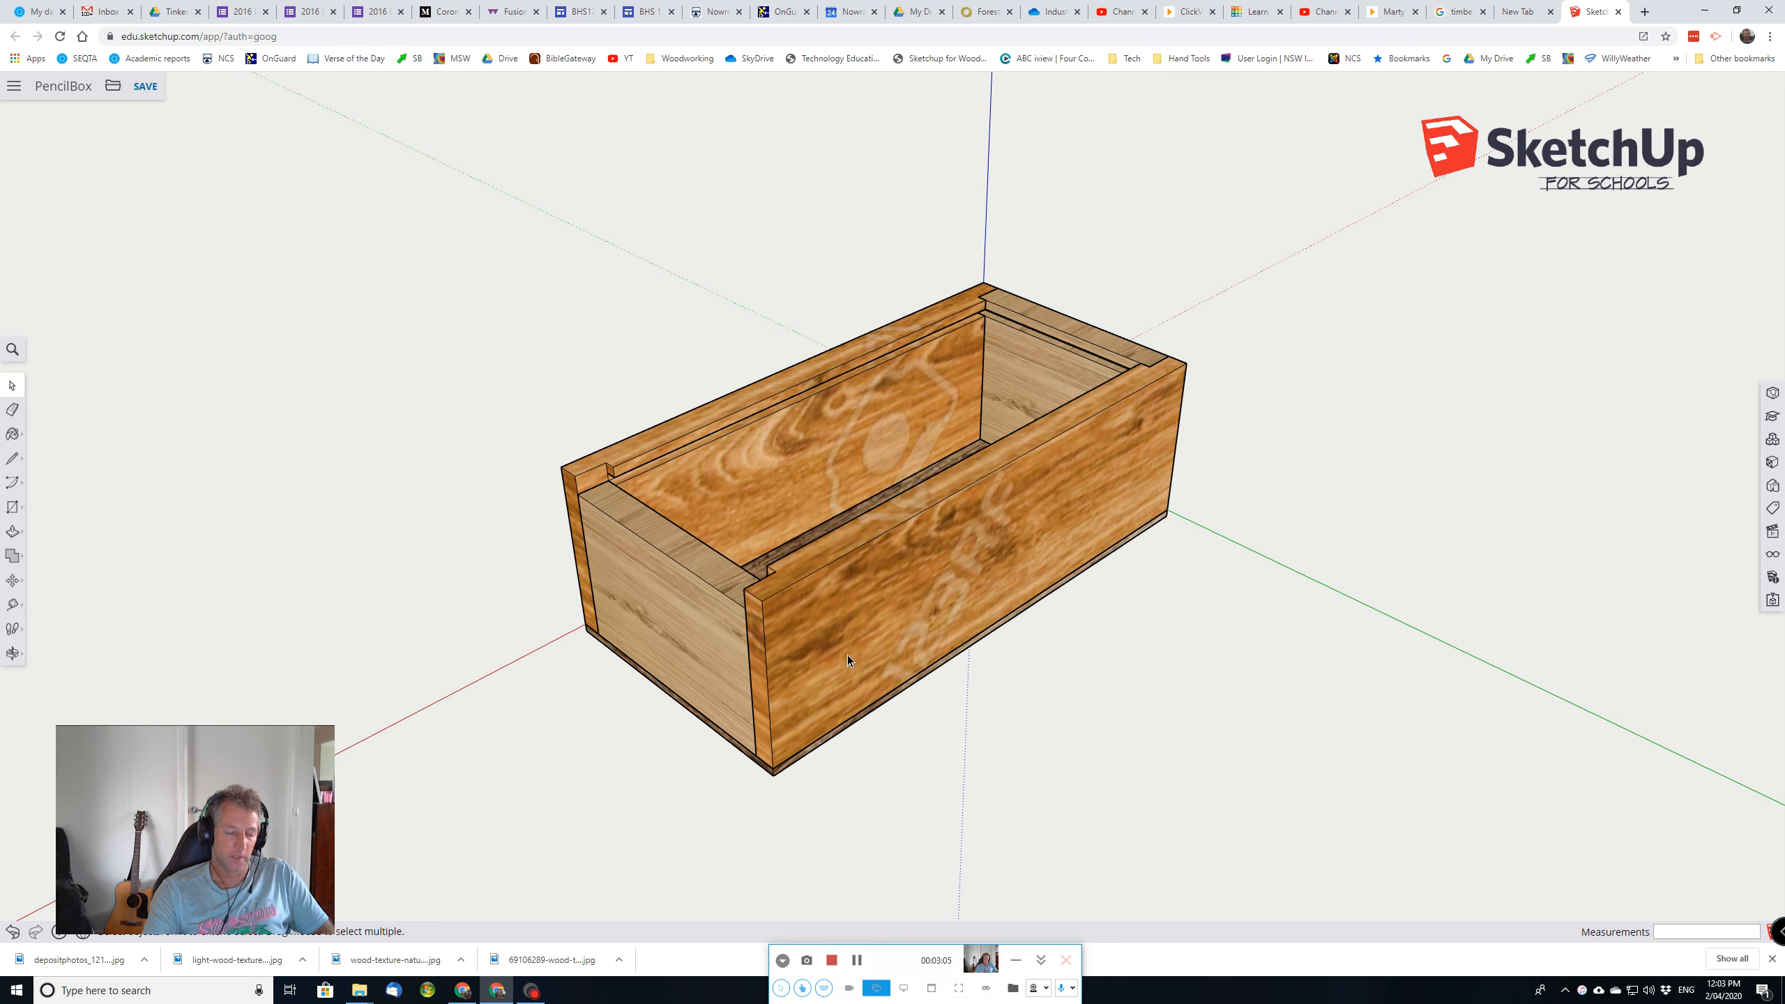
Step: Try moving the whole box group a short distance away from the origin, and undo the move
{"action": "key", "text": "m"}
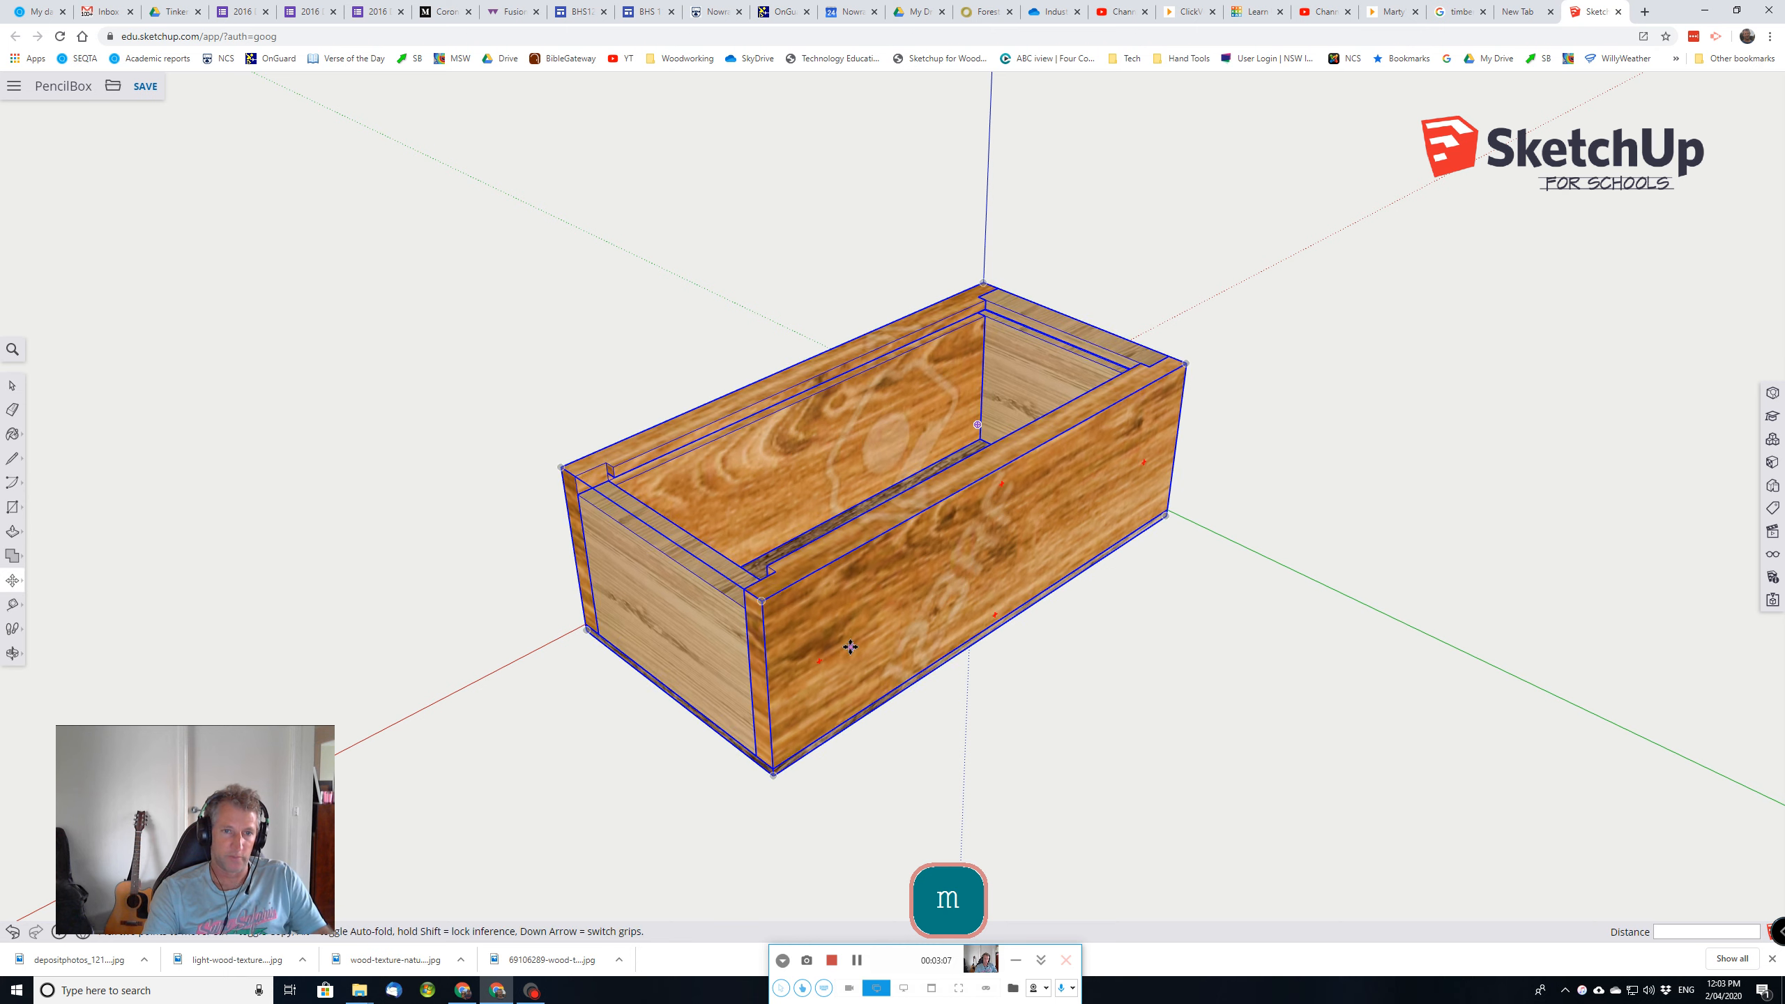
{"action": "left_click_drag", "start_coordinate": [848, 657], "coordinate": [690, 638]}
{"action": "key", "text": "space"}
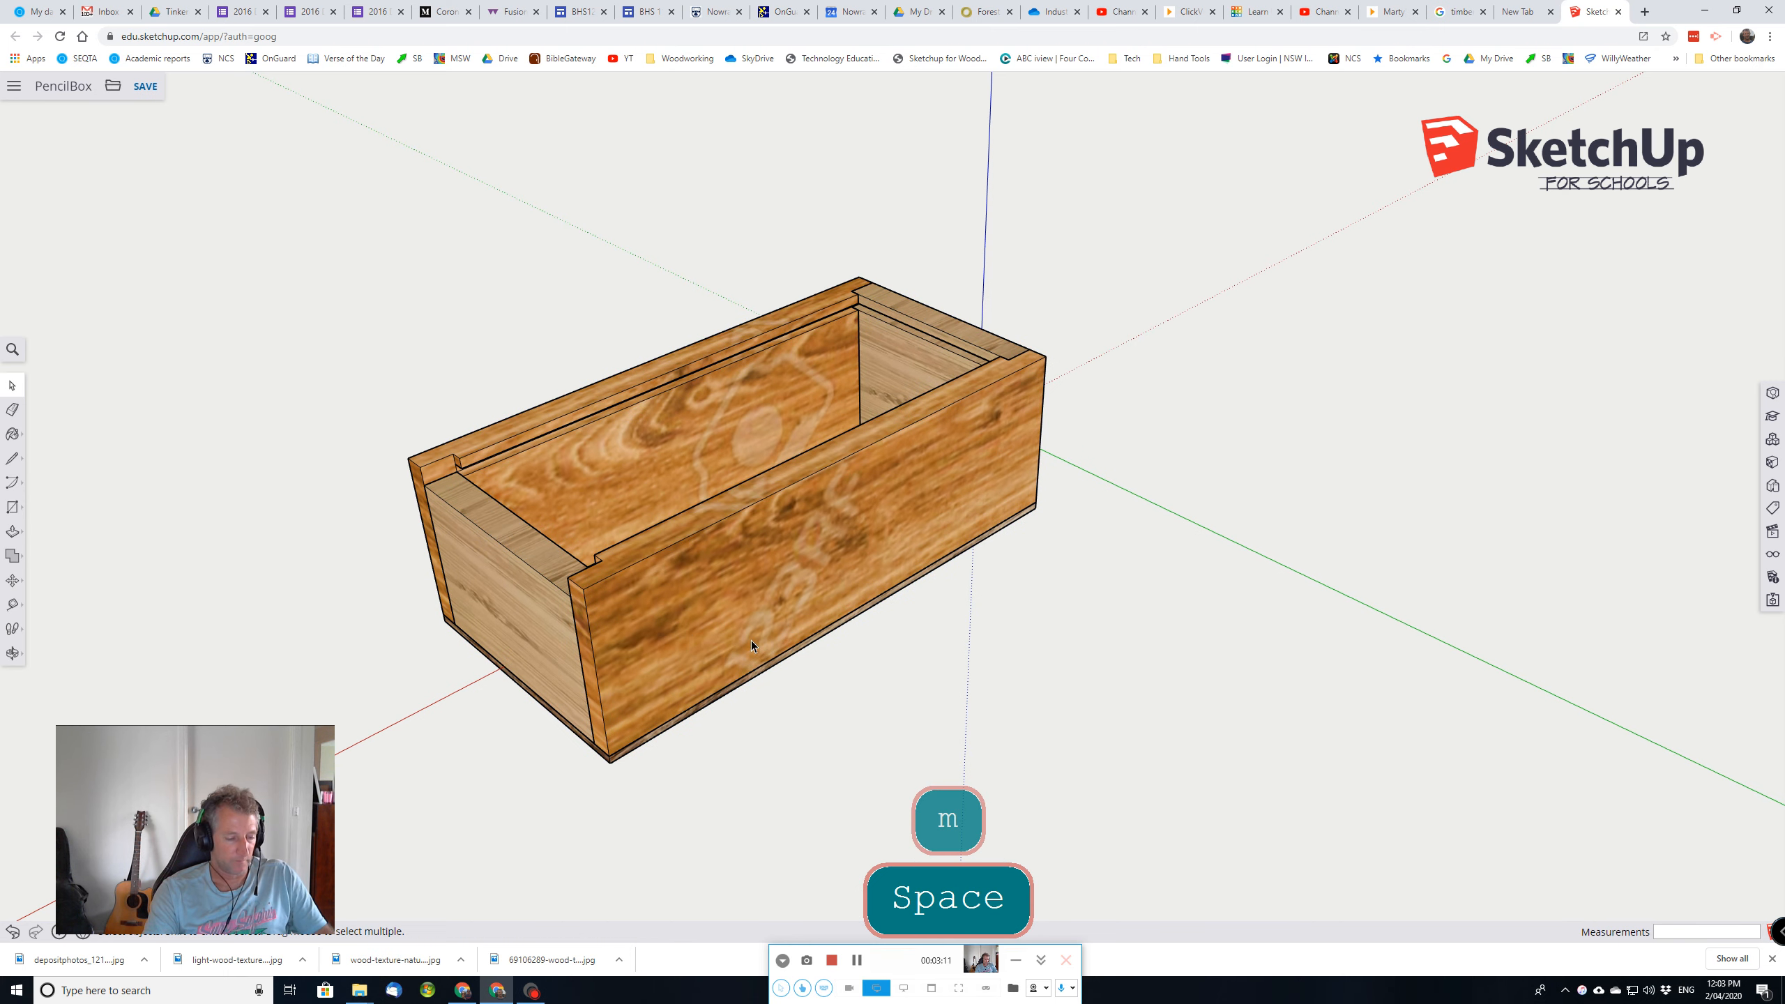
{"action": "key", "text": "ctrl+z"}
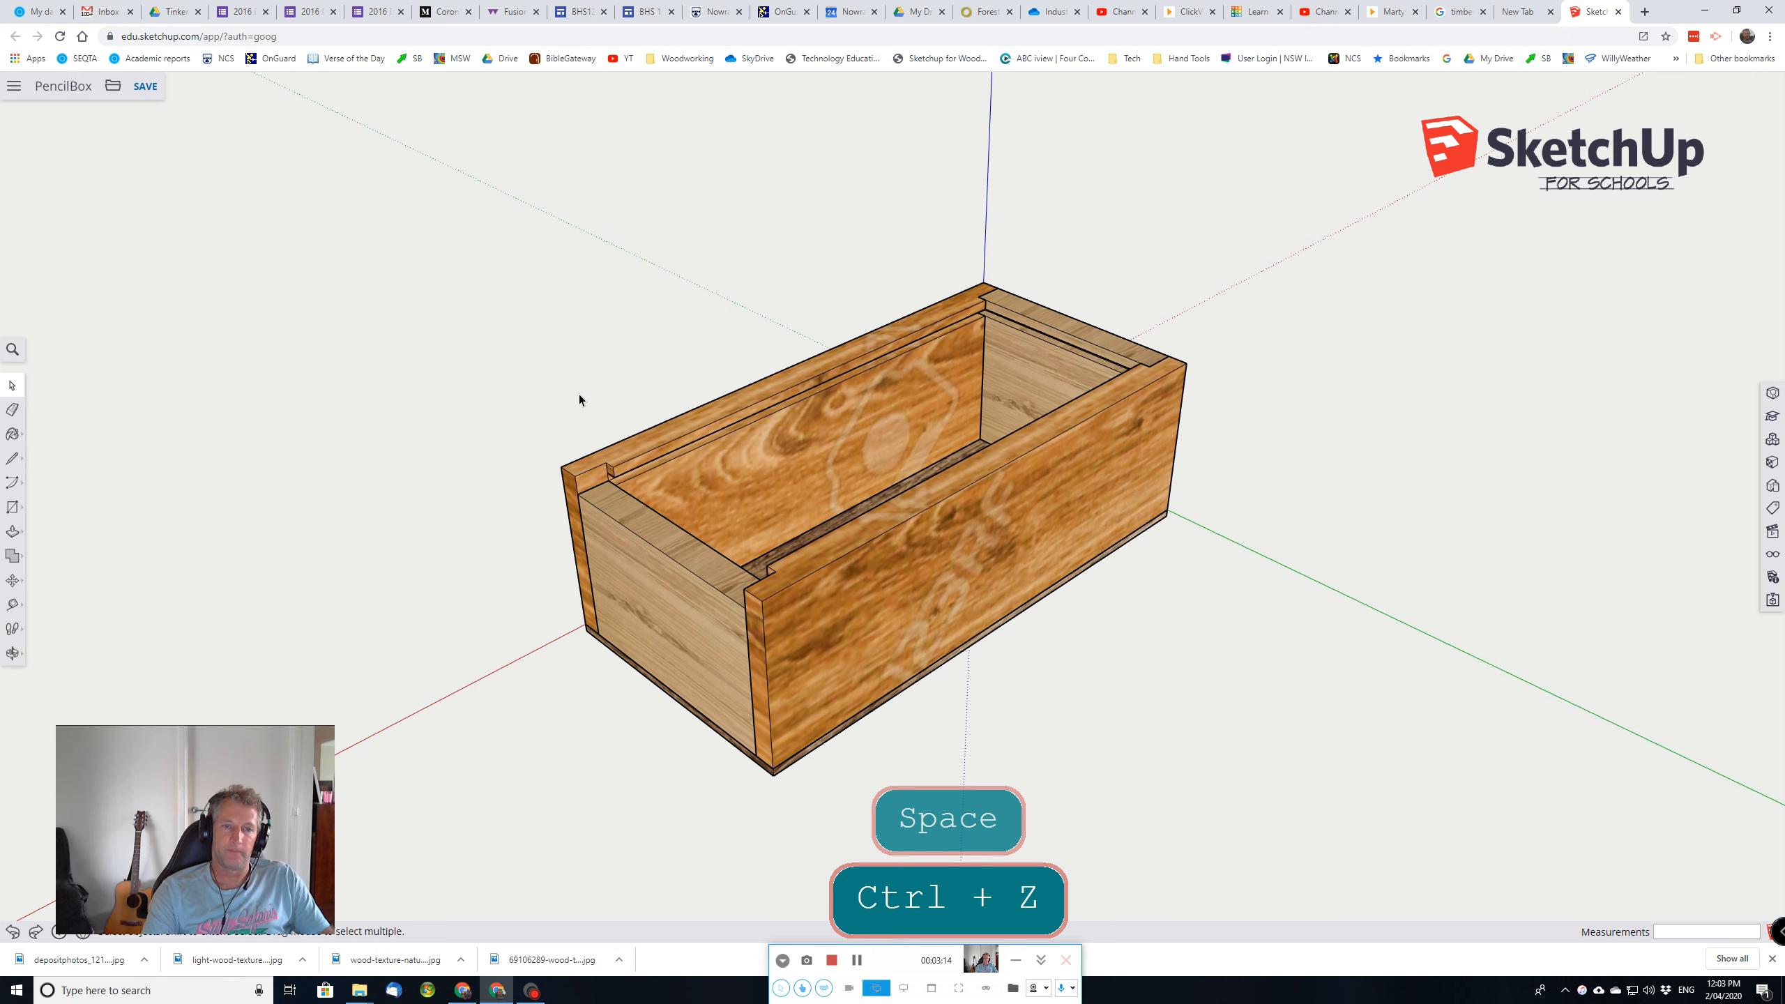
Step: Lock the pencil box group in place and deselect it
{"action": "scroll", "coordinate": [630, 459], "scroll_direction": "up", "scroll_amount": 2}
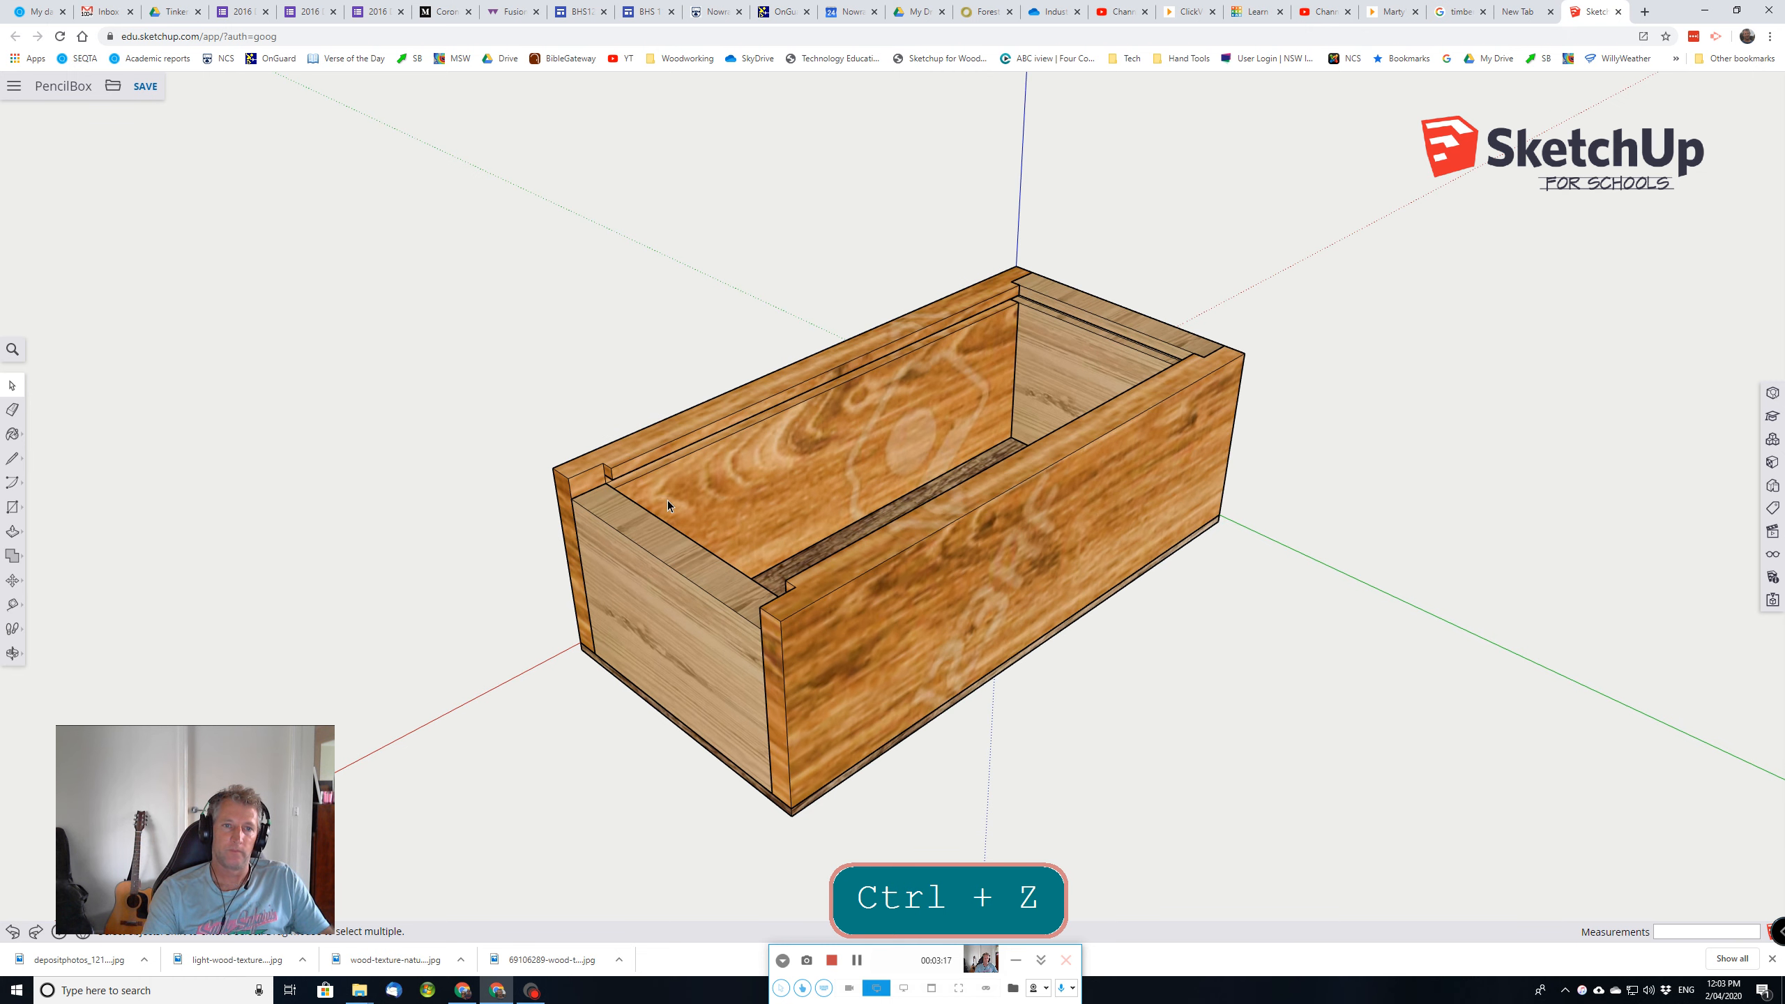
{"action": "left_click", "coordinate": [937, 560]}
{"action": "right_click", "coordinate": [939, 564]}
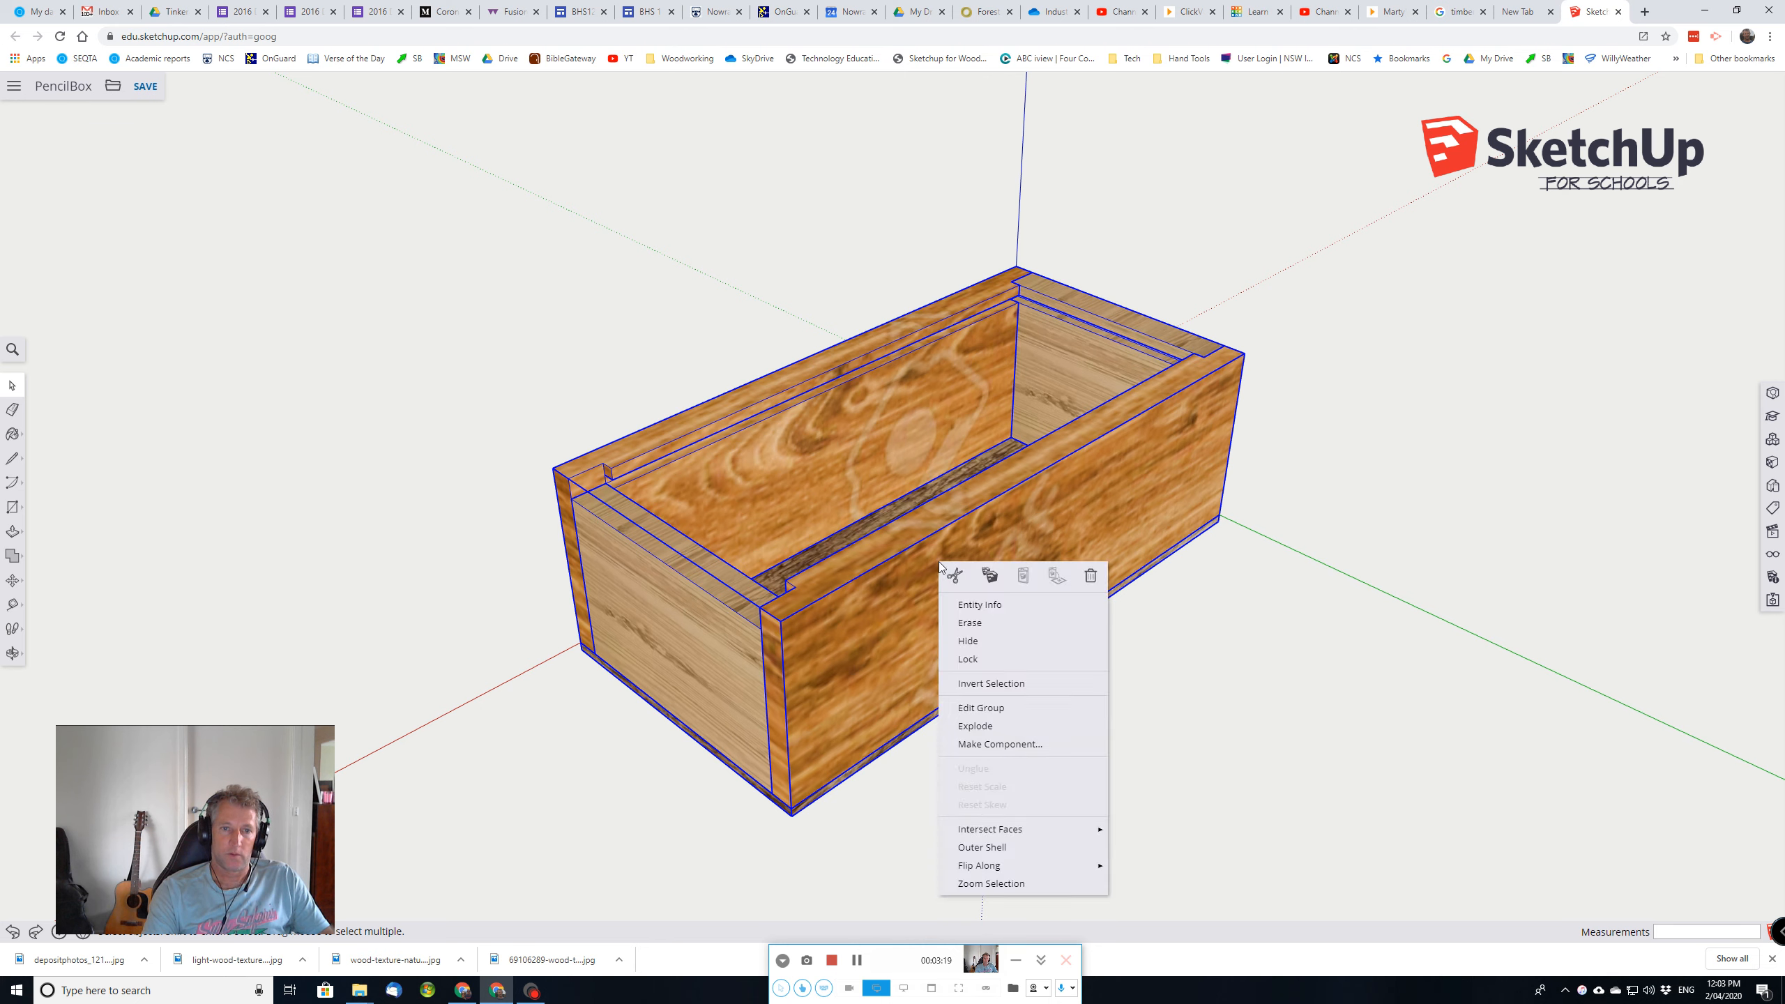
{"action": "left_click", "coordinate": [971, 662]}
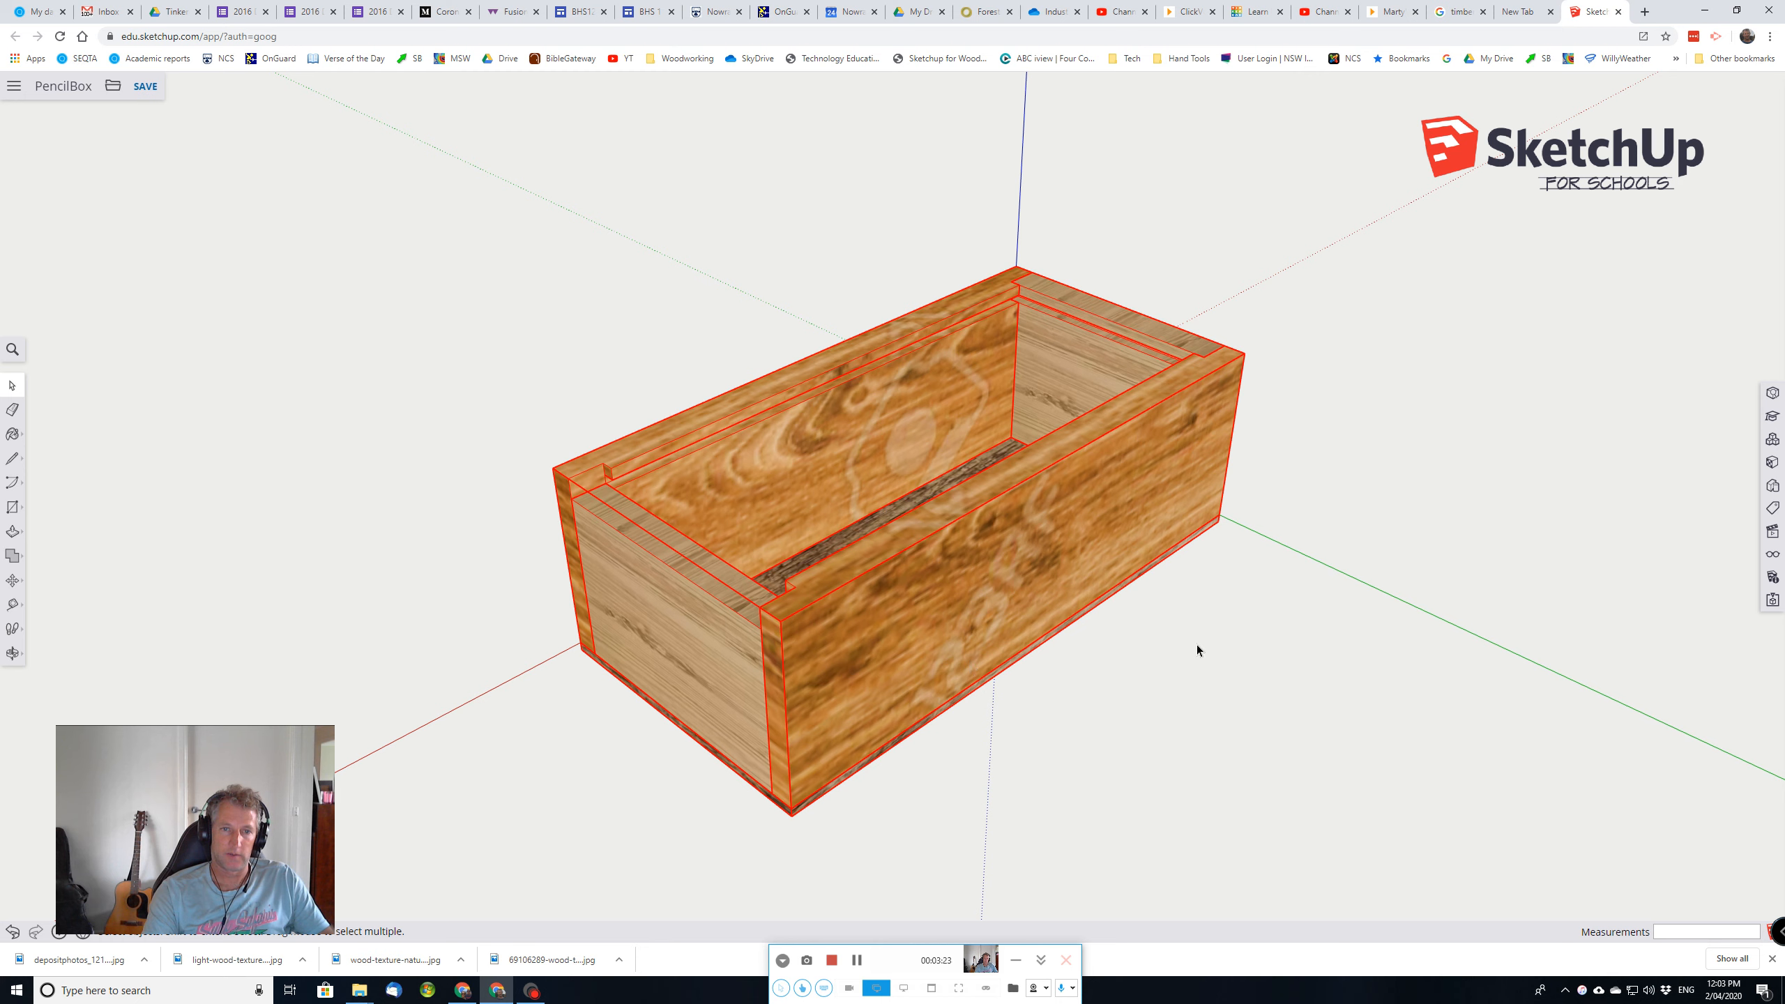
{"action": "left_click", "coordinate": [1304, 661]}
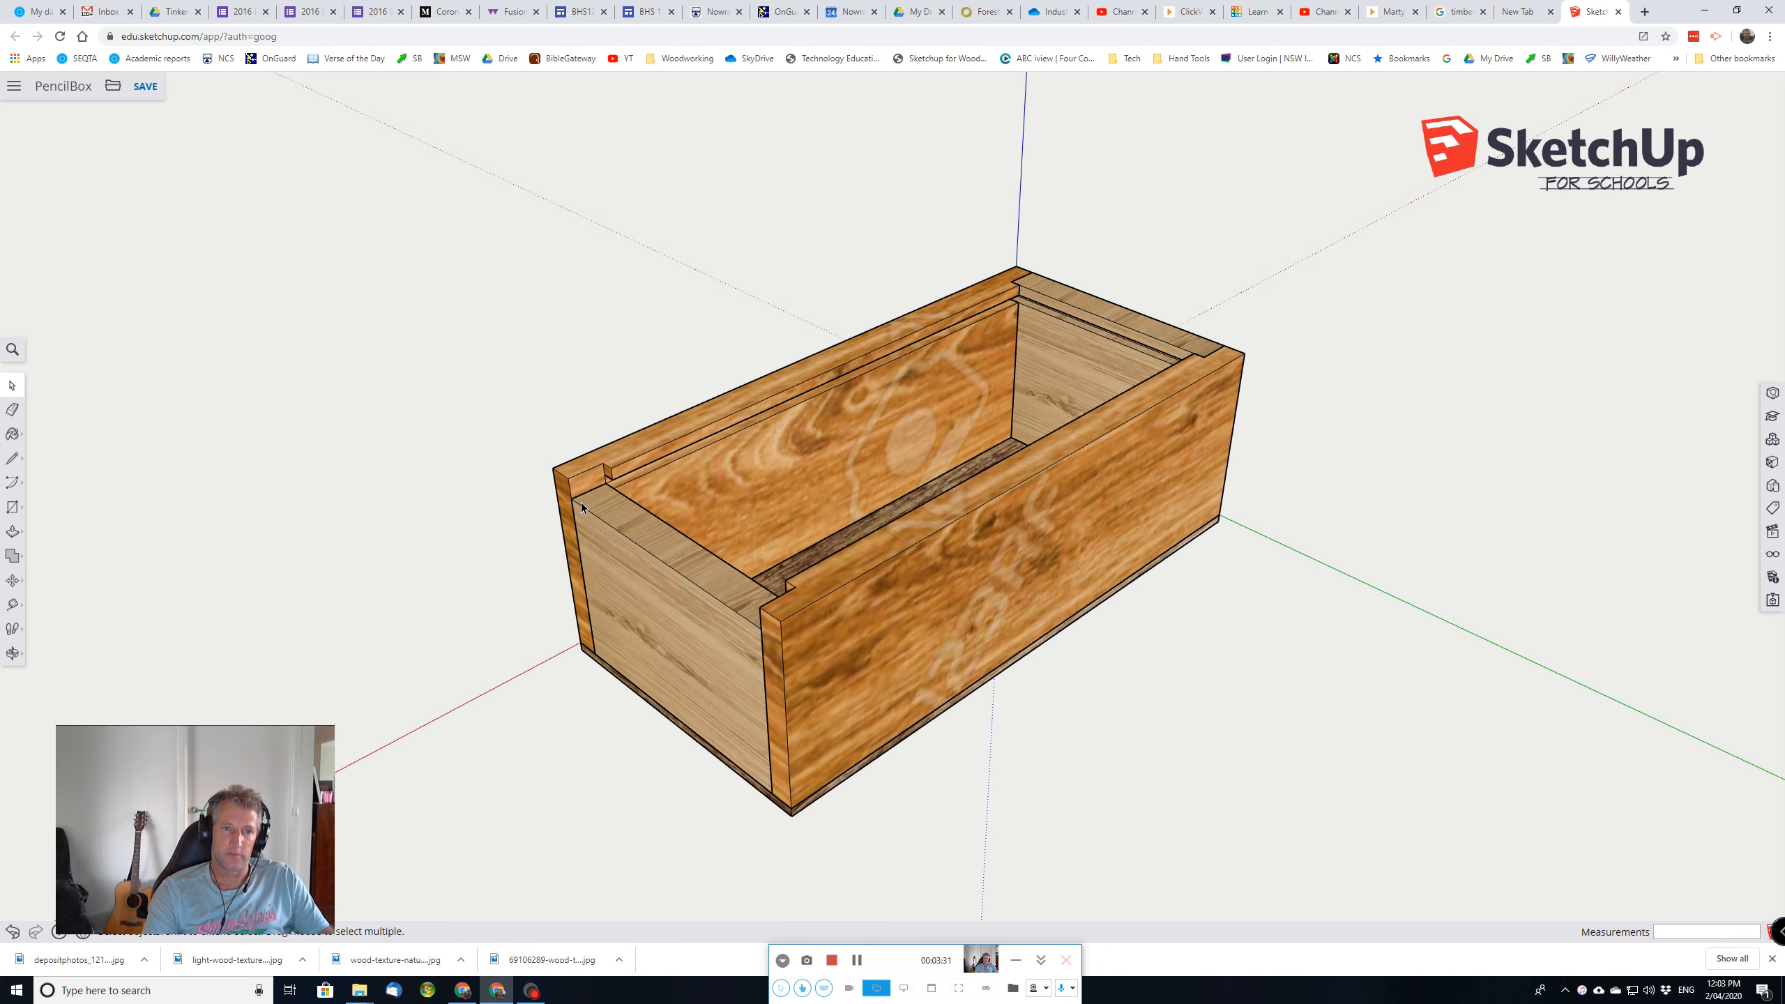
Step: Draw a 197 by 85 mm rectangle for the lid from the far inner groove corner to the near end's opposite corner
{"action": "scroll", "coordinate": [1019, 310], "scroll_direction": "up", "scroll_amount": 10}
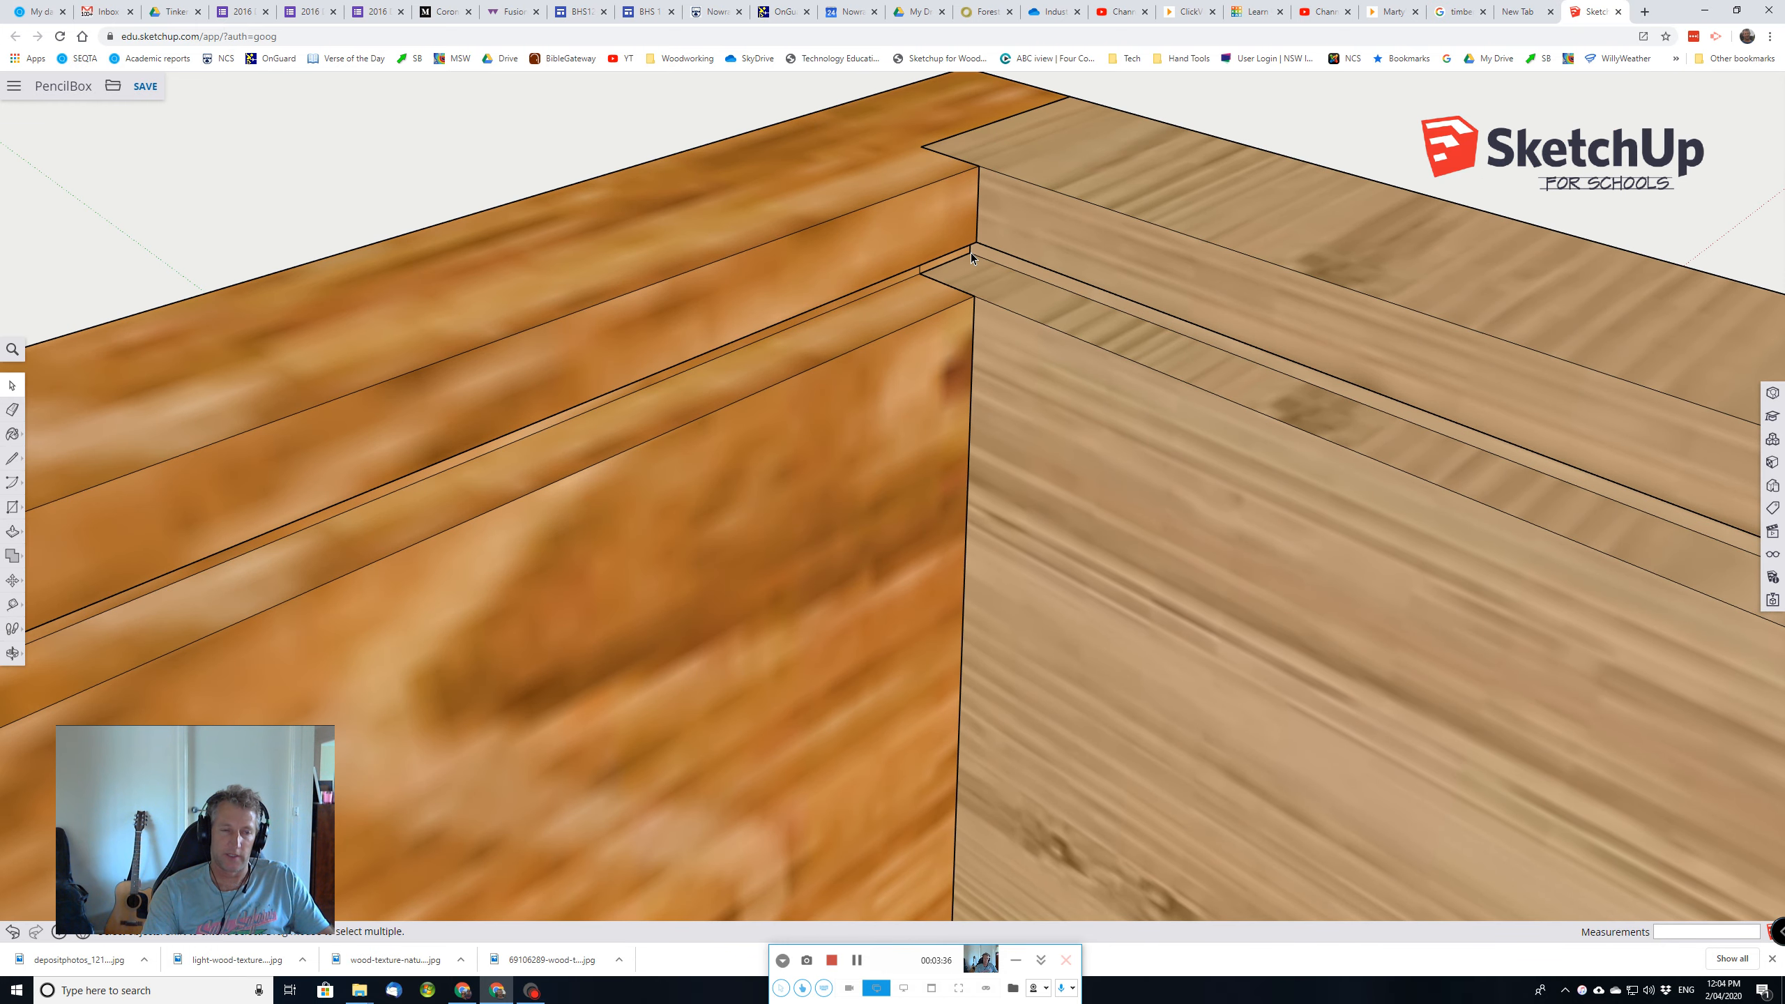
{"action": "key", "text": "r"}
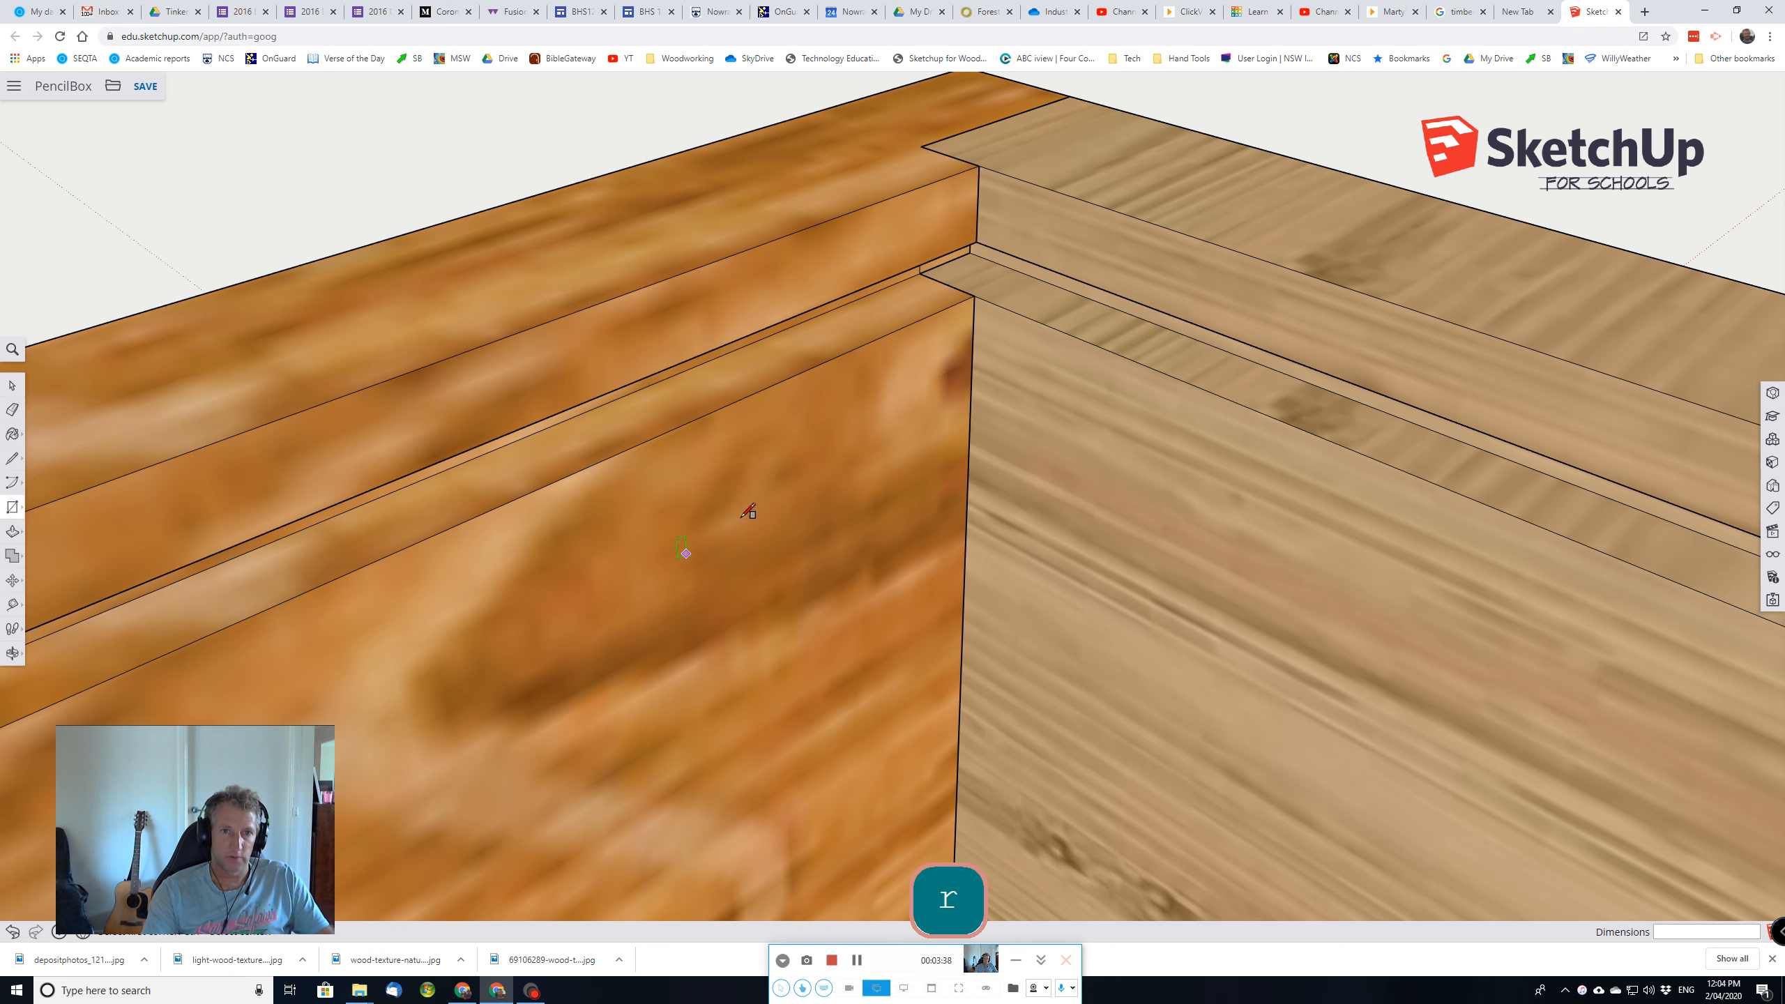
{"action": "left_click", "coordinate": [974, 256]}
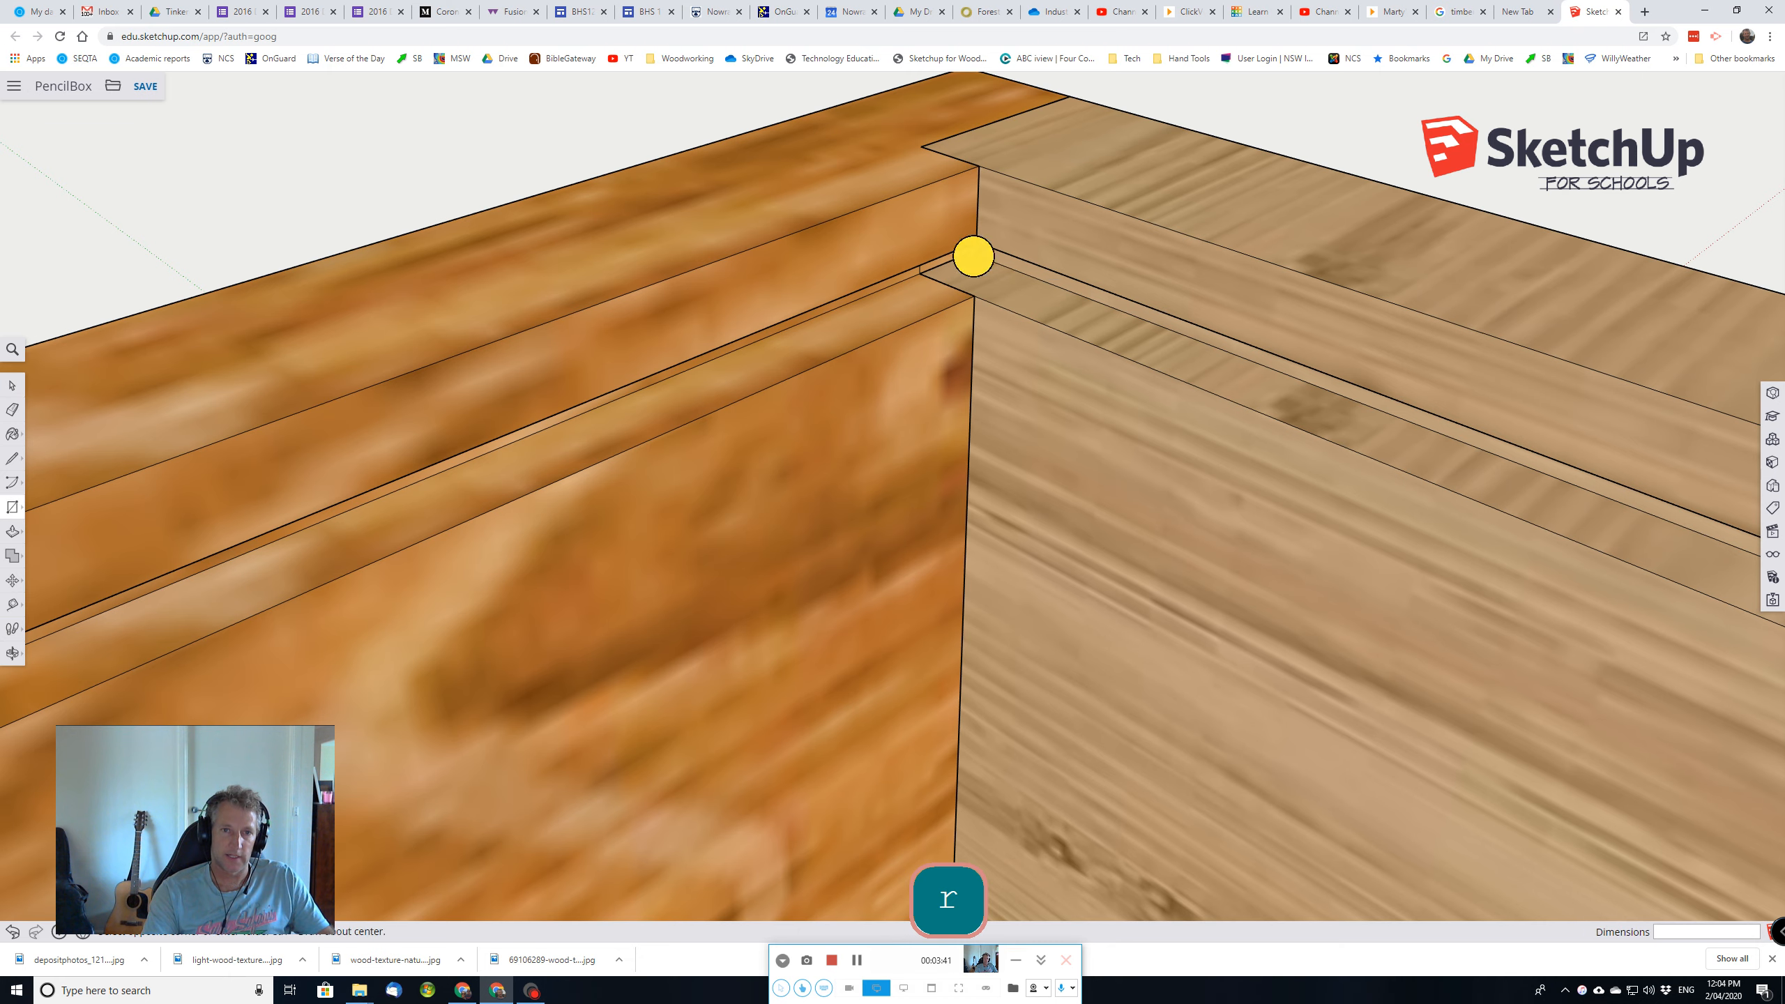
{"action": "scroll", "coordinate": [970, 444], "scroll_direction": "down", "scroll_amount": 10}
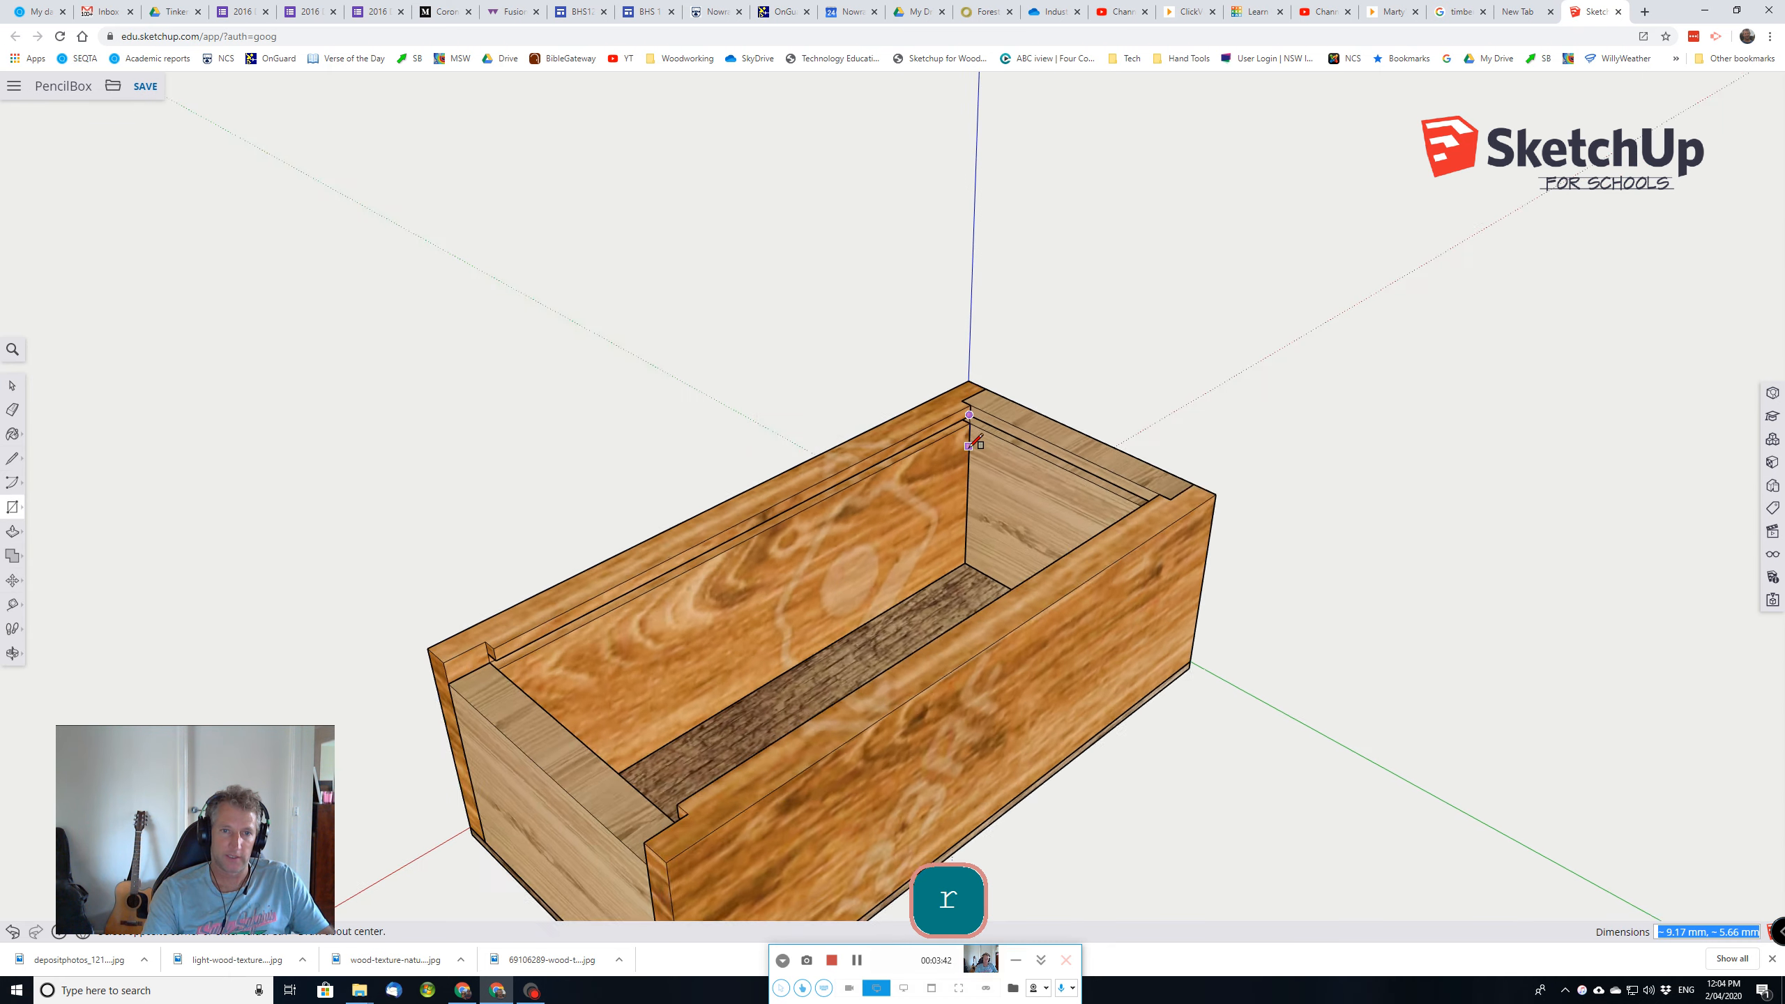
{"action": "scroll", "coordinate": [974, 441], "scroll_direction": "down", "scroll_amount": 3}
{"action": "scroll", "coordinate": [771, 748], "scroll_direction": "up", "scroll_amount": 10}
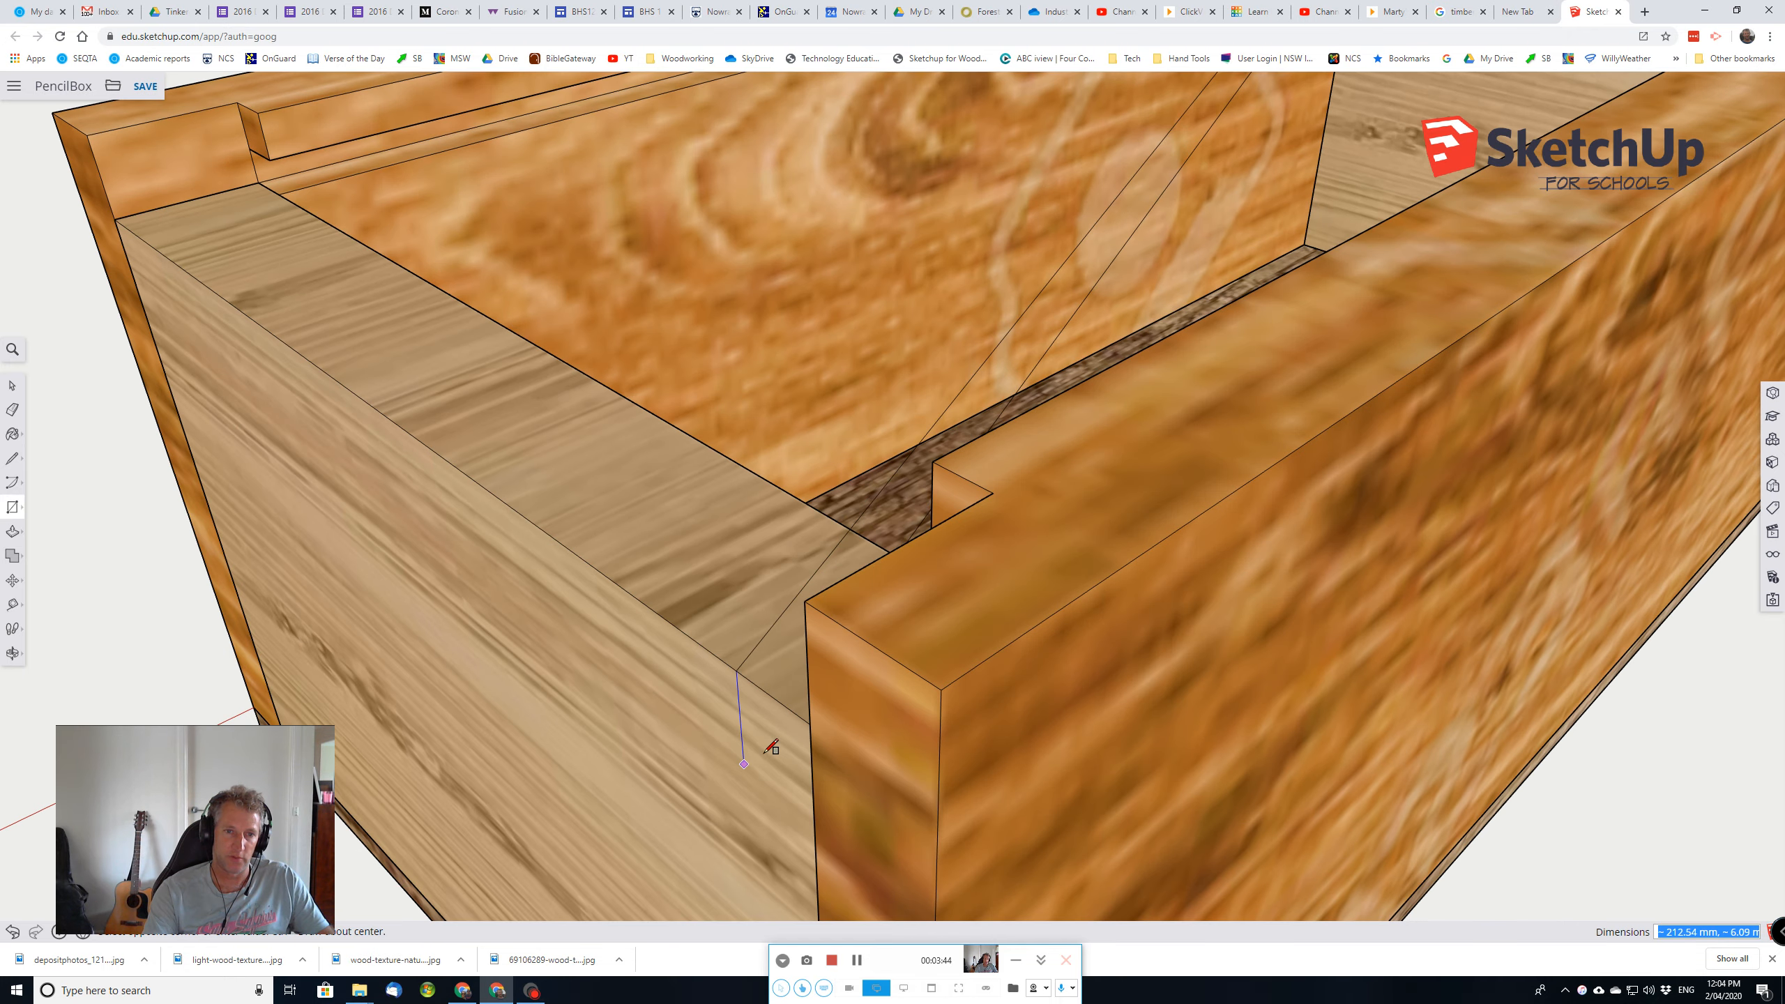
{"action": "left_click", "coordinate": [809, 727]}
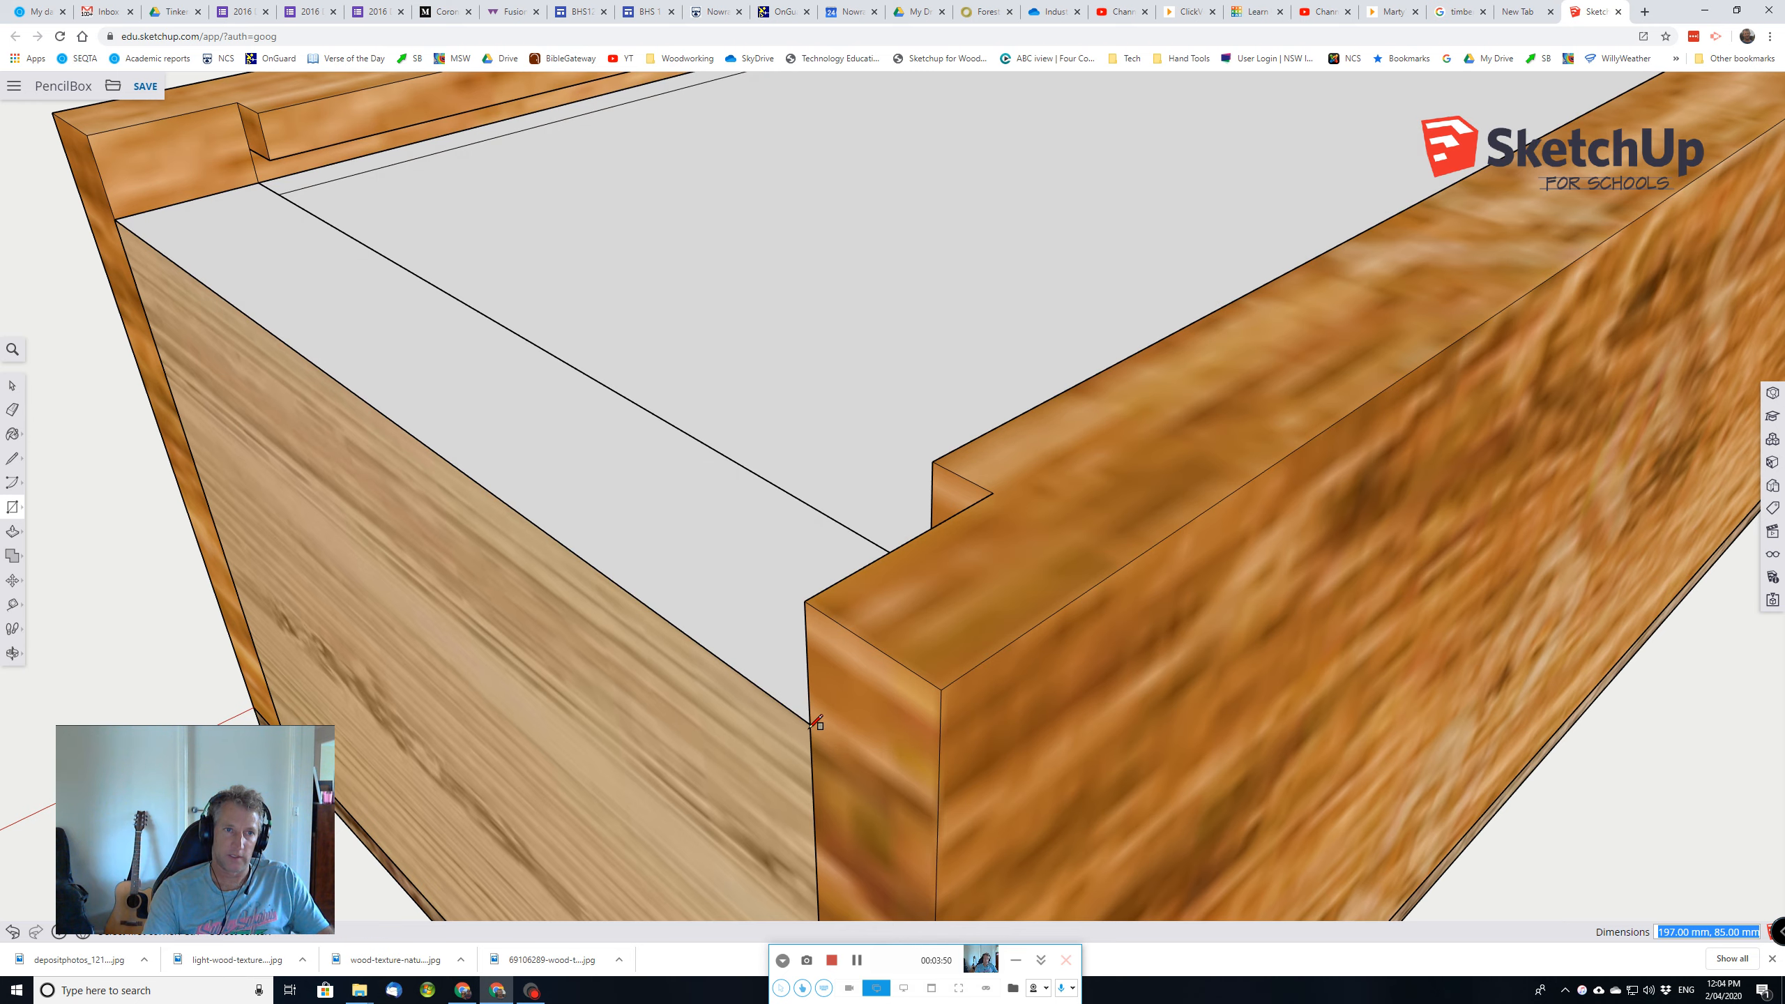
Step: Push/Pull the lid rectangle upward to a thickness of 3 mm
{"action": "scroll", "coordinate": [953, 722], "scroll_direction": "up", "scroll_amount": 5}
{"action": "scroll", "coordinate": [952, 723], "scroll_direction": "down", "scroll_amount": 6}
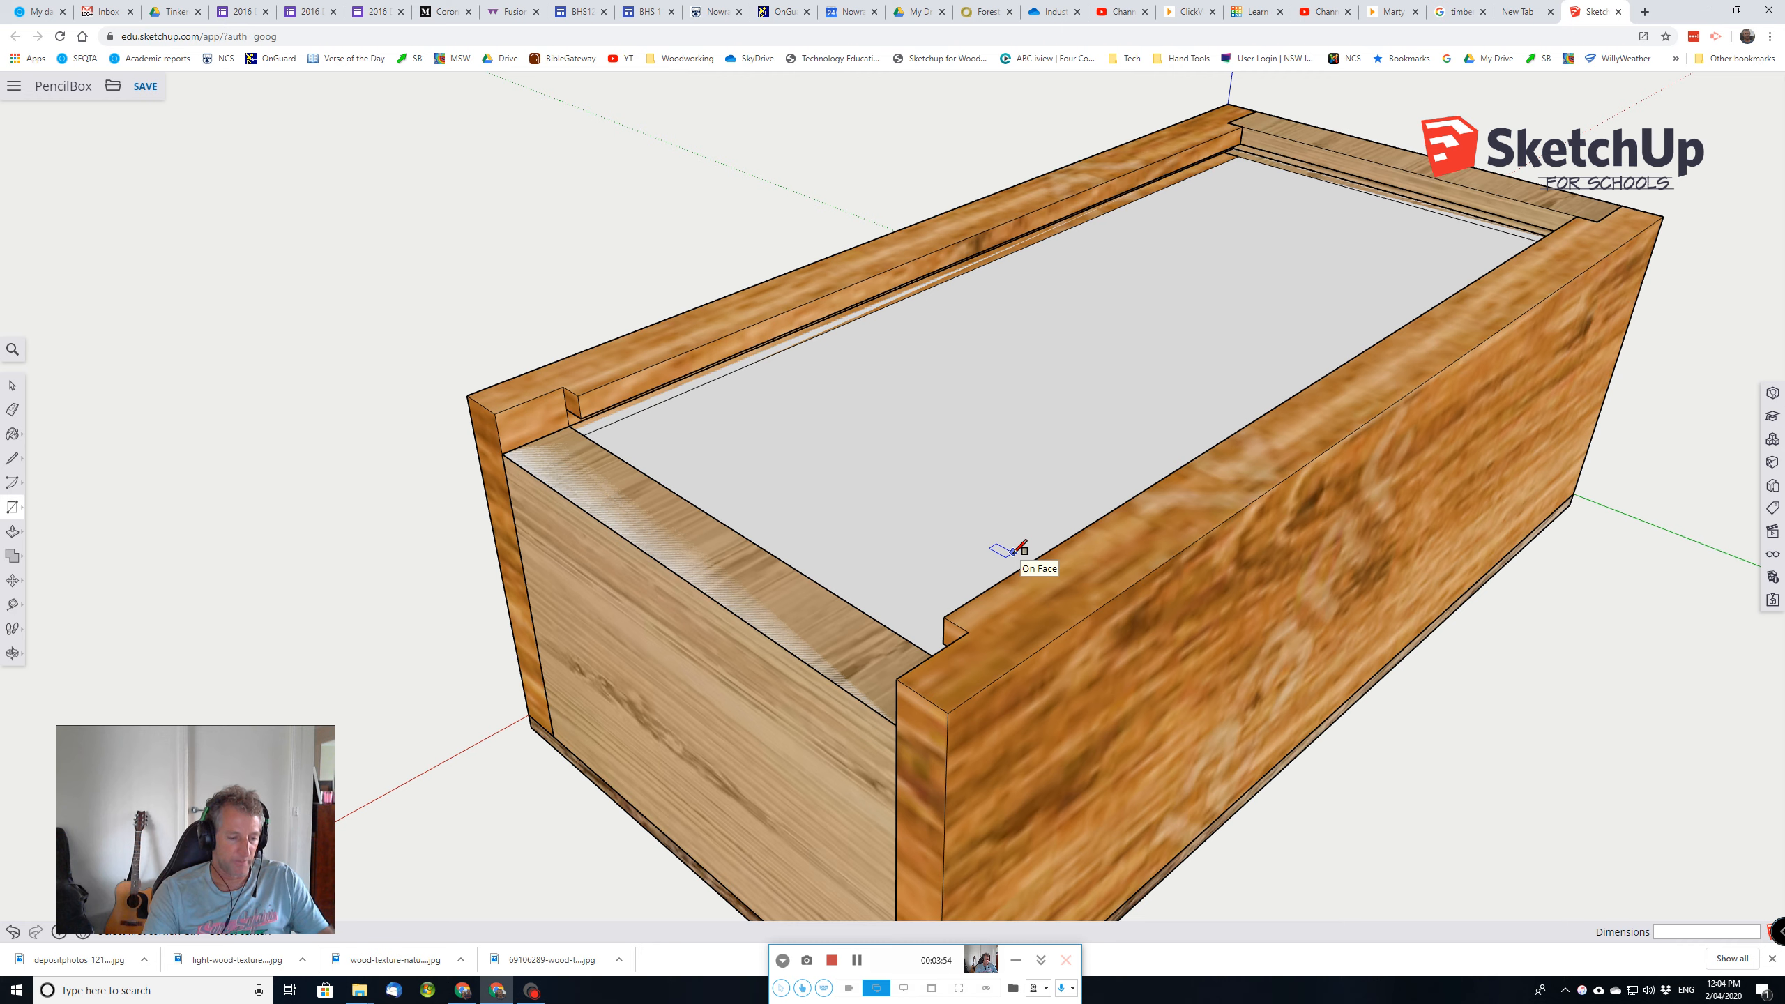
{"action": "key", "text": "p"}
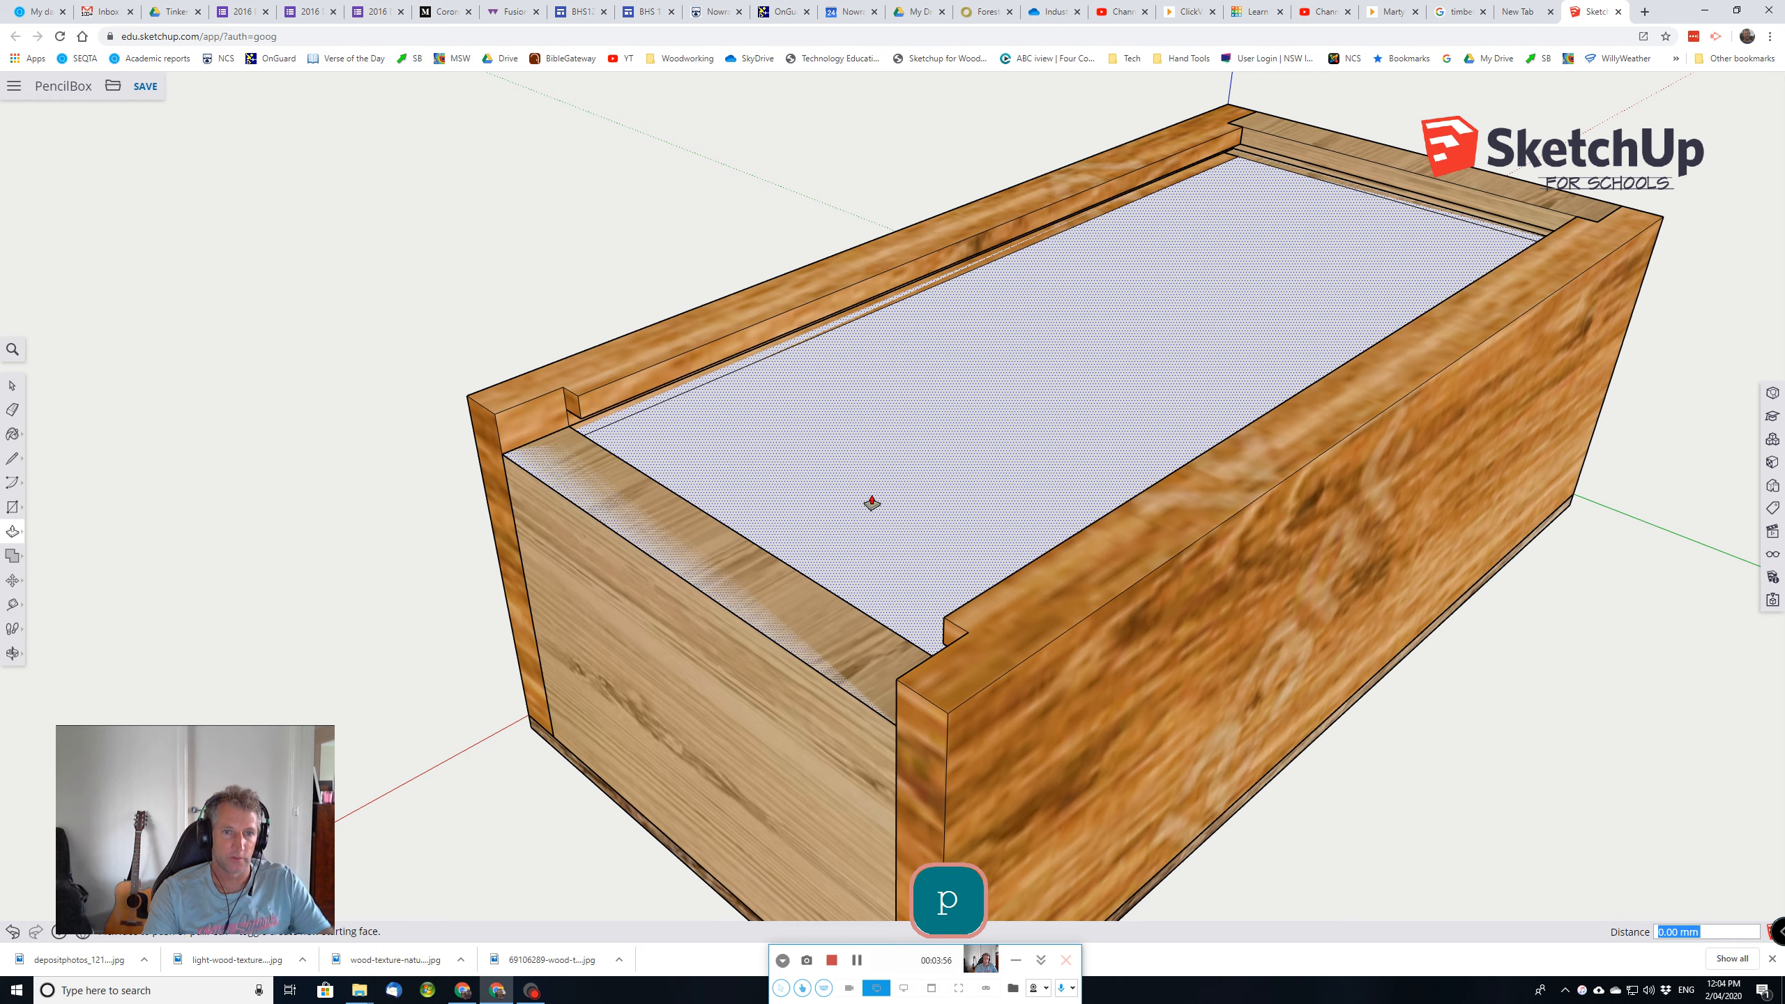
{"action": "left_click", "coordinate": [666, 482]}
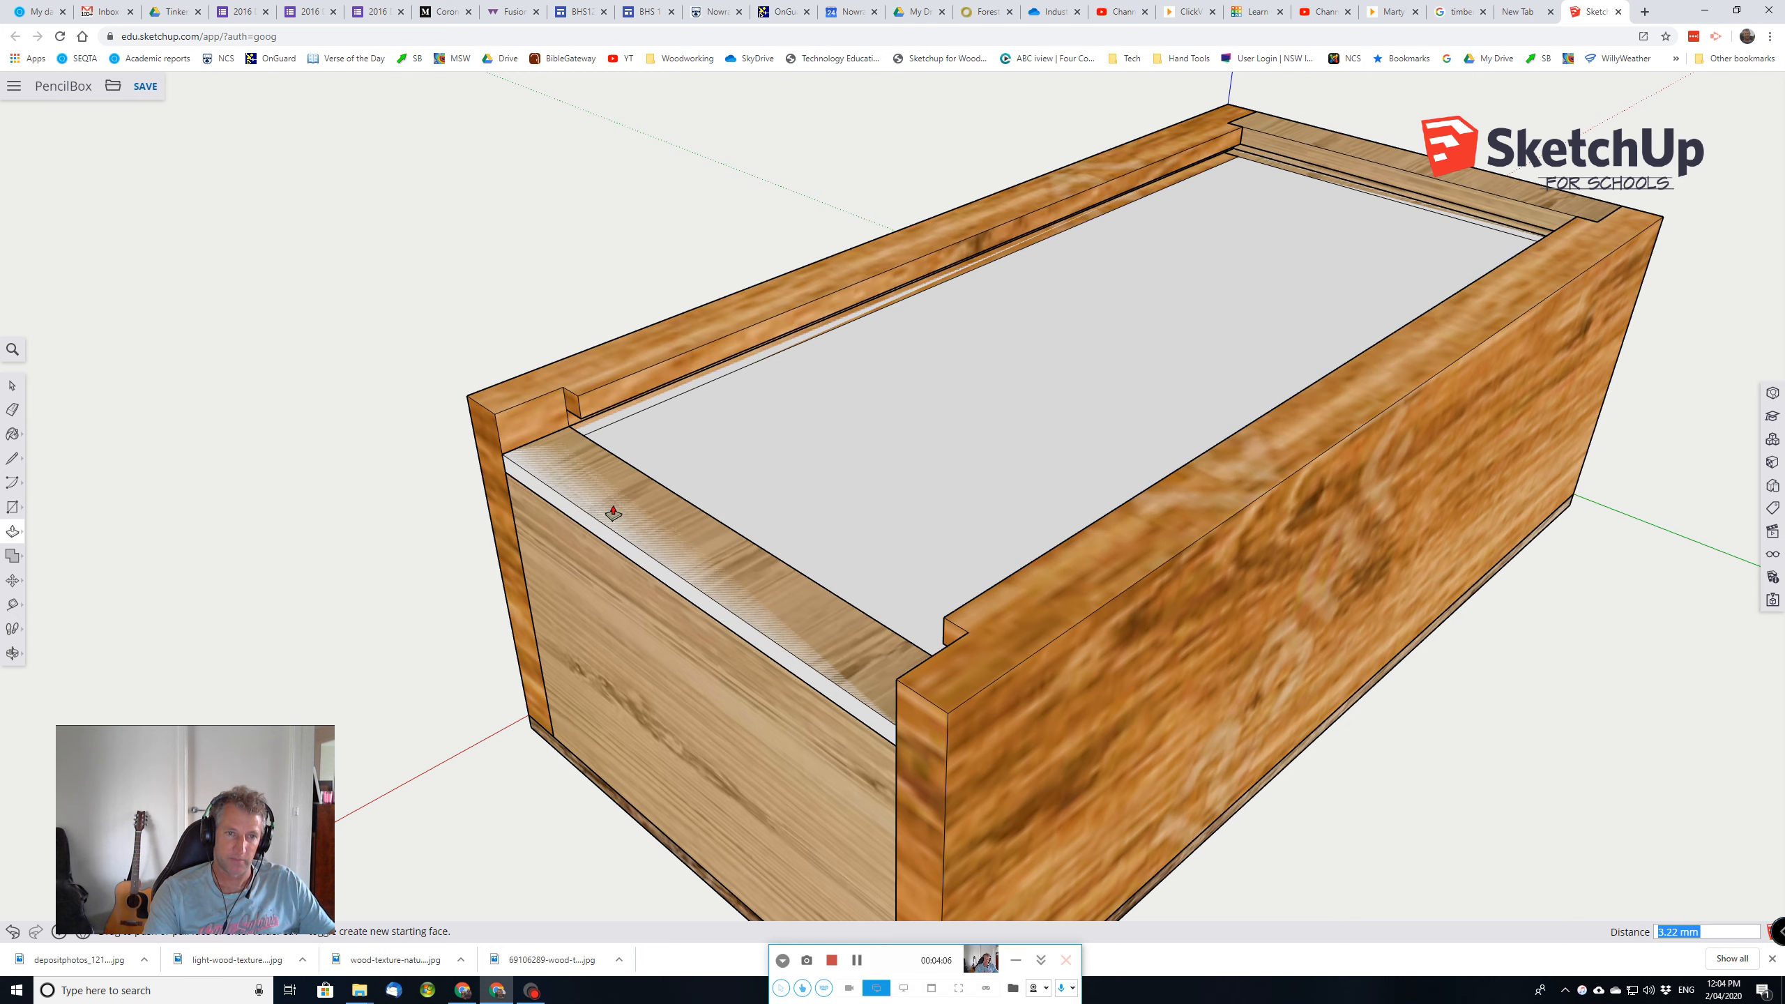
{"action": "left_click", "coordinate": [584, 447]}
{"action": "middle_click_drag", "start_coordinate": [649, 522], "coordinate": [1306, 606]}
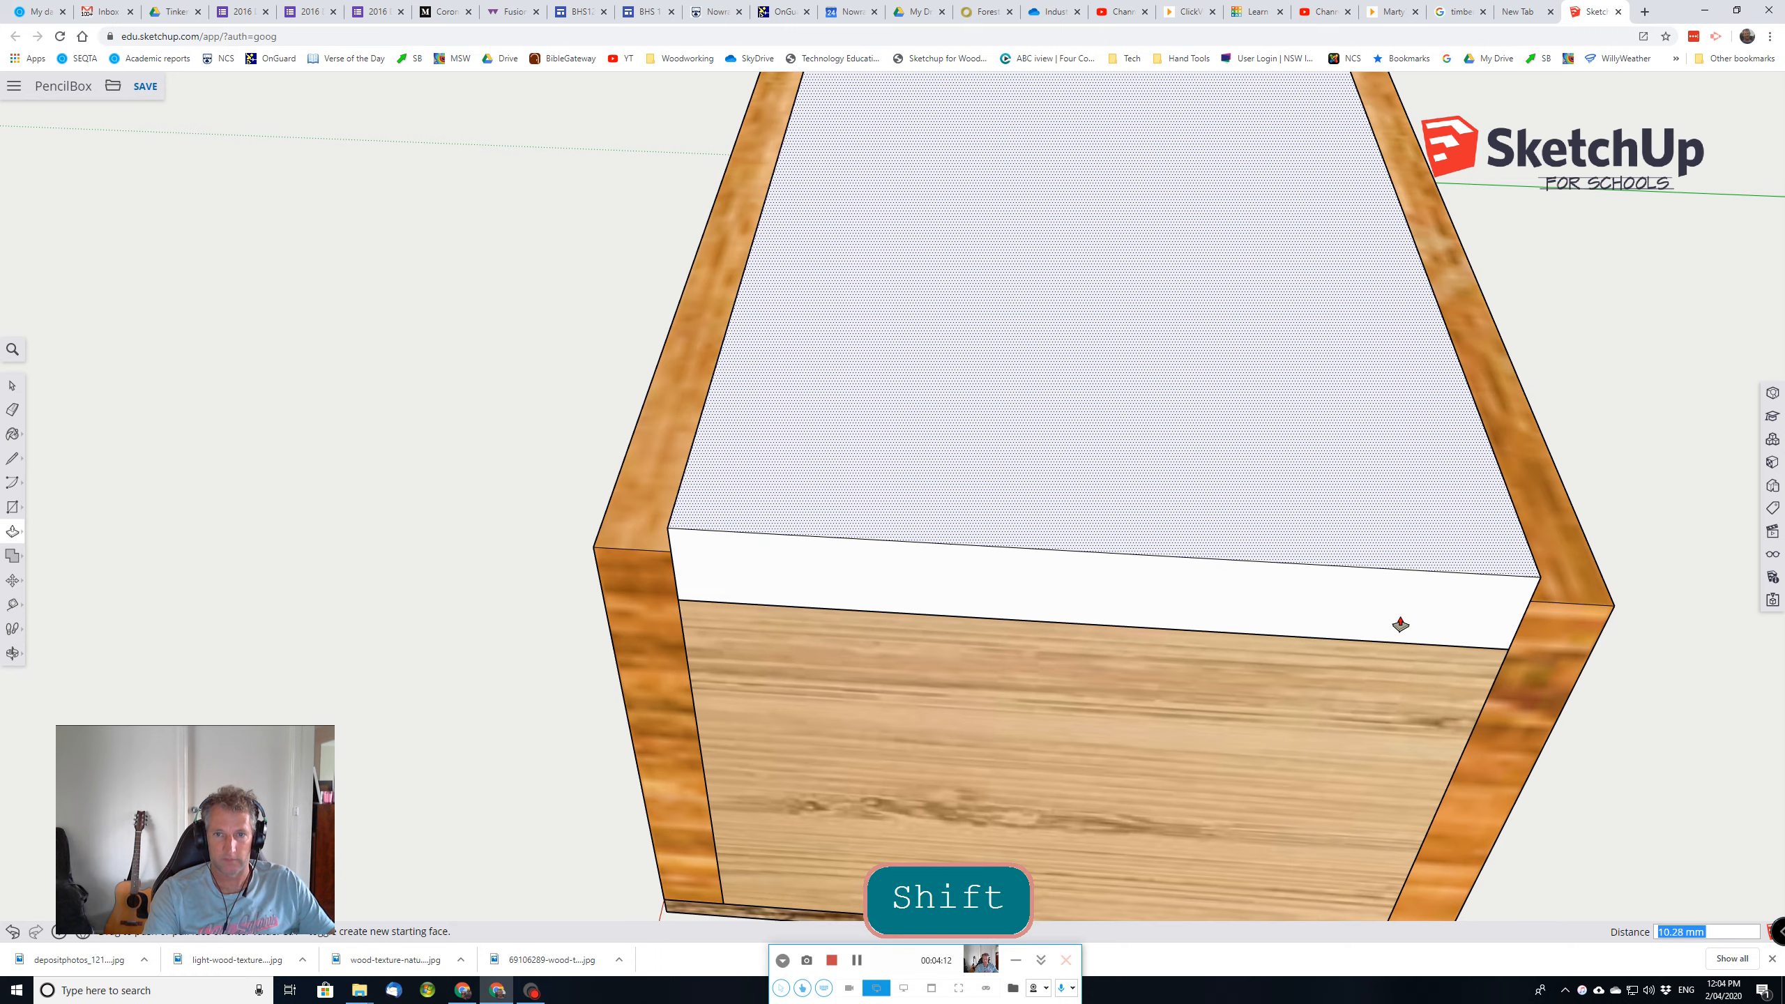
{"action": "middle_click_drag", "start_coordinate": [1328, 685], "coordinate": [1176, 639], "text": "shift"}
{"action": "middle_click_drag", "start_coordinate": [1068, 709], "coordinate": [847, 496]}
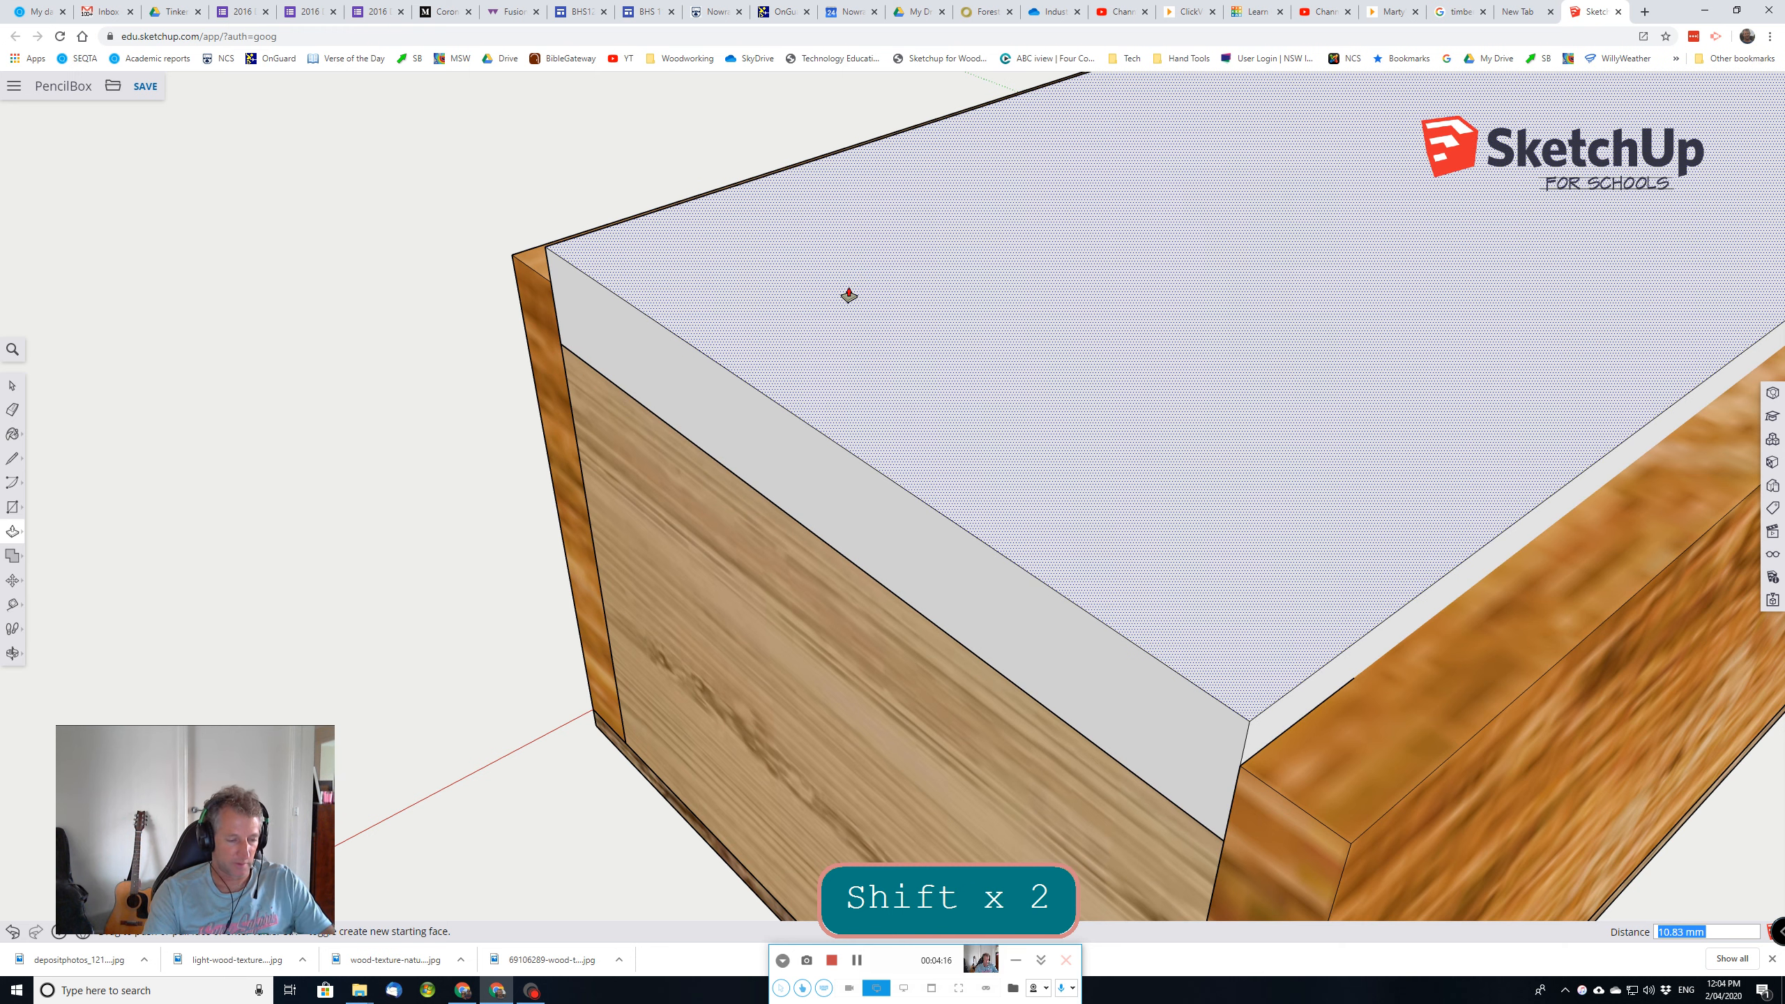
{"action": "type", "text": "3"}
{"action": "key", "text": "Return"}
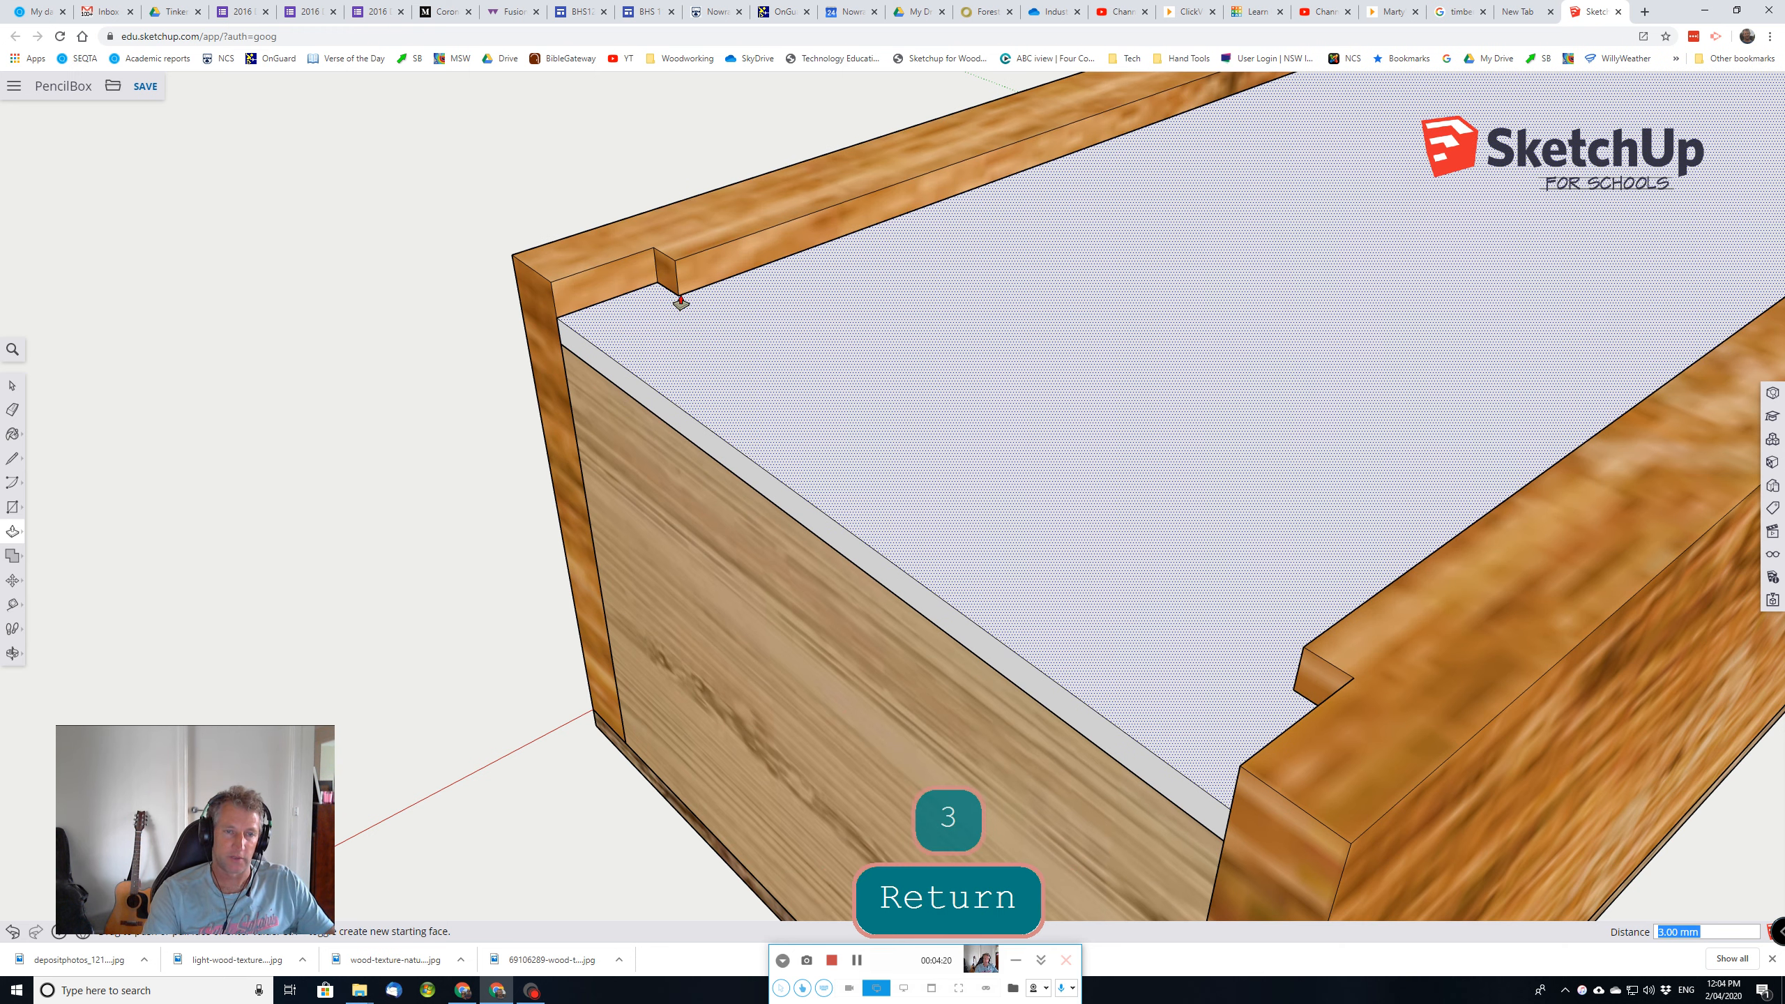
Step: Select the whole lid slab and make it a component named "lid"
{"action": "scroll", "coordinate": [830, 450], "scroll_direction": "down", "scroll_amount": 5}
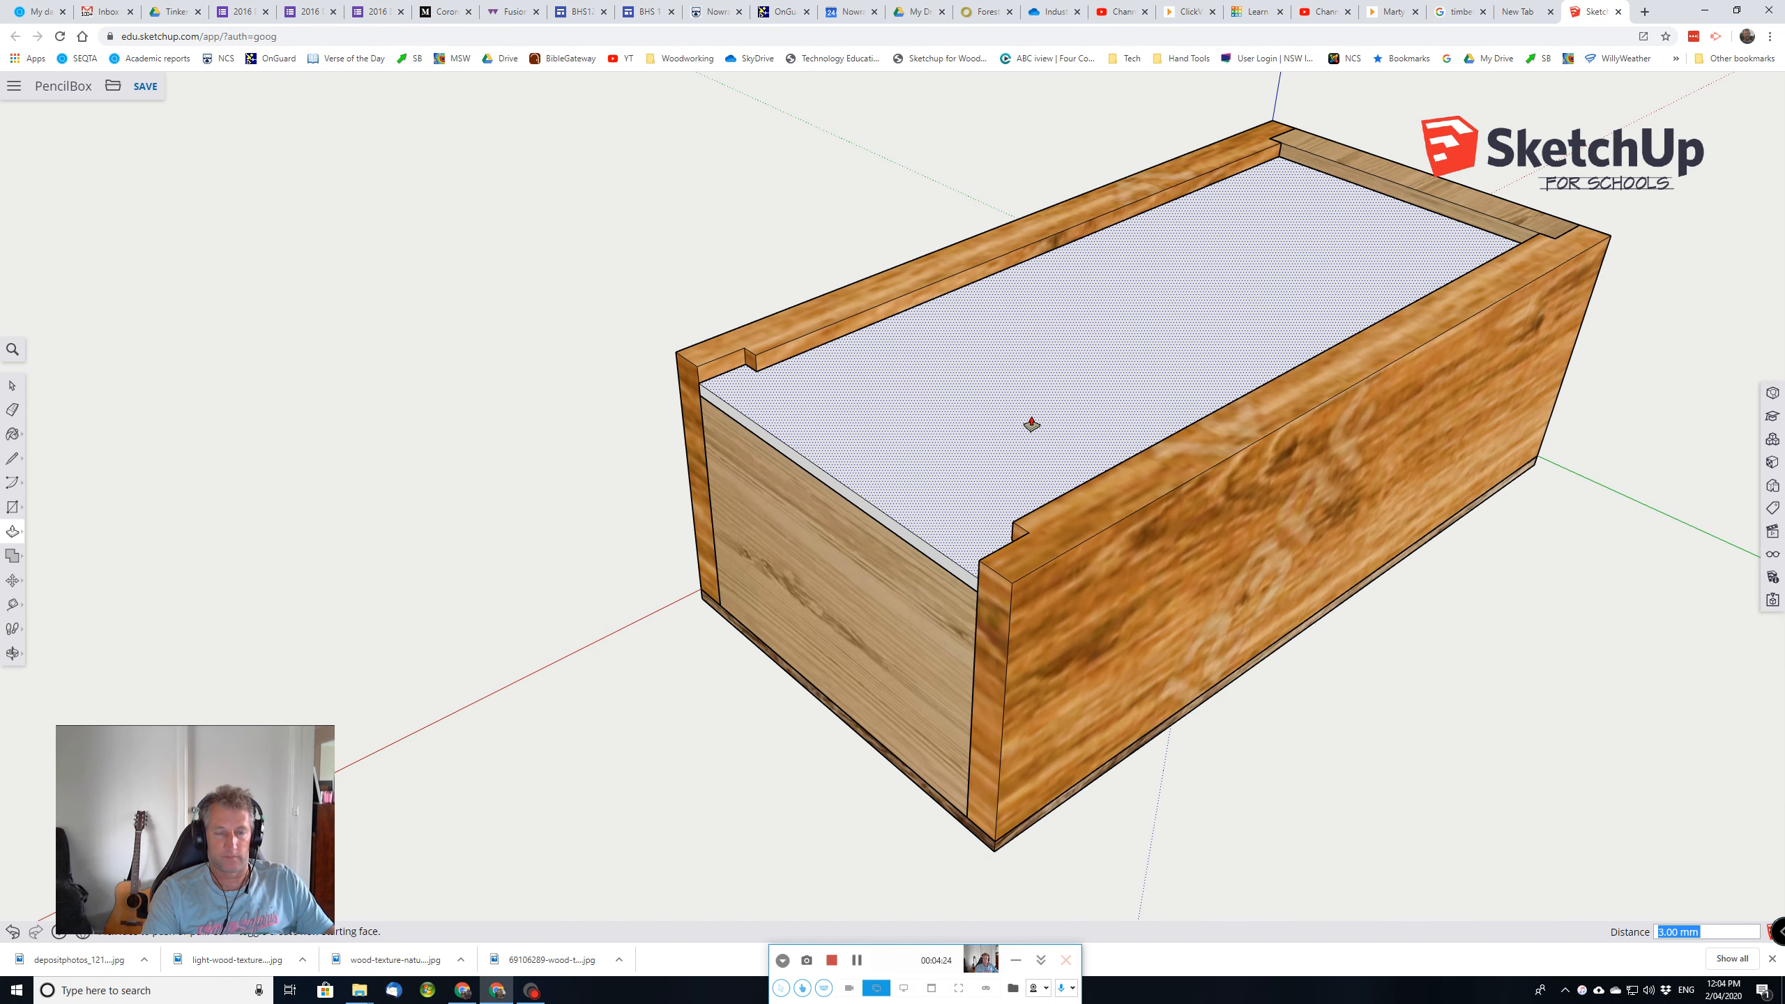
{"action": "key", "text": "space"}
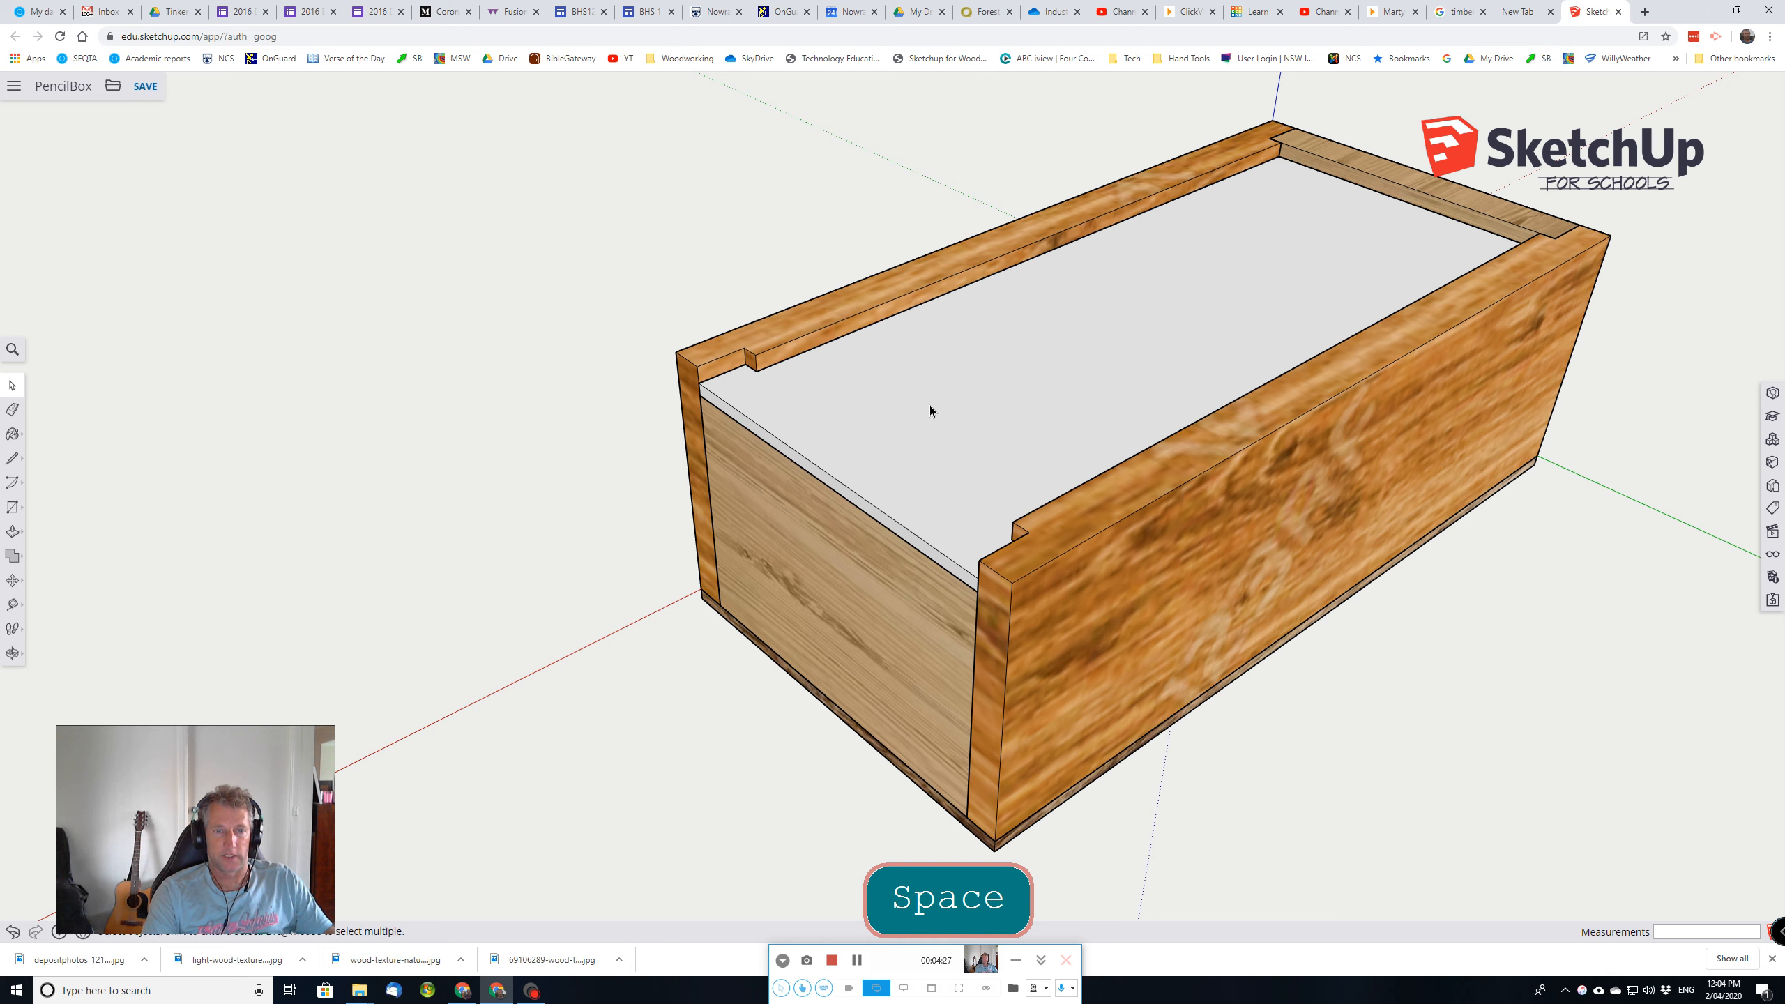
{"action": "left_click", "coordinate": [944, 403]}
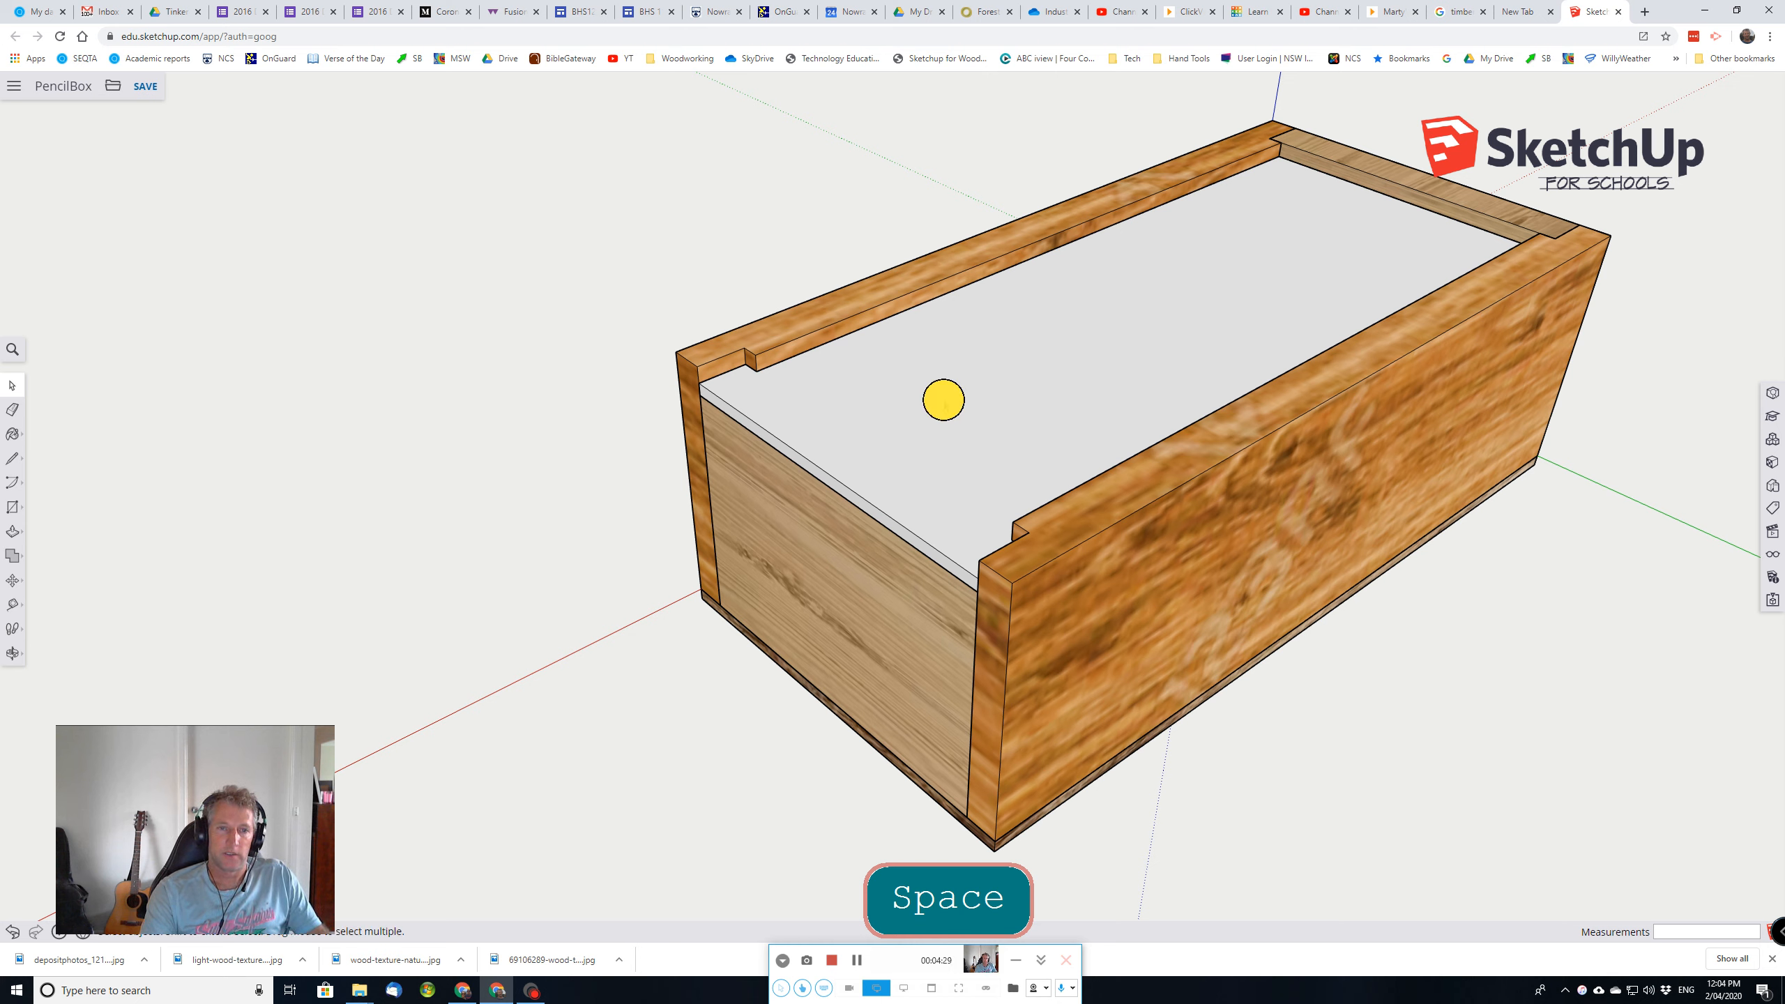
{"action": "right_click", "coordinate": [944, 403]}
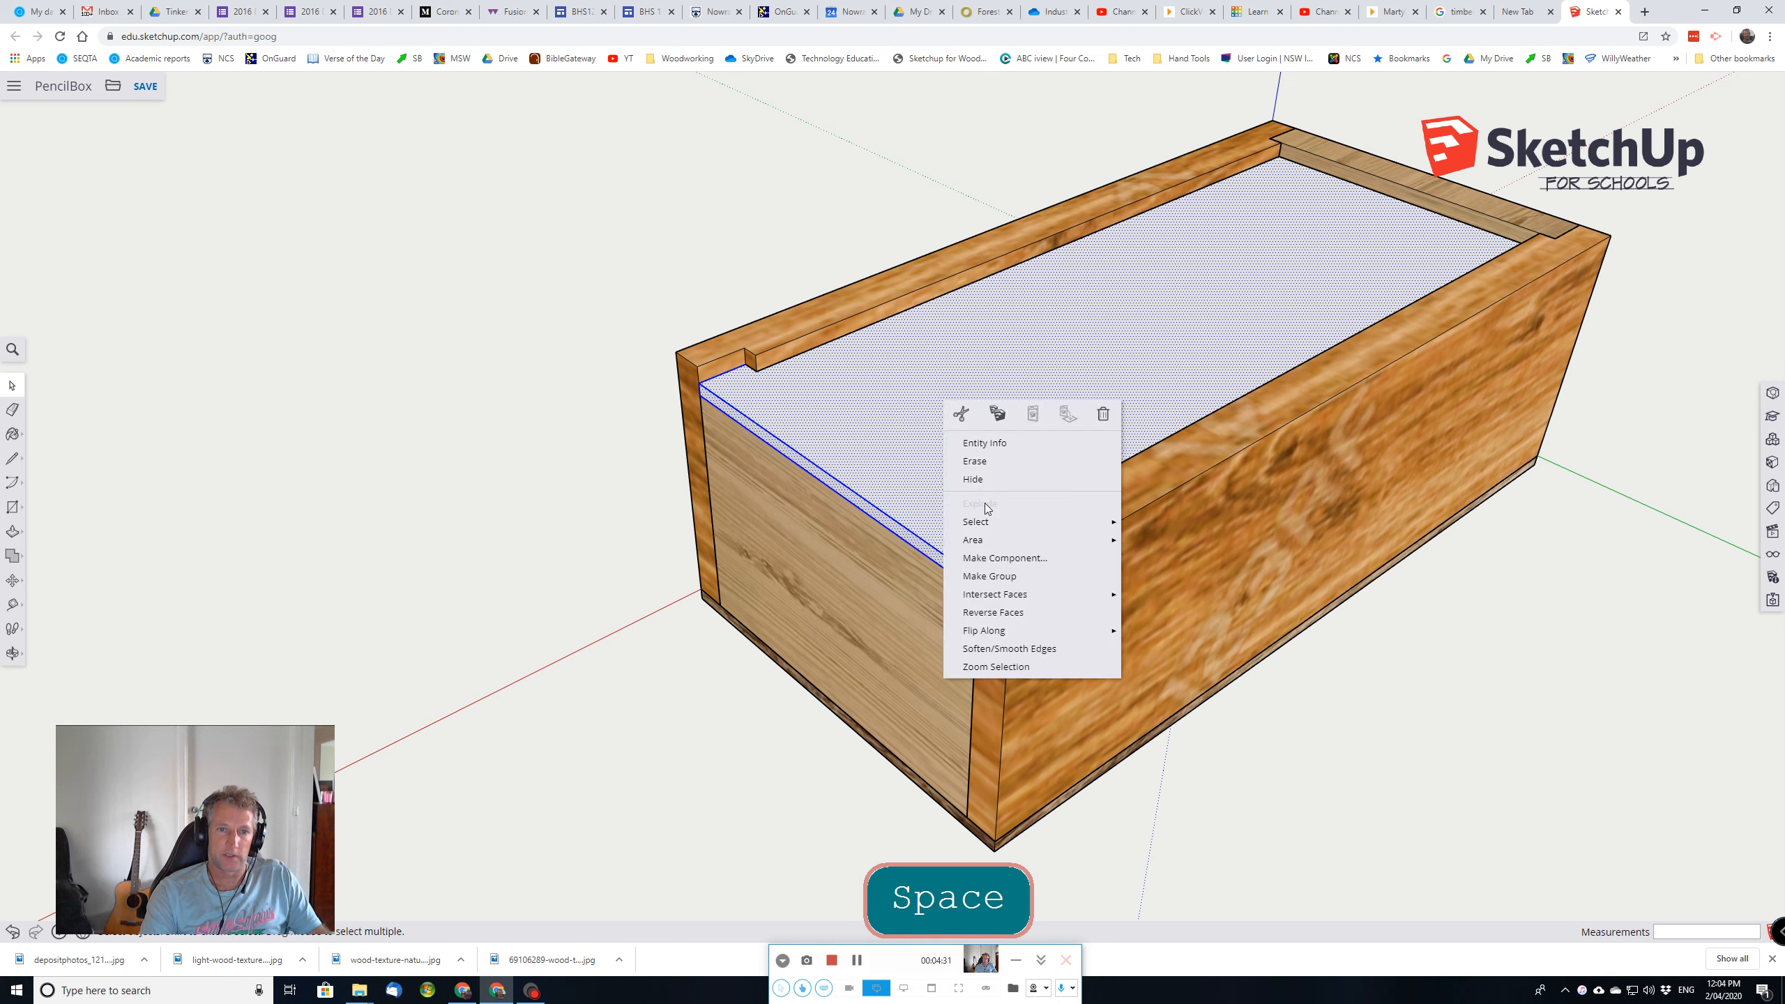
{"action": "left_click", "coordinate": [993, 558]}
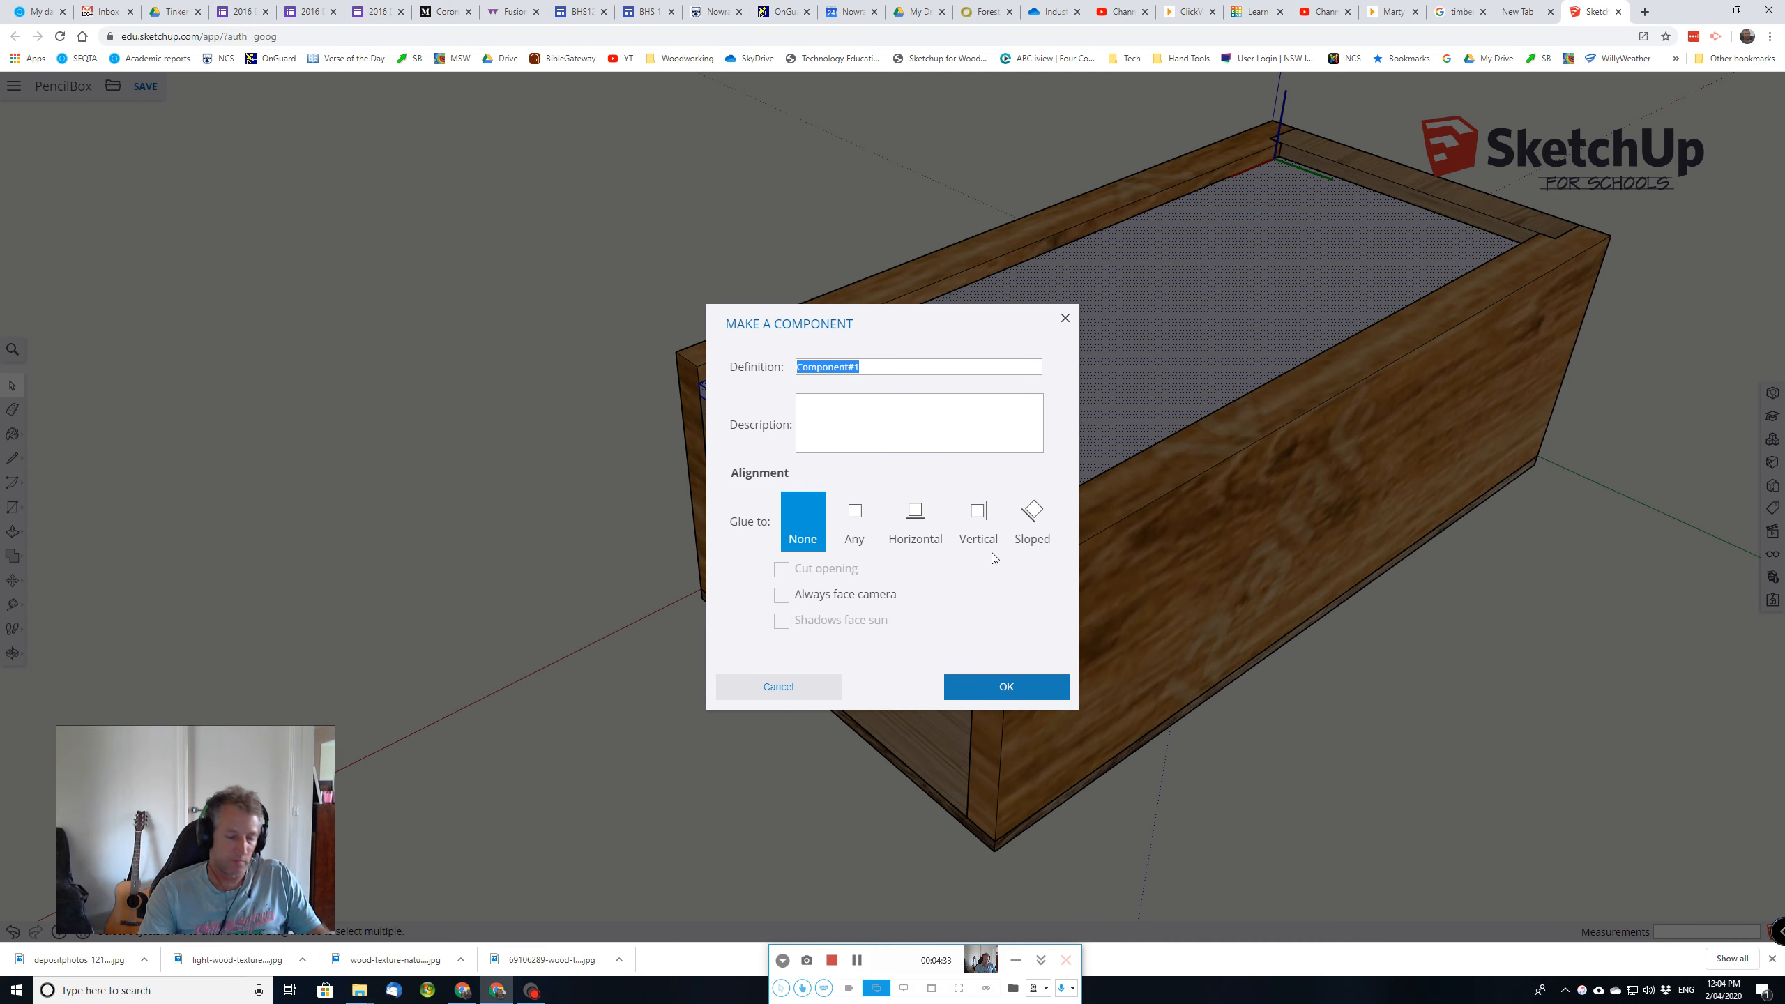
{"action": "type", "text": "lid"}
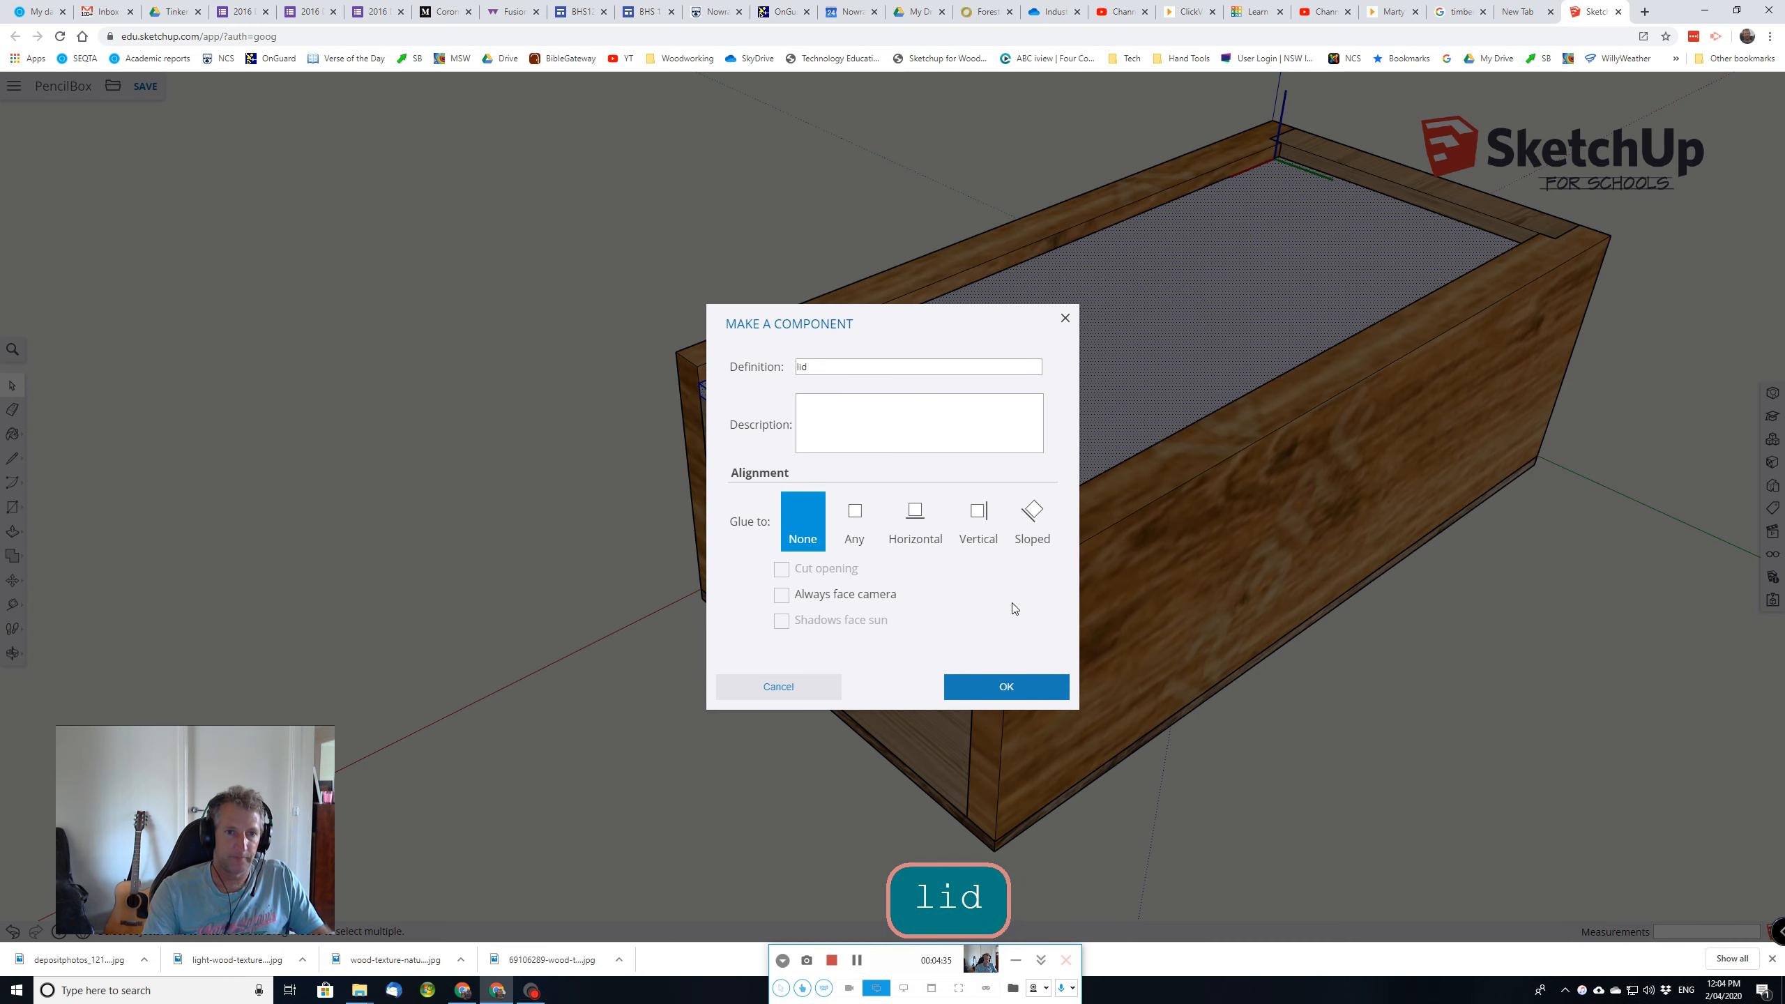
{"action": "left_click", "coordinate": [990, 684]}
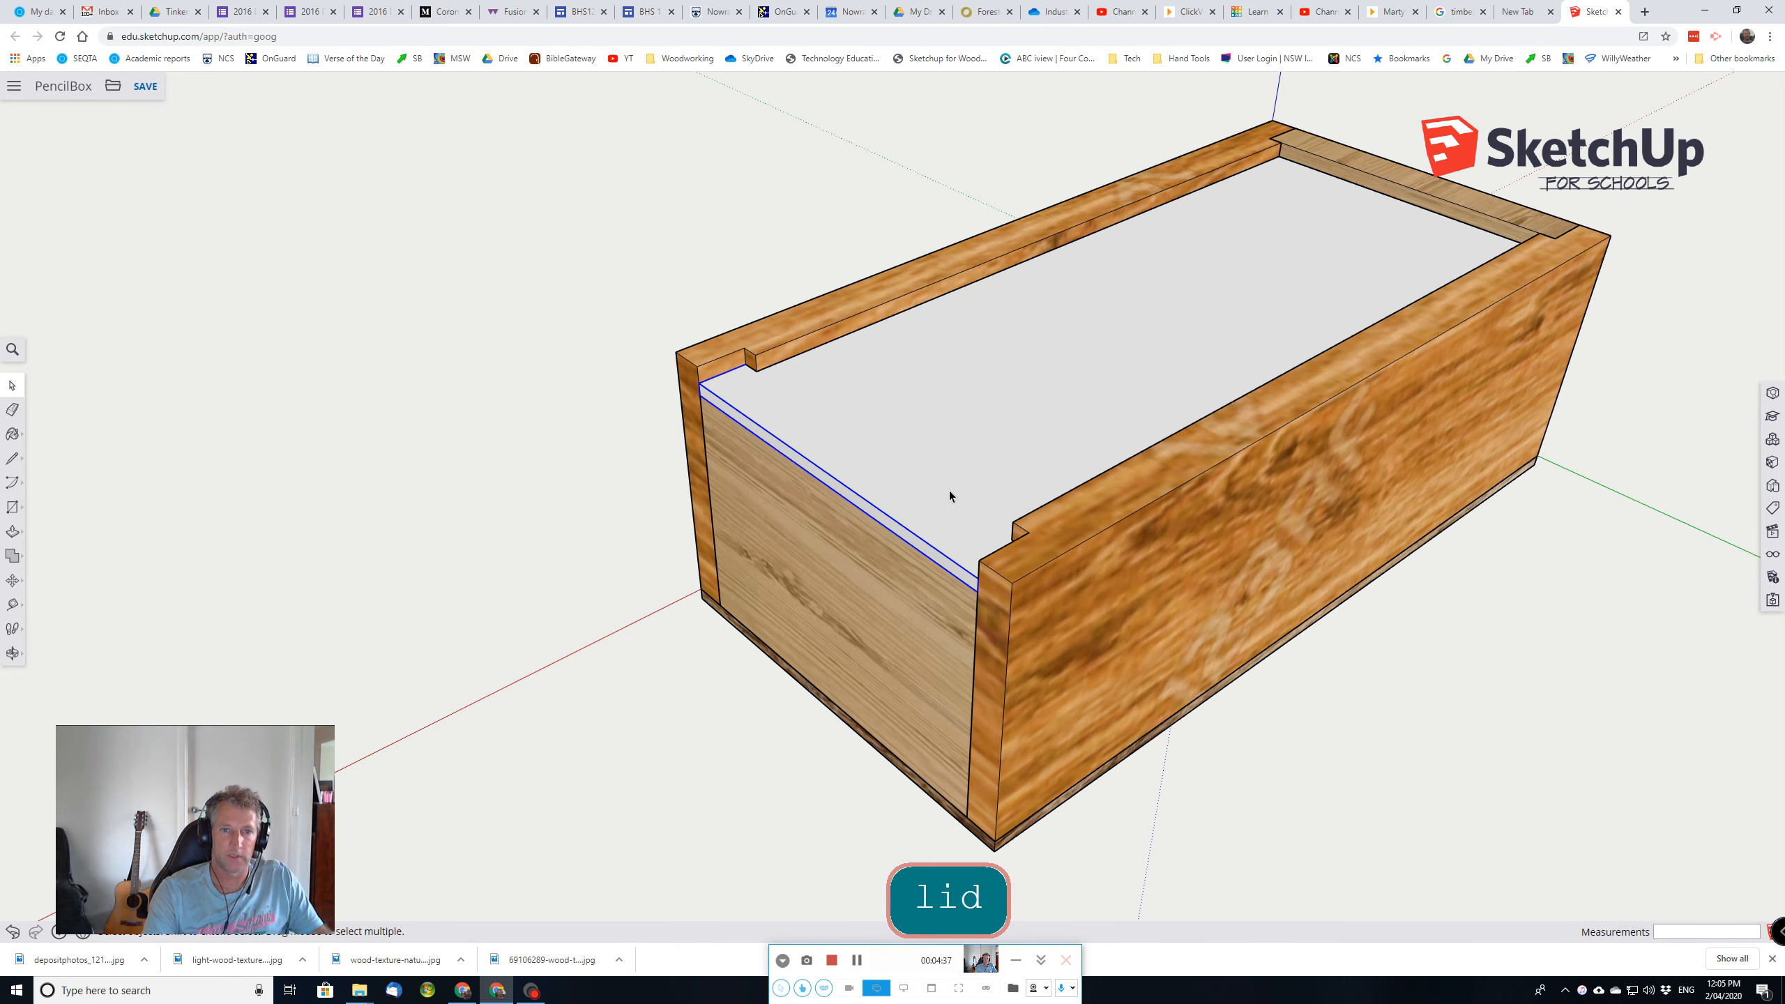
Step: Paint the lid component with the dark wood material Marty3 and deselect it
{"action": "left_click", "coordinate": [1773, 462]}
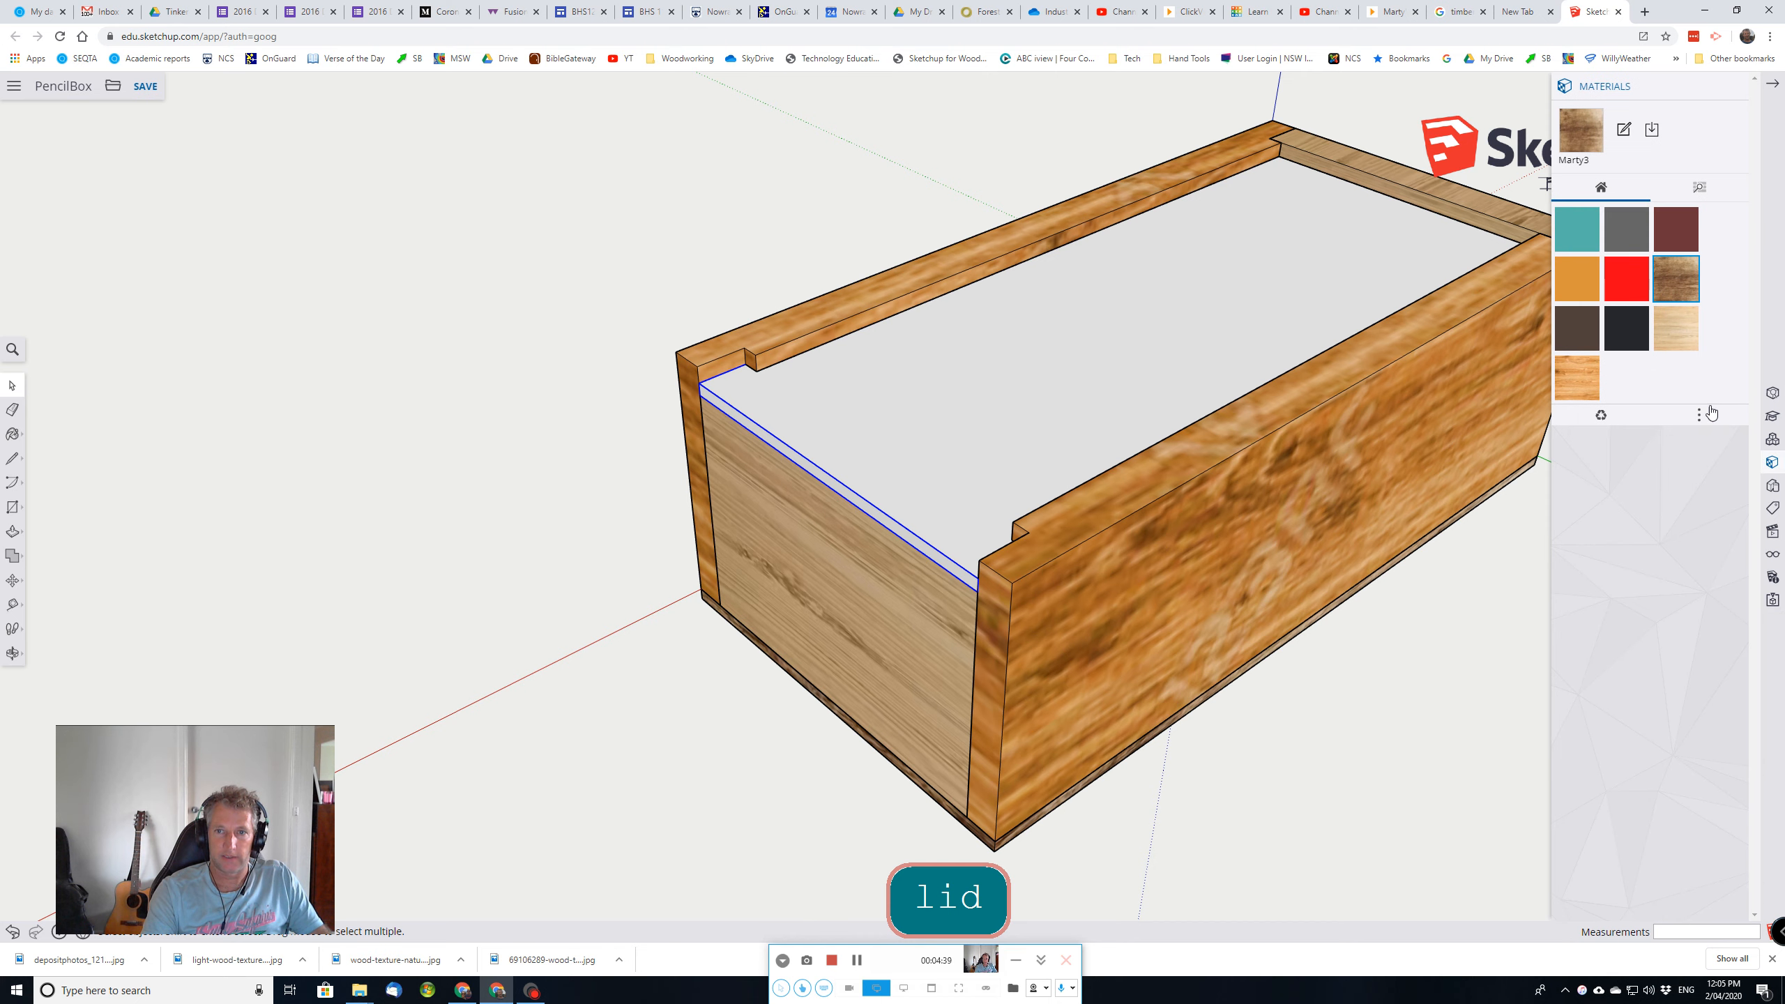
{"action": "left_click", "coordinate": [1675, 281]}
{"action": "left_click", "coordinate": [1108, 319]}
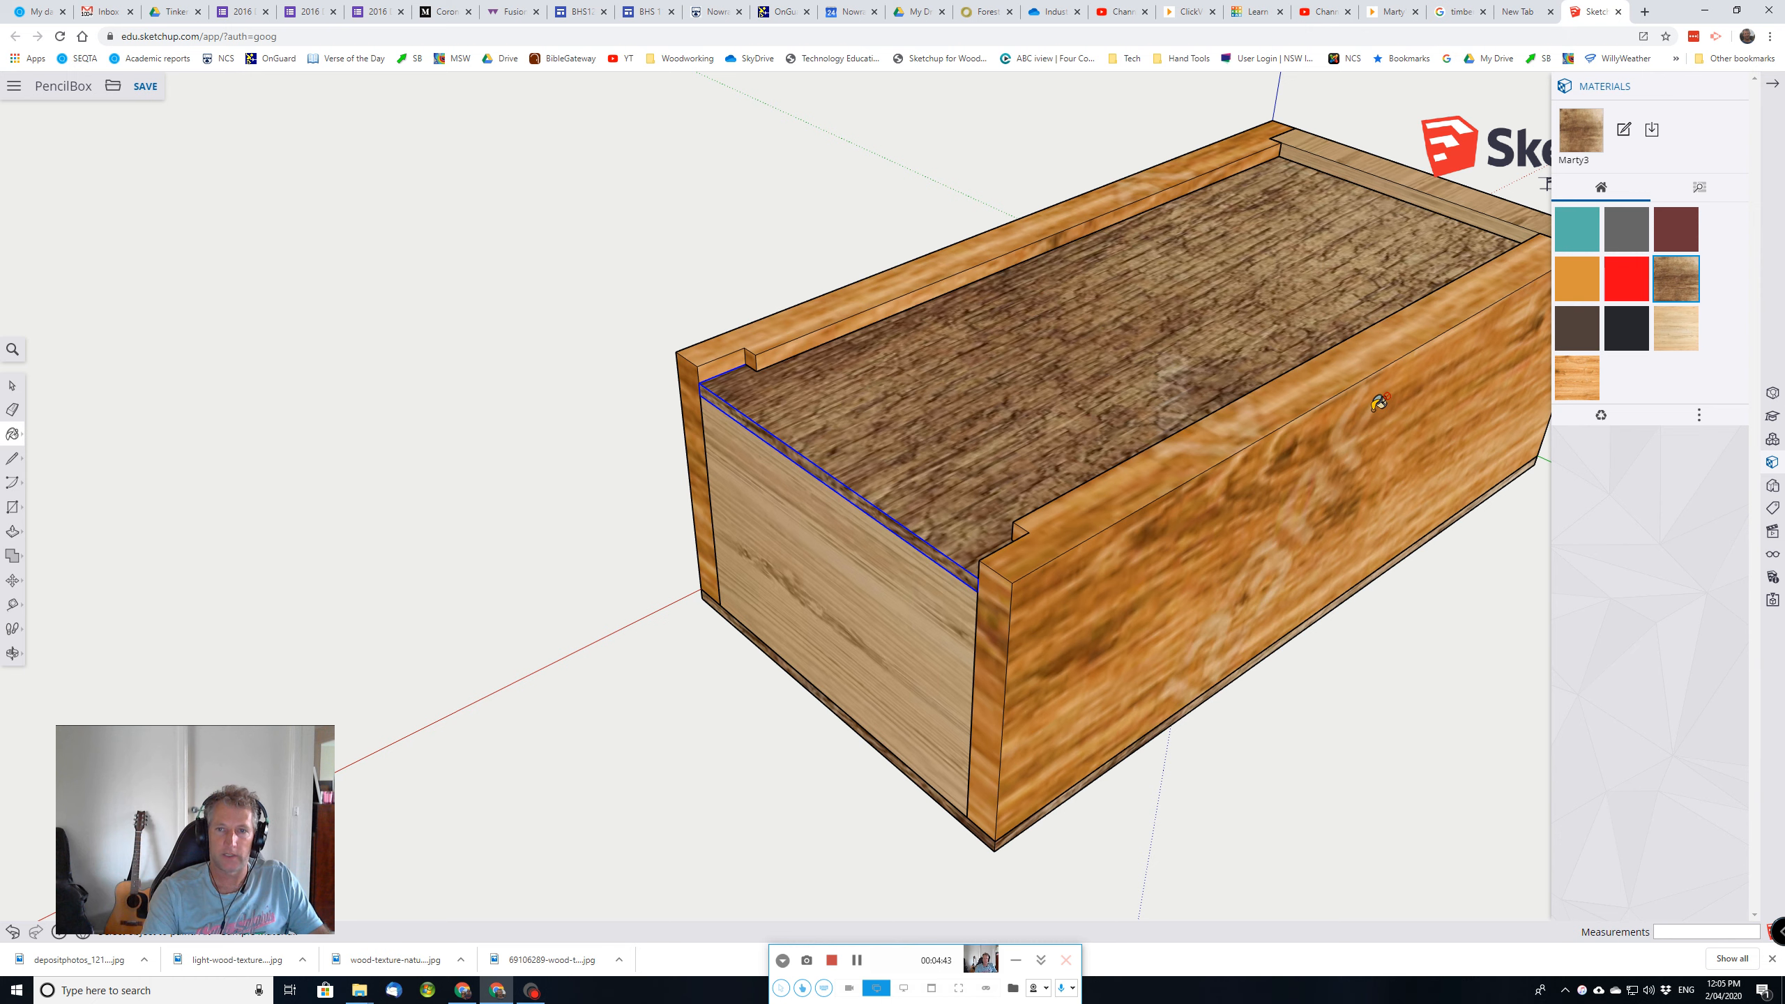
{"action": "left_click", "coordinate": [1738, 92]}
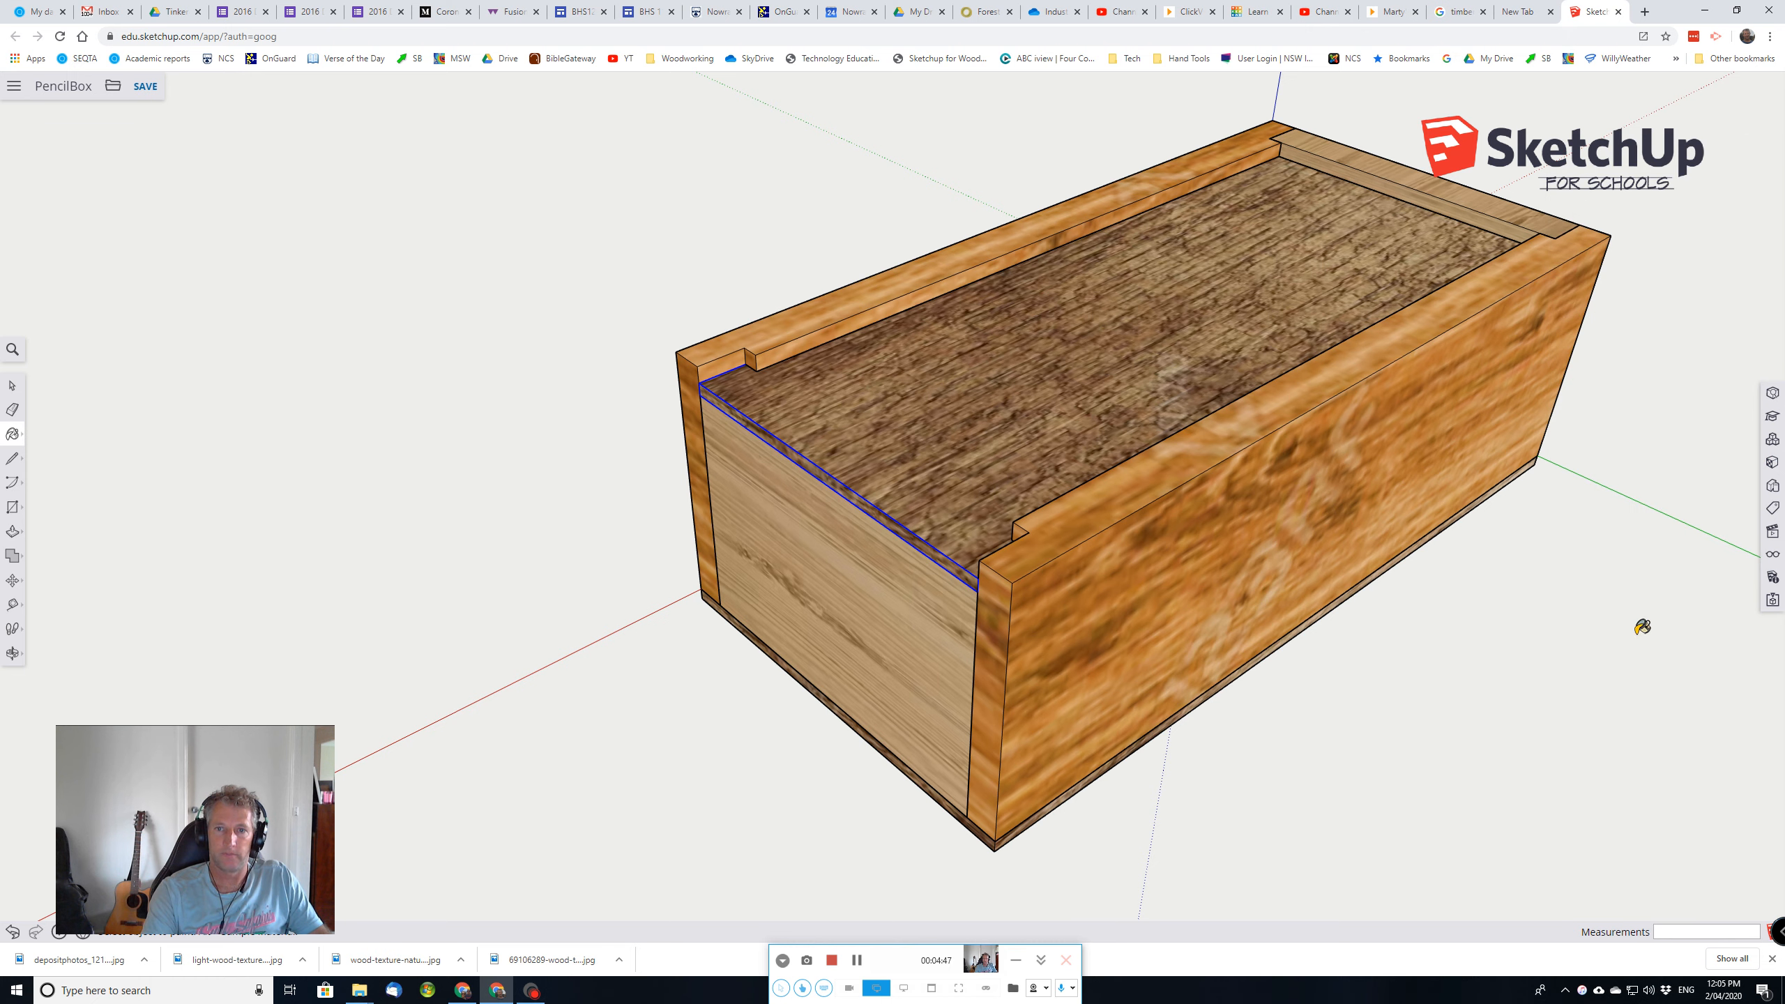
{"action": "key", "text": "space"}
{"action": "key", "text": "space"}
{"action": "left_click", "coordinate": [1475, 662]}
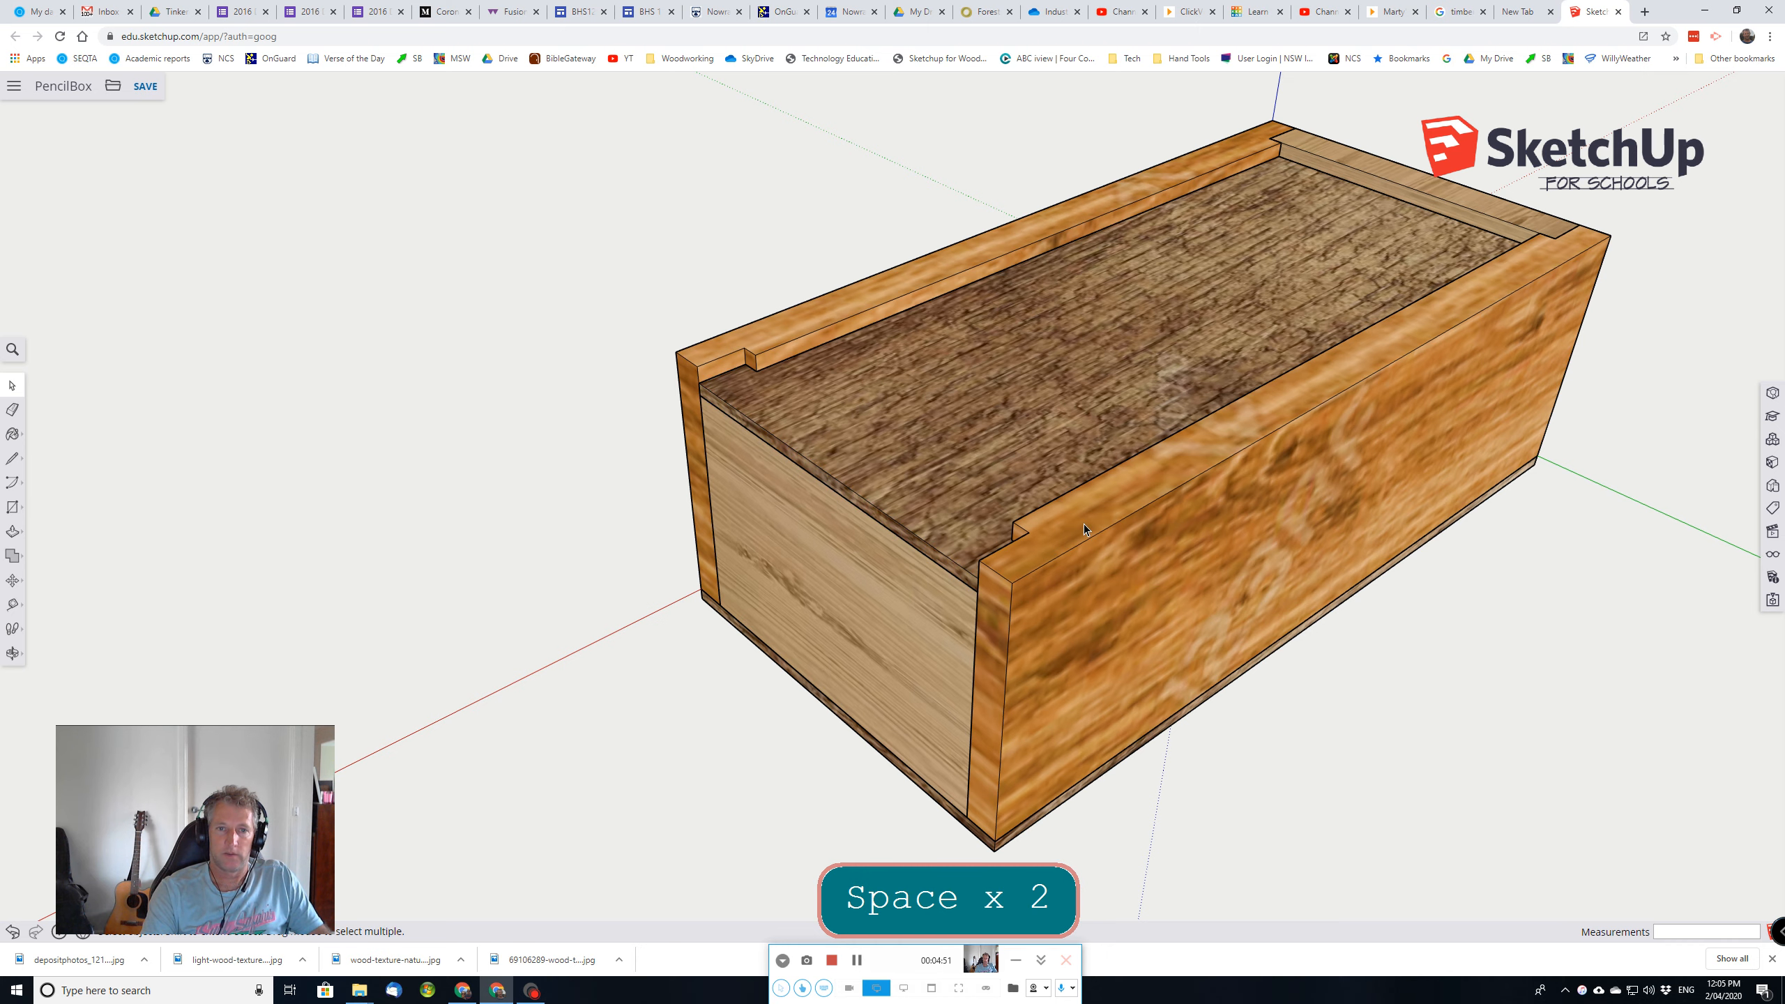
Step: Draw an 85 by 12 mm rectangle across the lid's near end, from the groove notch to the opposite side's end corner
{"action": "middle_click_drag", "start_coordinate": [1084, 525], "coordinate": [984, 534]}
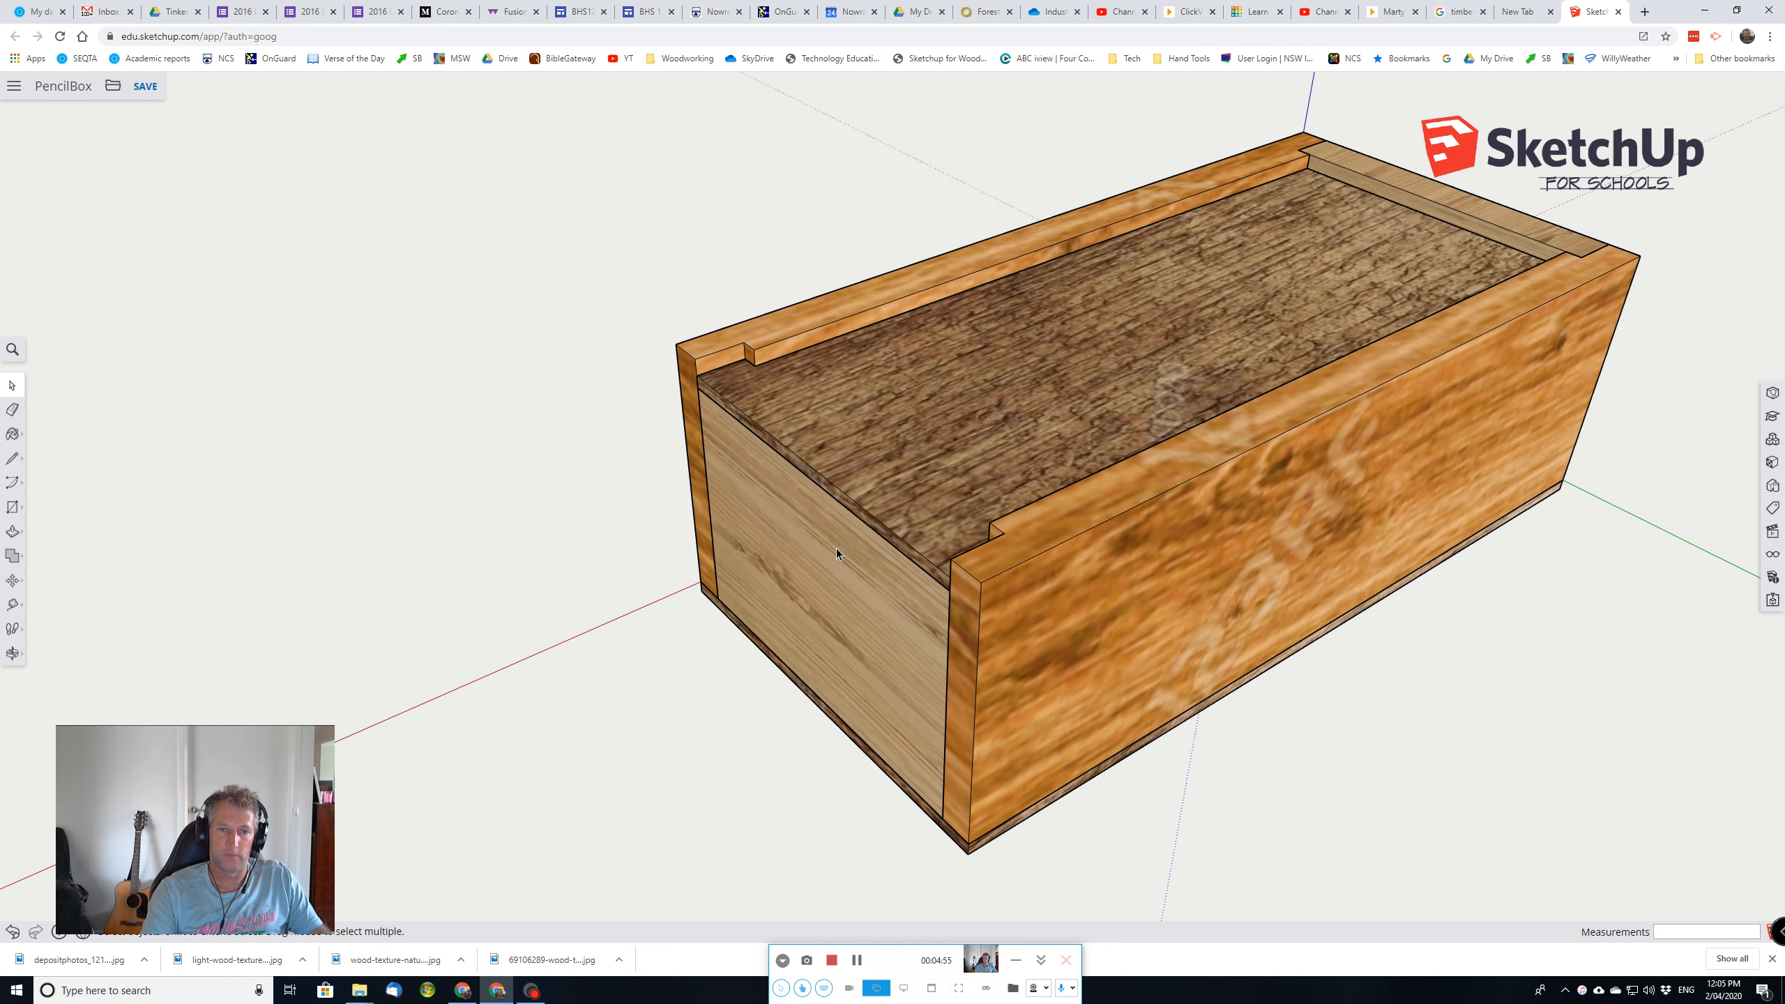
{"action": "middle_click_drag", "start_coordinate": [837, 550], "coordinate": [805, 461]}
{"action": "scroll", "coordinate": [805, 461], "scroll_direction": "up", "scroll_amount": 5}
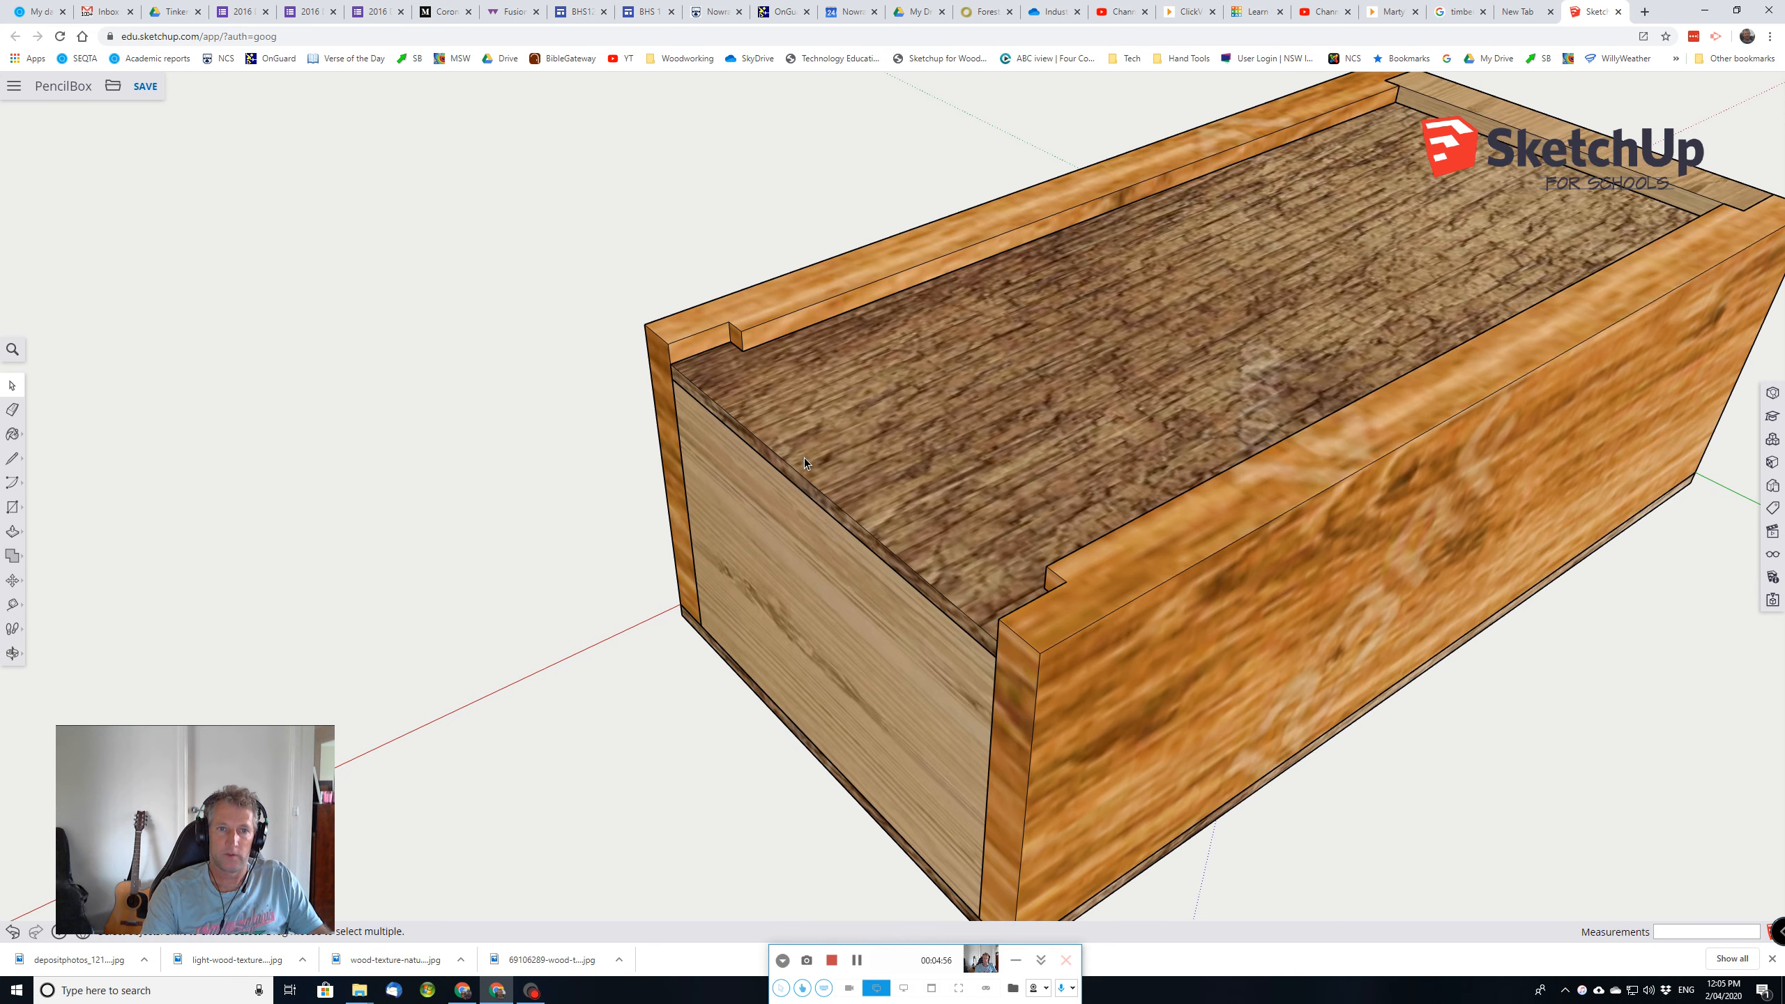
{"action": "scroll", "coordinate": [1060, 662], "scroll_direction": "down", "scroll_amount": 1}
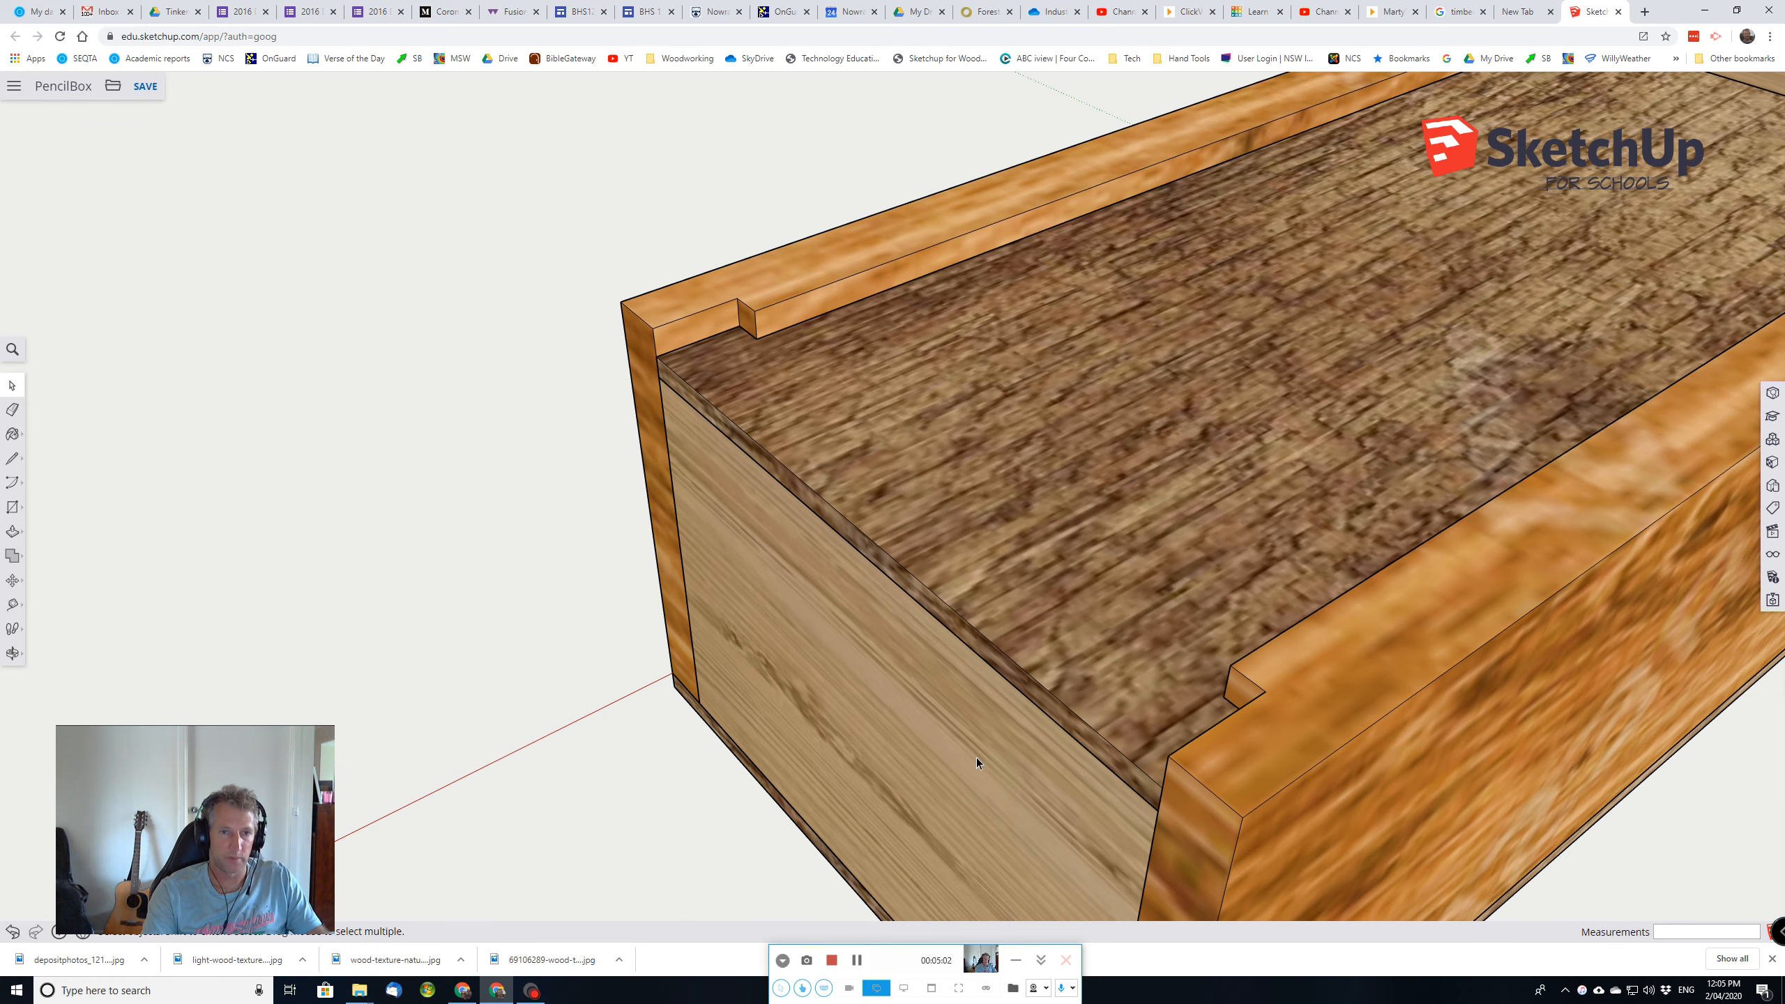
{"action": "key", "text": "r"}
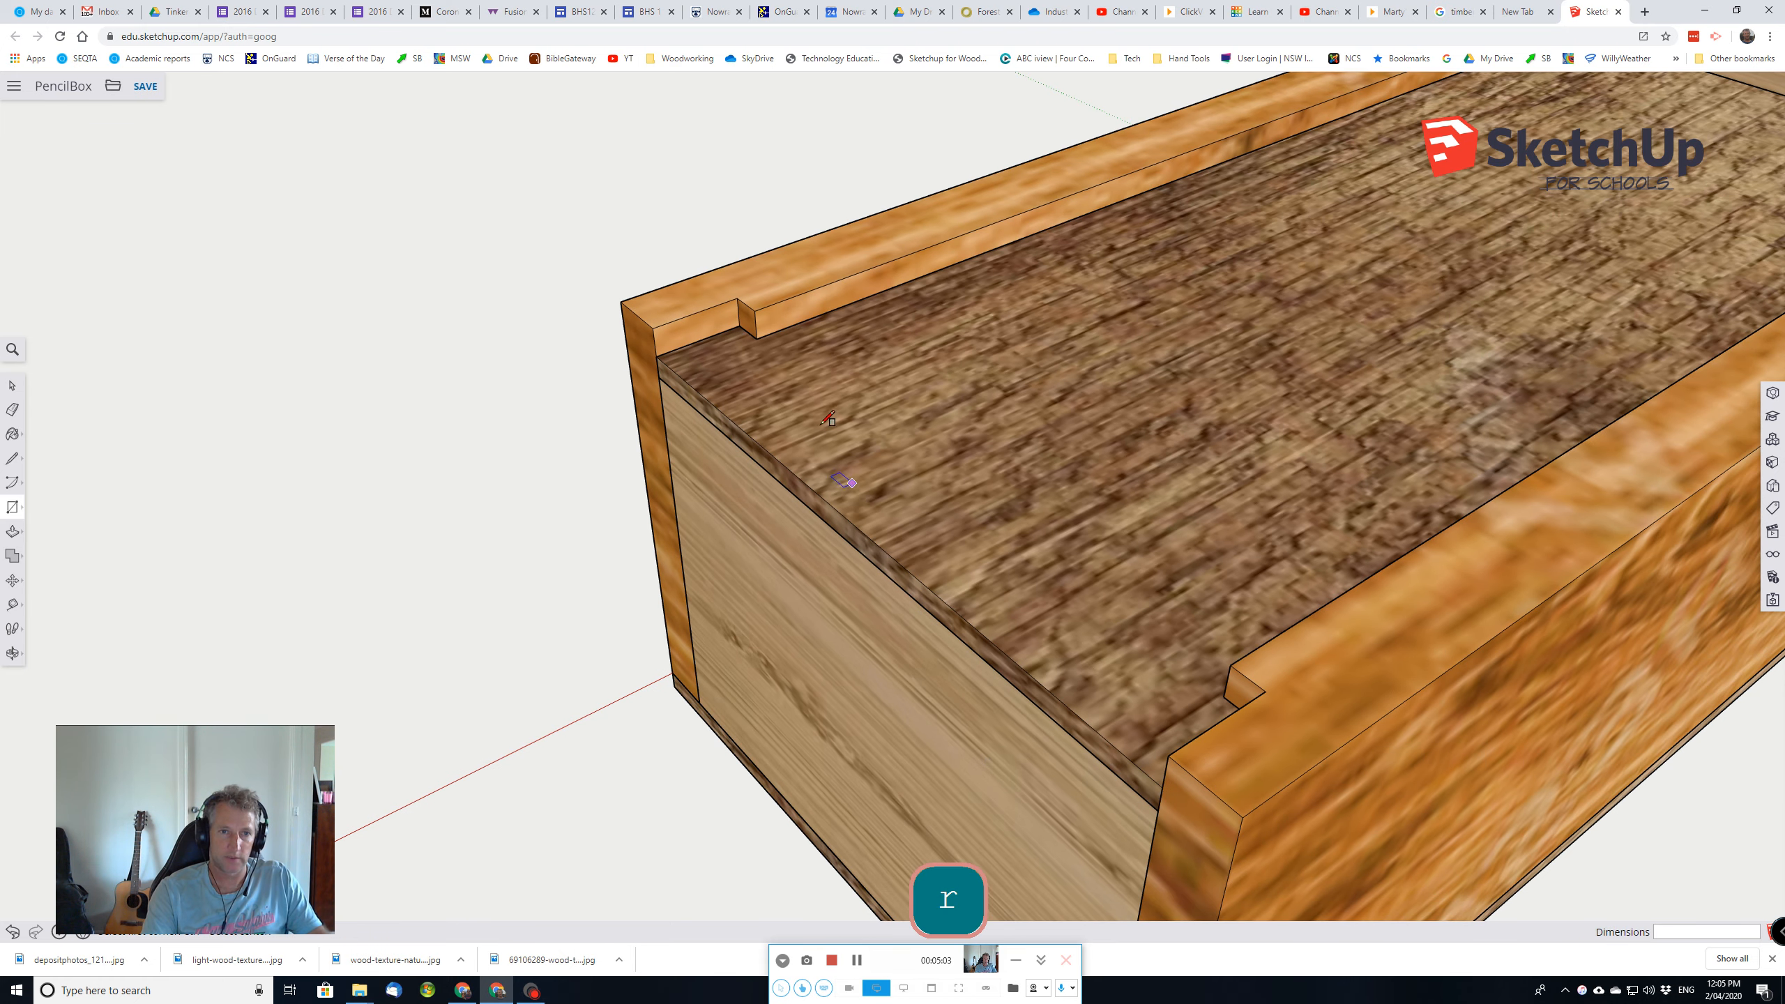
{"action": "left_click", "coordinate": [740, 326]}
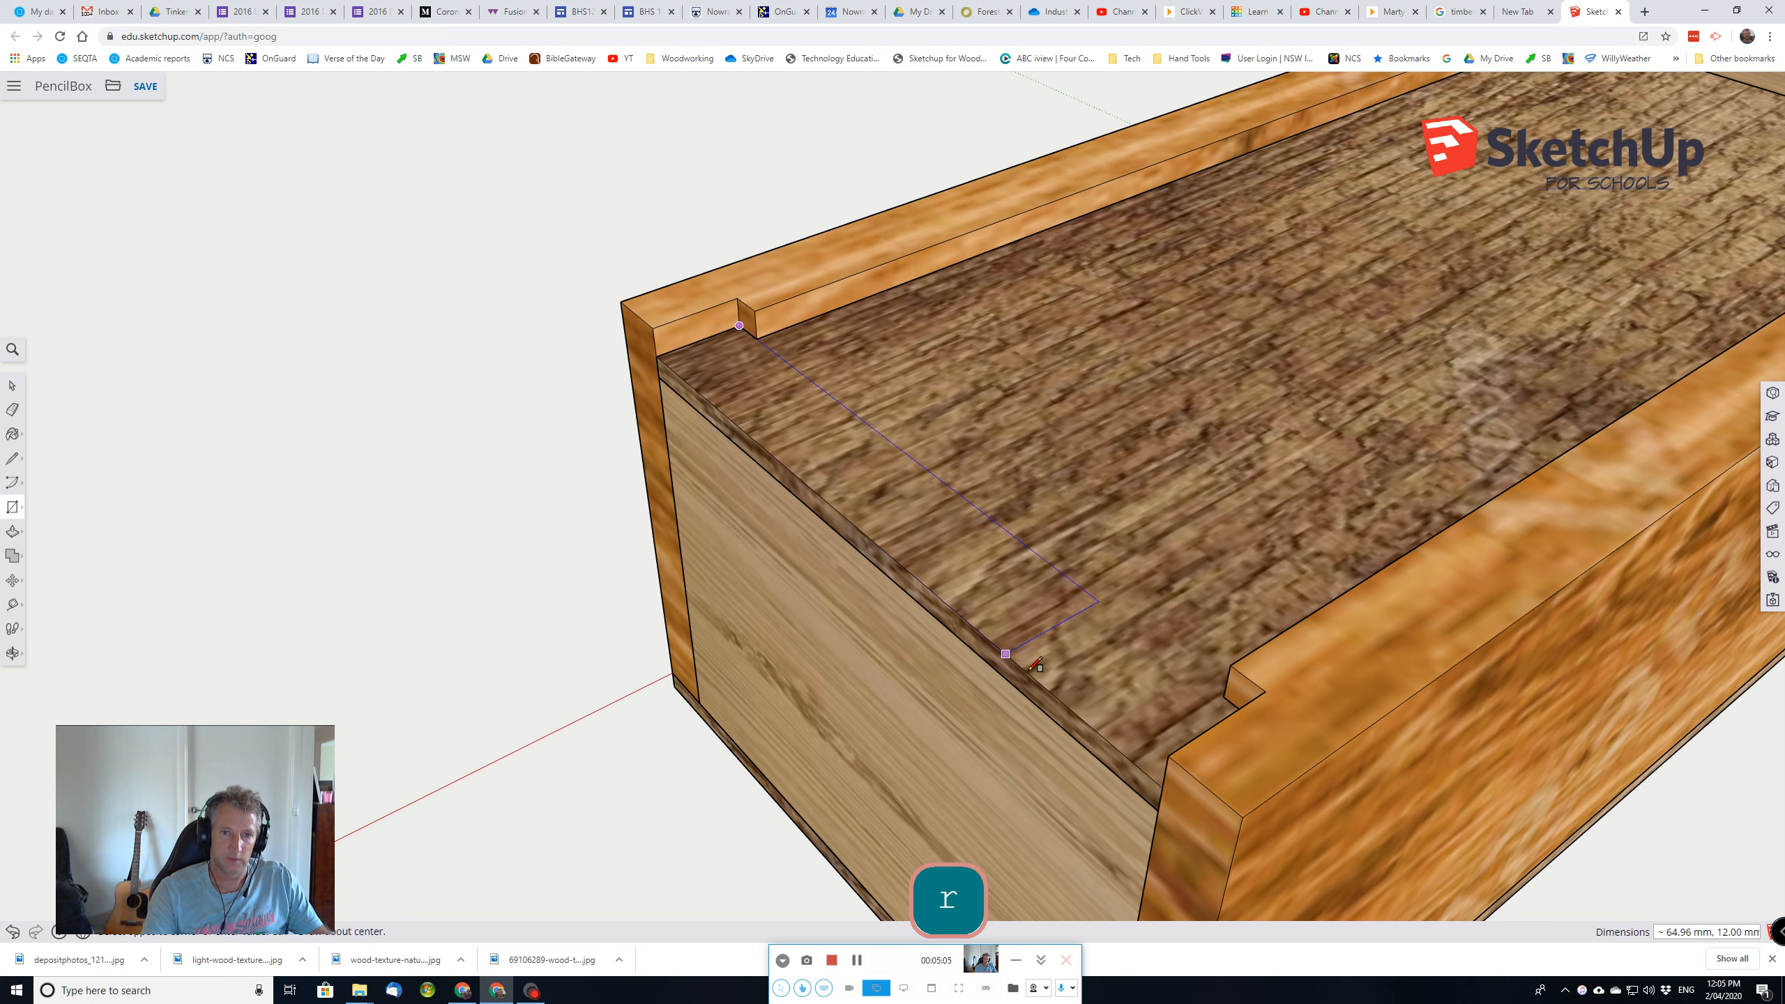
{"action": "left_click", "coordinate": [1163, 787]}
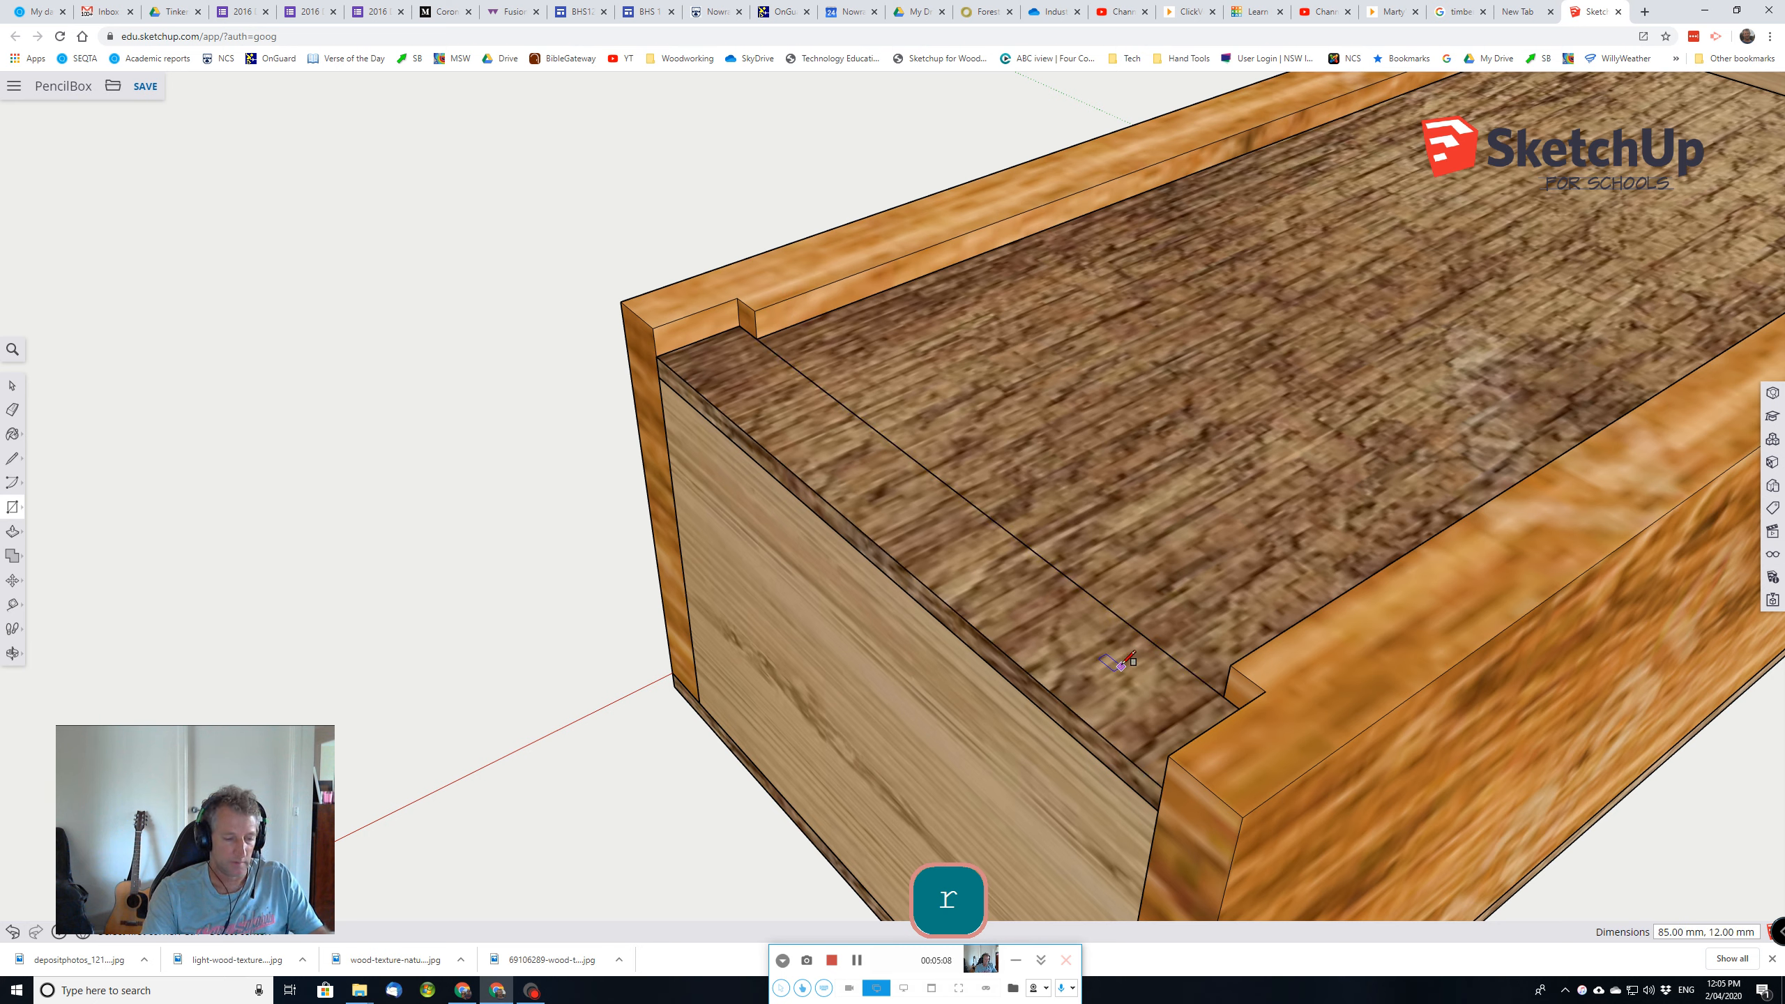
Step: Push/Pull the end strip rectangle on the lid upward by 3 mm
{"action": "key", "text": "p"}
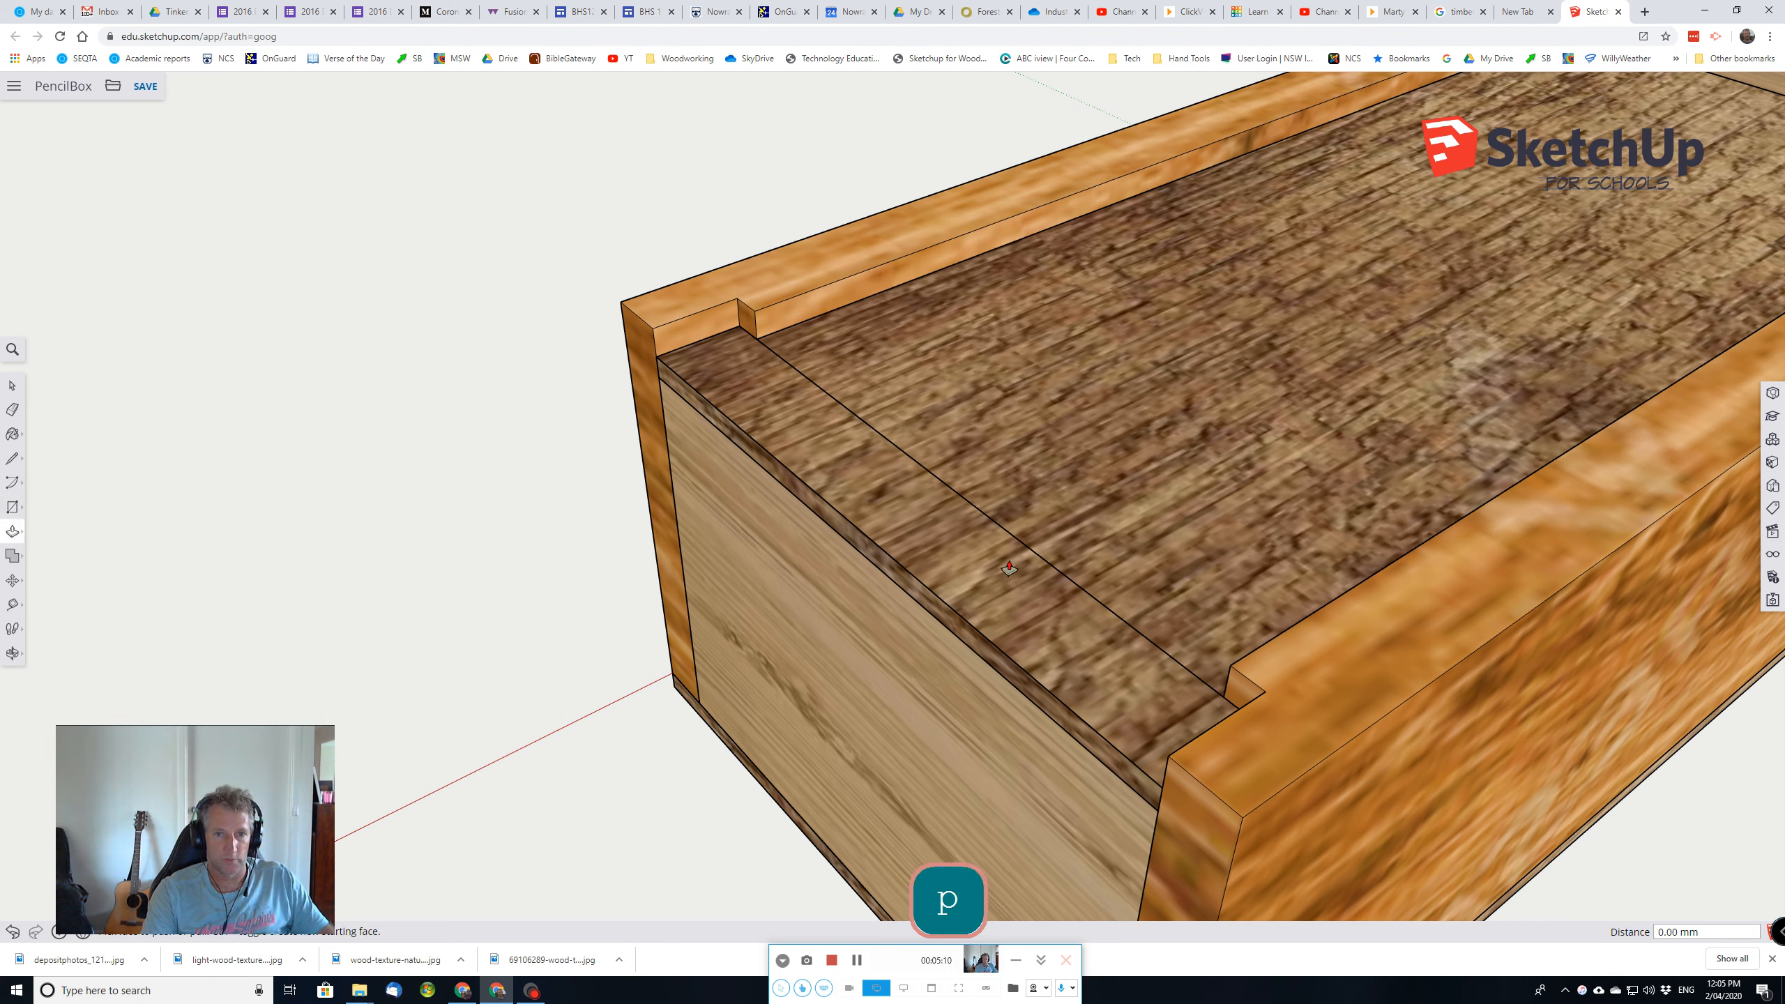
{"action": "left_click", "coordinate": [996, 570]}
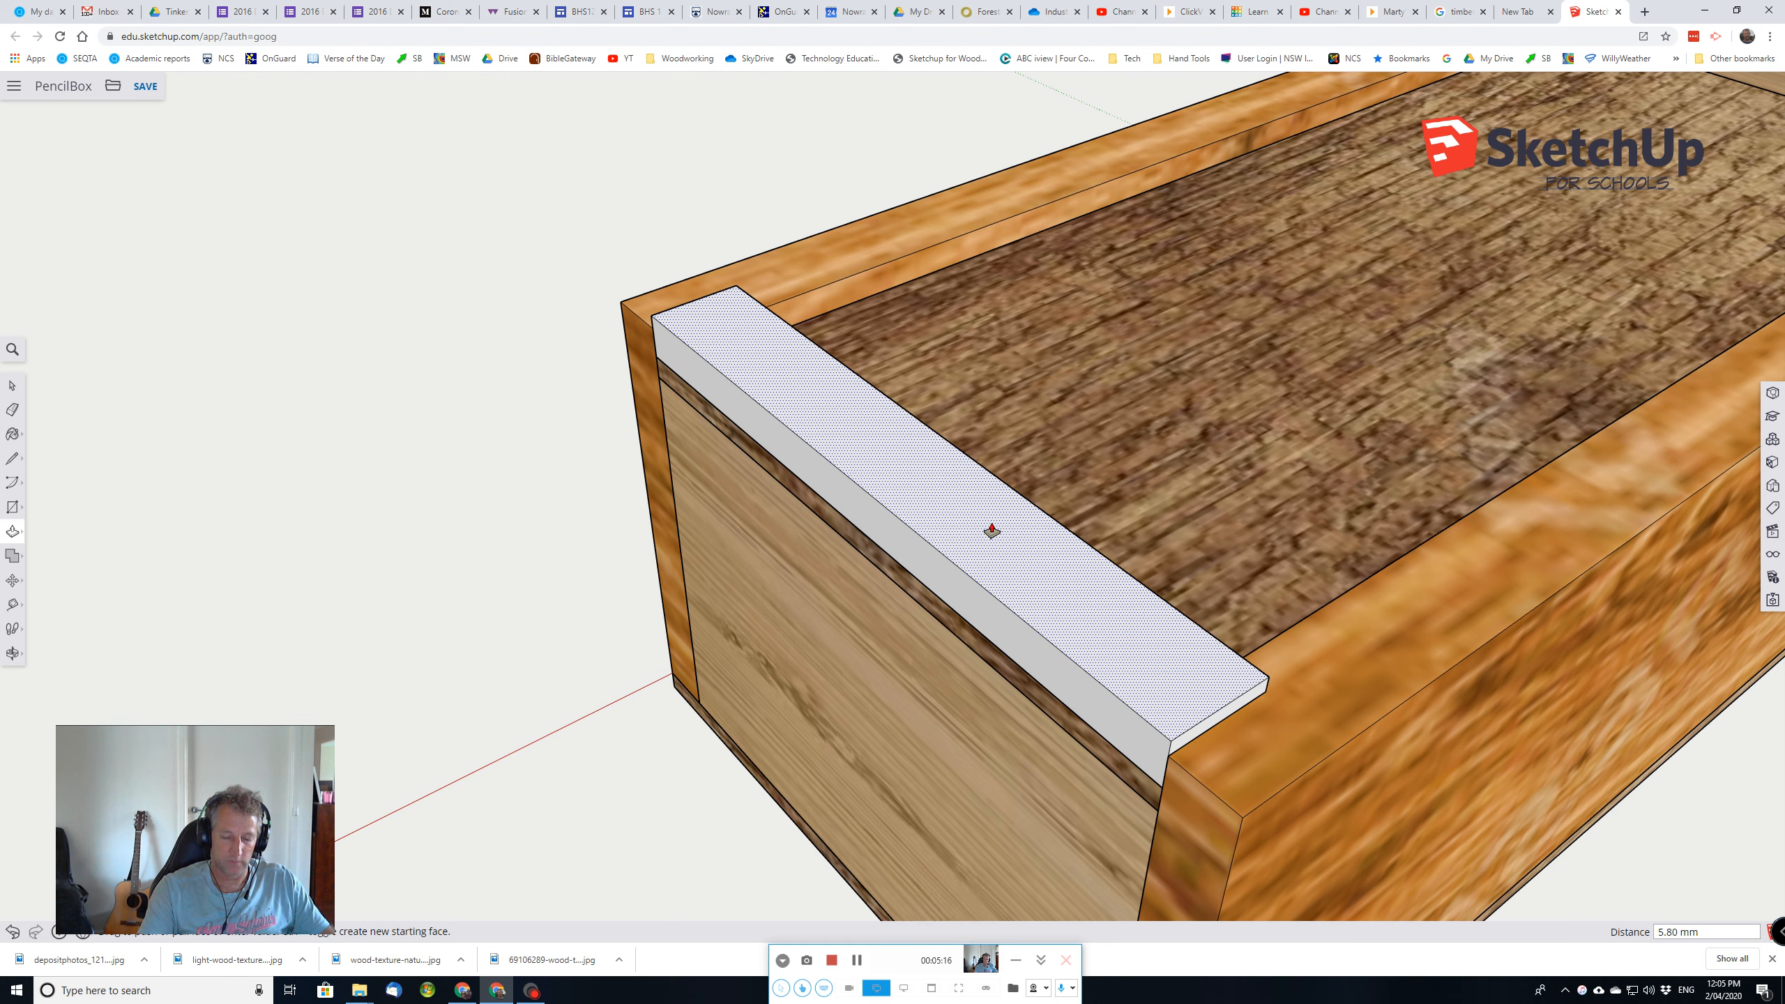
{"action": "type", "text": "3"}
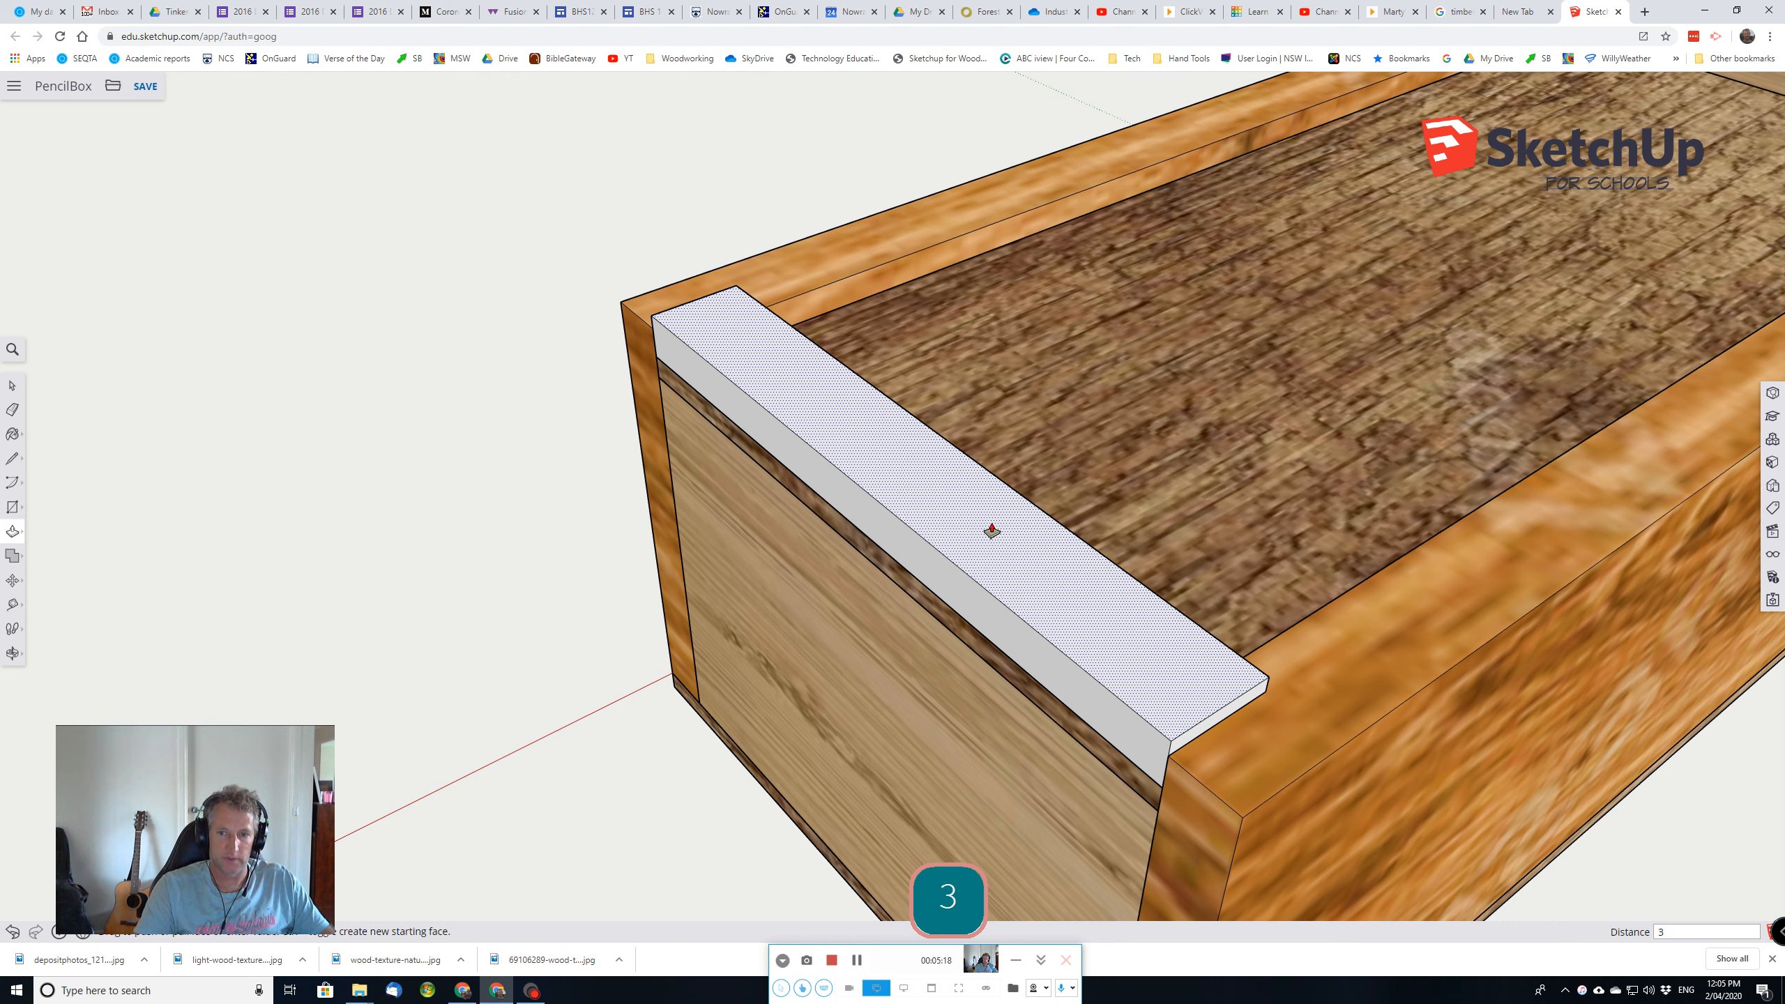
{"action": "key", "text": "Return"}
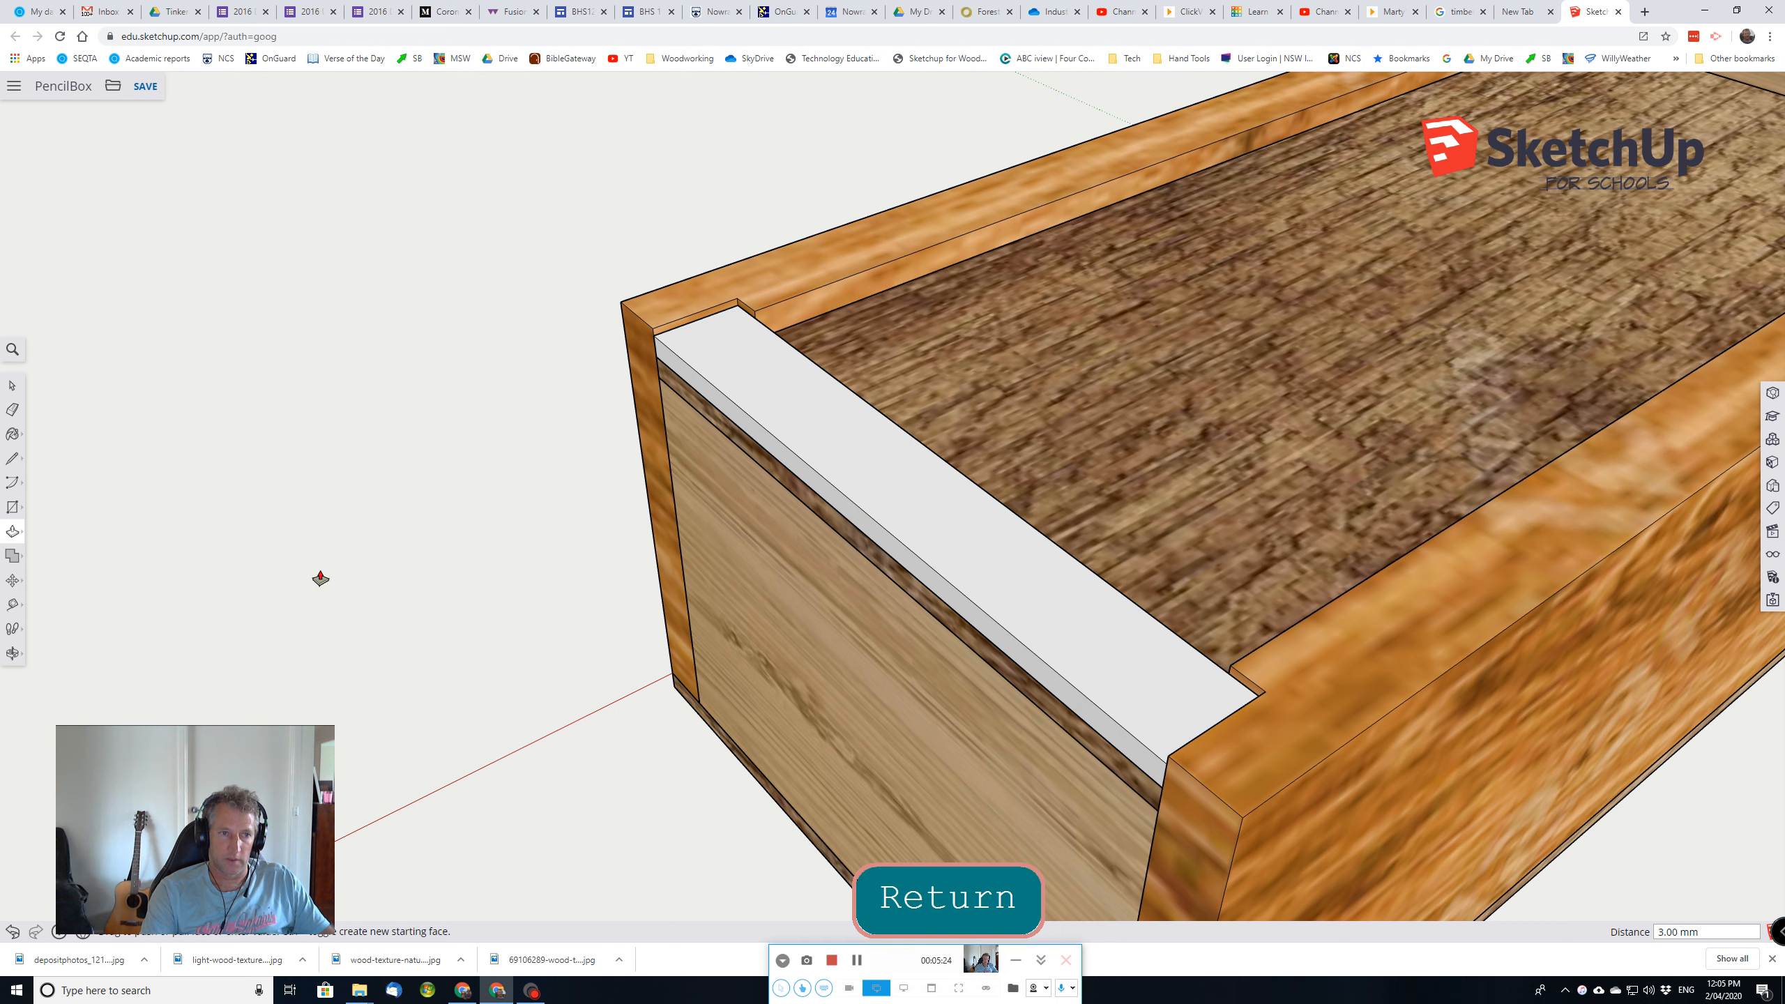
Step: Draw an 85 mm line parallel to the green axis along the middle of the strip's top face, between its short-edge midpoints
{"action": "key", "text": "l"}
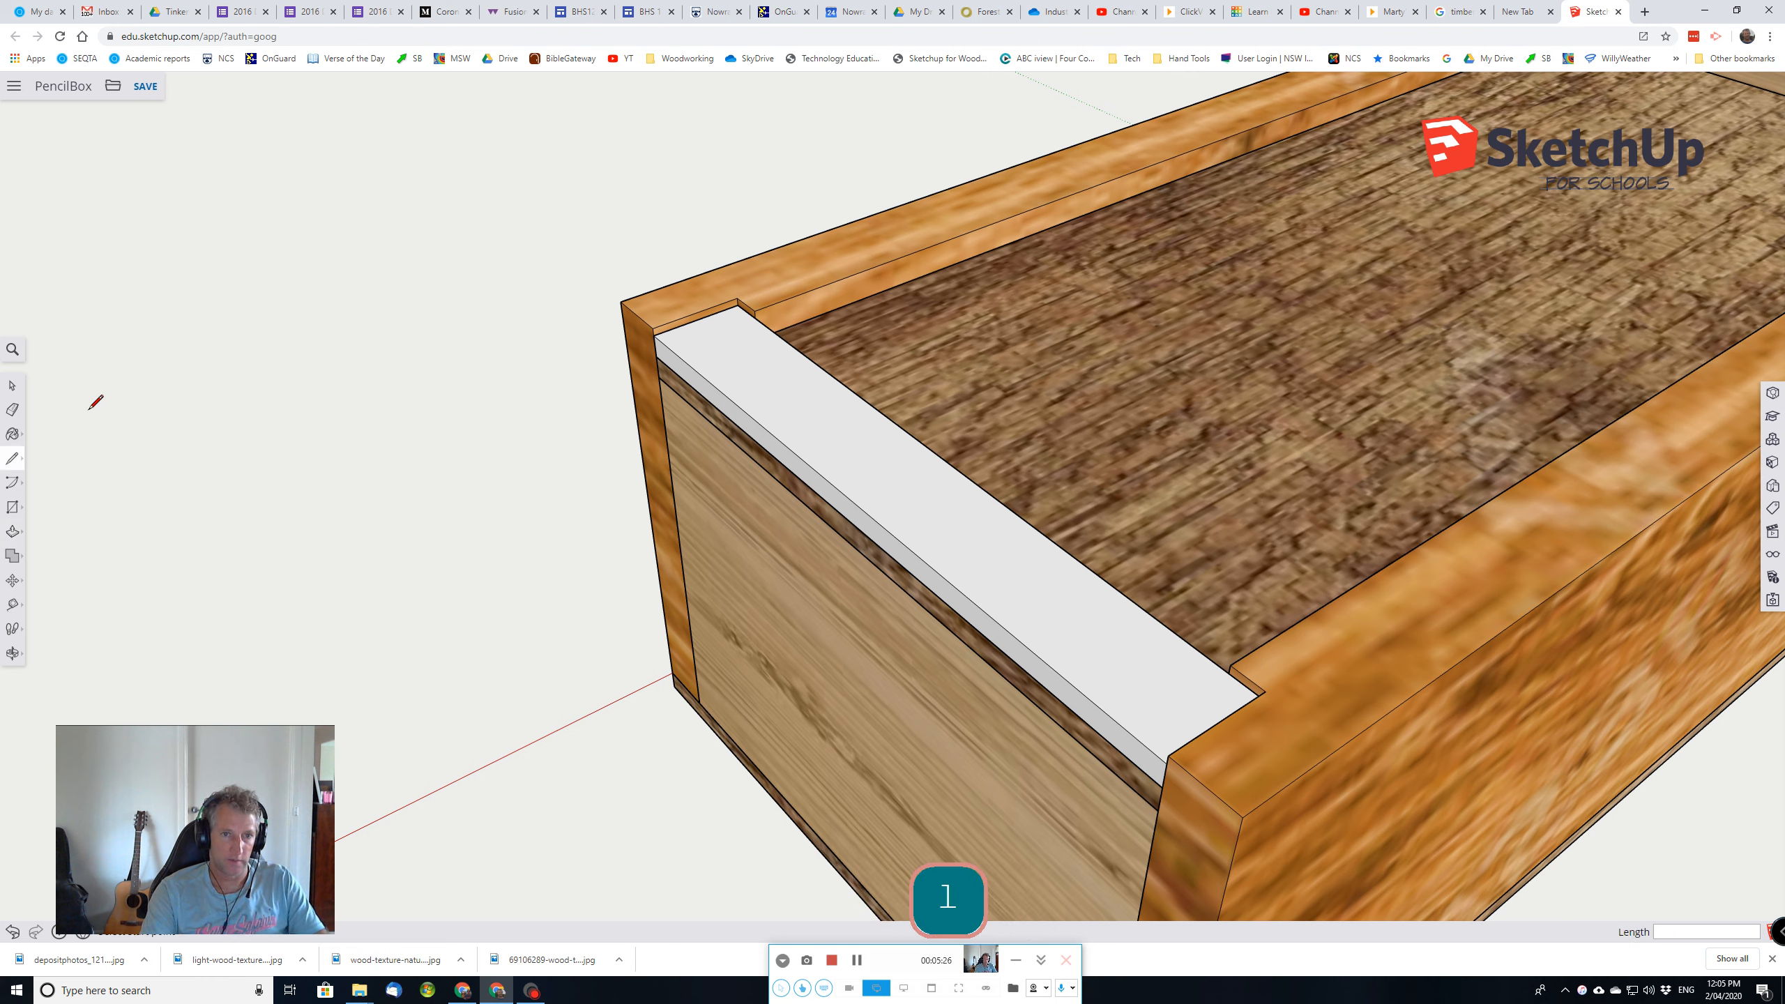
{"action": "left_click", "coordinate": [695, 320]}
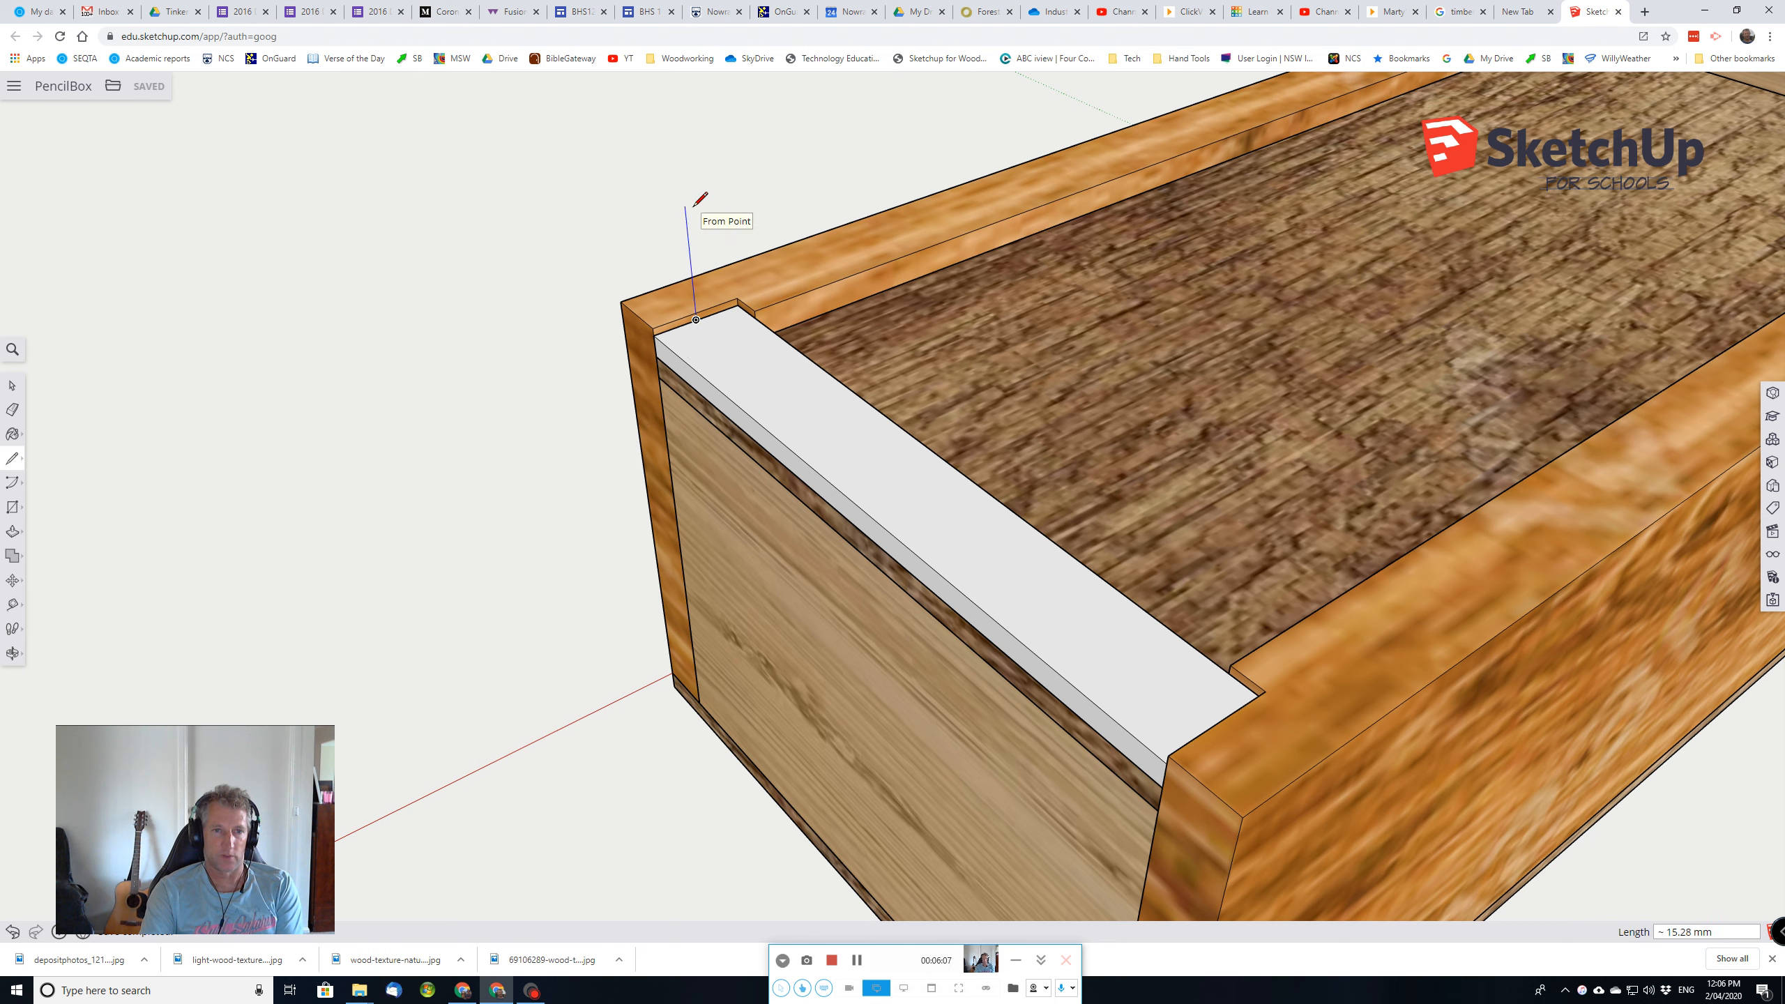
{"action": "key", "text": "Right"}
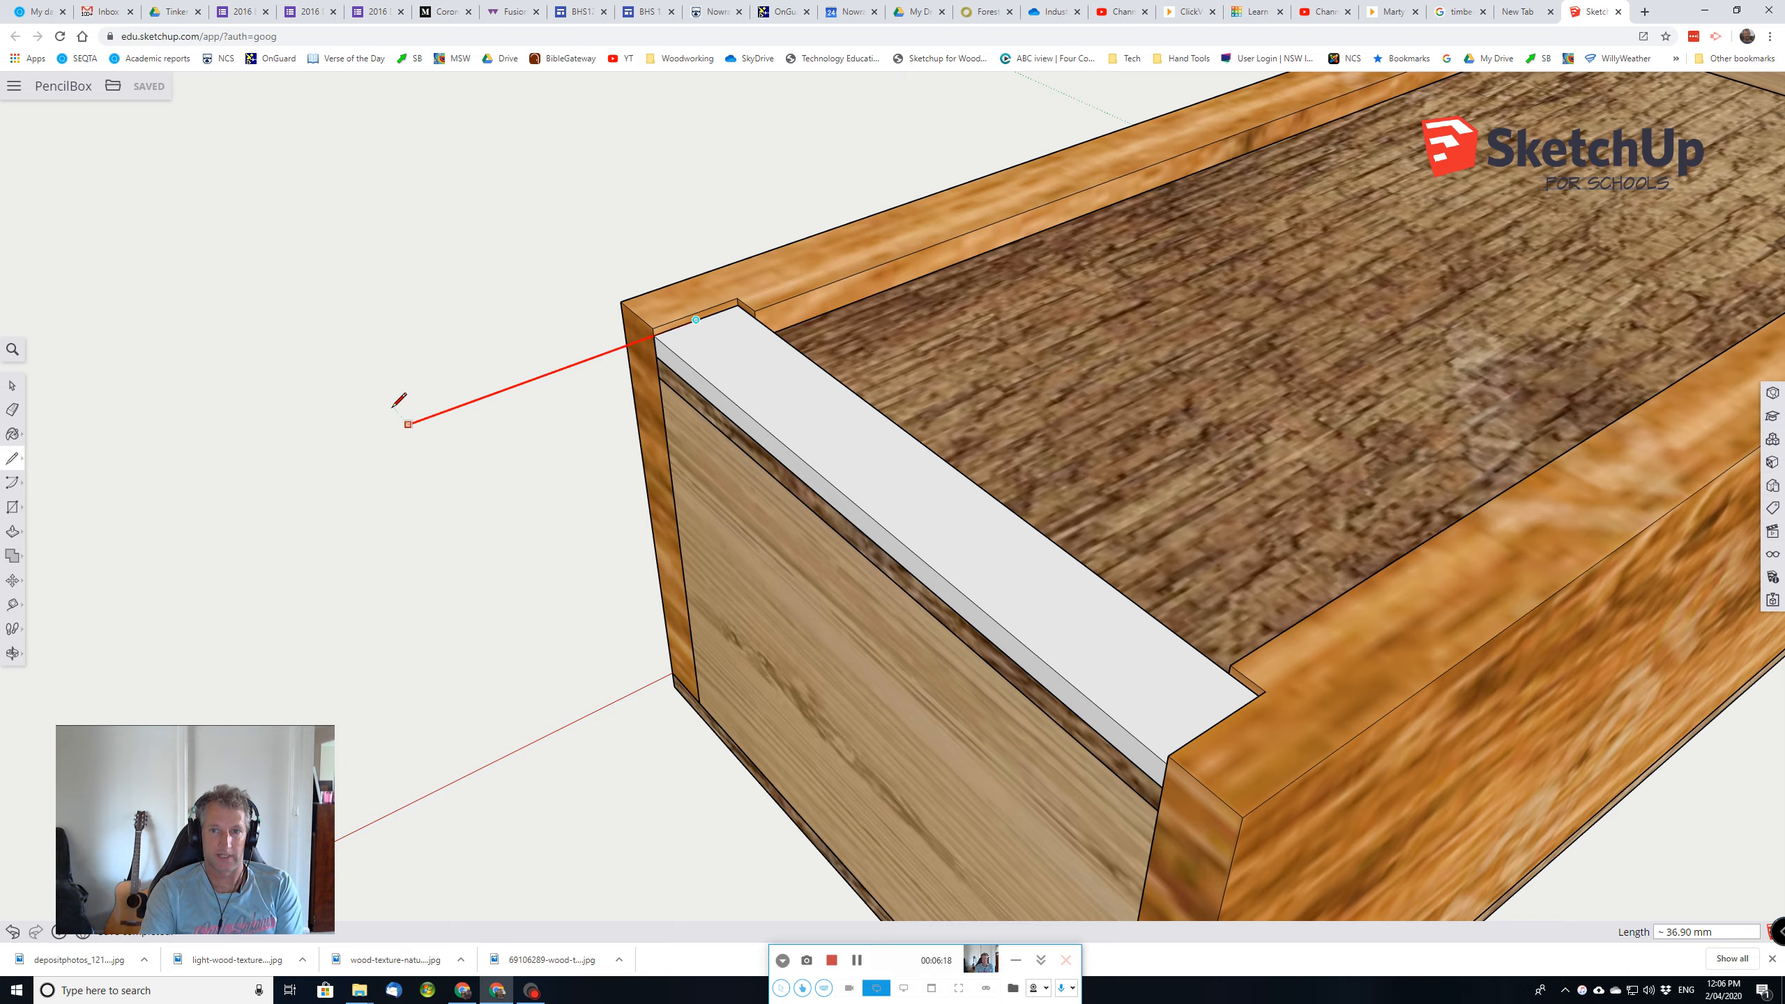
{"action": "scroll", "coordinate": [397, 401], "scroll_direction": "down", "scroll_amount": 6}
{"action": "scroll", "coordinate": [395, 407], "scroll_direction": "up", "scroll_amount": 1}
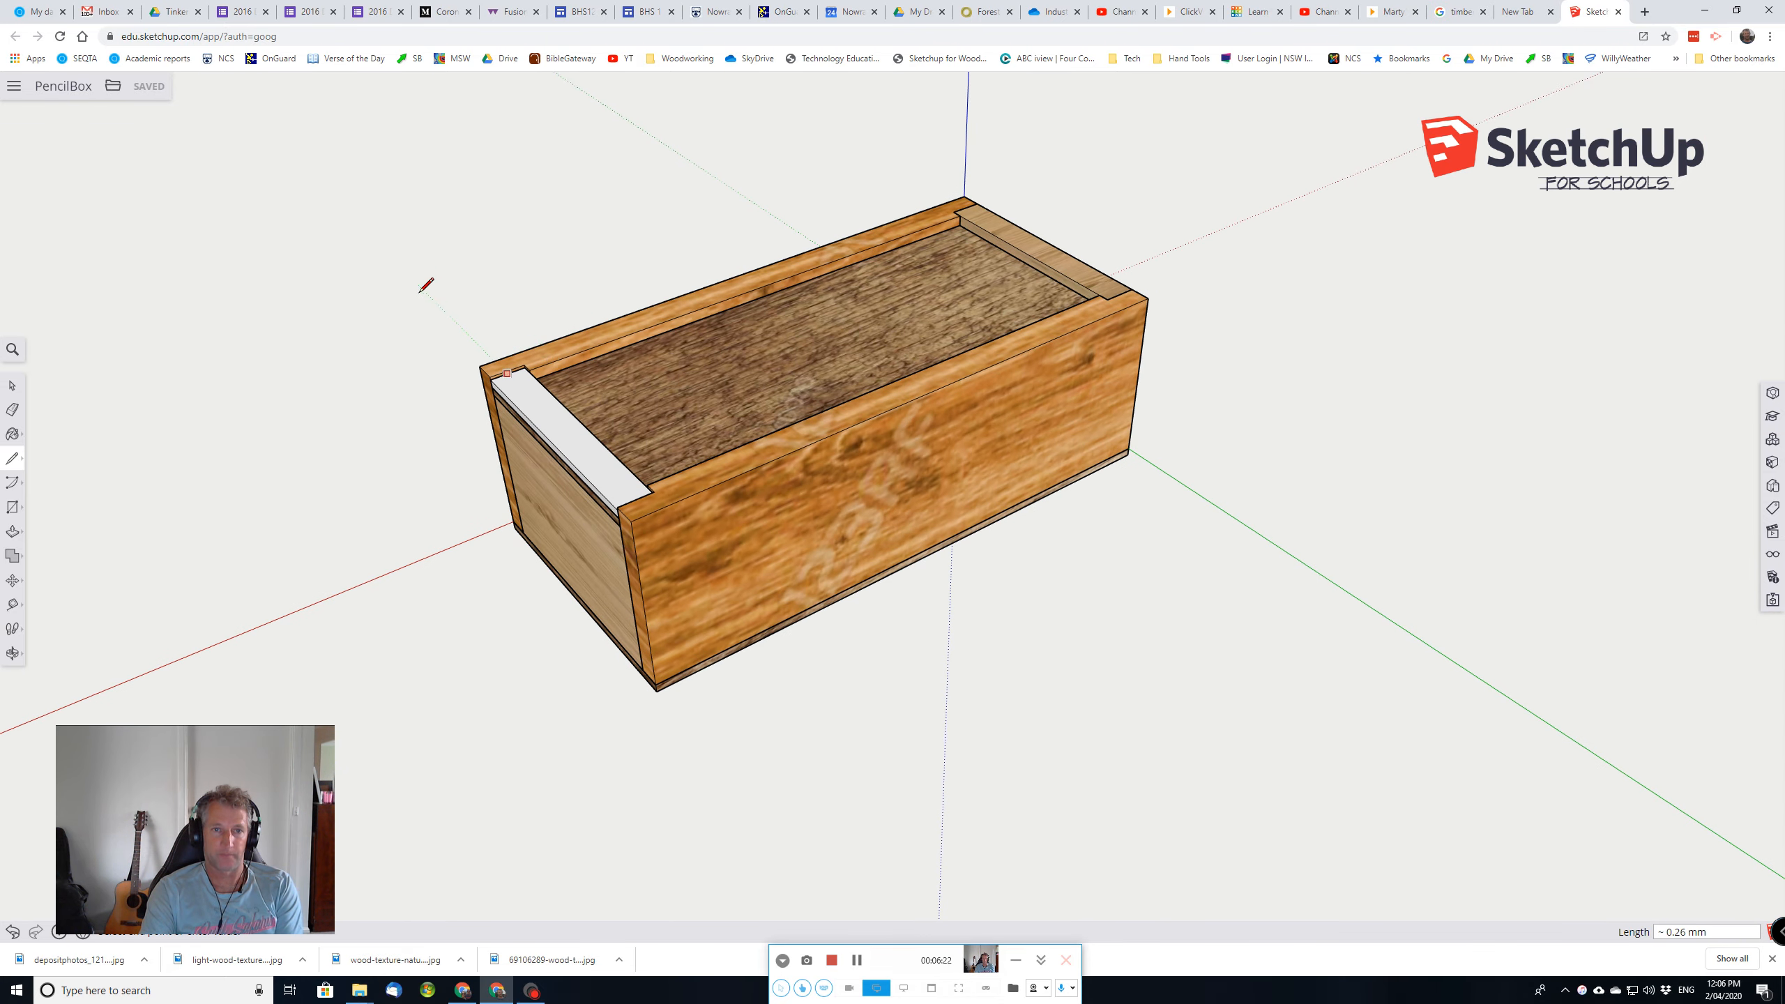
{"action": "scroll", "coordinate": [428, 285], "scroll_direction": "up", "scroll_amount": 3}
{"action": "key", "text": "Up"}
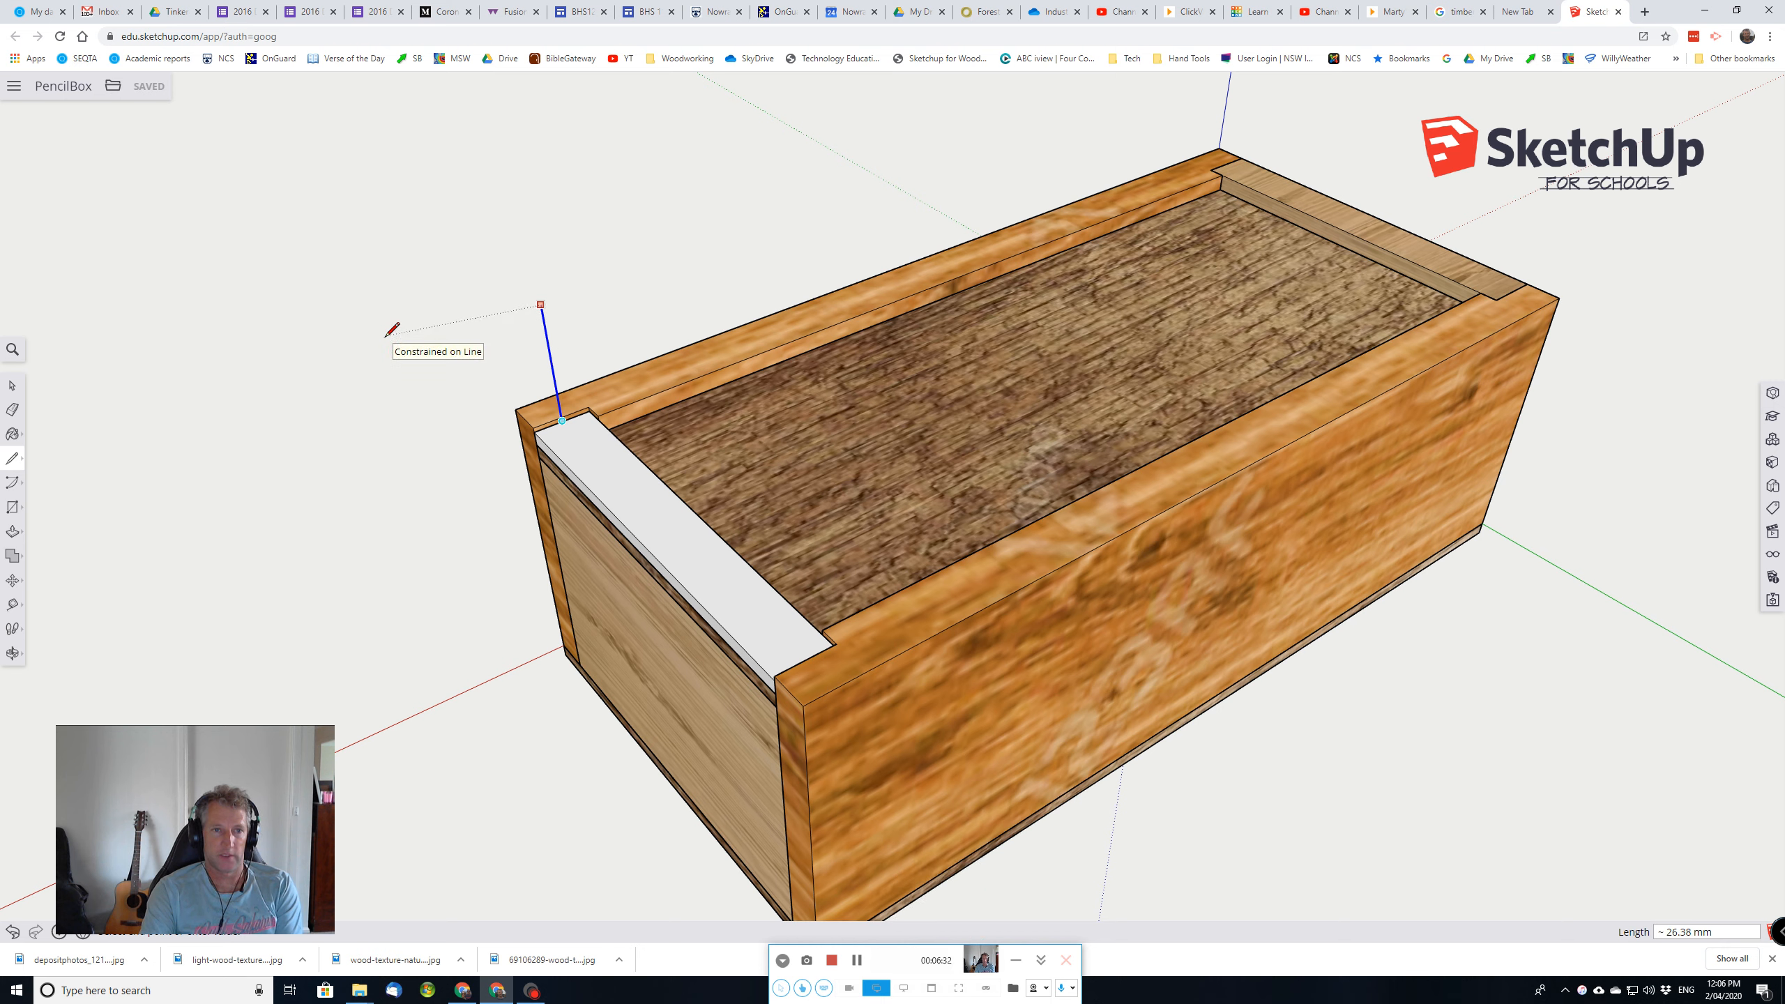
{"action": "key", "text": "Left"}
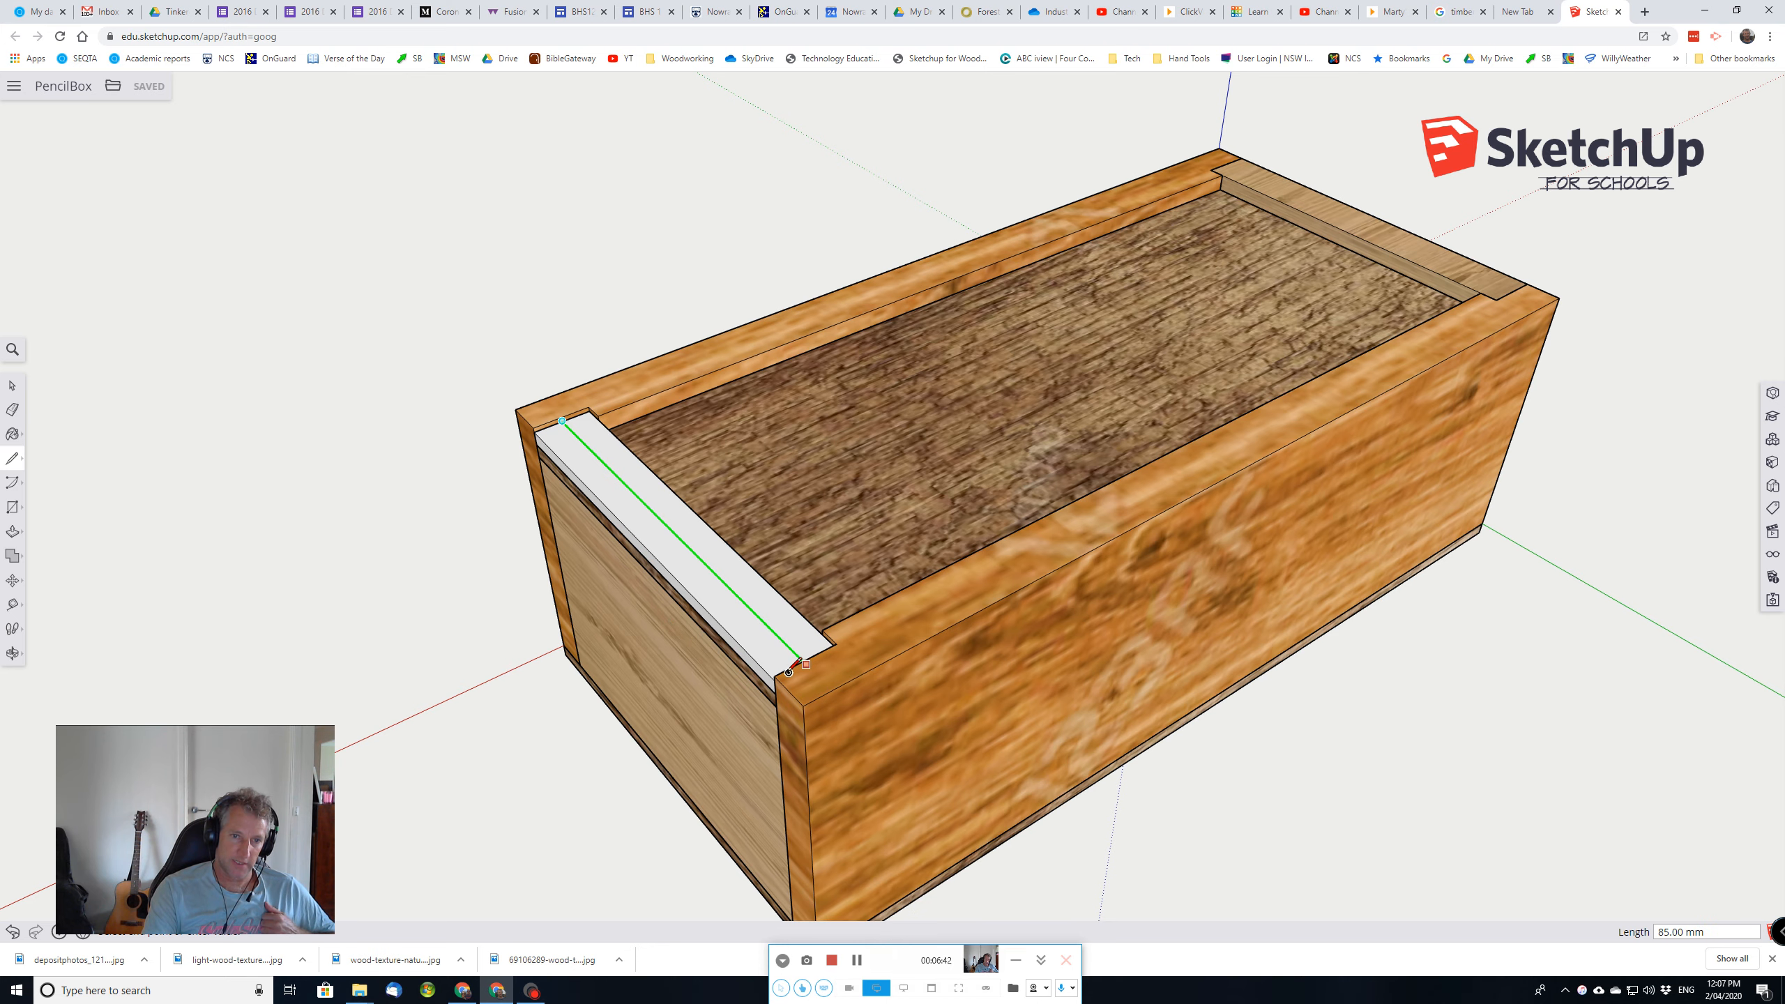
{"action": "scroll", "coordinate": [787, 667], "scroll_direction": "down", "scroll_amount": 5}
{"action": "scroll", "coordinate": [787, 667], "scroll_direction": "up", "scroll_amount": 7}
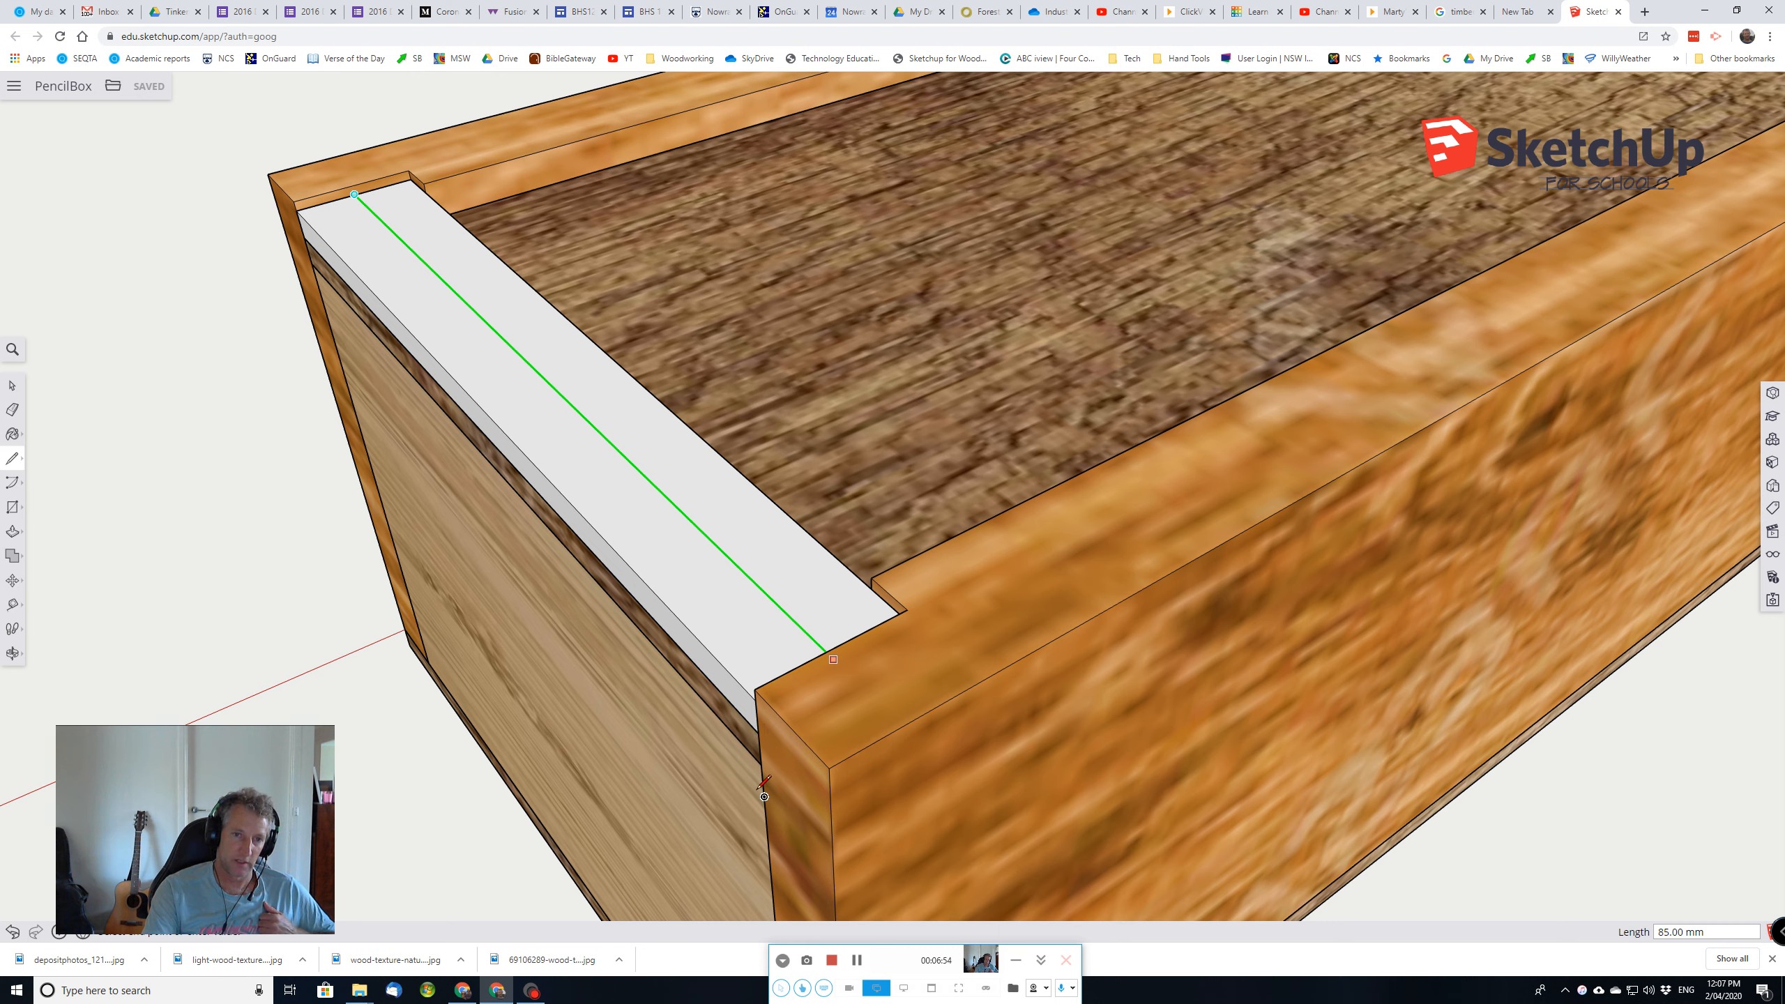
{"action": "left_click", "coordinate": [764, 747]}
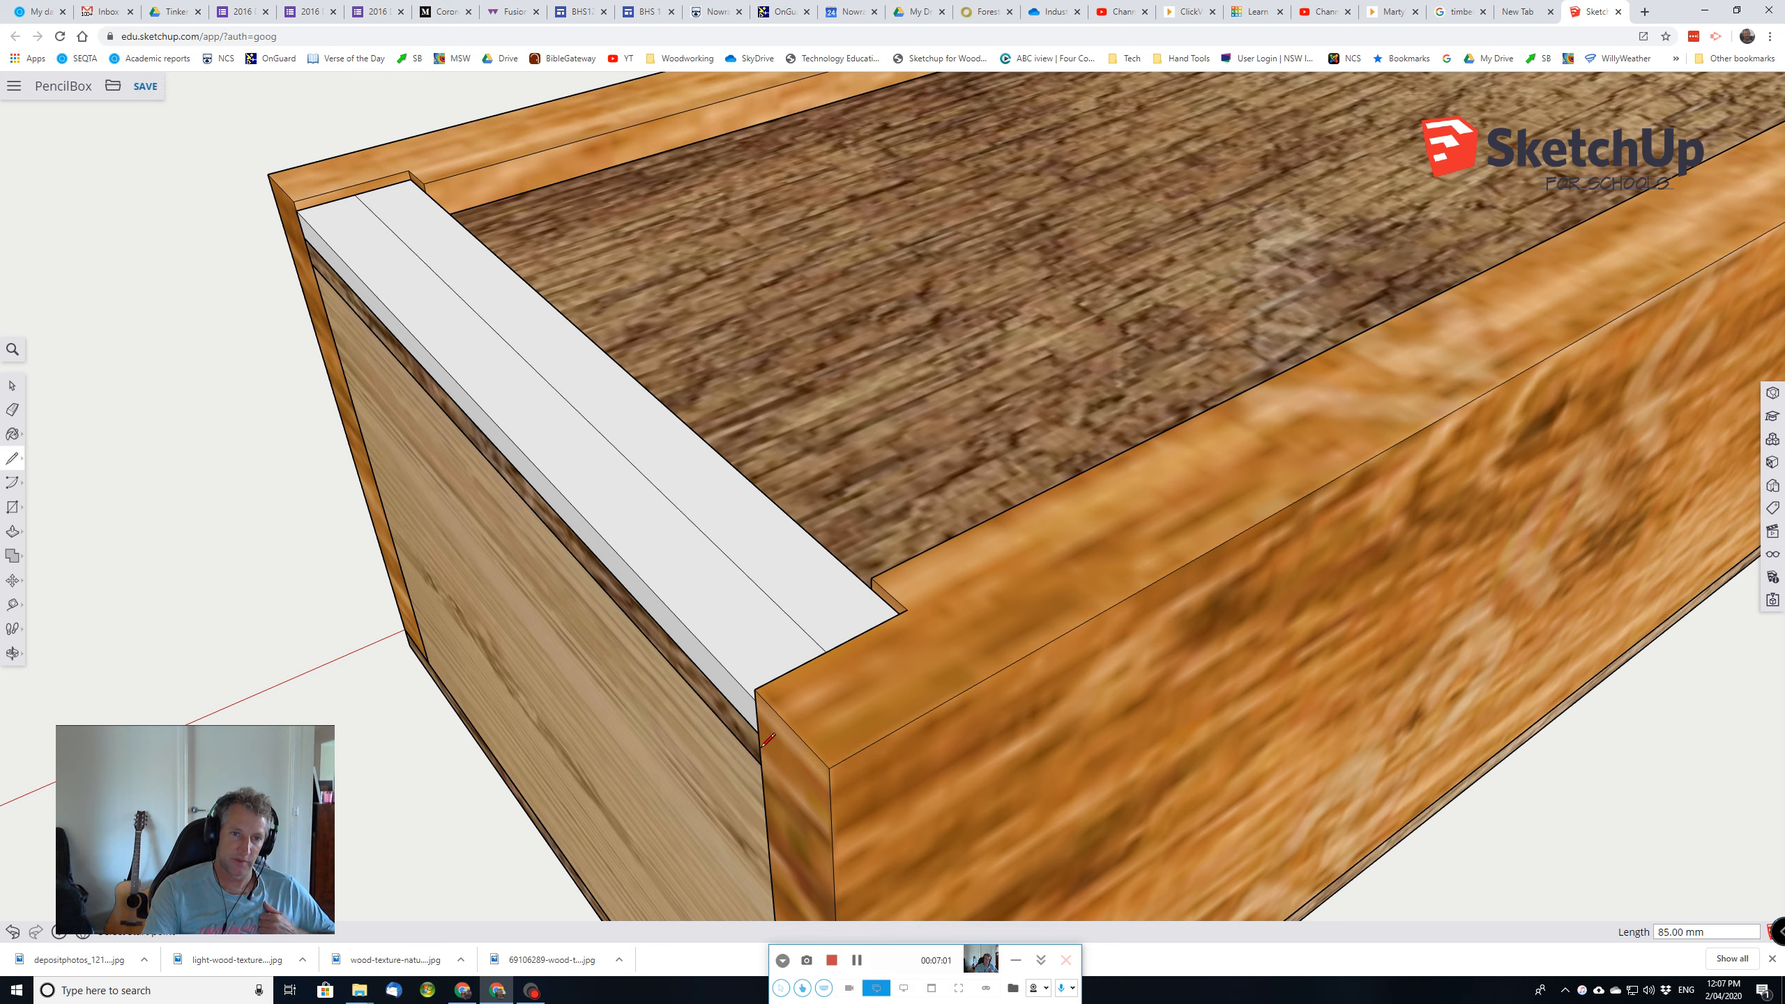
{"action": "left_click", "coordinate": [619, 532]}
Step: Push/Pull the inner half of the strip's top face upward by 3 mm to form a stepped handle
{"action": "mouse_move", "coordinate": [620, 532]}
{"action": "middle_mouse_down"}
{"action": "mouse_move", "coordinate": [669, 563]}
{"action": "mouse_move", "coordinate": [936, 618]}
{"action": "mouse_move", "coordinate": [1265, 597]}
{"action": "middle_mouse_up"}
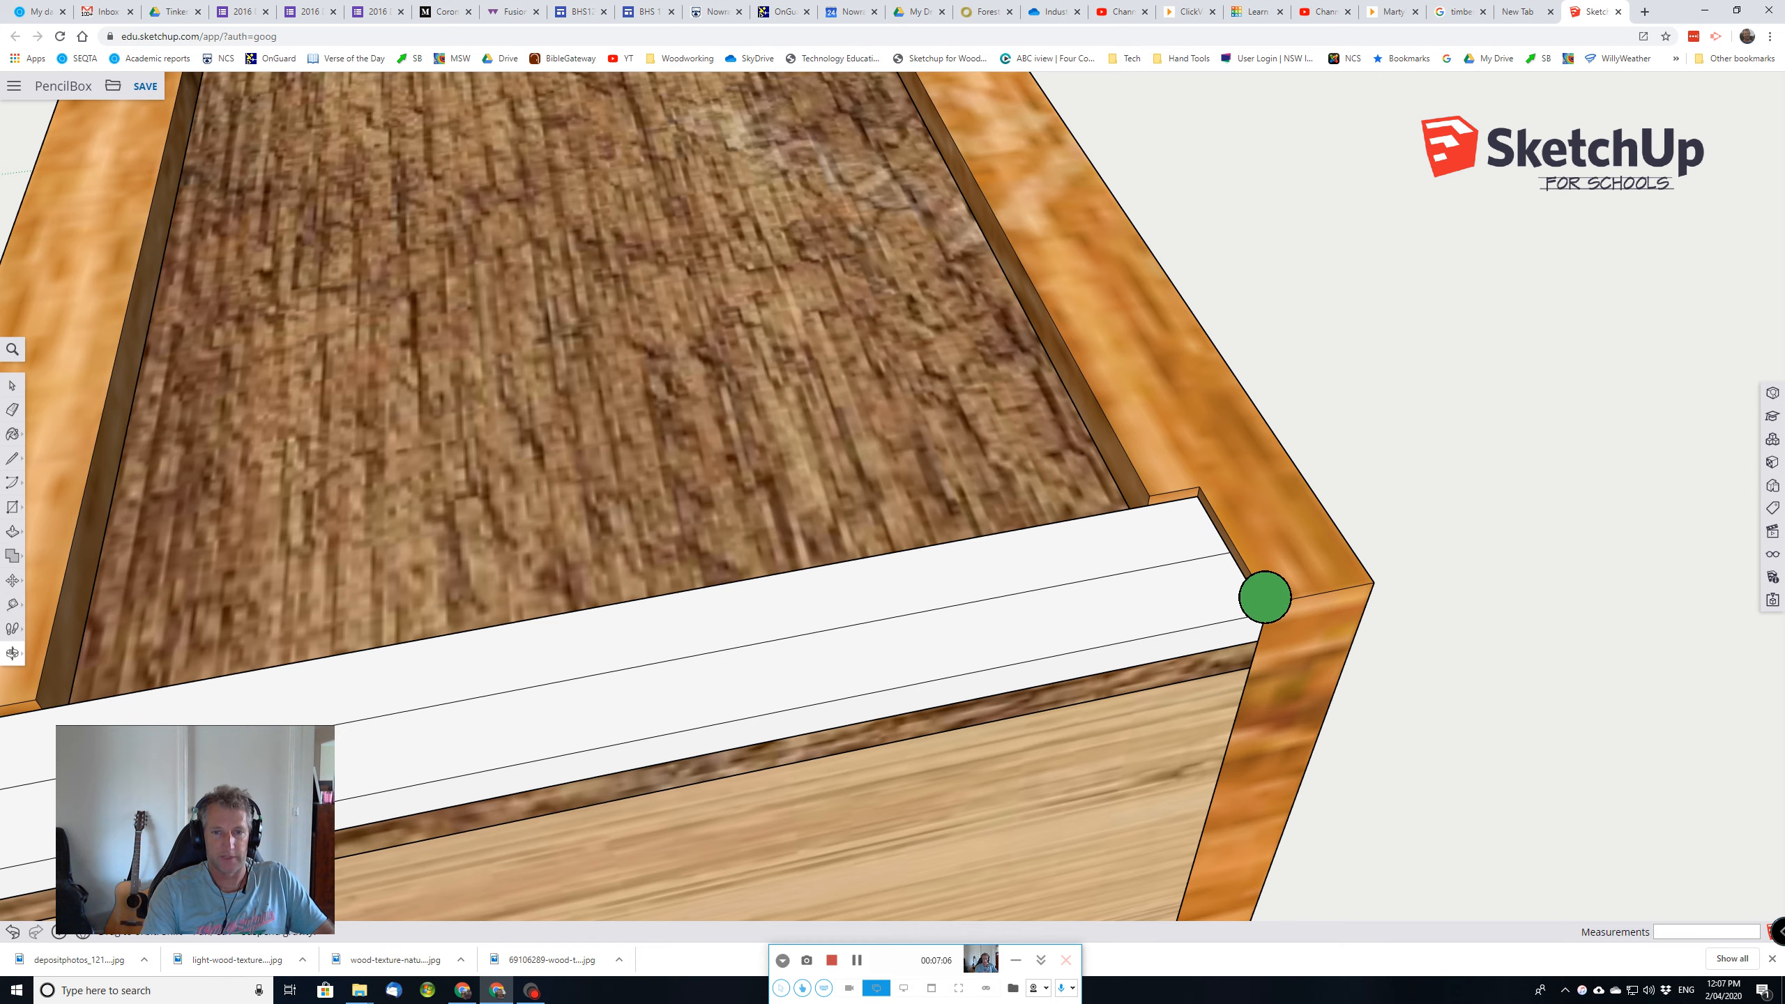
{"action": "mouse_move", "coordinate": [1264, 597]}
{"action": "left_mouse_down"}
{"action": "mouse_move", "coordinate": [1171, 625]}
{"action": "mouse_move", "coordinate": [522, 586]}
{"action": "mouse_move", "coordinate": [570, 583]}
{"action": "mouse_move", "coordinate": [562, 548]}
{"action": "left_mouse_up"}
{"action": "key", "text": "l"}
{"action": "scroll", "coordinate": [504, 491], "scroll_direction": "up", "scroll_amount": 2}
{"action": "scroll", "coordinate": [504, 491], "scroll_direction": "down", "scroll_amount": 3}
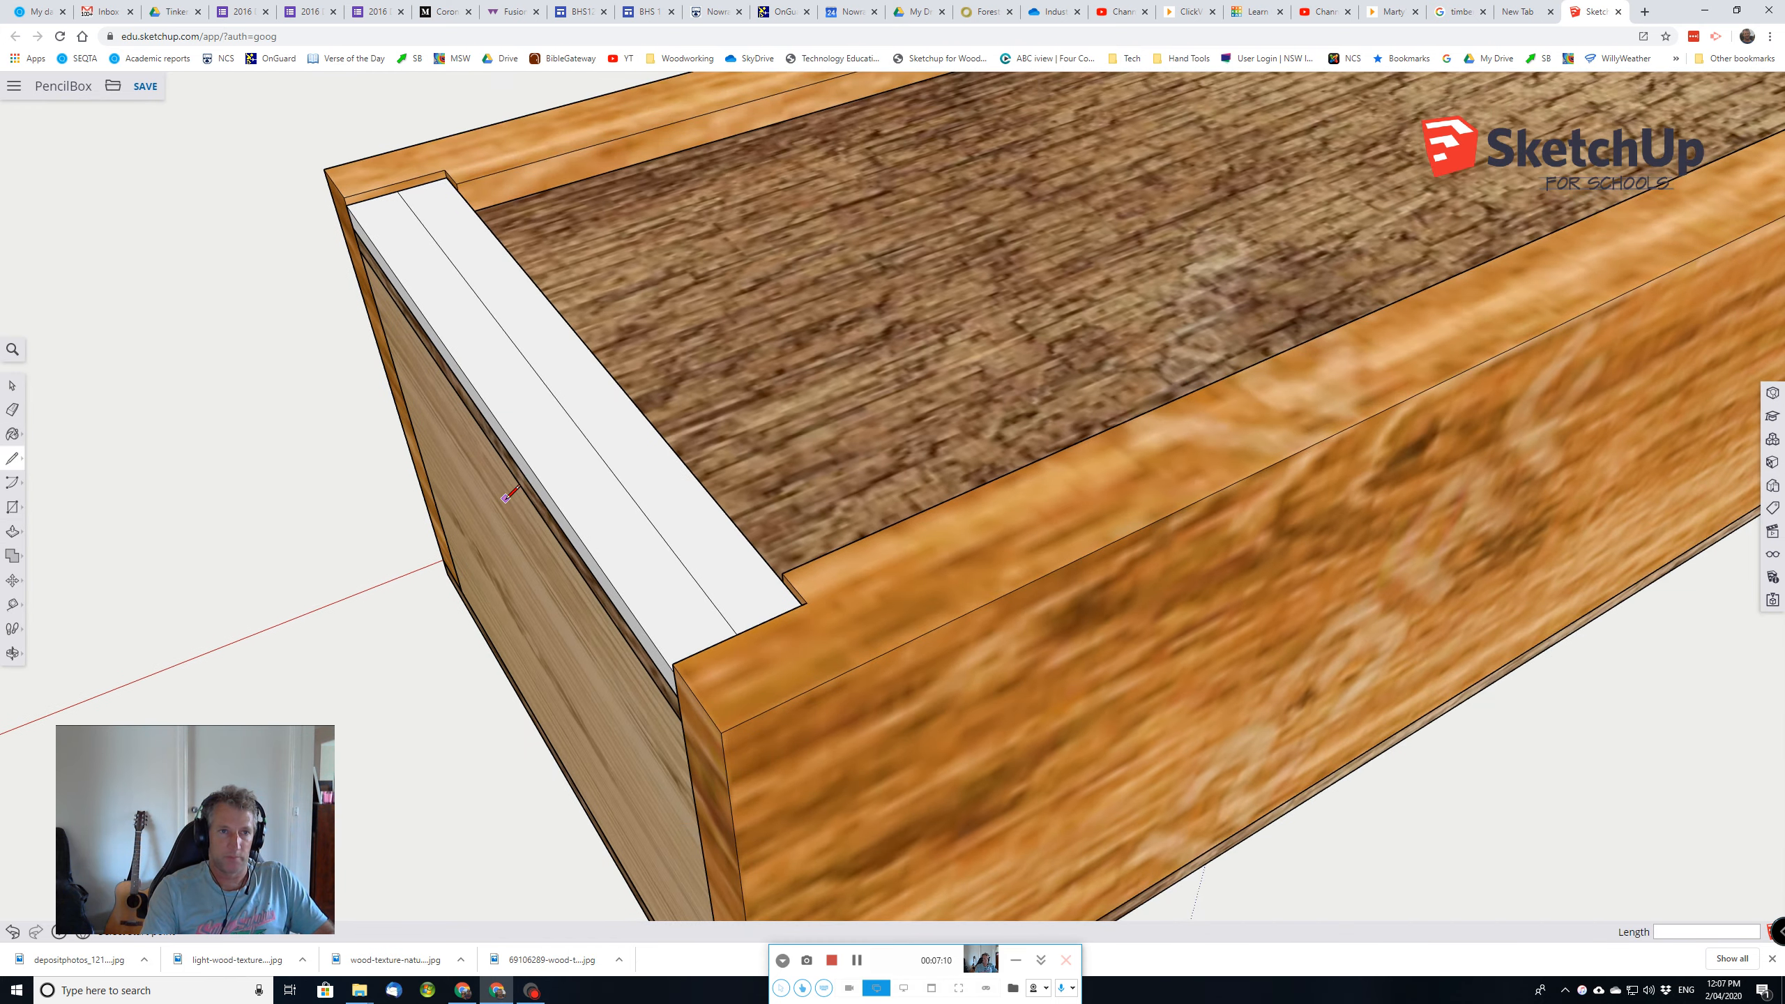
{"action": "key", "text": "p"}
{"action": "left_click", "coordinate": [585, 366]}
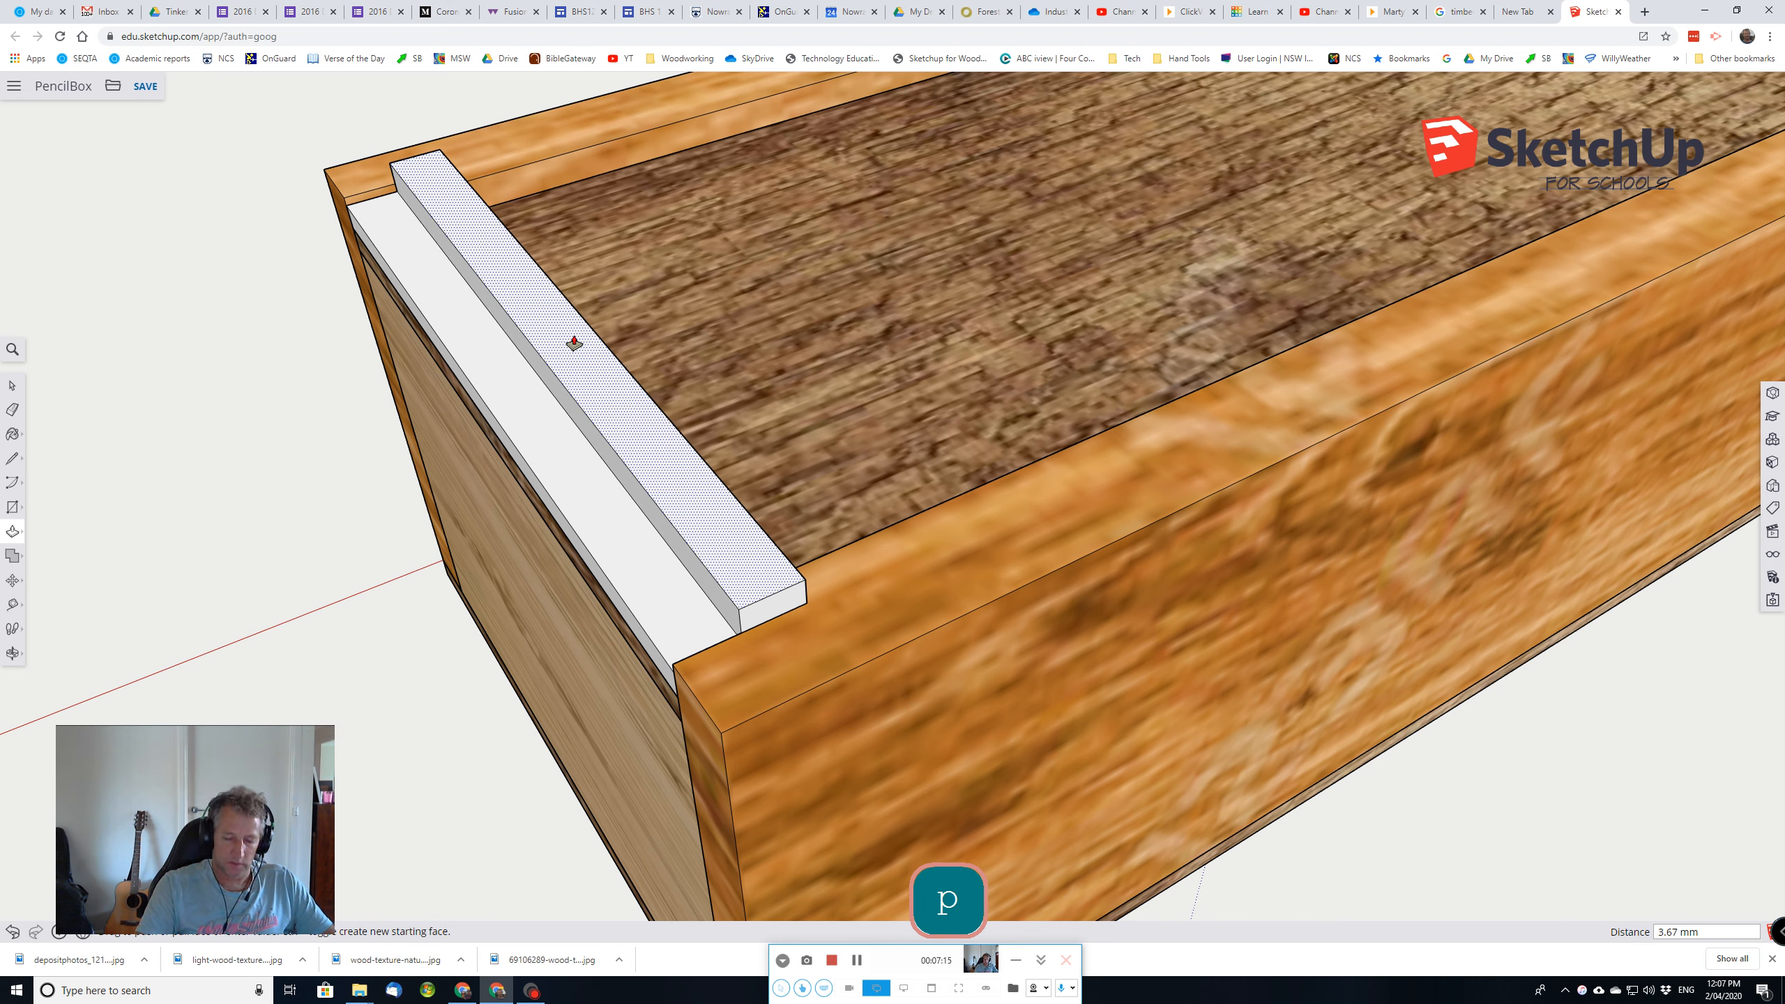
{"action": "type", "text": "3"}
{"action": "key", "text": "Return"}
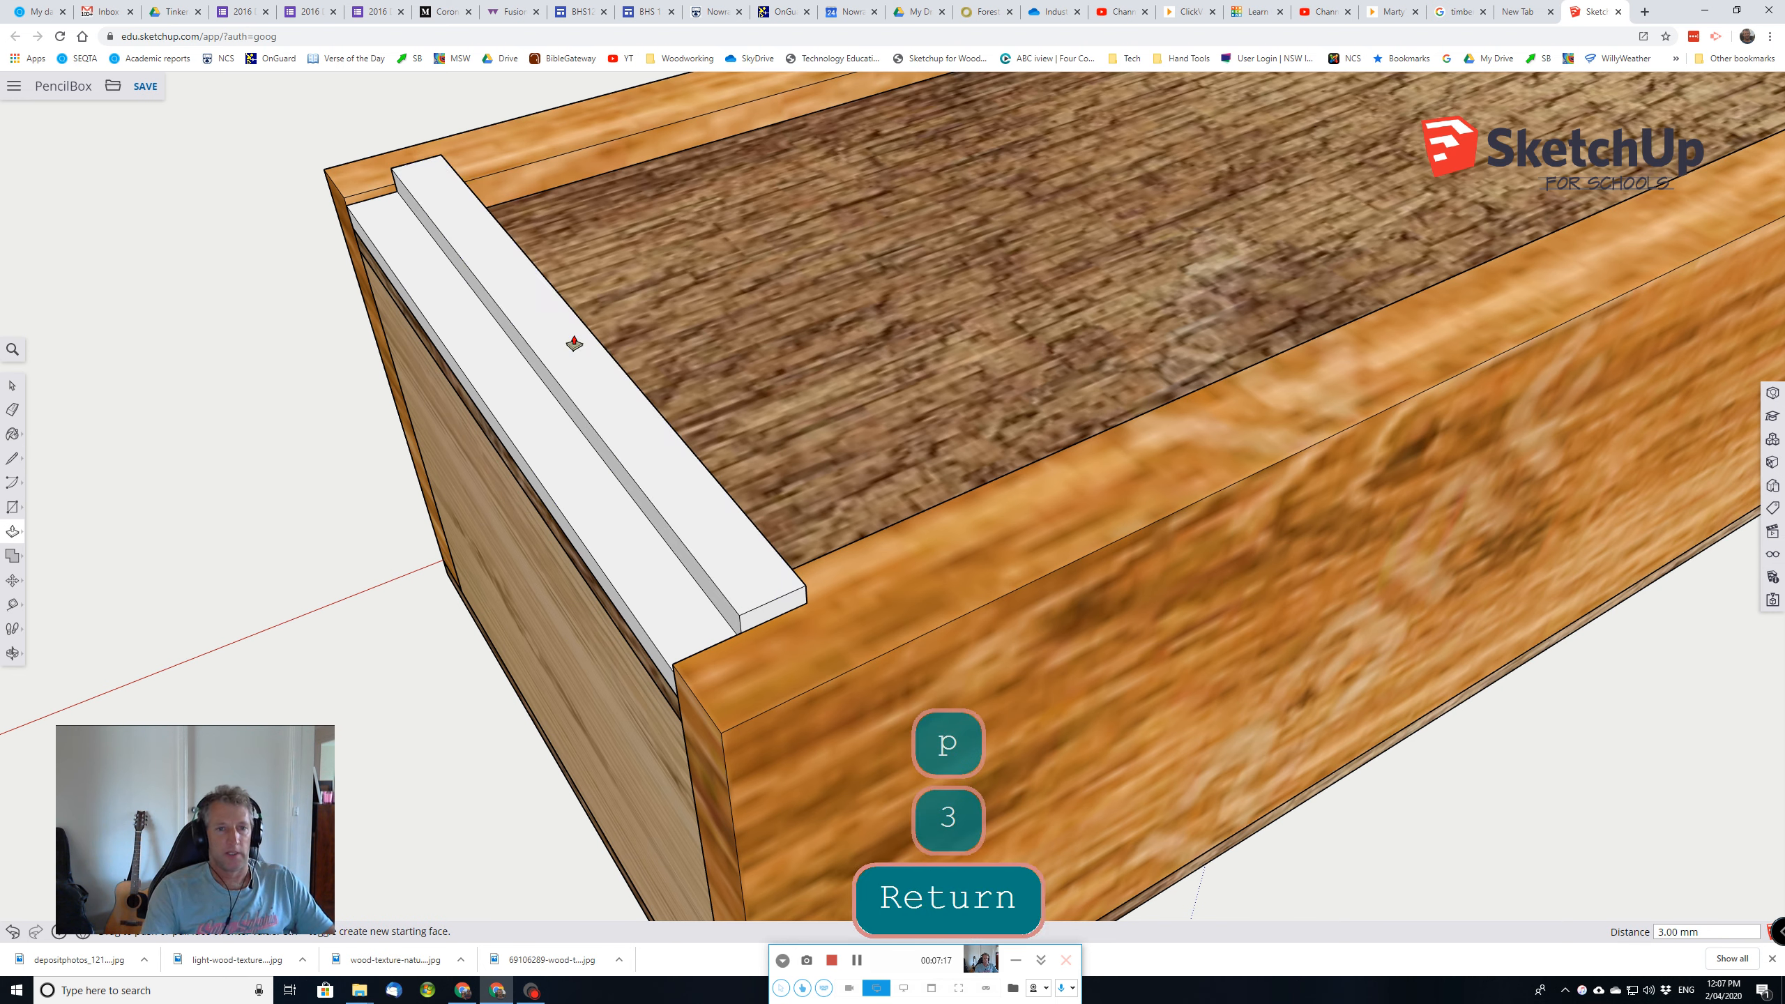
Step: Select the whole stepped strip and make it a component named "handle"
{"action": "scroll", "coordinate": [602, 380], "scroll_direction": "down", "scroll_amount": 2}
{"action": "scroll", "coordinate": [598, 411], "scroll_direction": "up", "scroll_amount": 2}
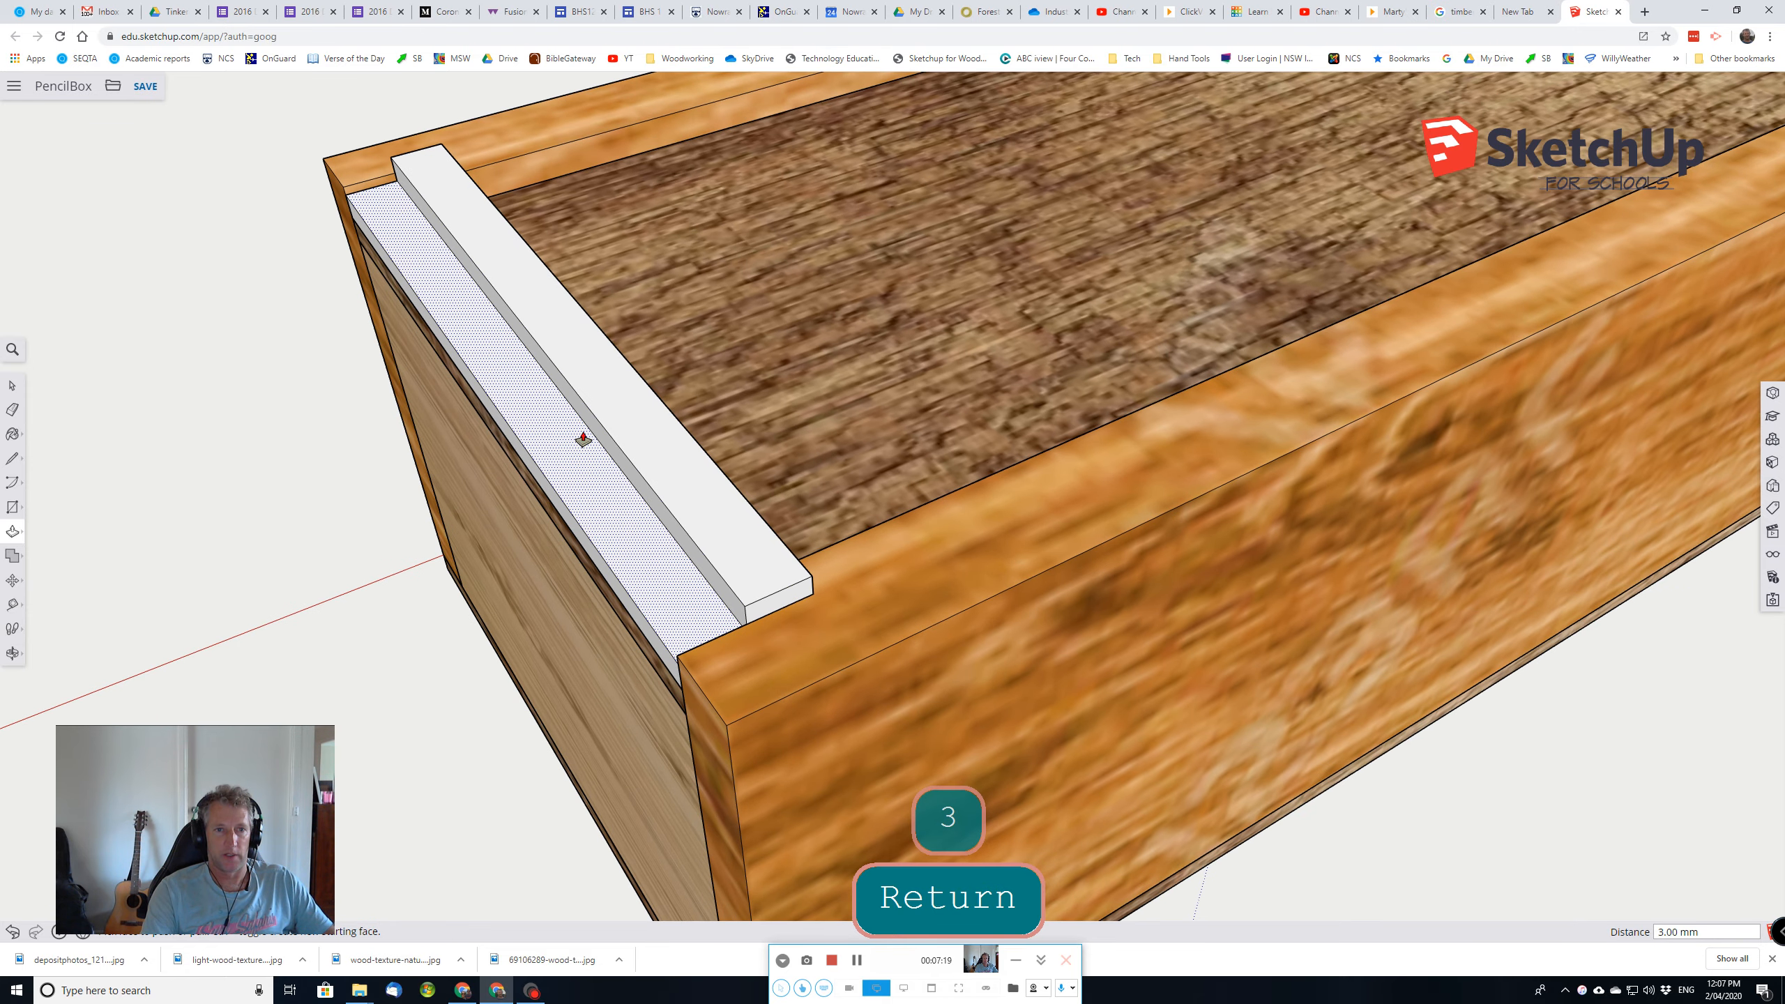
{"action": "scroll", "coordinate": [583, 440], "scroll_direction": "down", "scroll_amount": 3}
{"action": "key", "text": "space"}
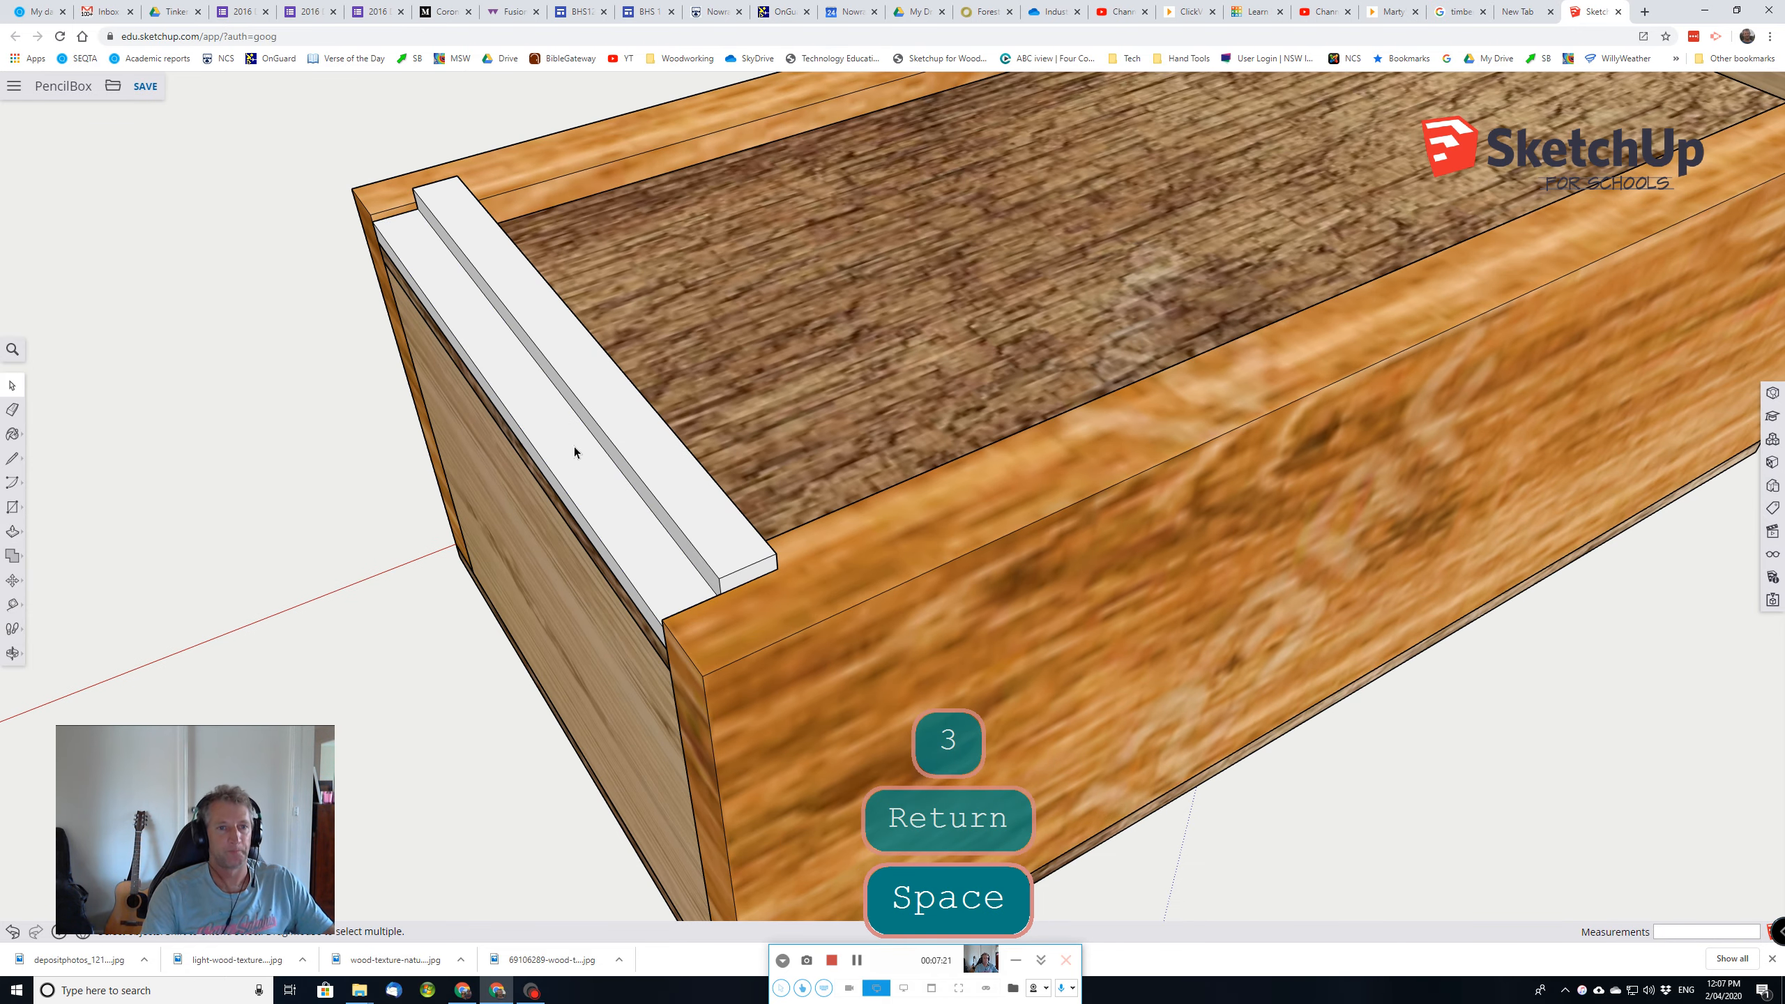
{"action": "triple_click", "coordinate": [574, 450]}
{"action": "right_click", "coordinate": [573, 448]}
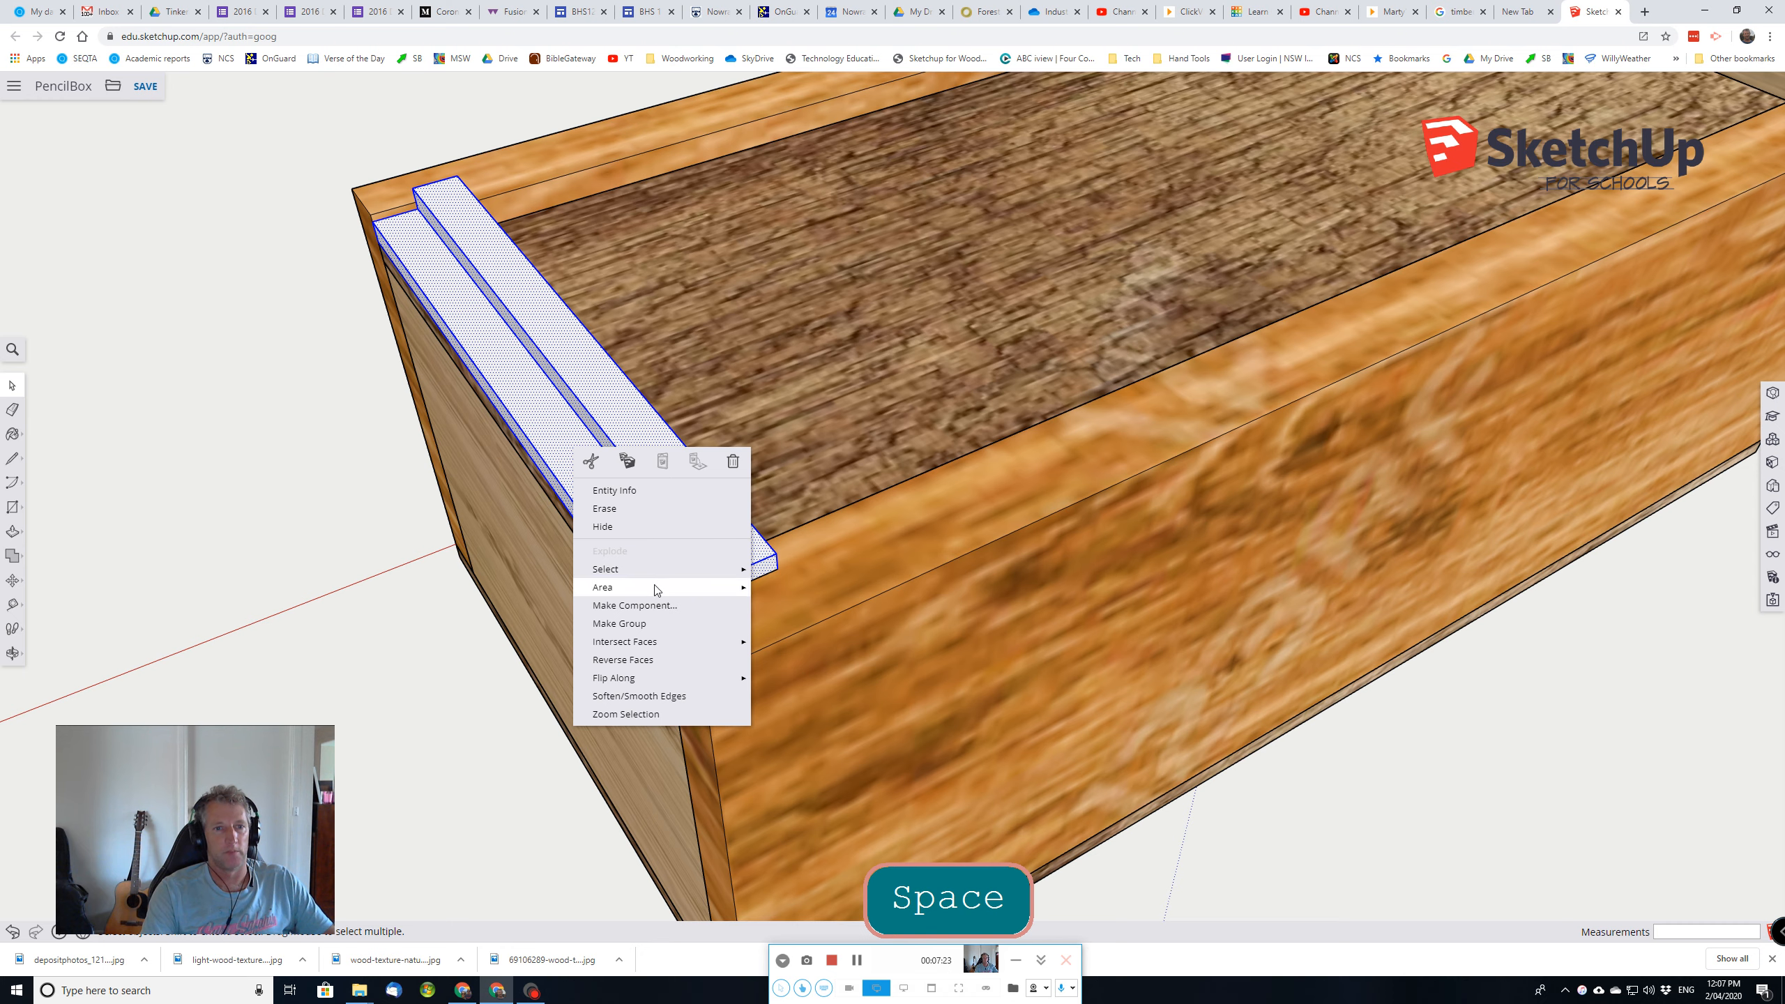
{"action": "left_click", "coordinate": [653, 606]}
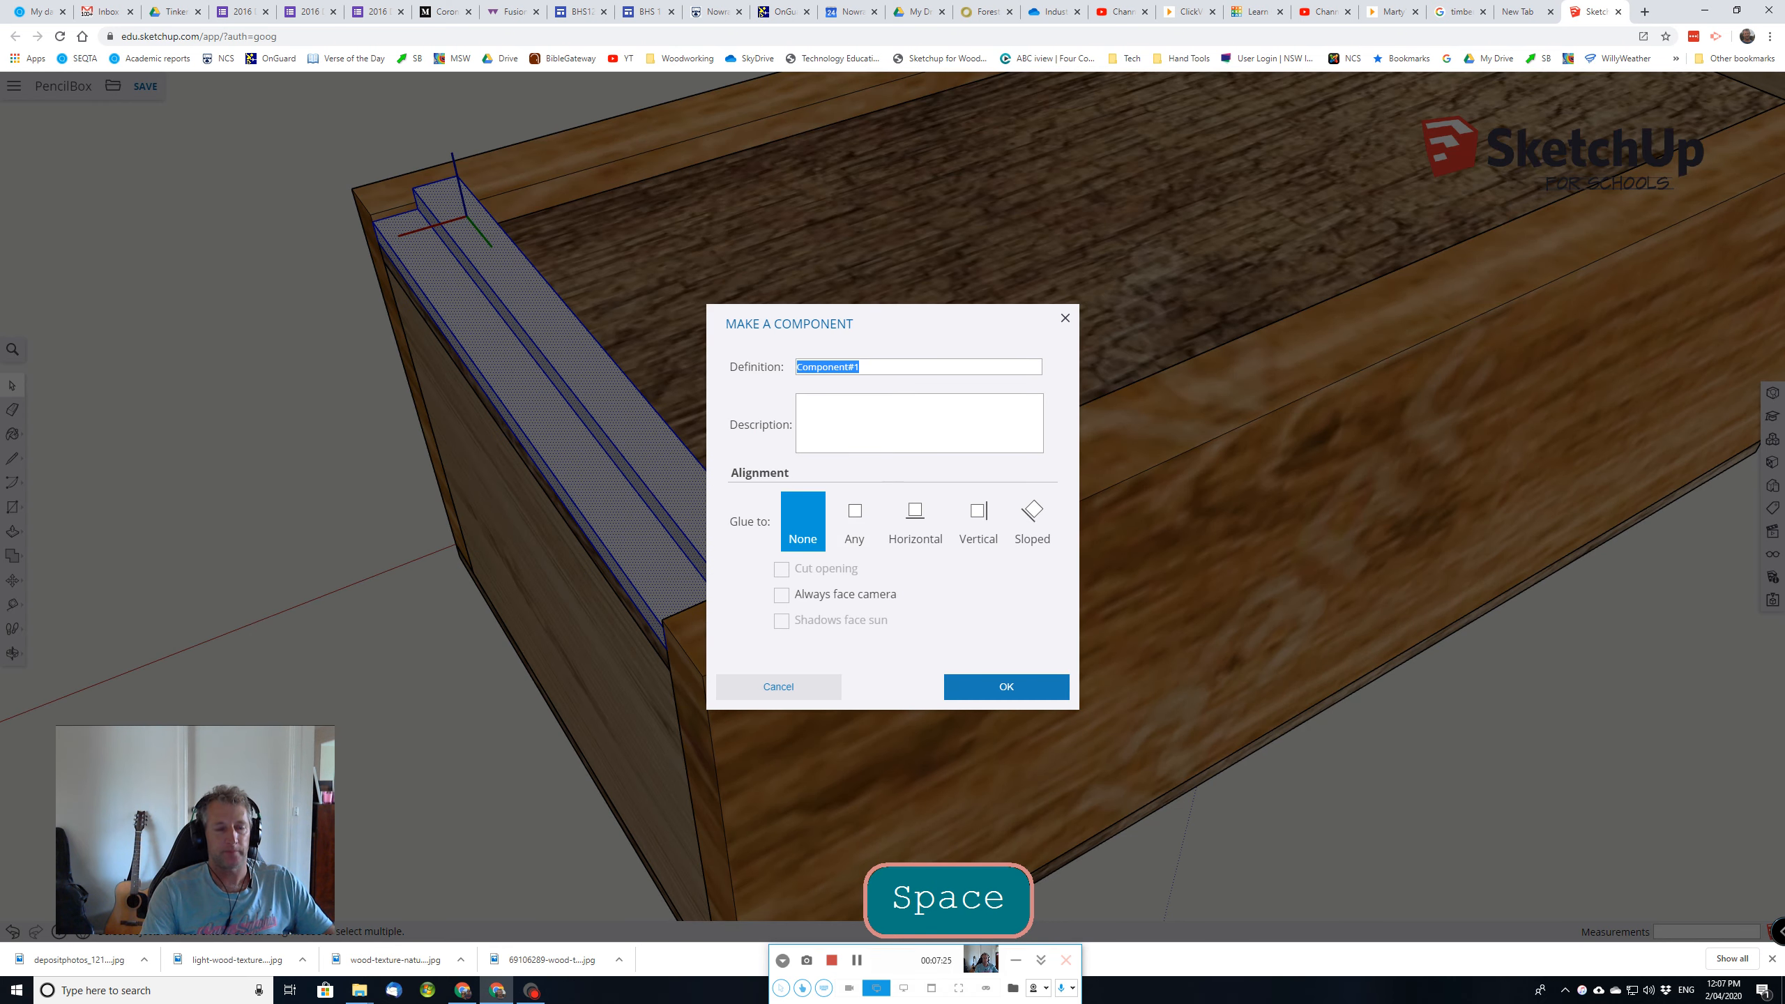
{"action": "type", "text": "han"}
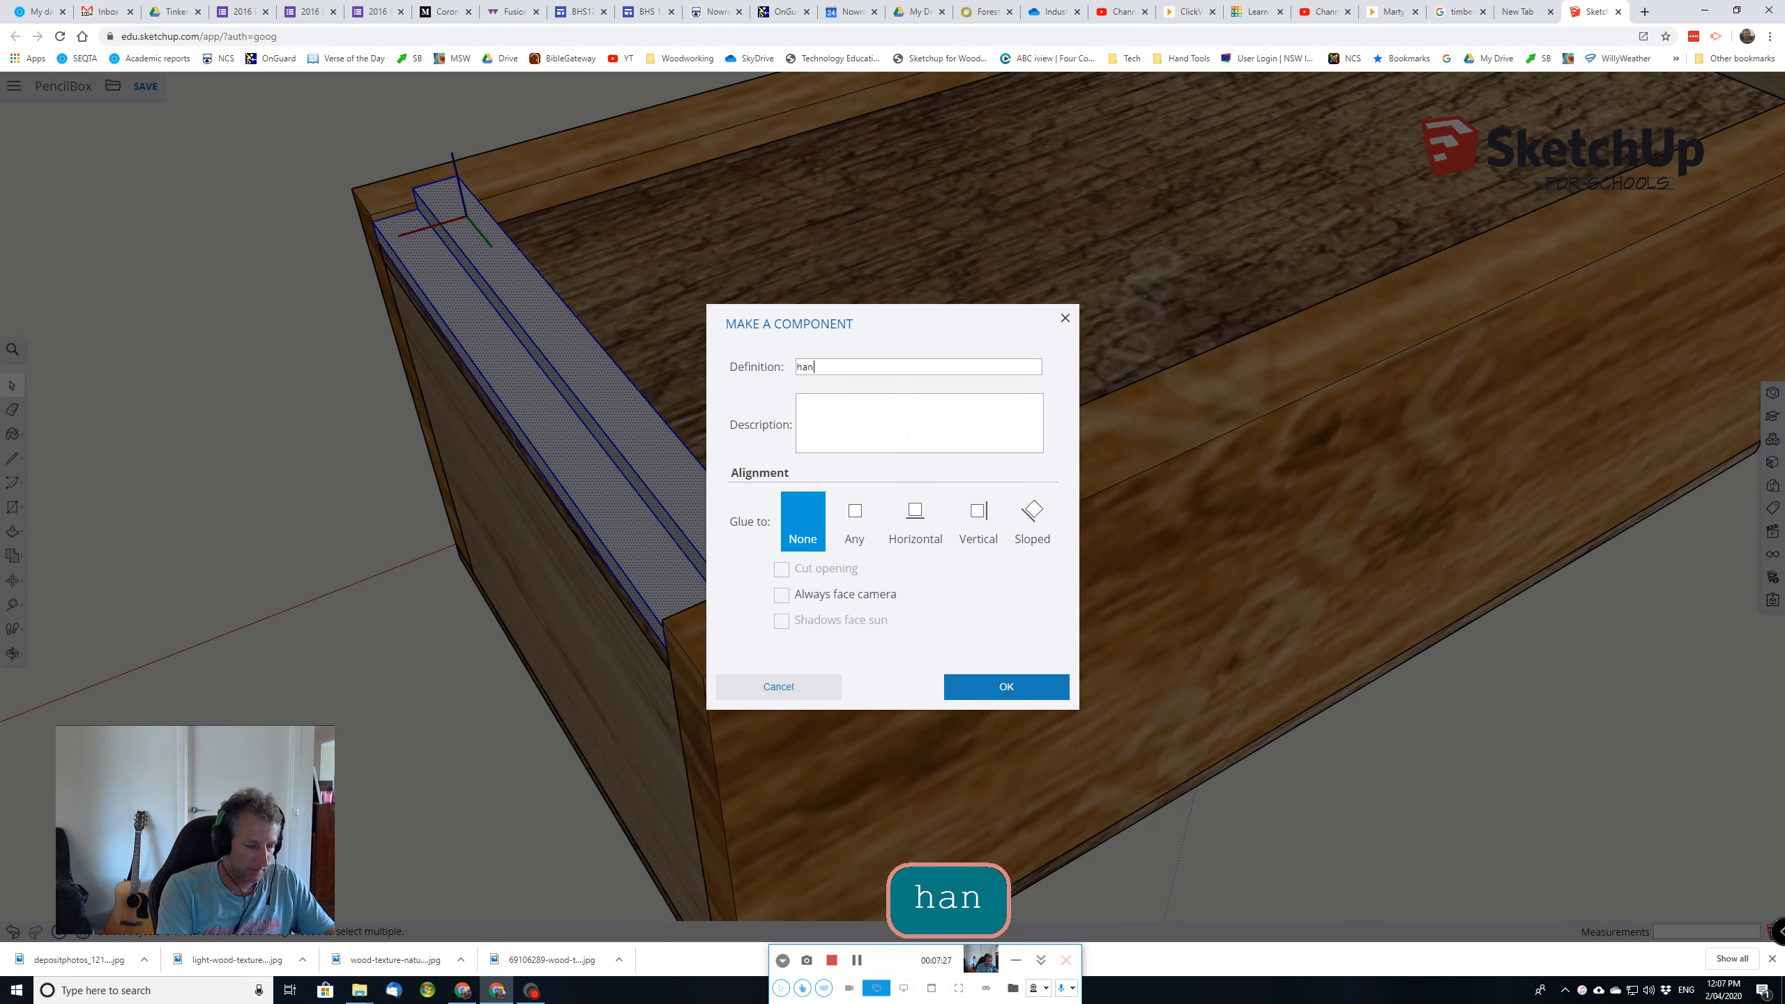
{"action": "type", "text": "dle"}
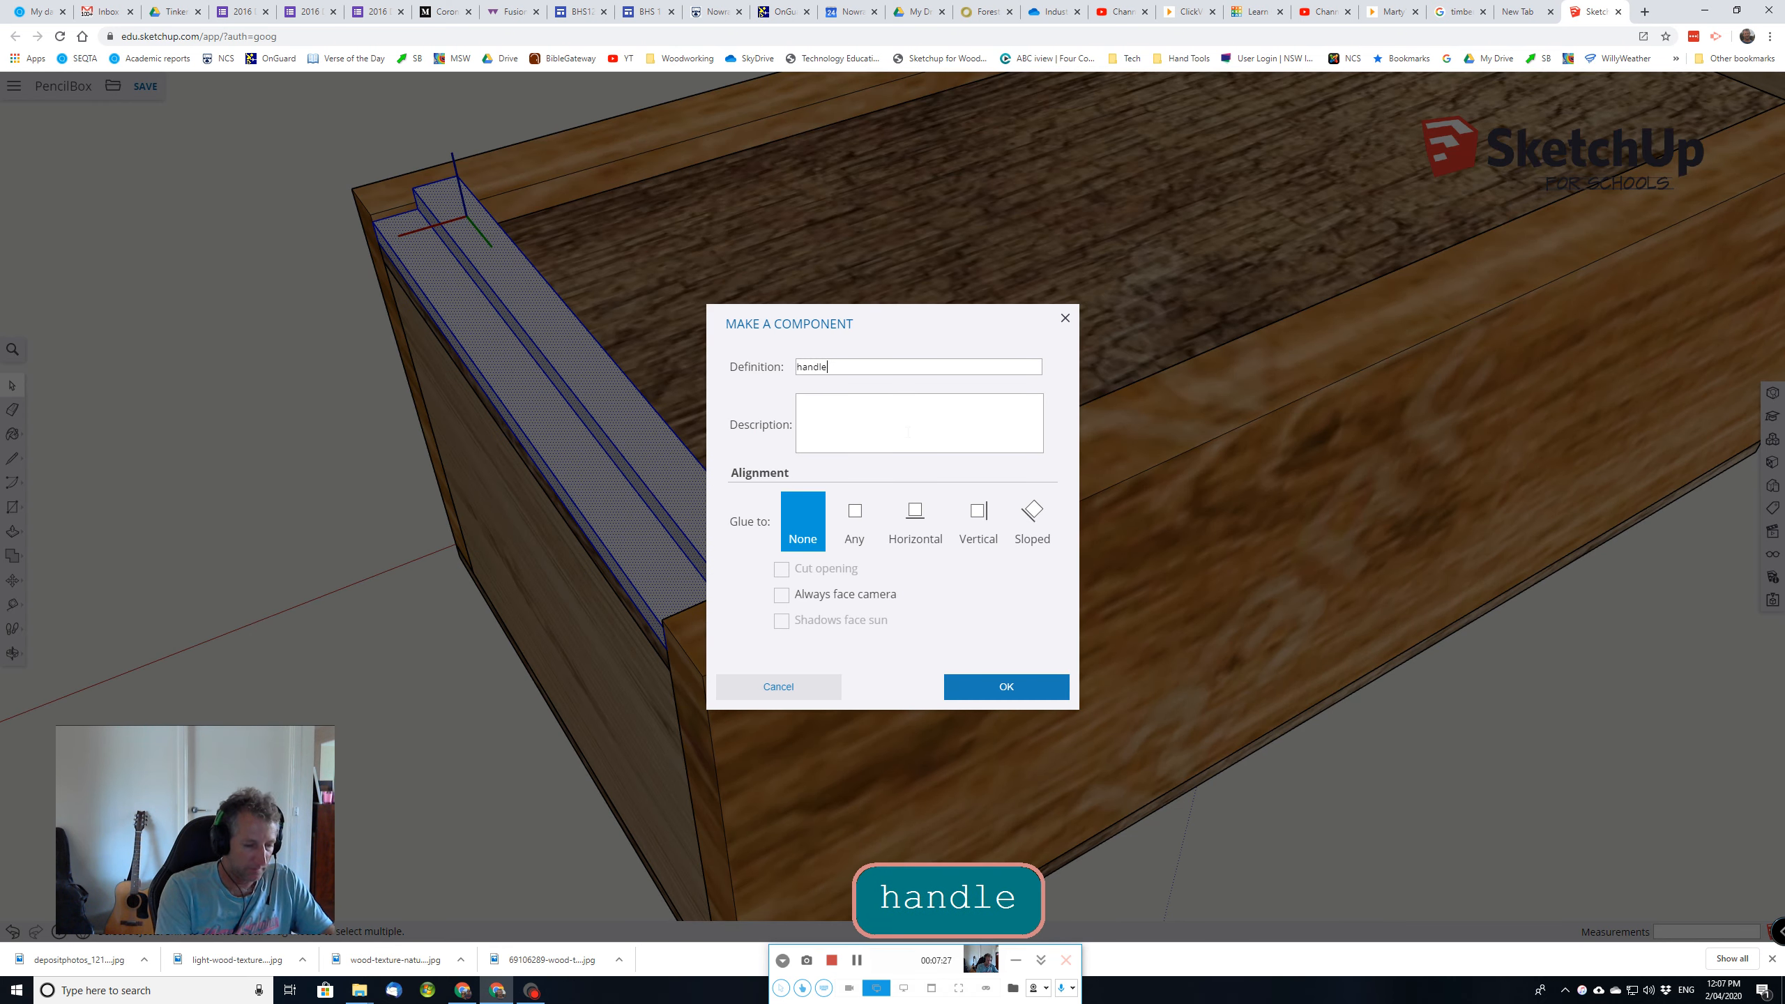
{"action": "left_click", "coordinate": [1006, 687]}
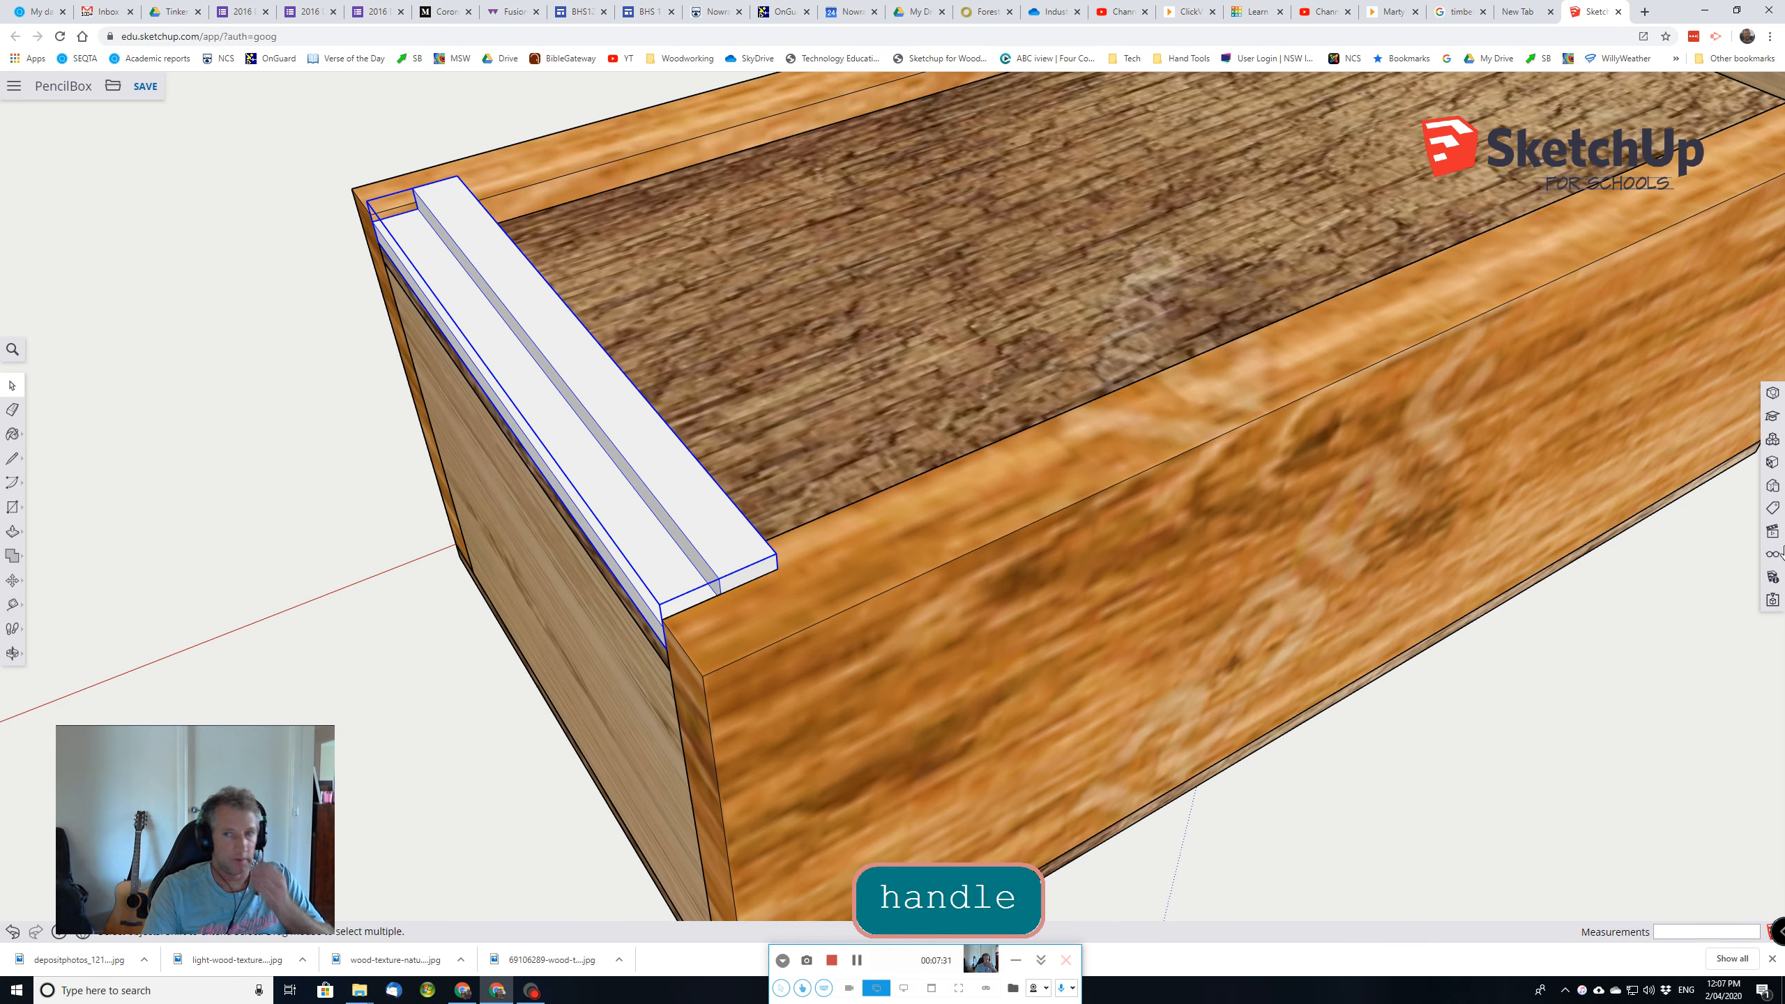
Step: Apply the light wood material Marty2 to the handle component at the lid's near end
{"action": "left_click", "coordinate": [1773, 462]}
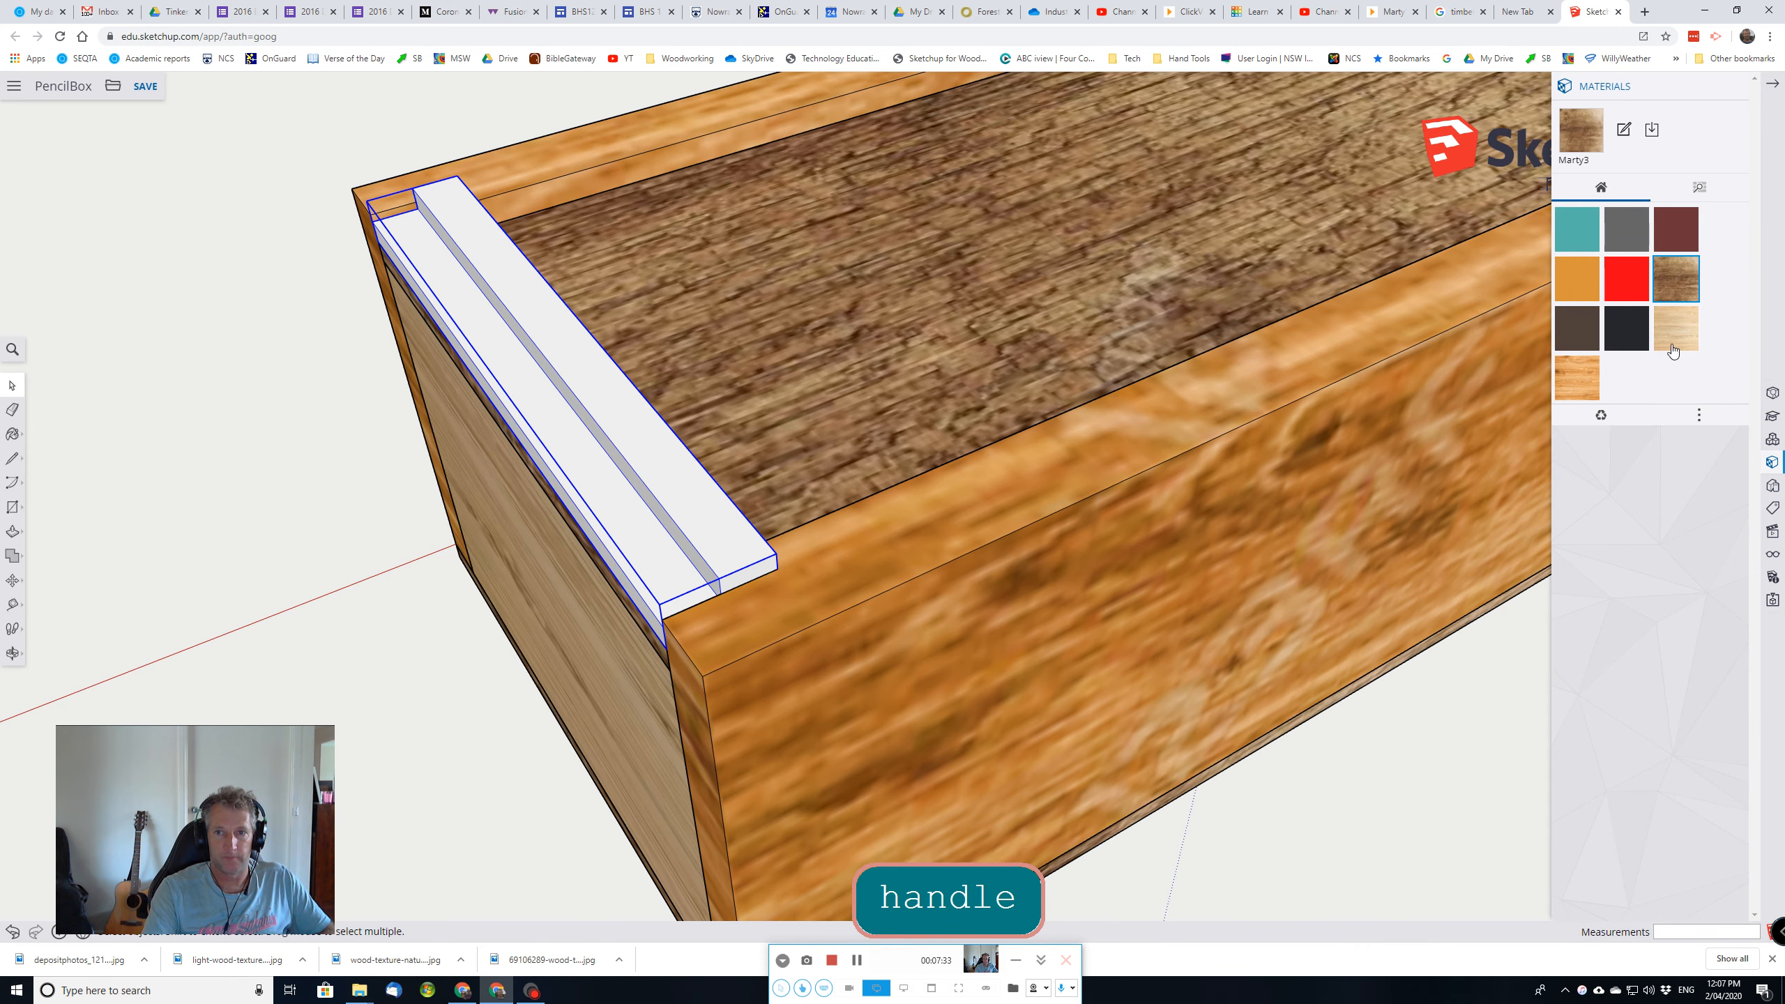
{"action": "left_click", "coordinate": [1675, 343]}
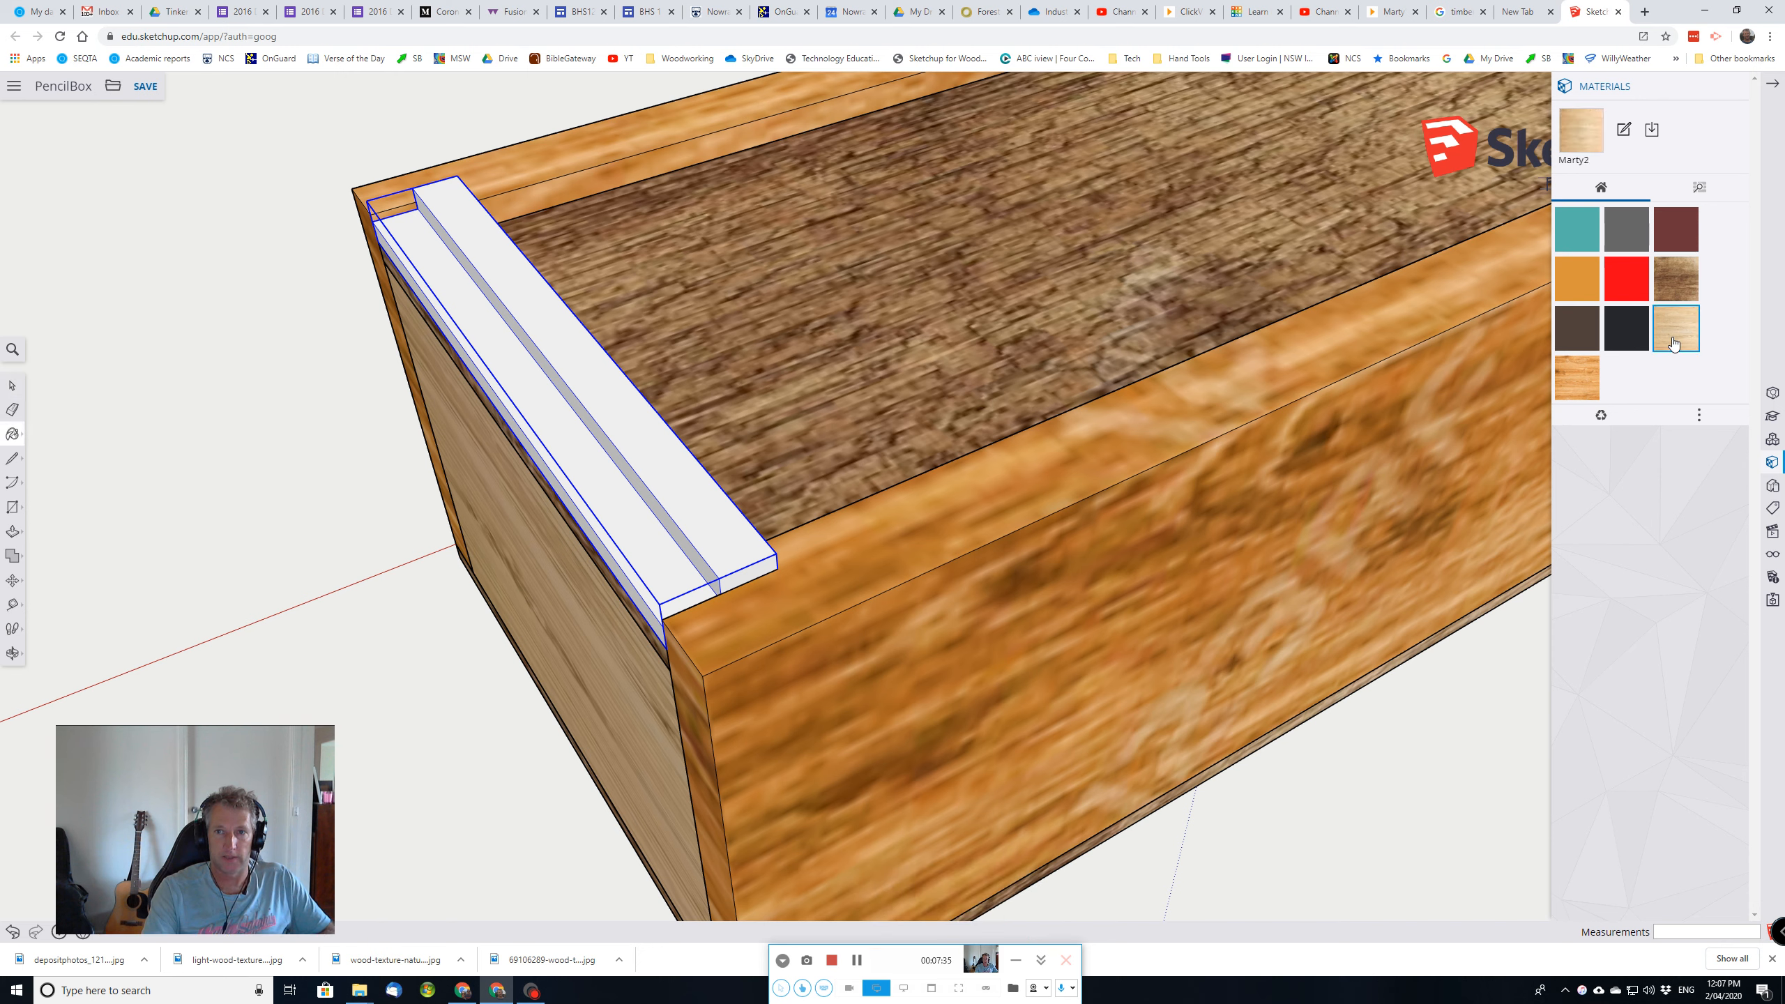
{"action": "left_click", "coordinate": [637, 445]}
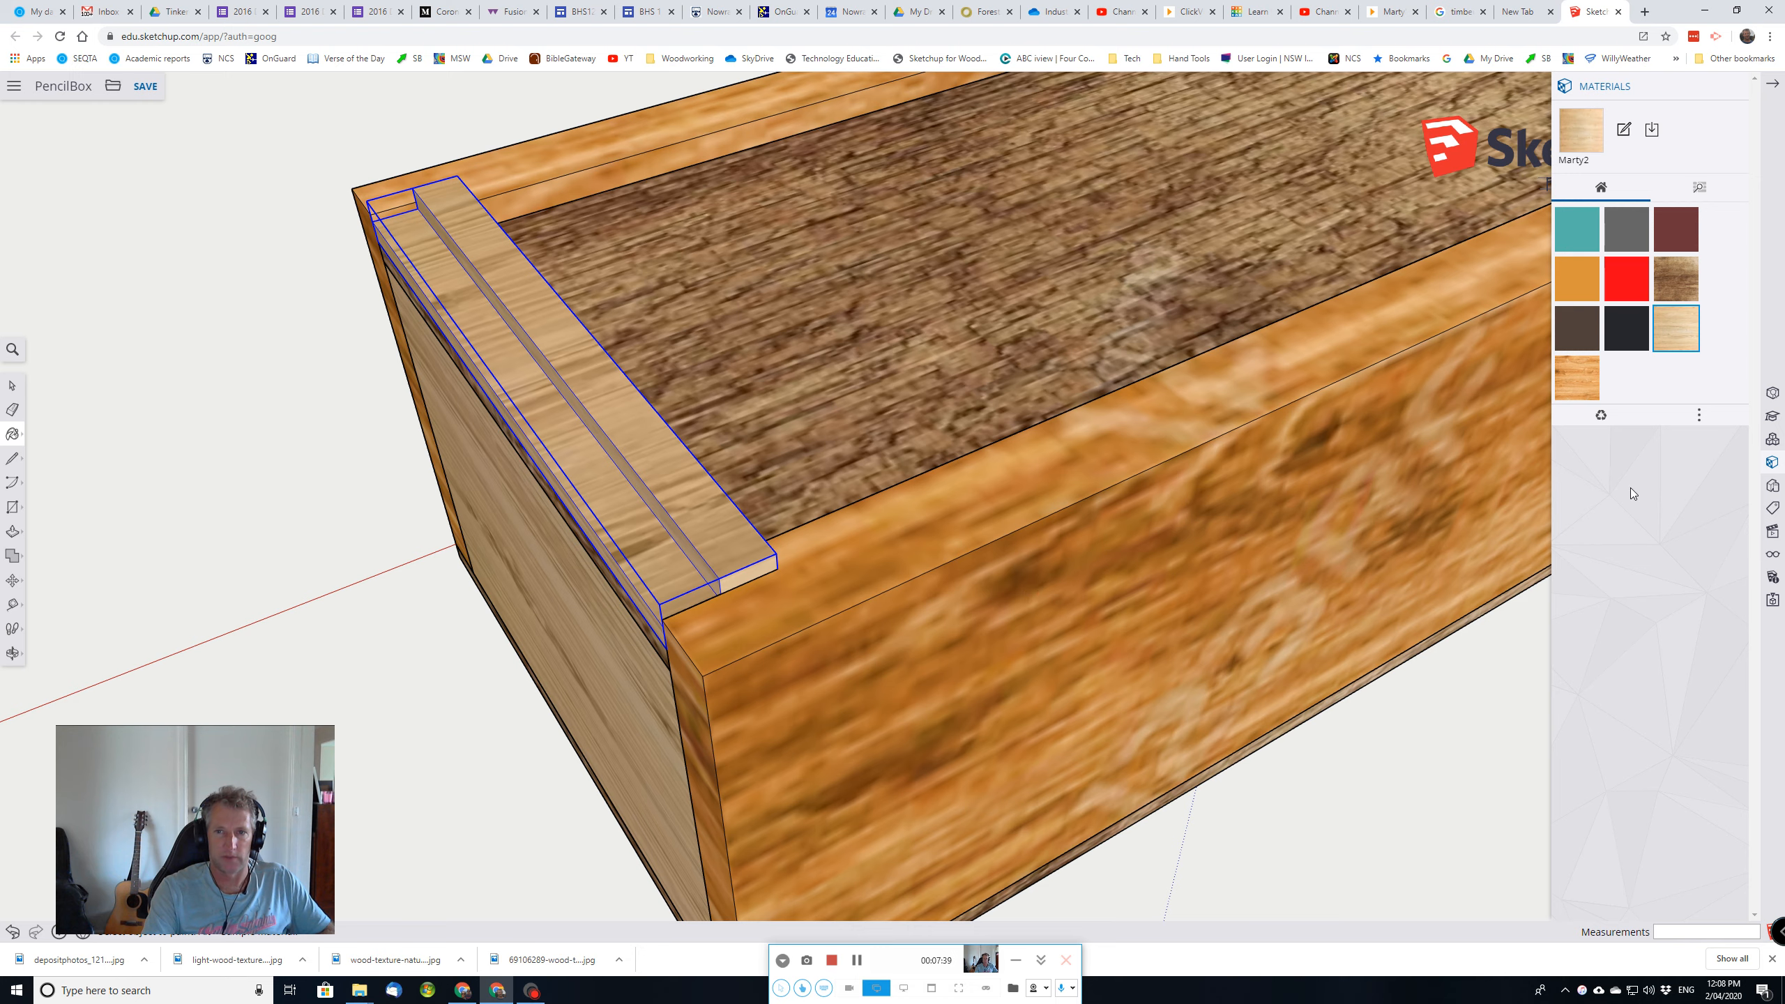
{"action": "left_click", "coordinate": [1736, 85]}
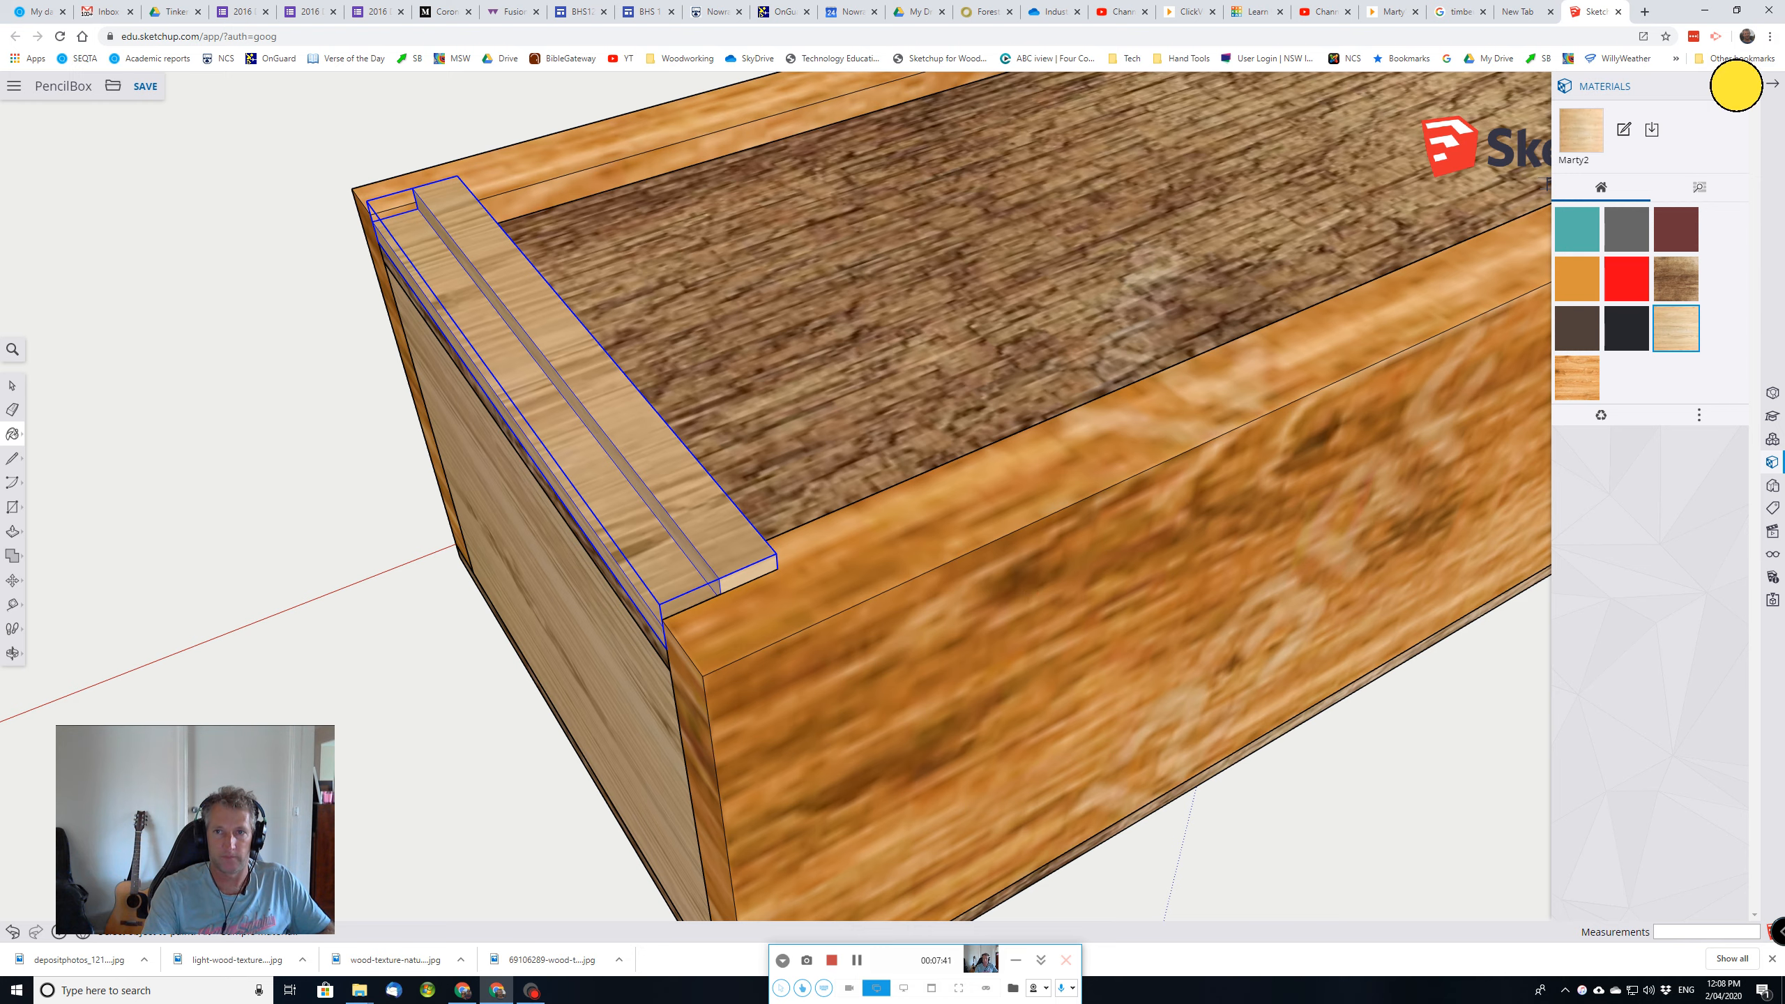
Step: Select the sliding lid together with its handle and make them one group
{"action": "scroll", "coordinate": [1258, 483], "scroll_direction": "up", "scroll_amount": 2}
{"action": "scroll", "coordinate": [1244, 501], "scroll_direction": "down", "scroll_amount": 6}
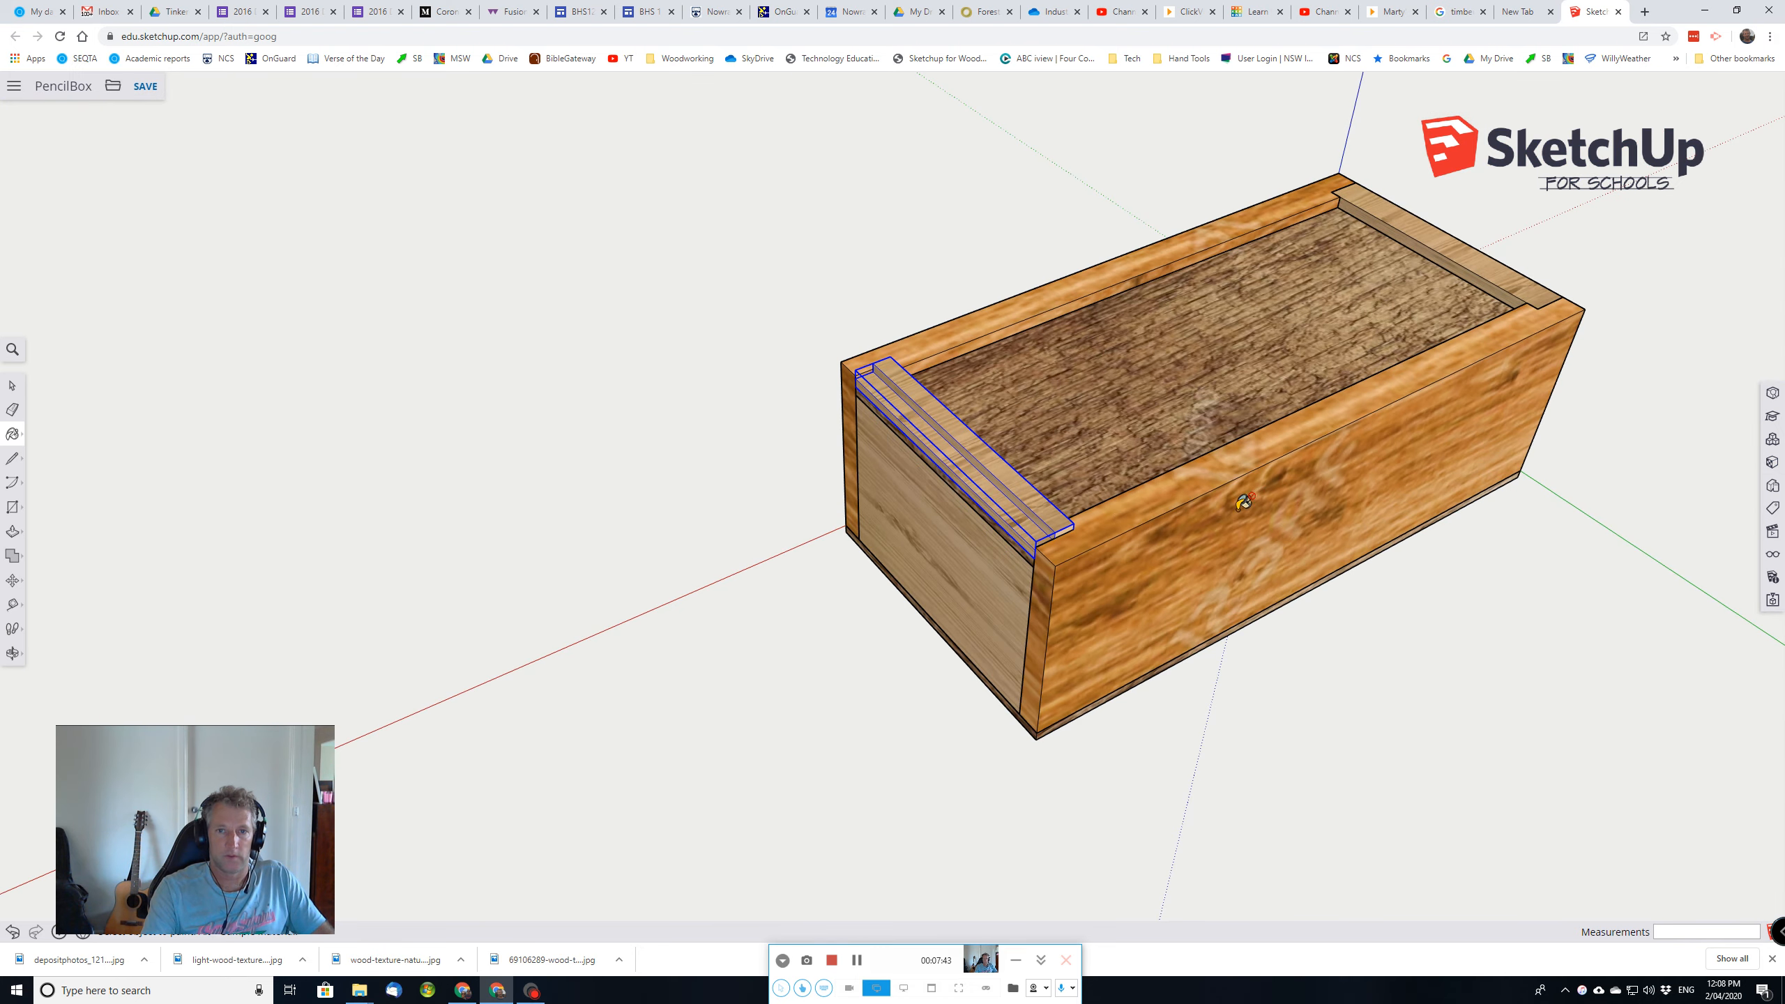
{"action": "scroll", "coordinate": [1040, 534], "scroll_direction": "up", "scroll_amount": 2}
{"action": "key", "text": "space"}
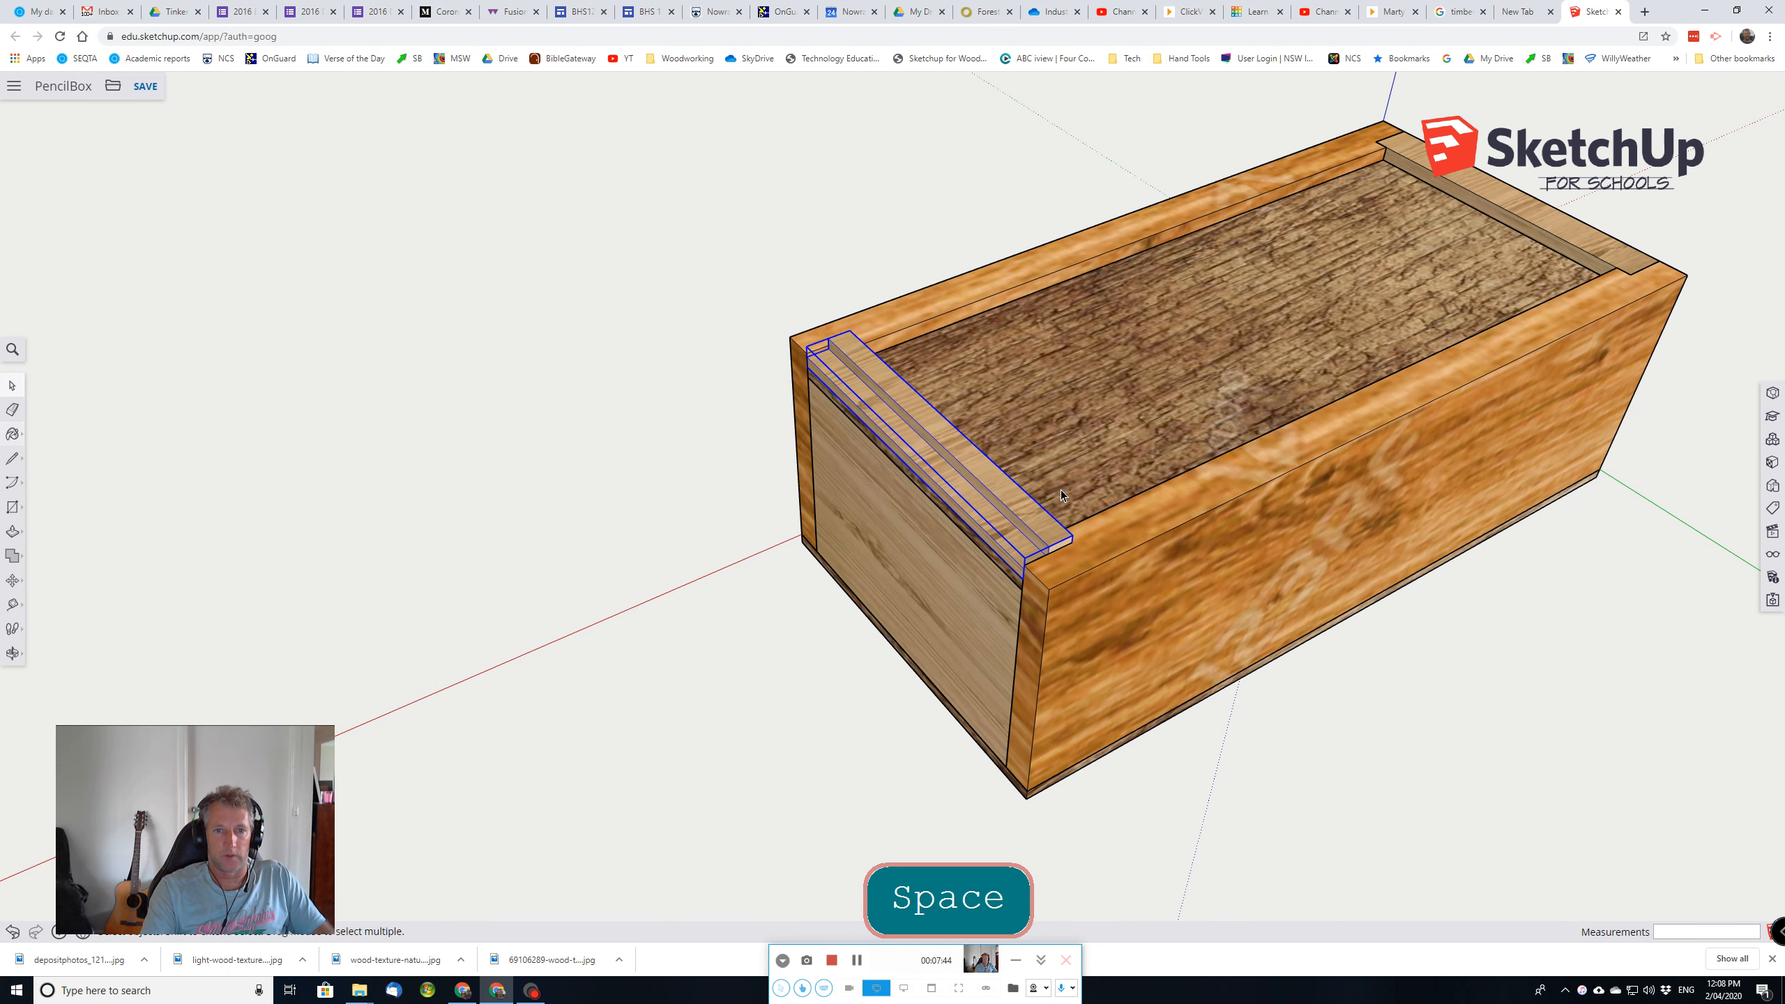
{"action": "left_click", "coordinate": [1088, 383]}
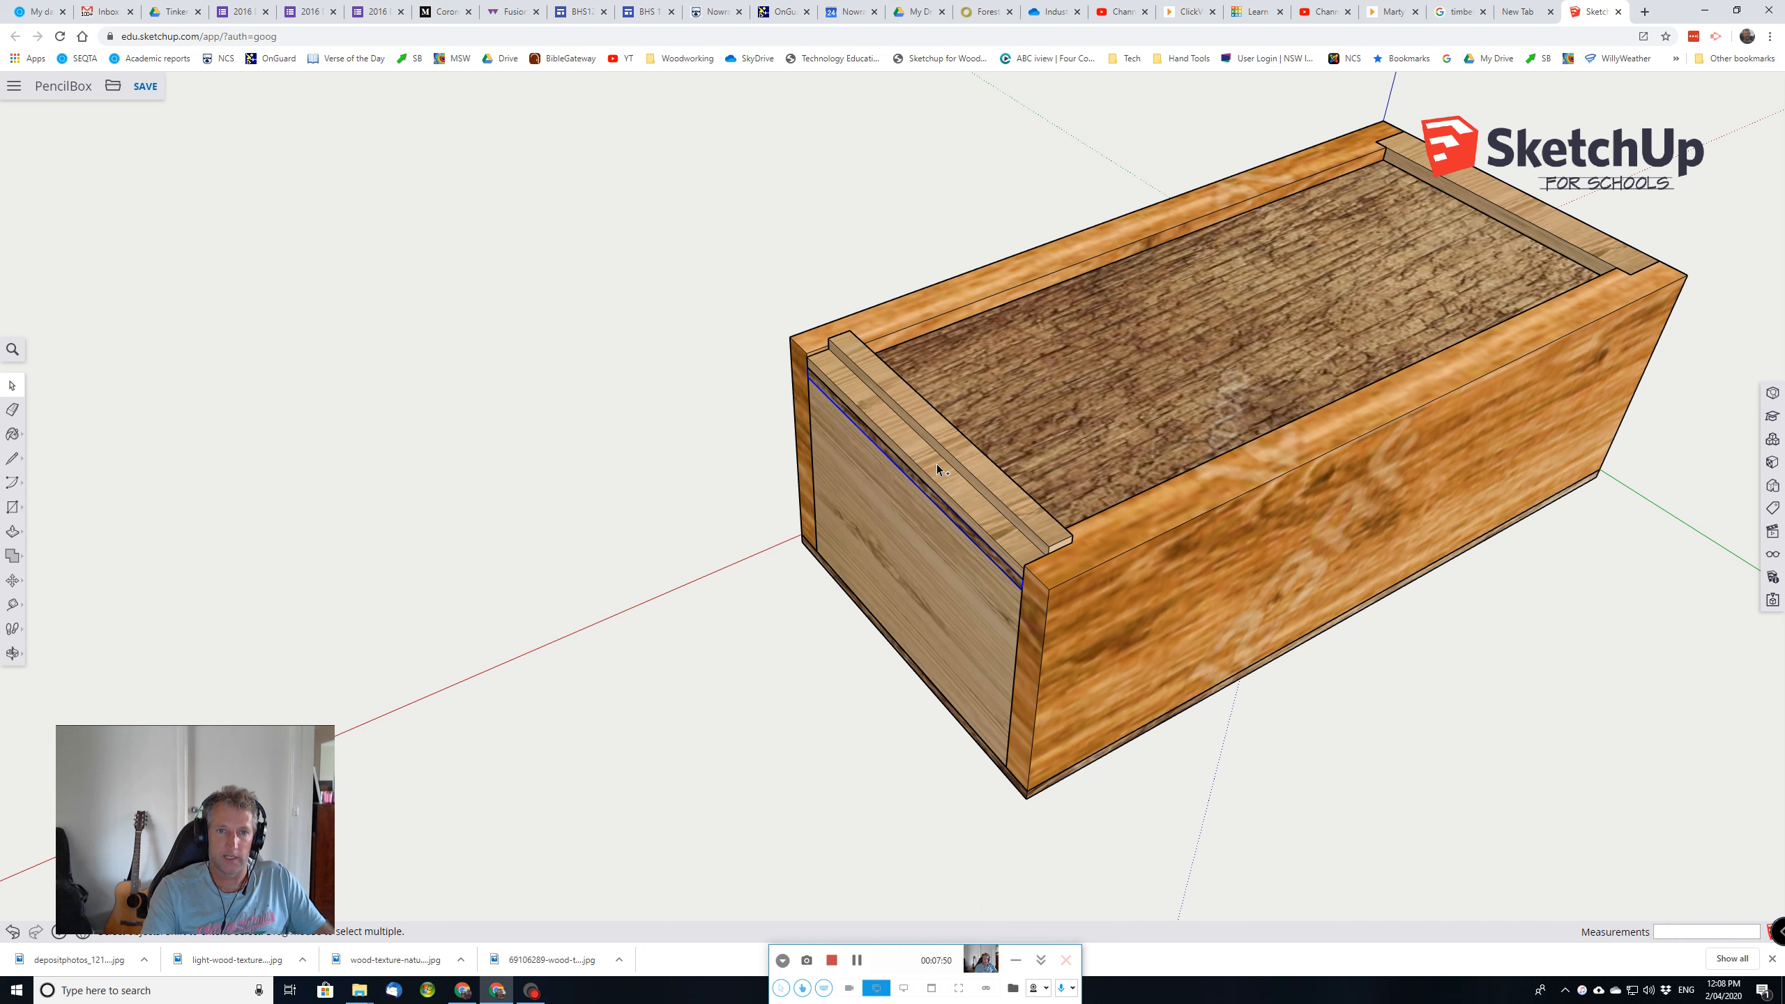
{"action": "key", "text": "ctrl"}
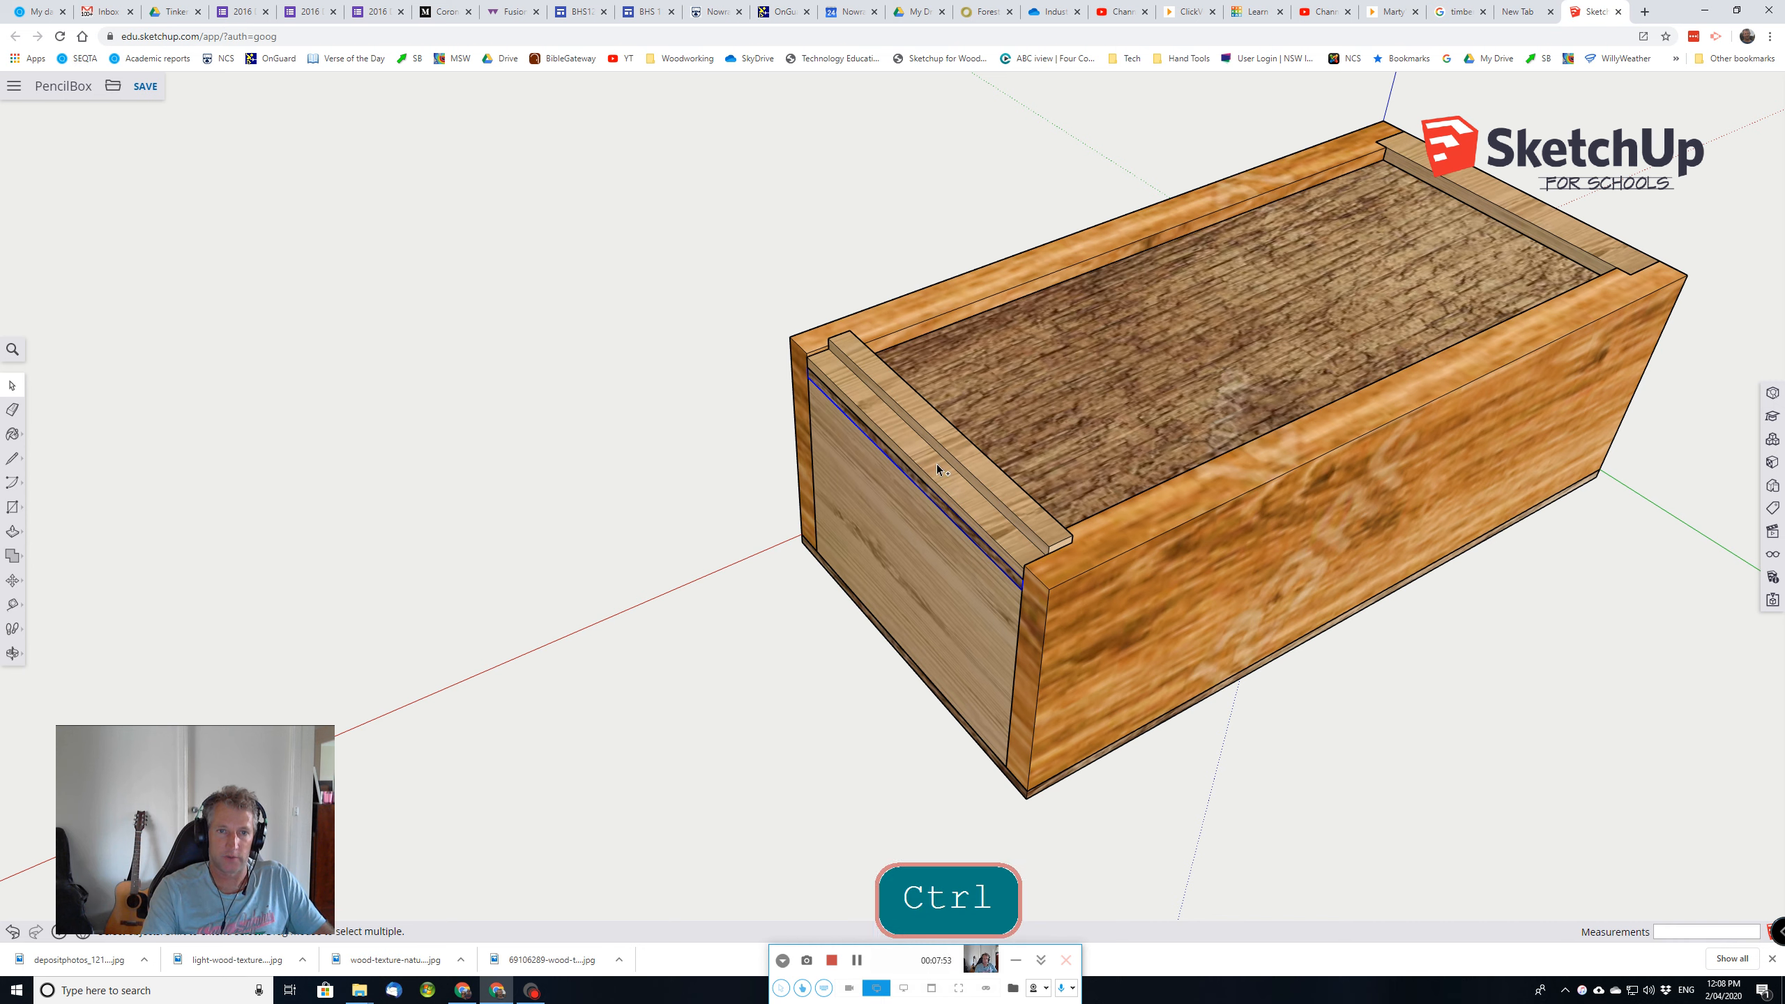
{"action": "left_click", "coordinate": [939, 467], "text": "ctrl"}
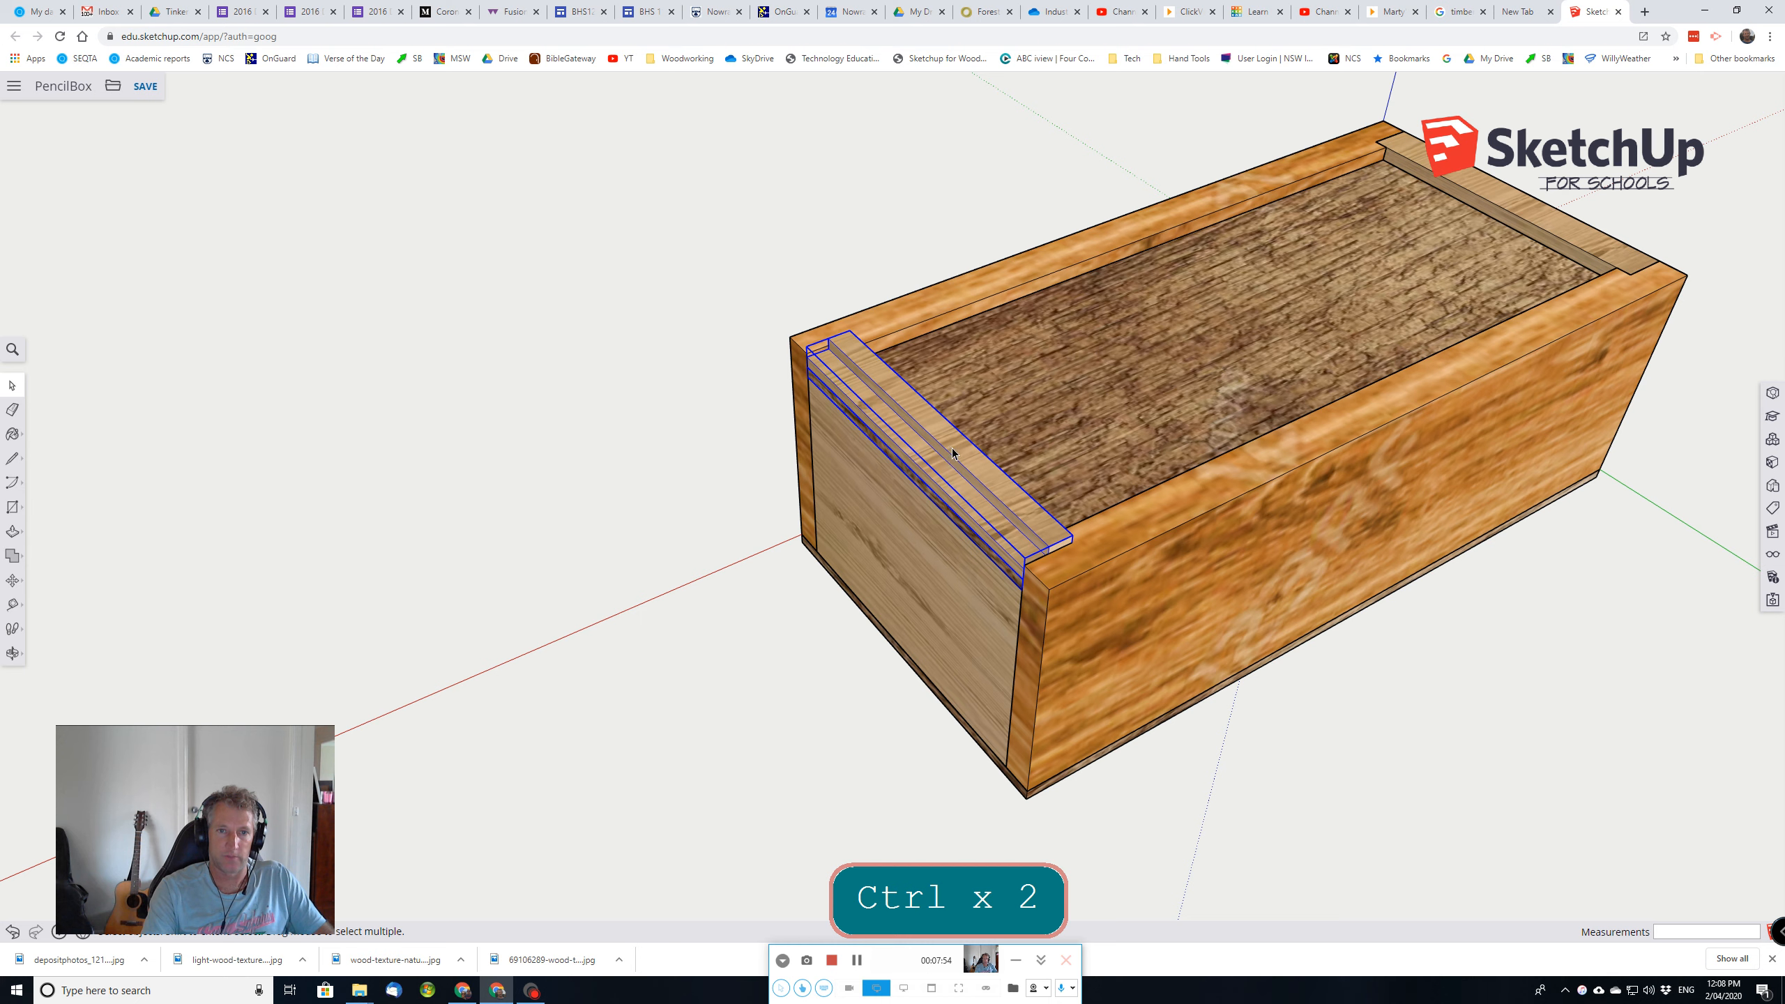
{"action": "right_click", "coordinate": [954, 450]}
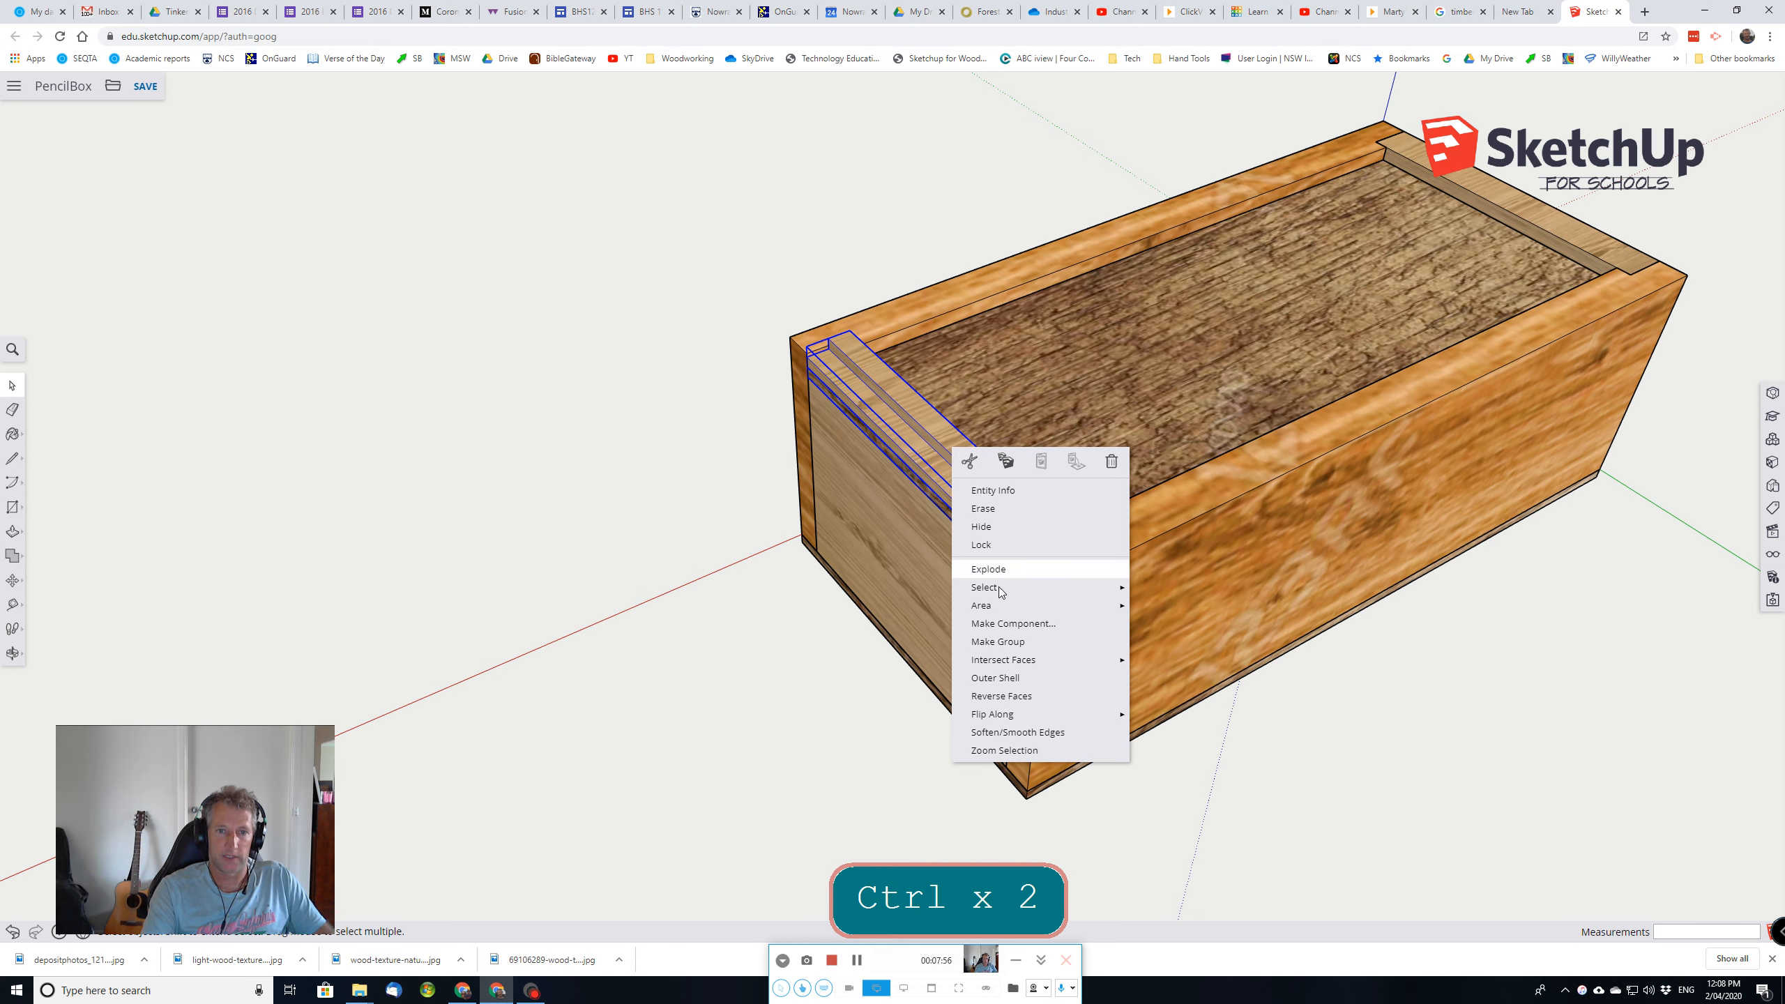
{"action": "left_click", "coordinate": [1006, 643]}
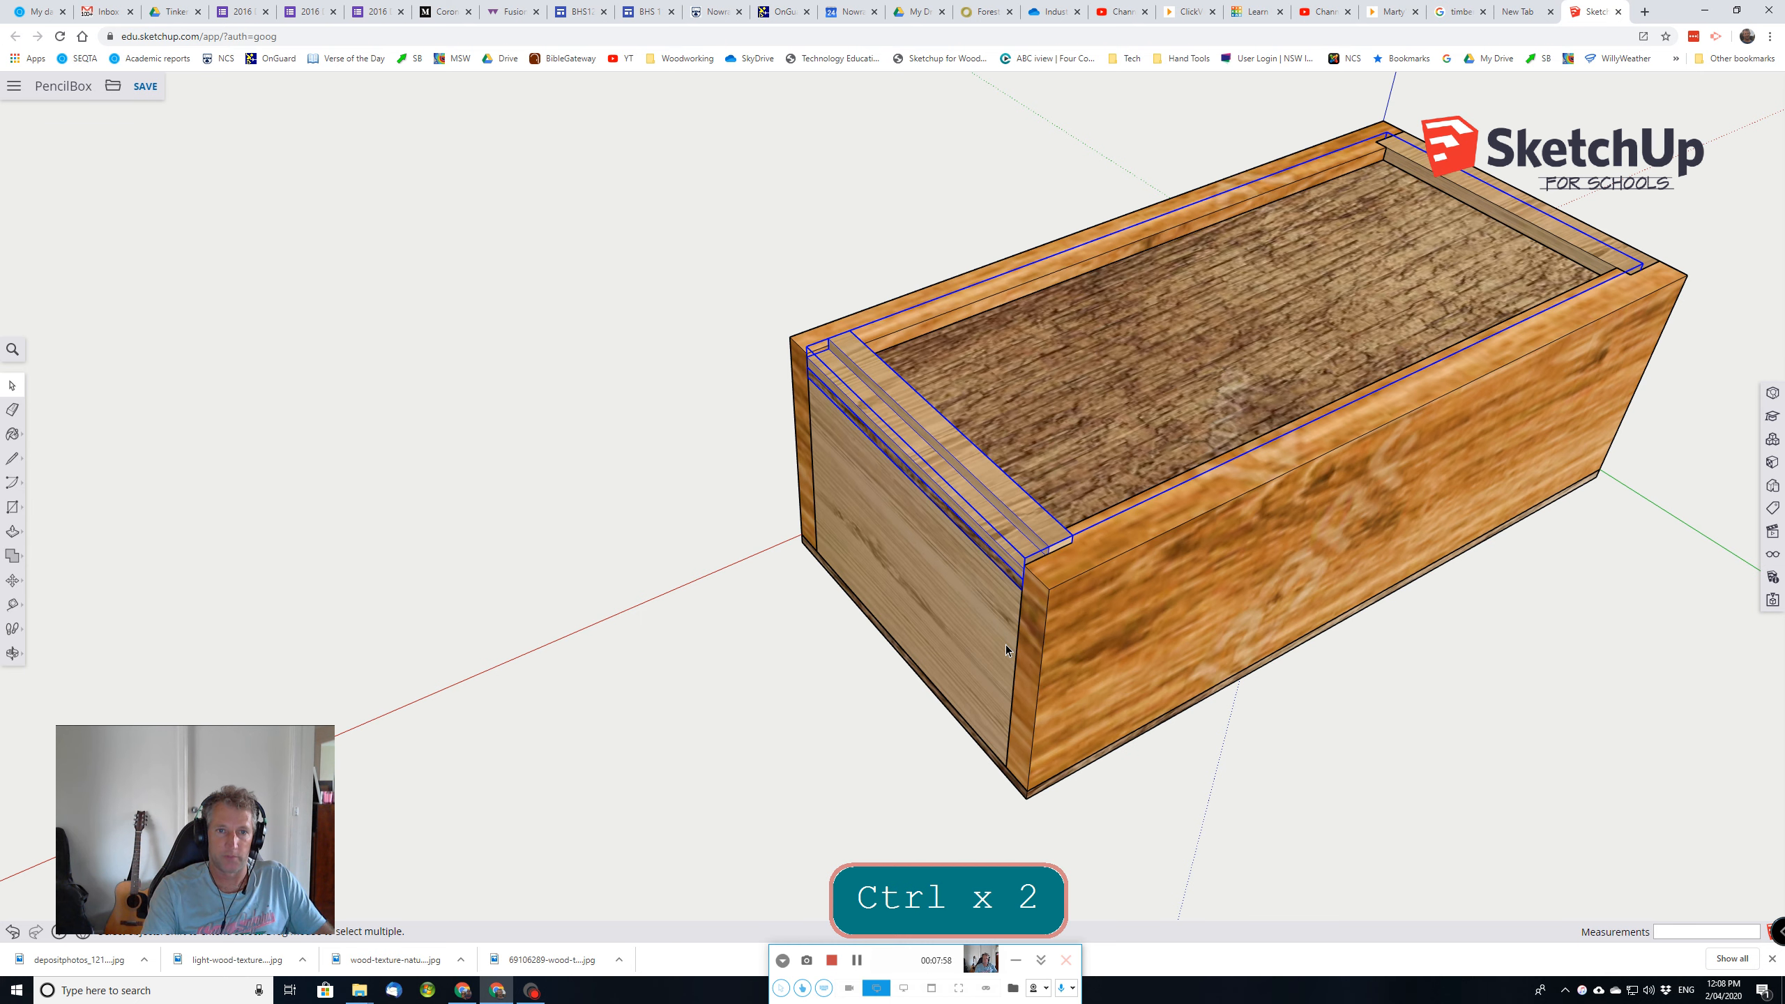
Step: Bring the whole pencil box into view and save the PencilBox model
{"action": "key", "text": "space"}
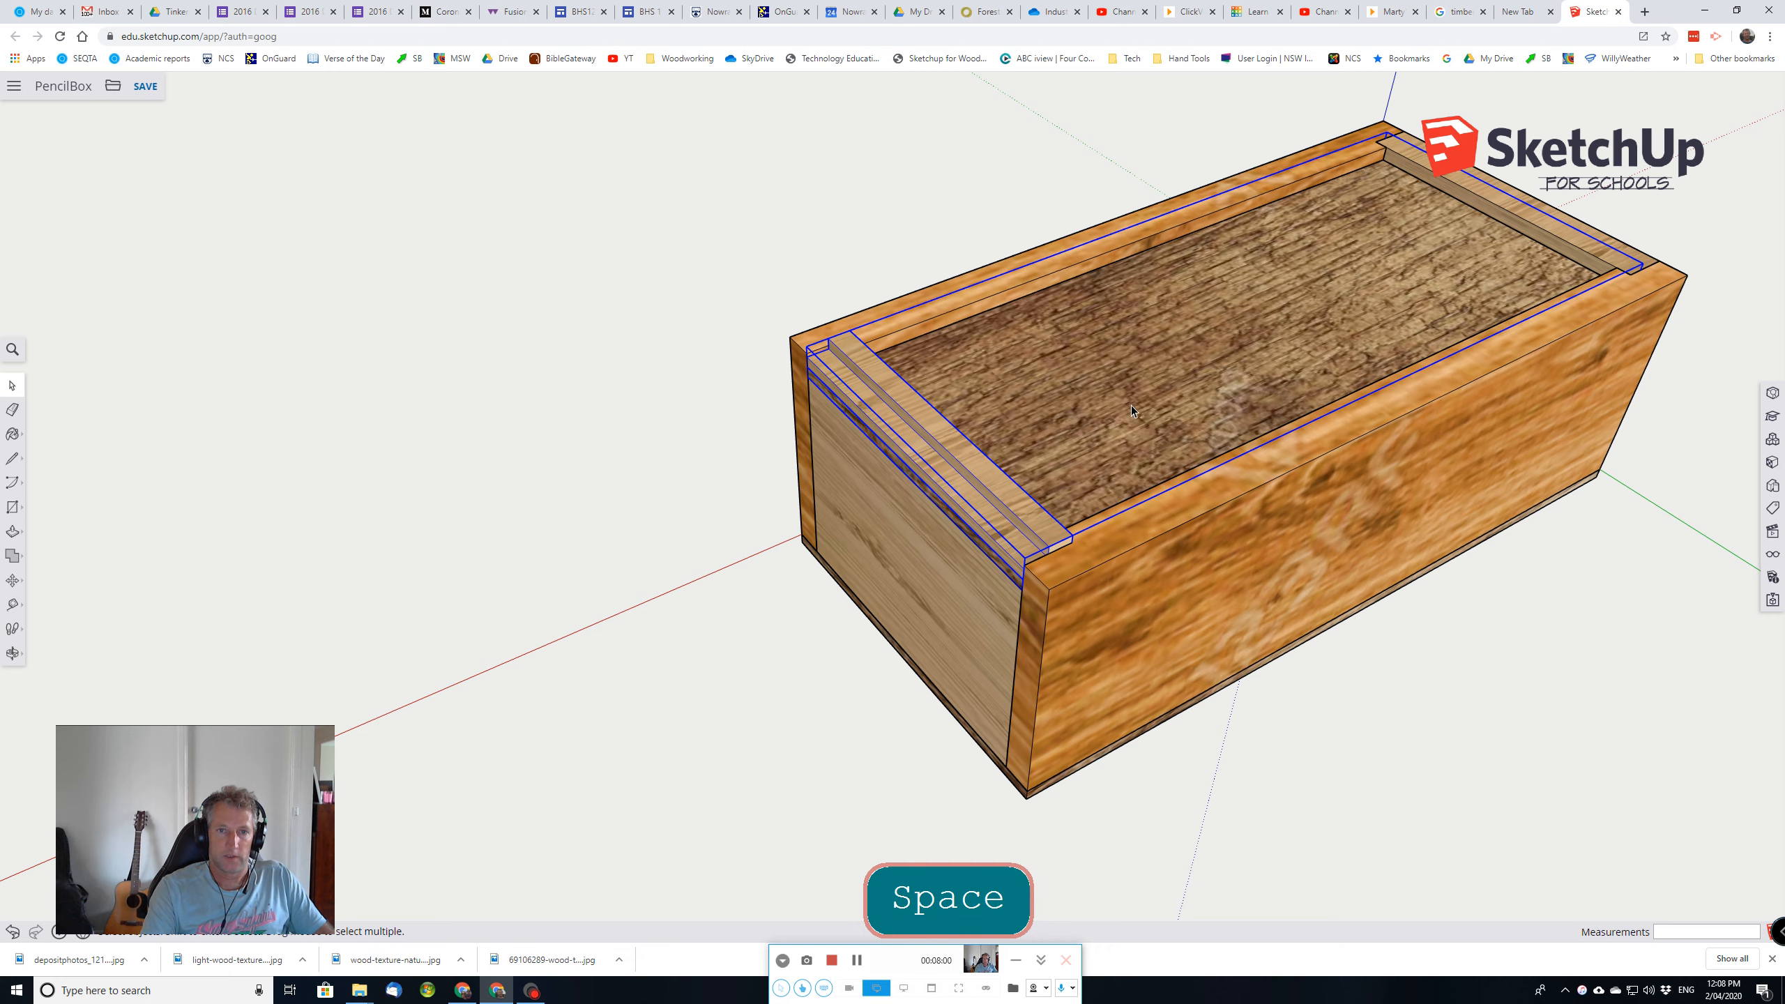
{"action": "scroll", "coordinate": [1226, 426], "scroll_direction": "down", "scroll_amount": 1}
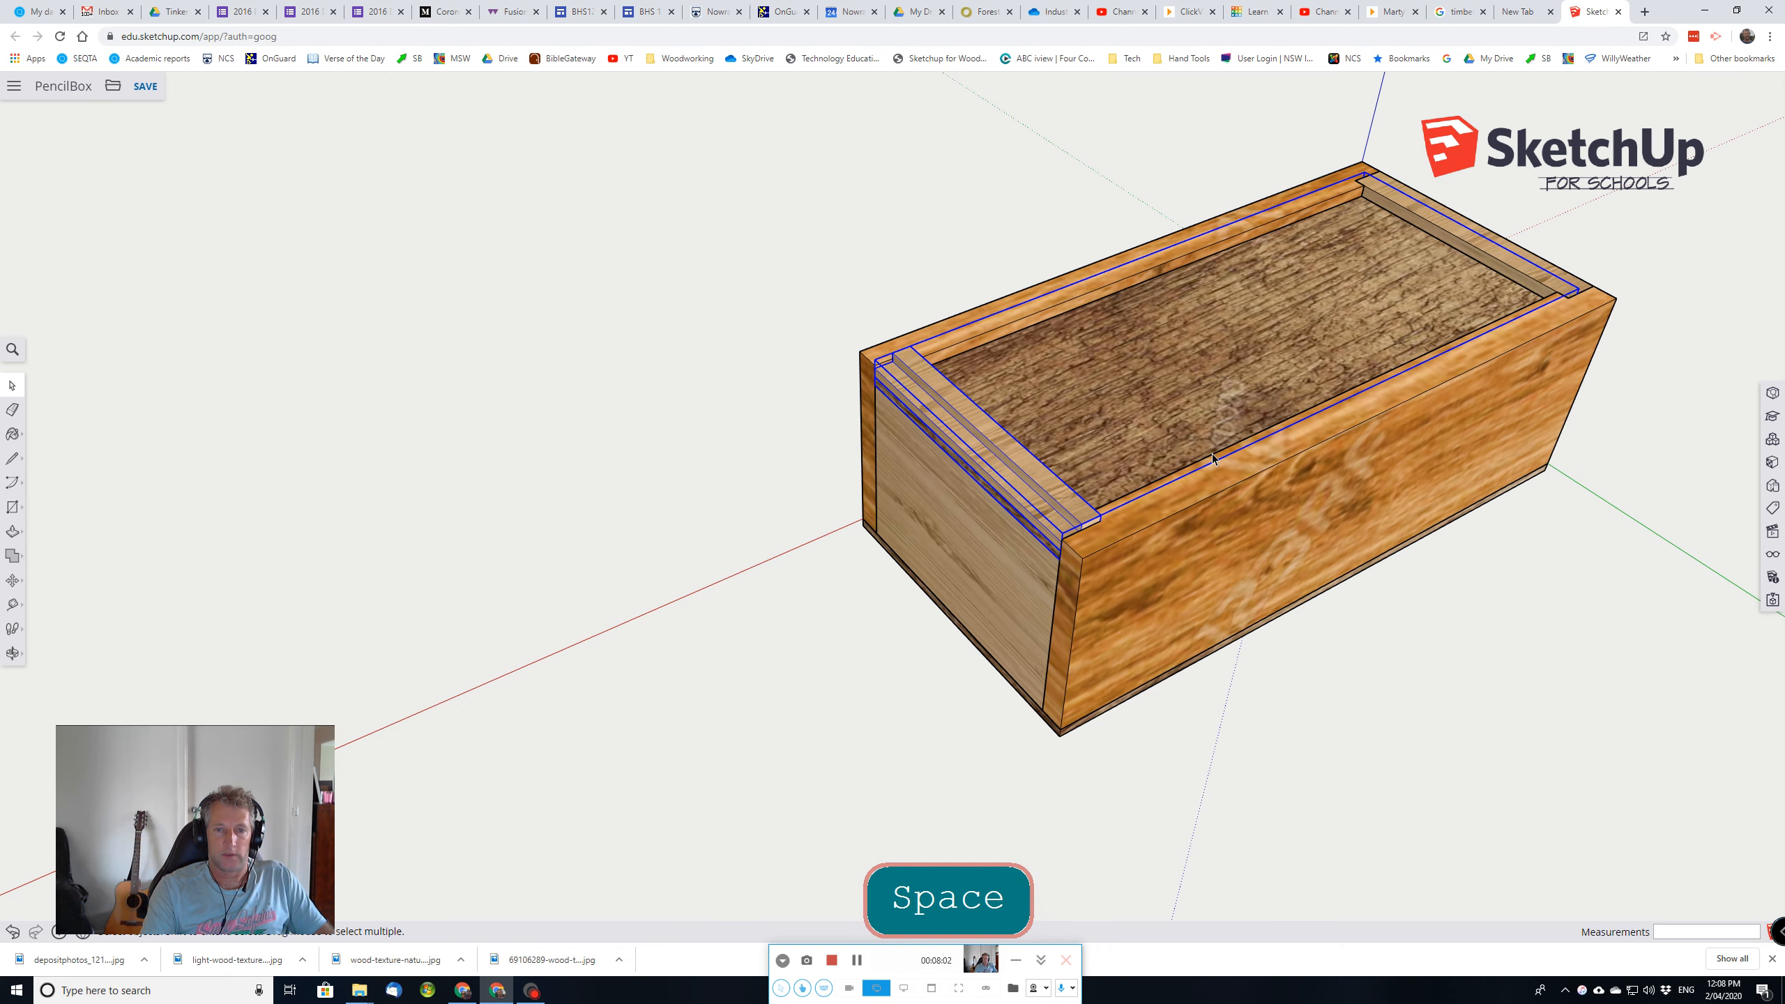
{"action": "mouse_move", "coordinate": [1212, 453]}
{"action": "middle_mouse_down"}
{"action": "mouse_move", "coordinate": [1169, 410]}
{"action": "mouse_move", "coordinate": [1201, 424]}
{"action": "middle_mouse_up"}
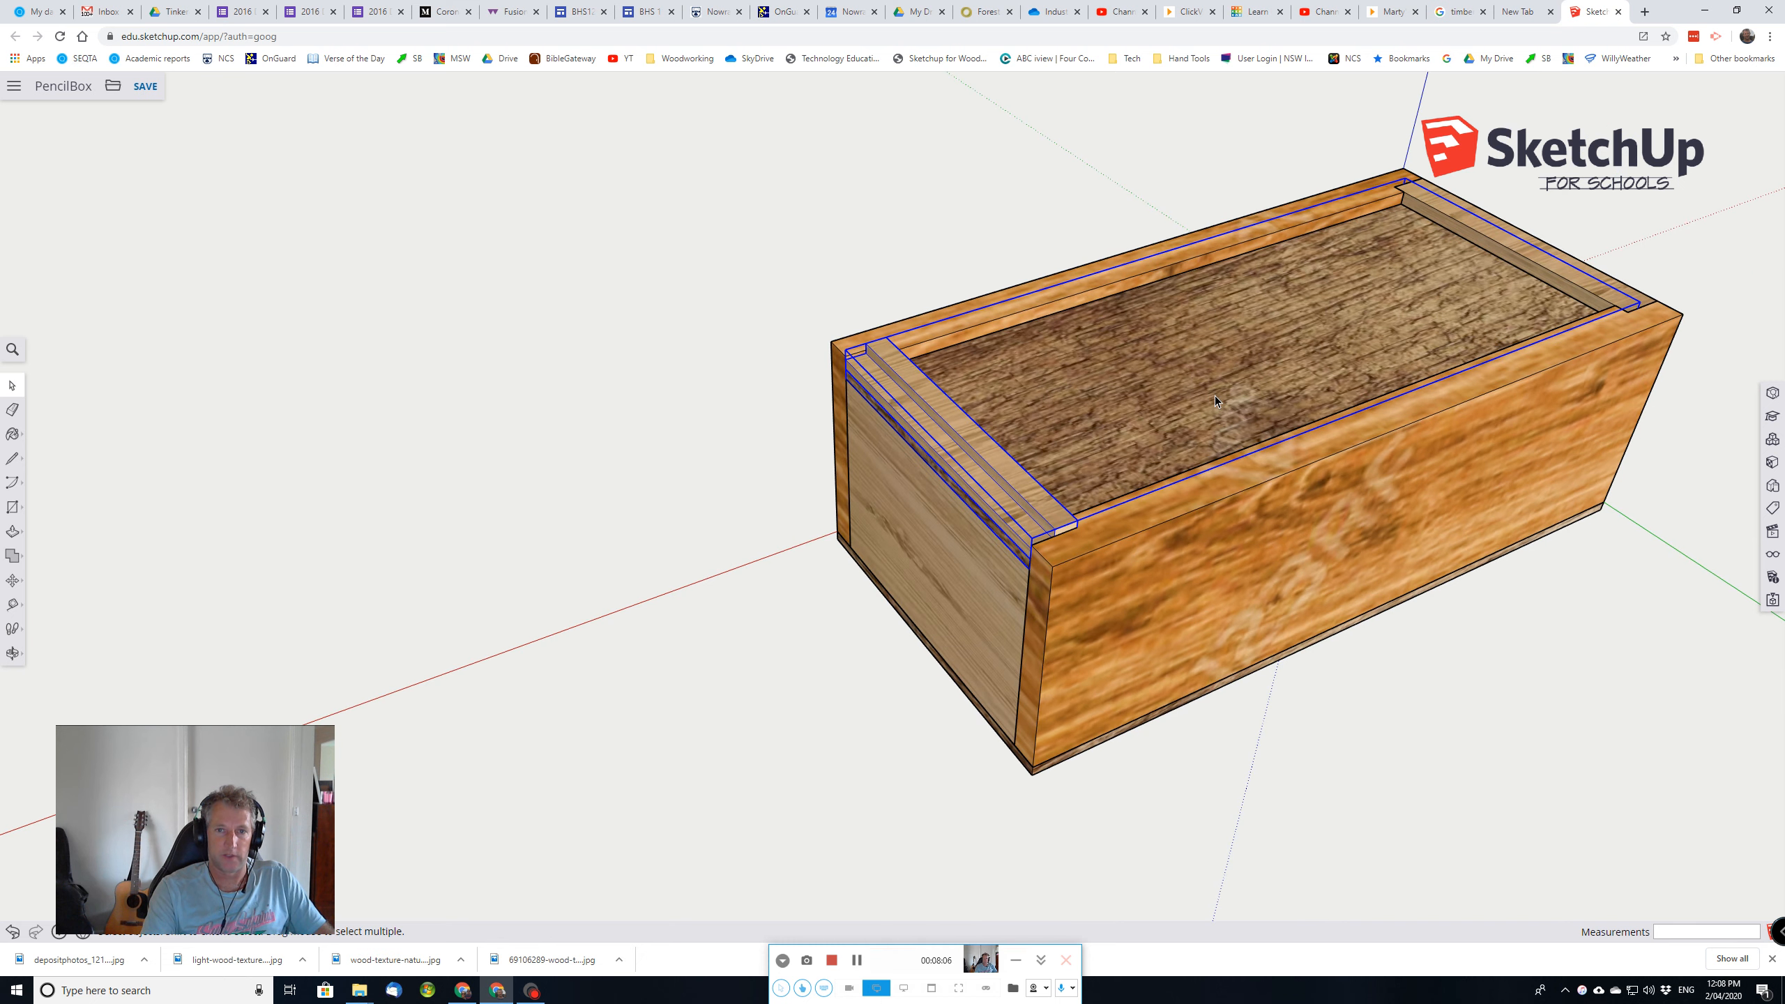
{"action": "middle_click_drag", "start_coordinate": [1215, 397], "coordinate": [941, 510]}
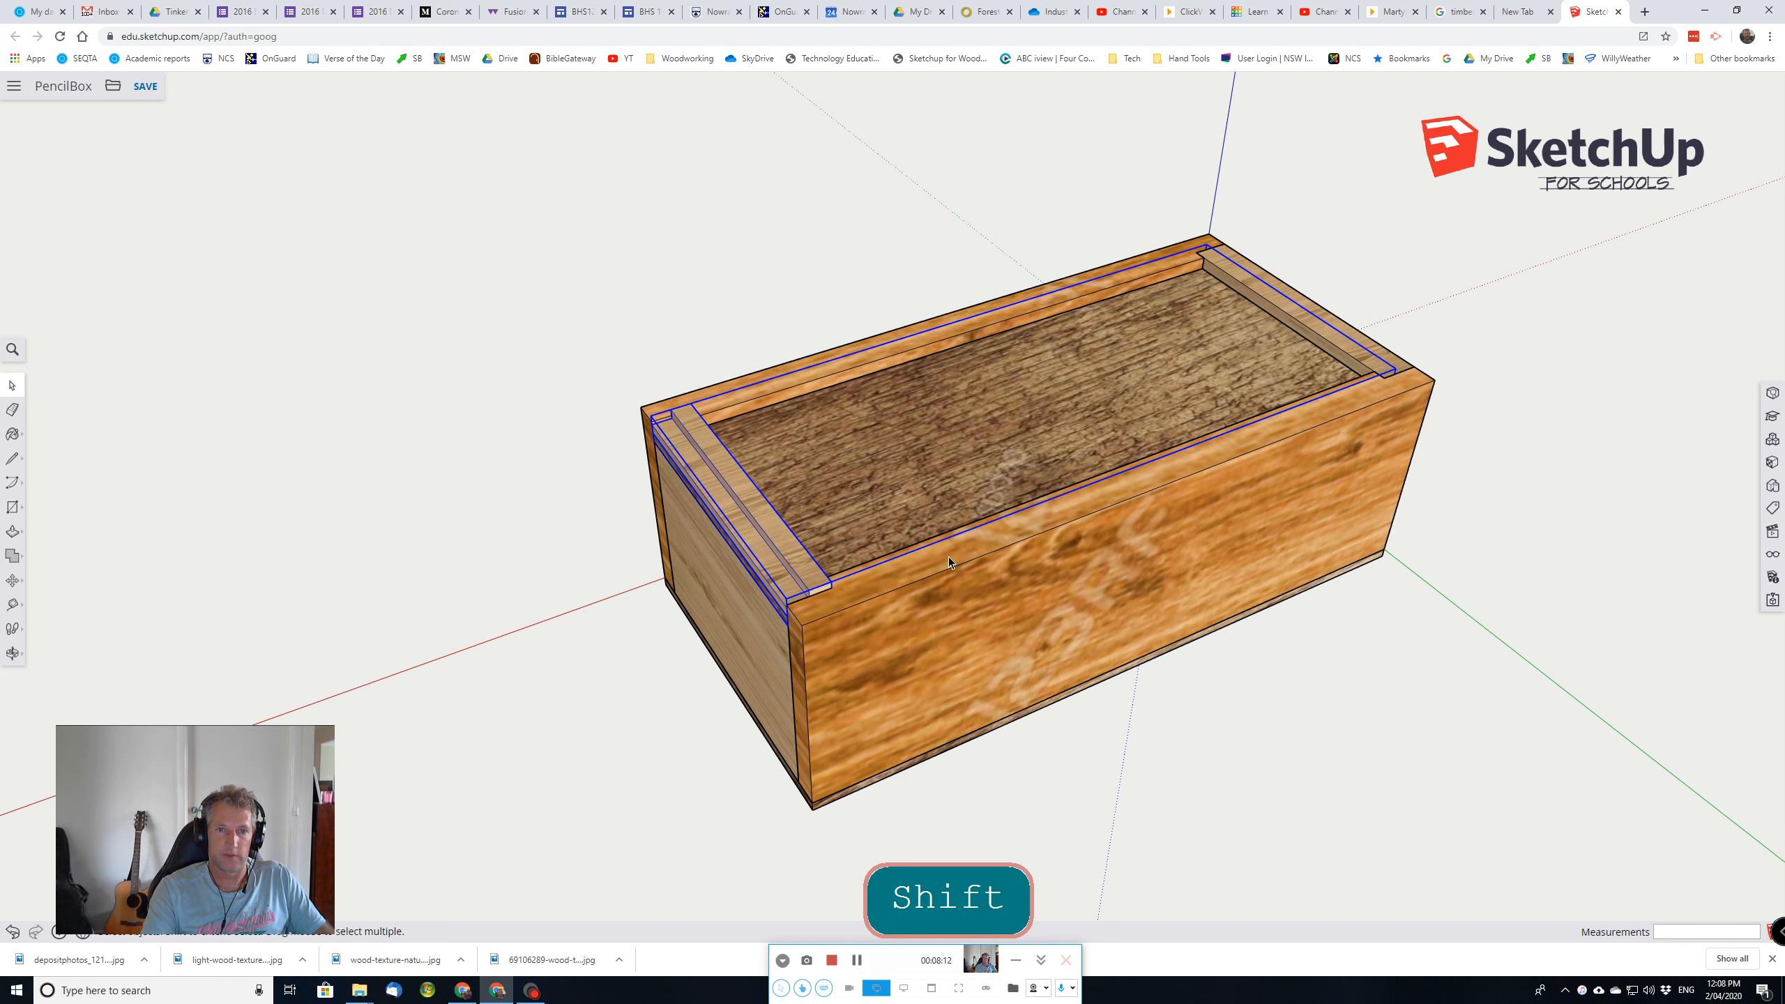
{"action": "left_click", "coordinate": [145, 86]}
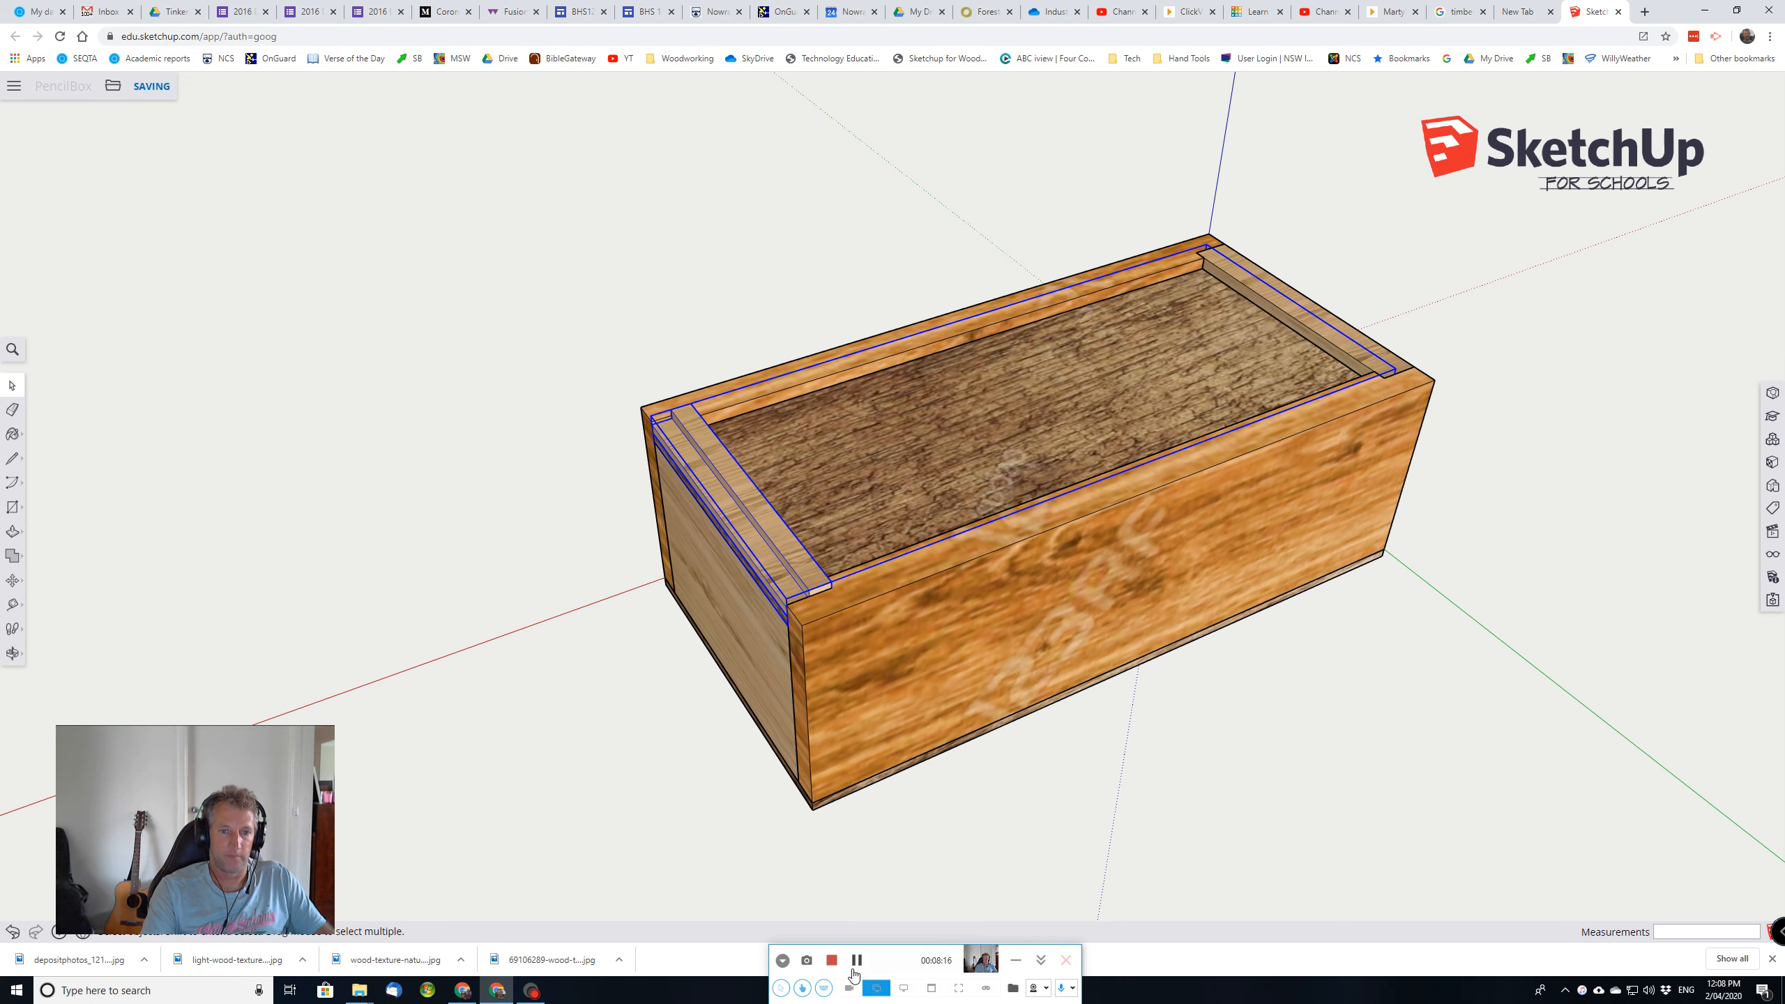